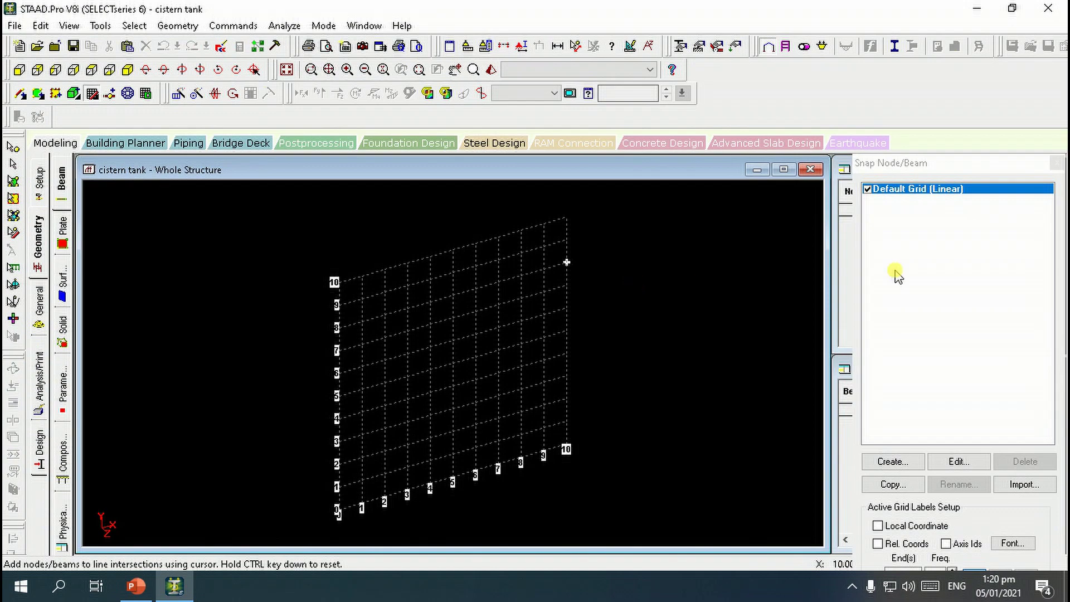
Close the snap grid settings and create the first node at X 0, Y 0, Z 0 in the node table.
left_click(948, 173)
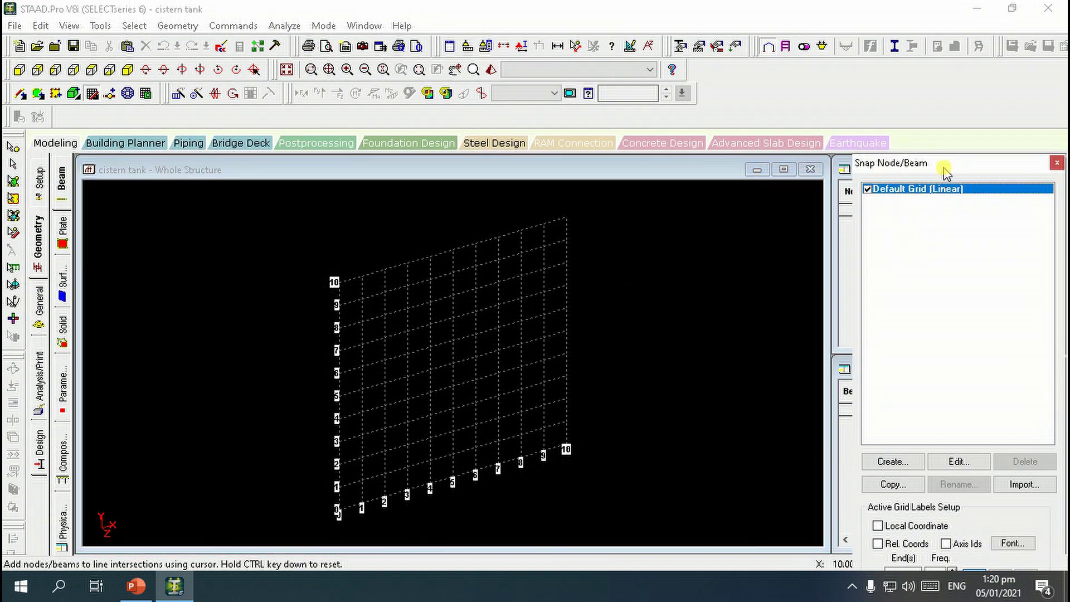
left_click(1055, 164)
left_click(906, 210)
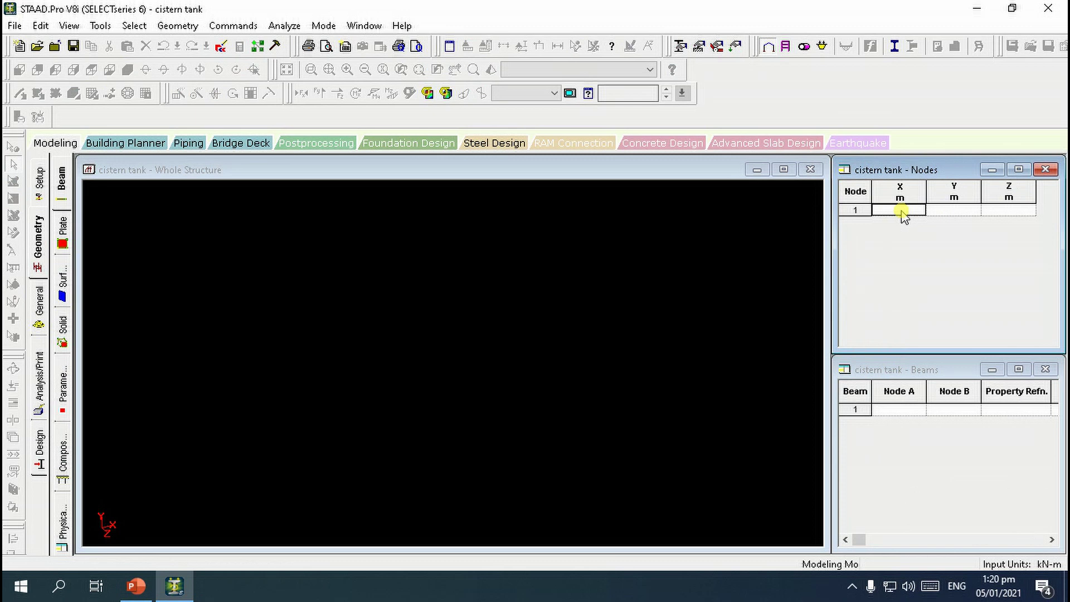
type("0")
key("Return")
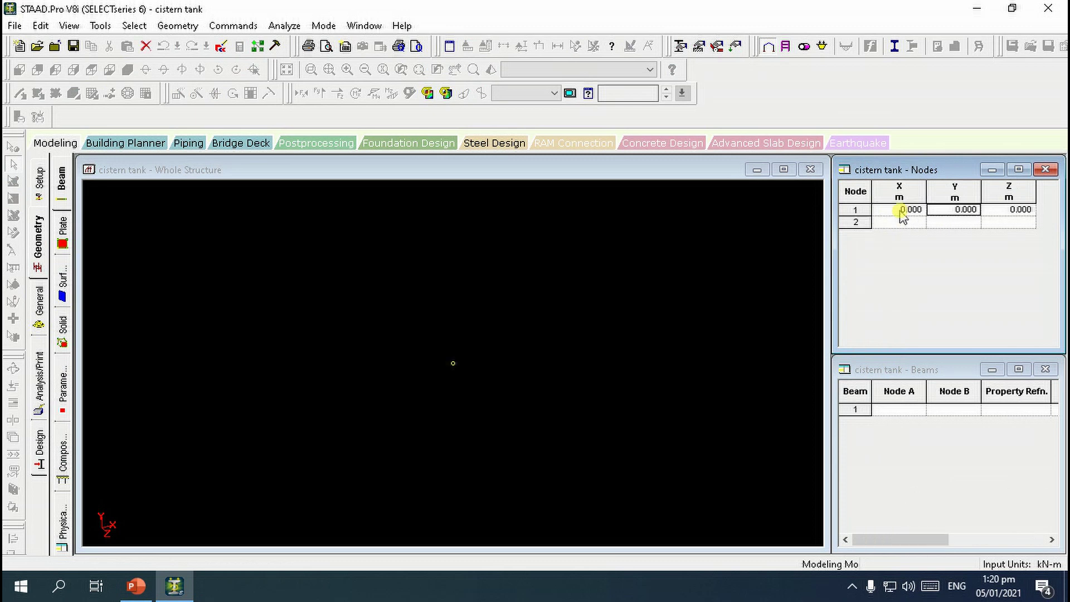
Check the cistern's plan and elevation dimensions in the PowerPoint drawing, returning to STAAD.Pro when done.
left_click(523, 265)
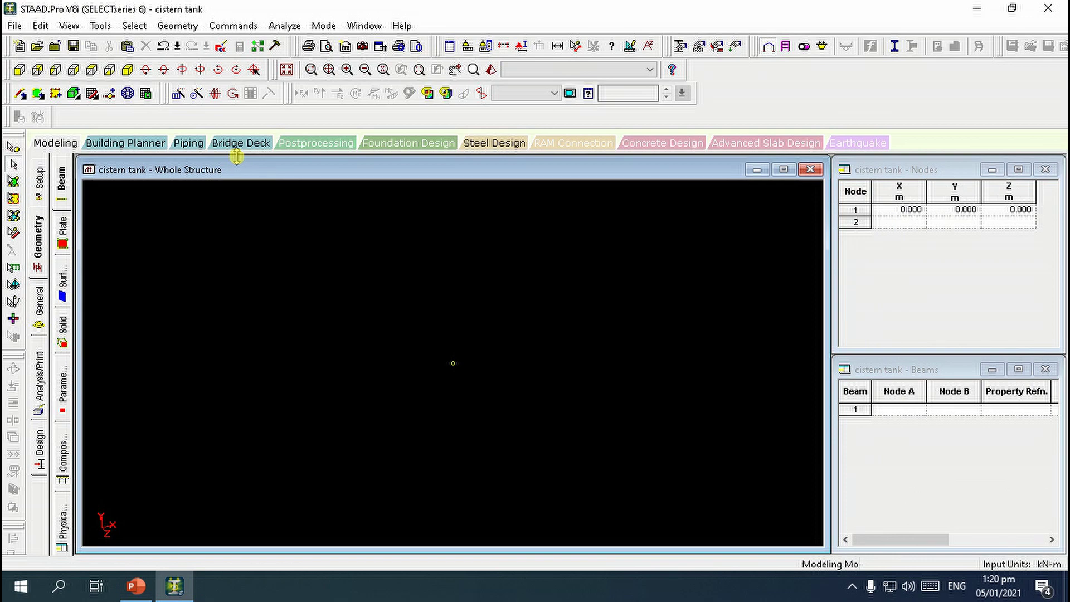
left_click(136, 586)
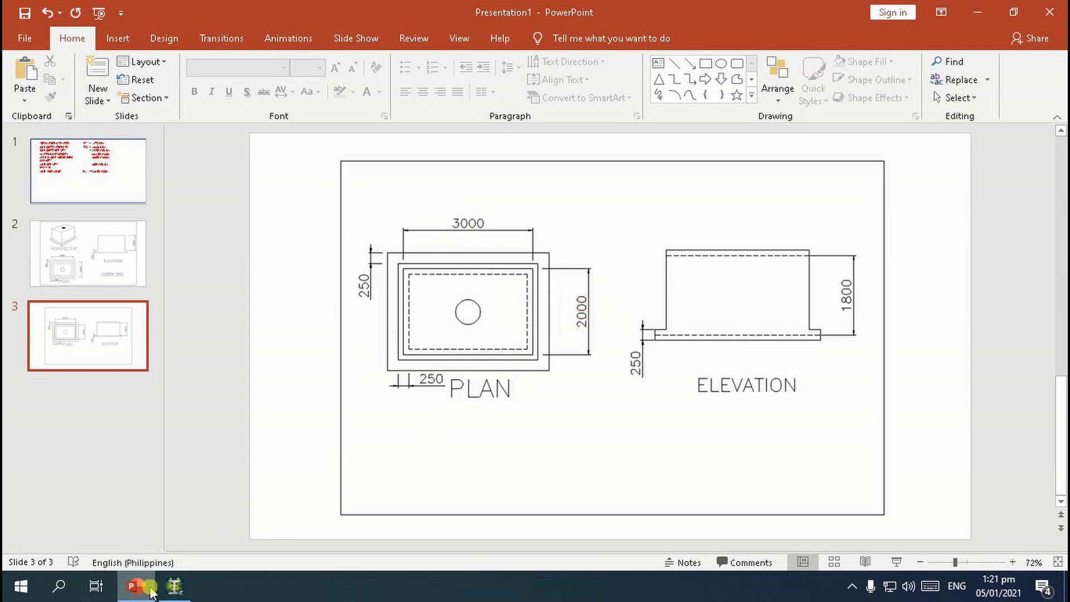
left_click(170, 587)
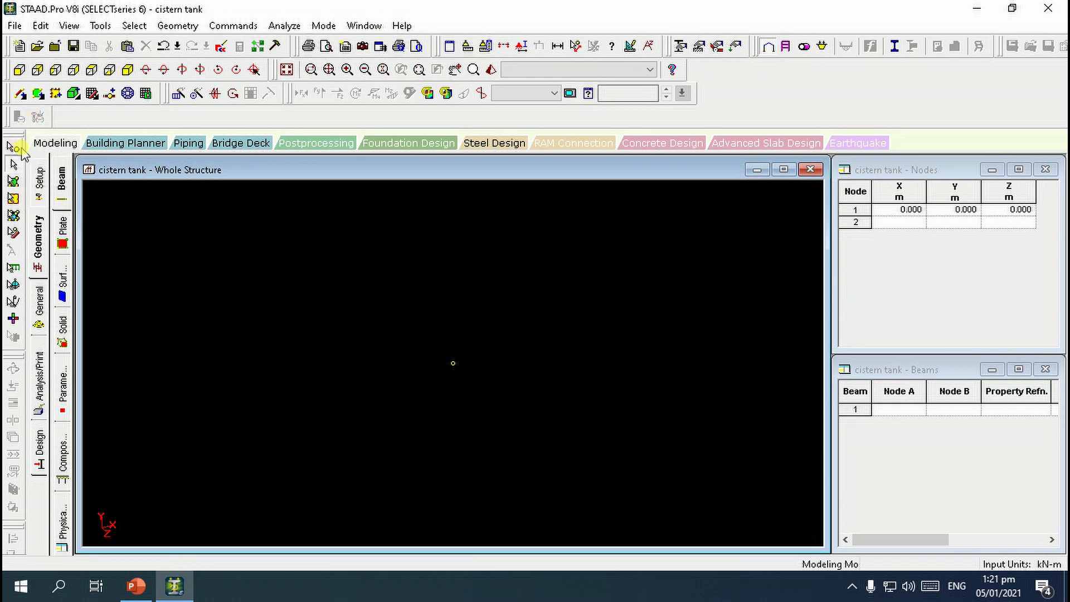
Copy the origin node and paste the copy with an offset of 3 m in X.
left_click(17, 147)
left_click_drag(413, 321, 512, 391)
right_click(377, 321)
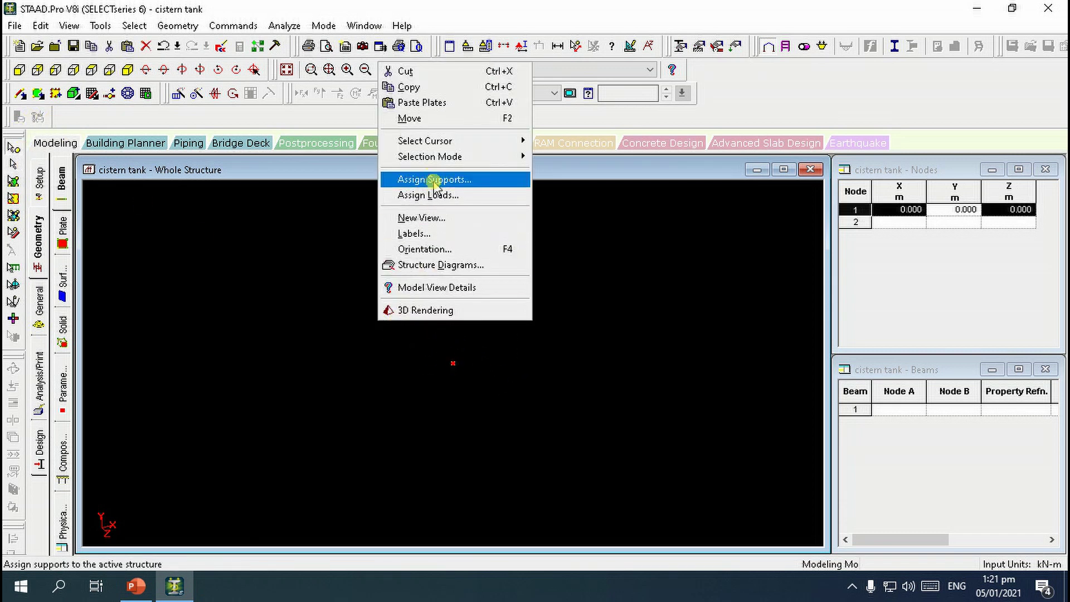
left_click(413, 87)
right_click(416, 196)
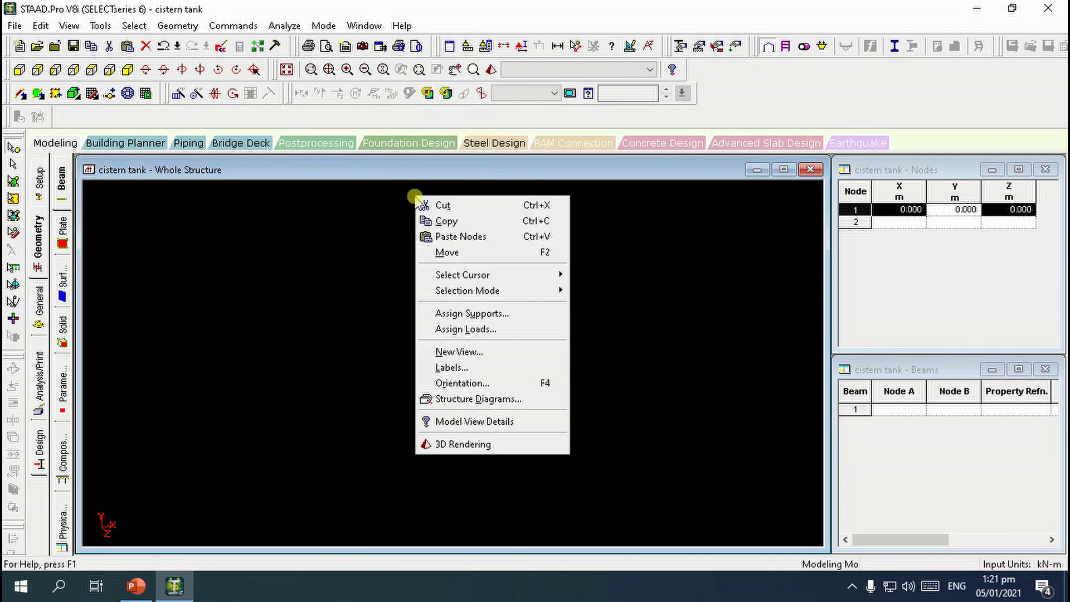
left_click(450, 237)
double_click(468, 323)
key("shift+Tab")
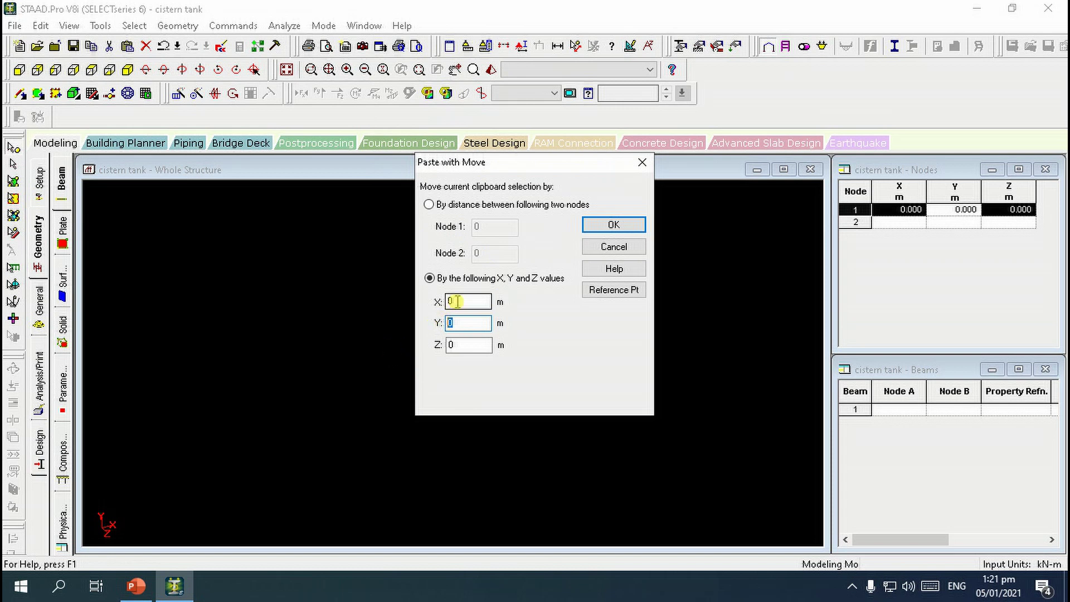
type("3")
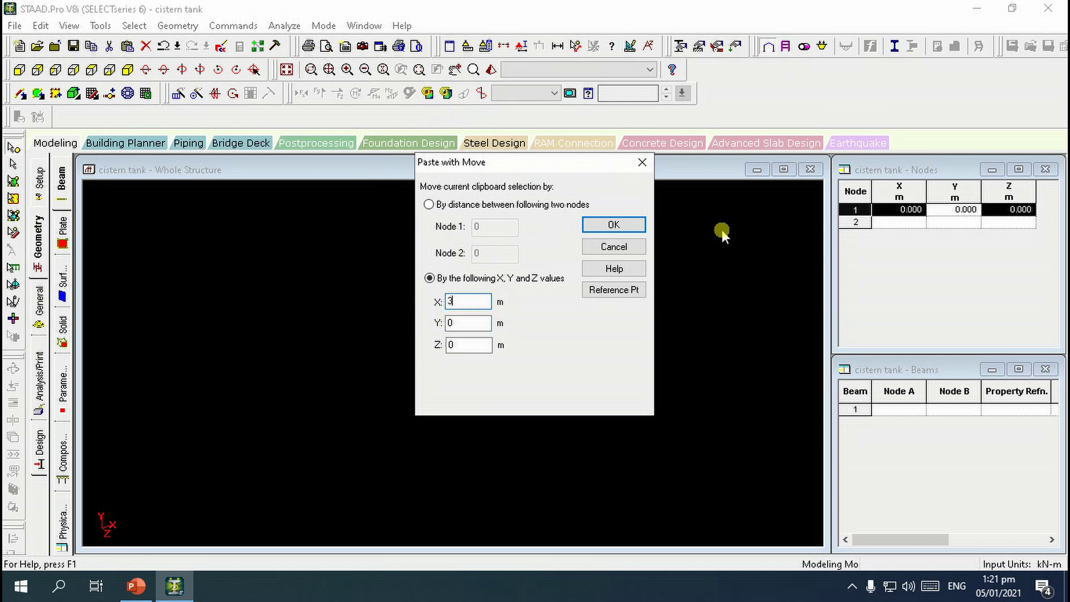
left_click(613, 225)
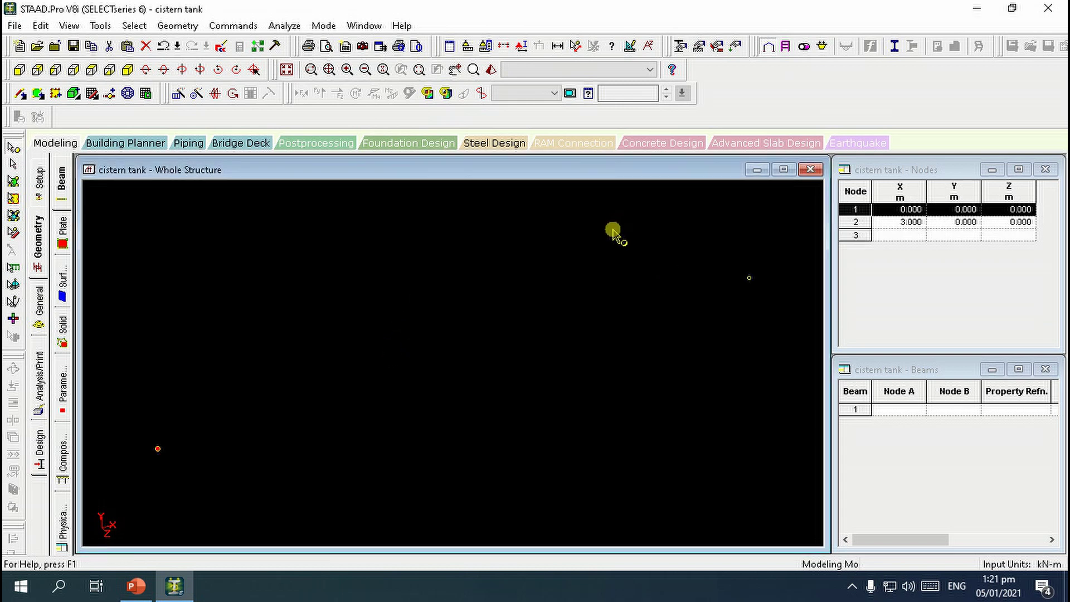
In the front view, copy both base nodes and paste the copies 1.8 m higher in Y.
left_click(19, 70)
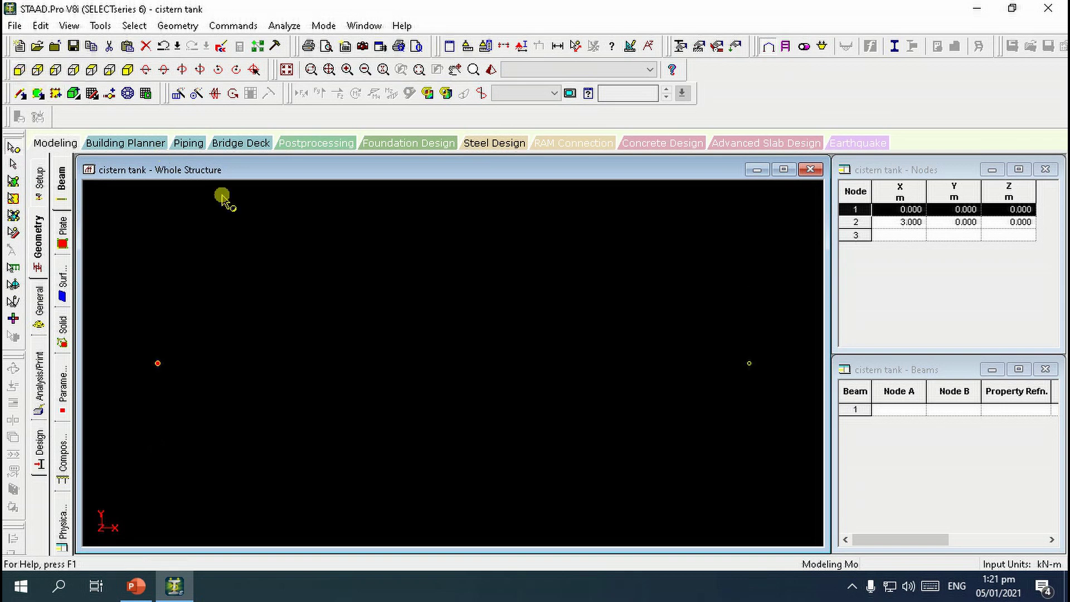
left_click(378, 286)
left_click_drag(125, 316, 775, 405)
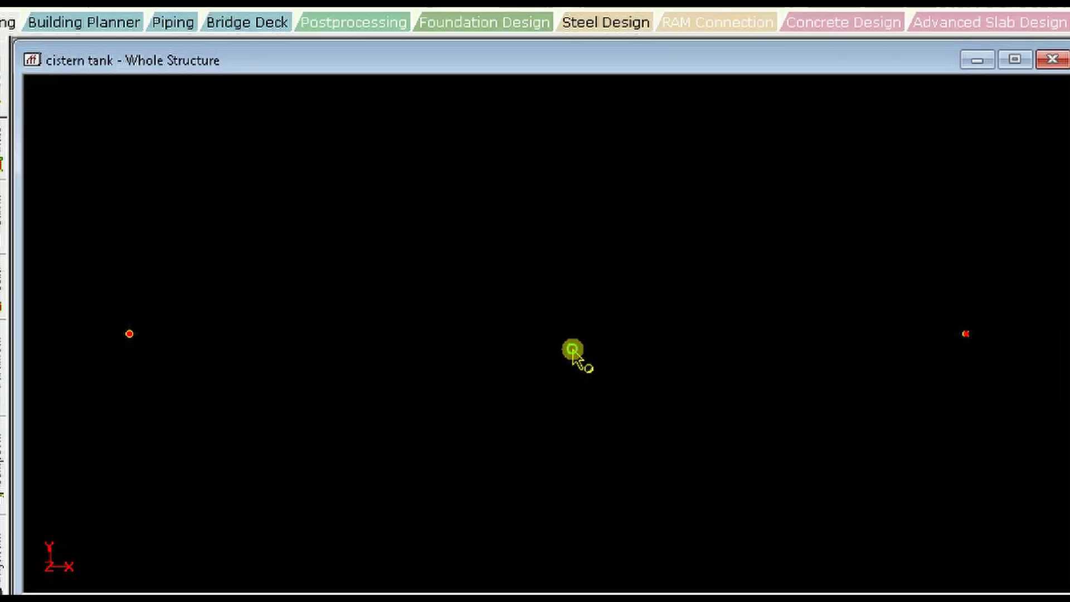
right_click(470, 374)
left_click(618, 22)
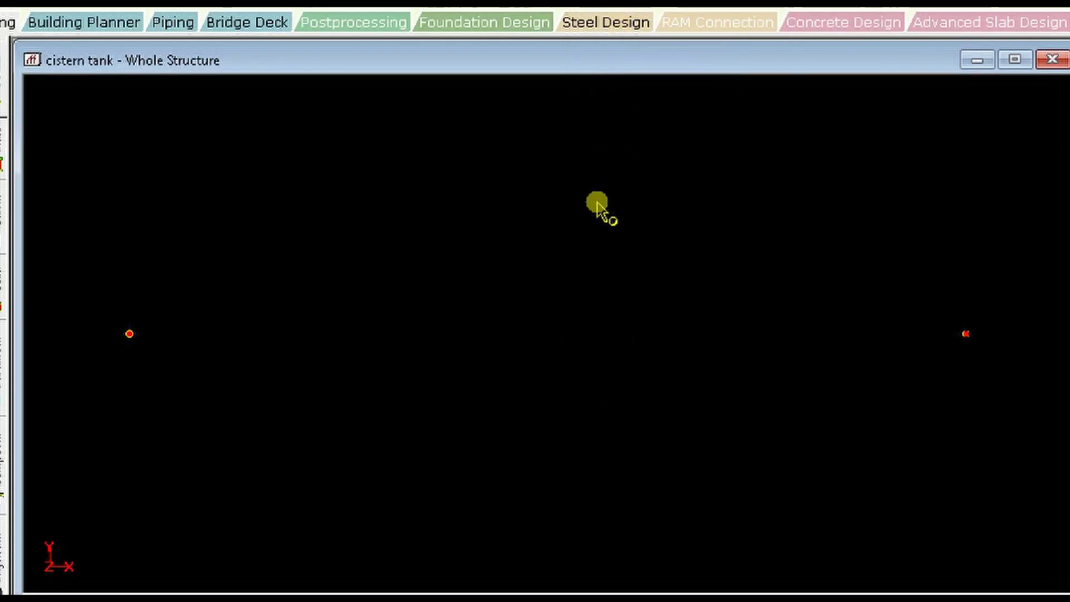
right_click(598, 204)
left_click(651, 262)
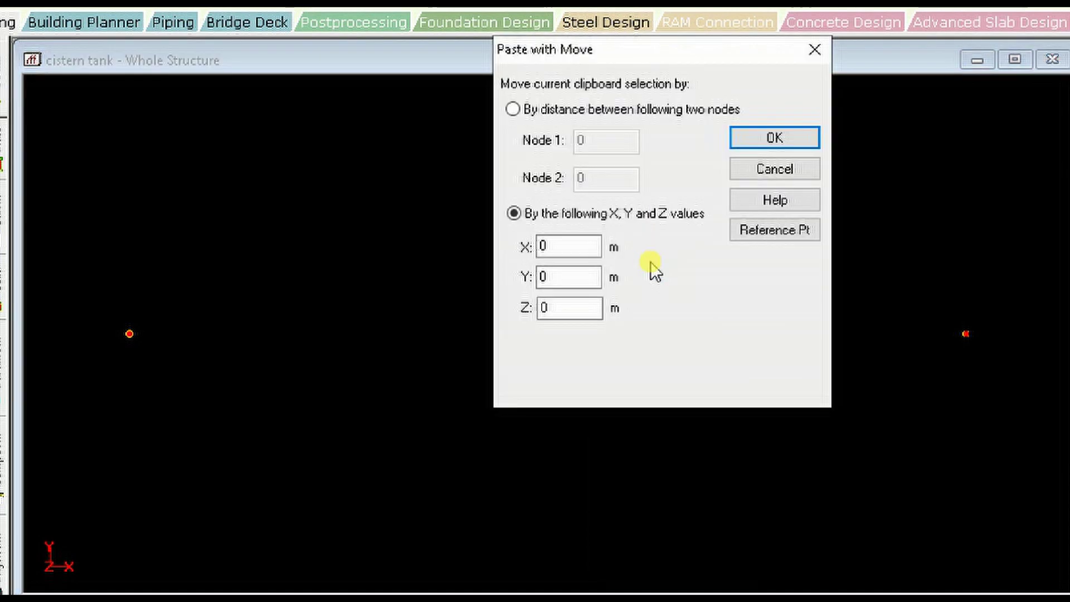
double_click(543, 277)
type("1.8")
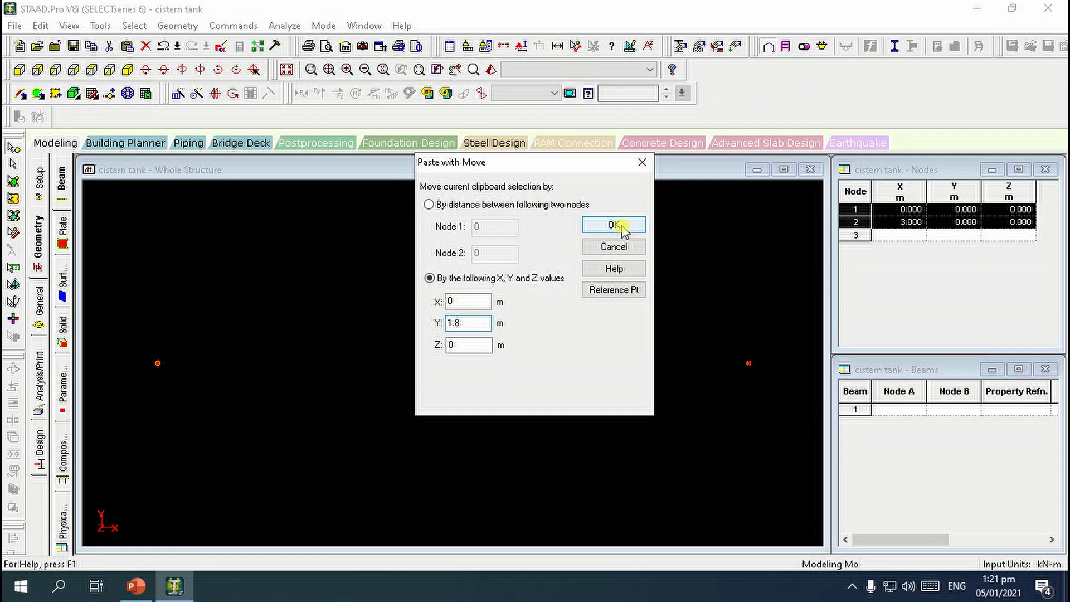
left_click(813, 142)
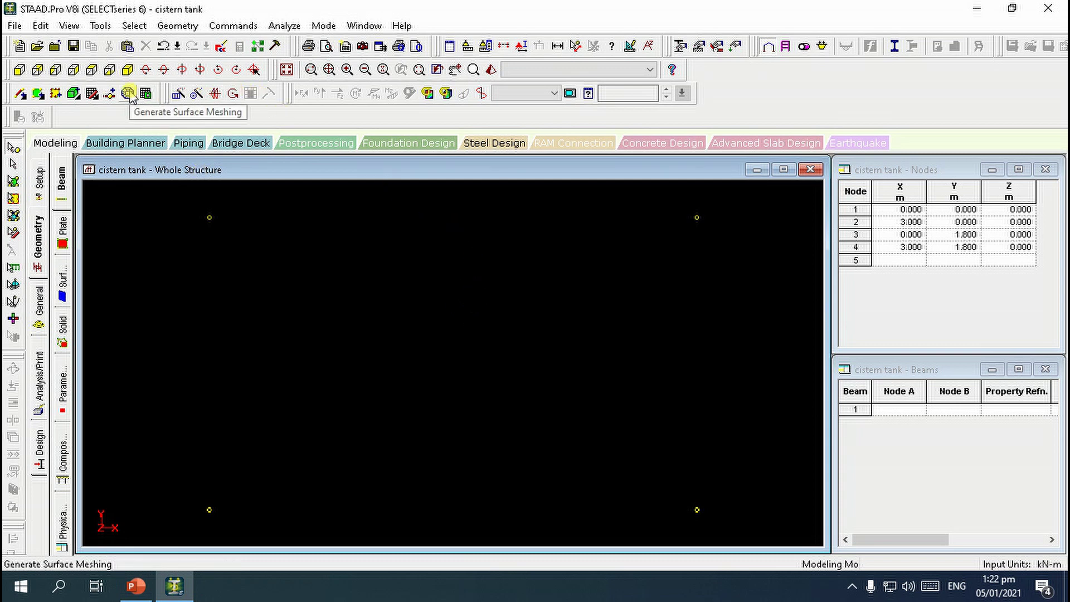
Start a surface mesh bounded by the four wall corner nodes, using Quadrilateral Meshing.
left_click(174, 26)
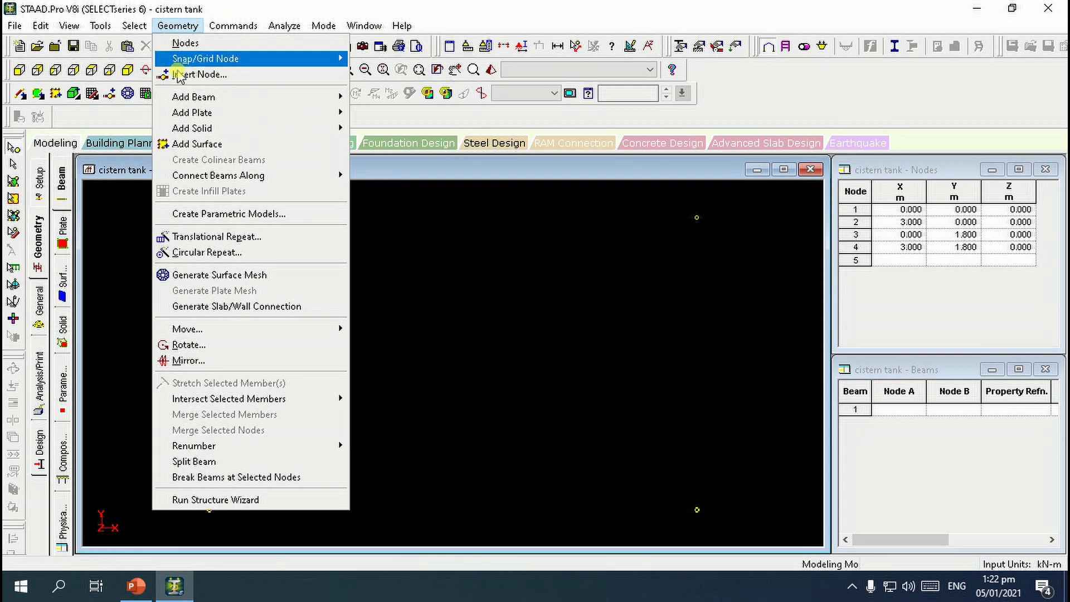
left_click(235, 276)
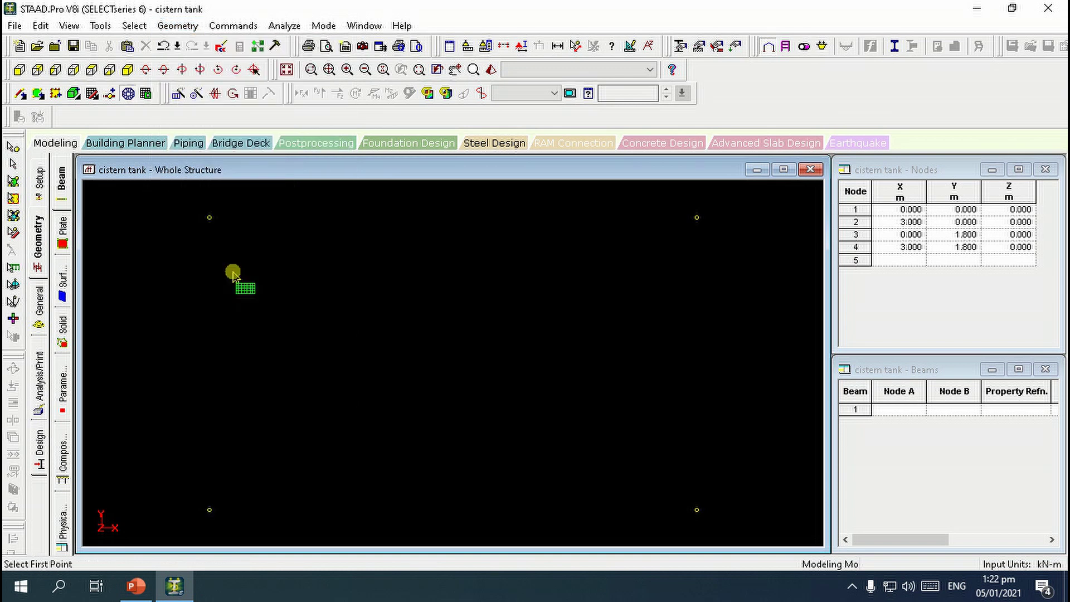
left_click(211, 511)
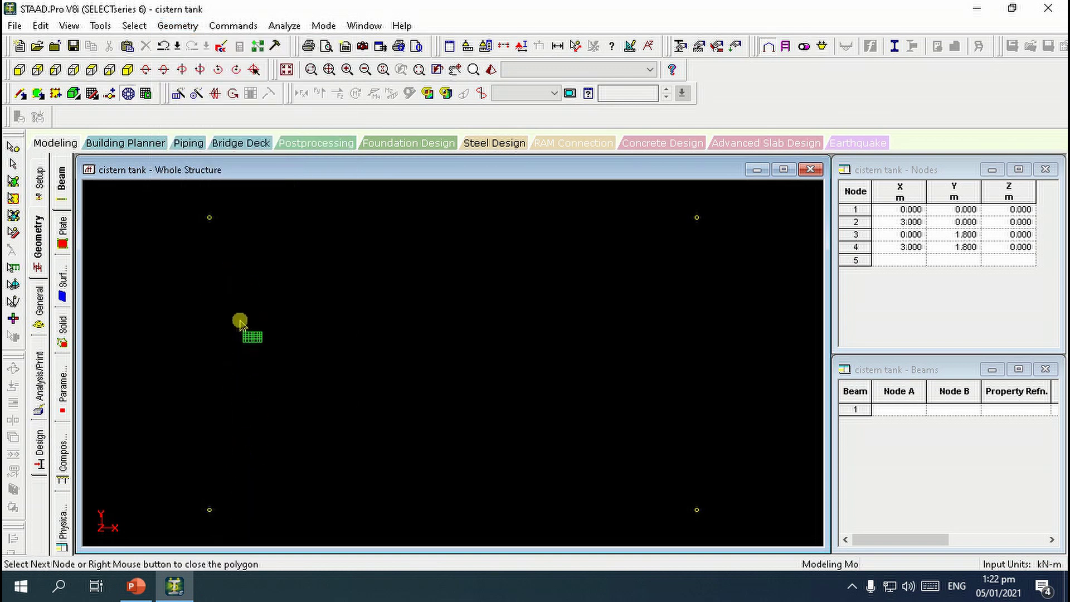
left_click(210, 218)
left_click(697, 218)
left_click(697, 509)
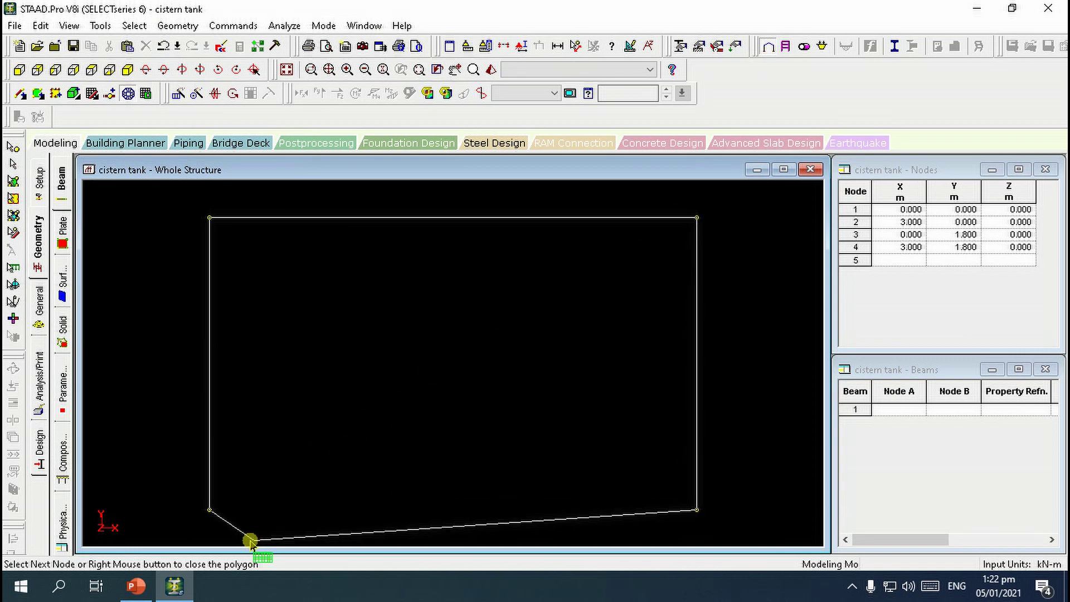
left_click(210, 512)
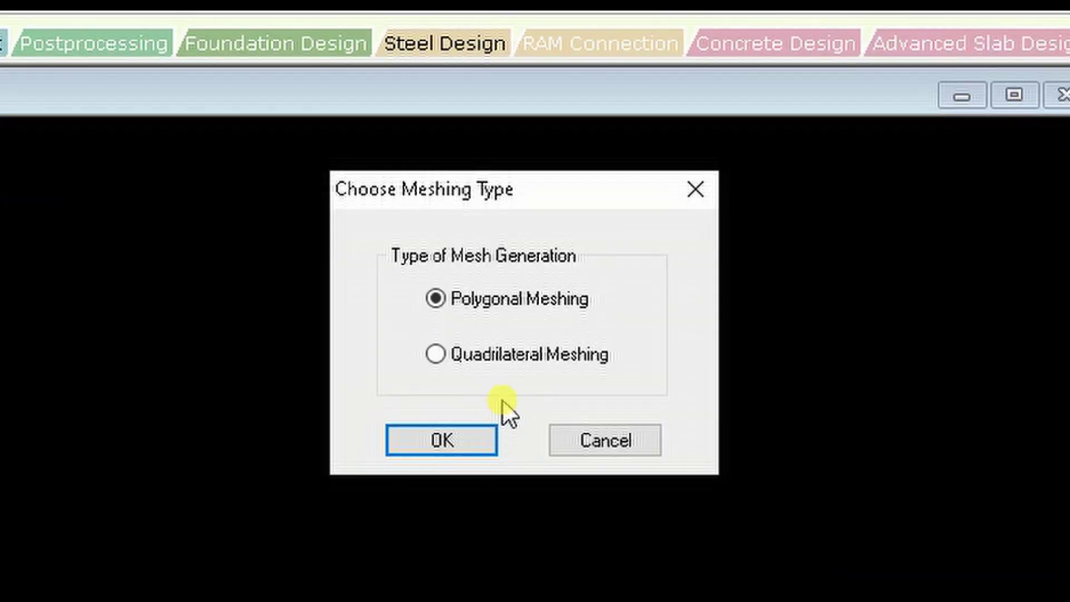
left_click(509, 355)
left_click(445, 440)
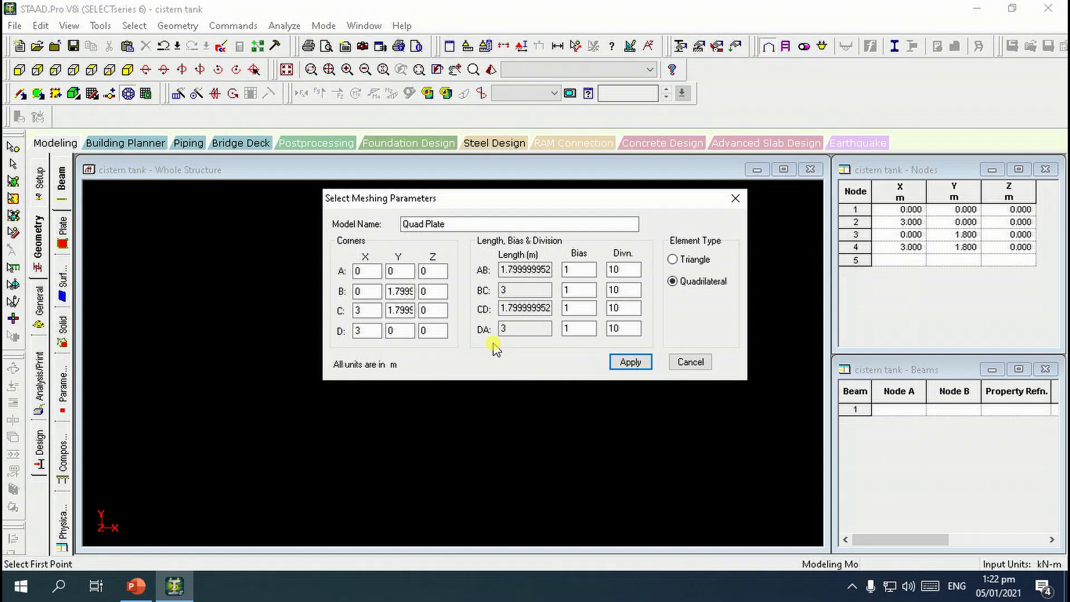
Generate the wall's quadrilateral plate mesh with 8 divisions on AB and CD and 12 divisions on BC and DA.
left_click(582, 288)
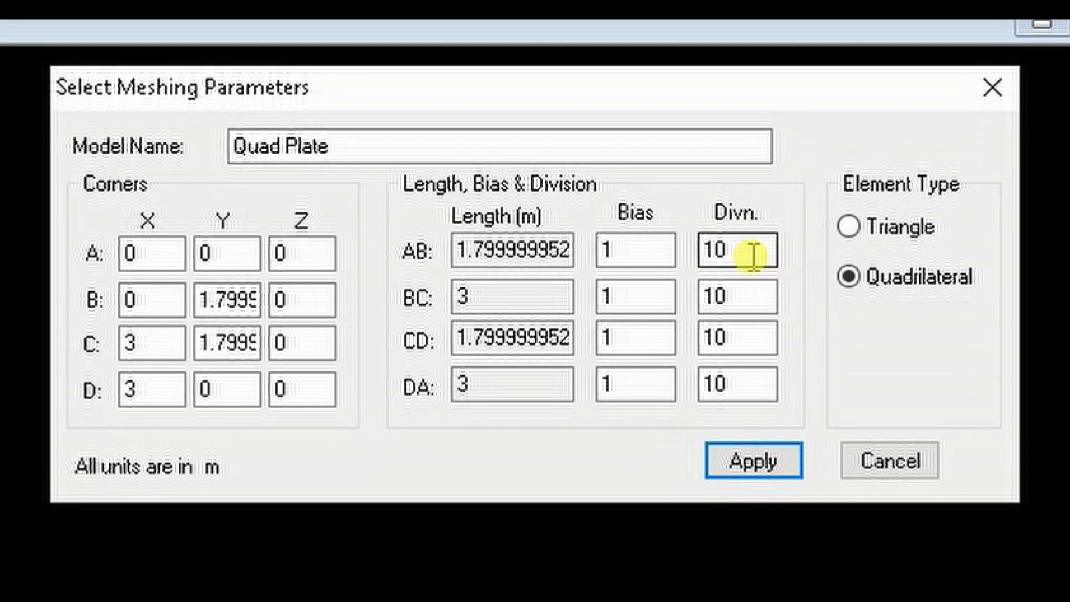
double_click(713, 243)
type("8")
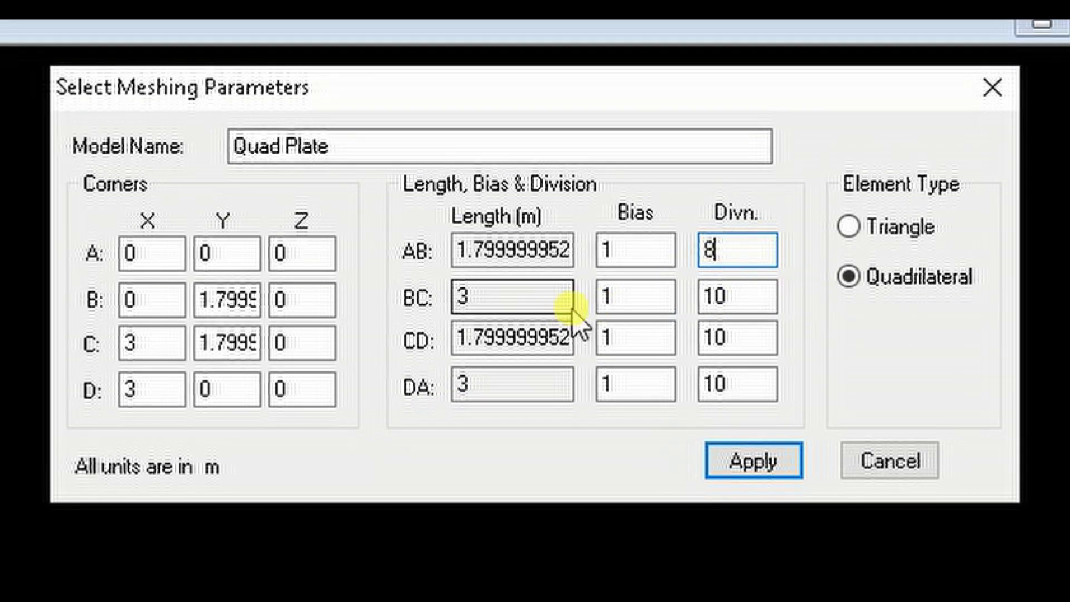
double_click(725, 296)
type("12")
double_click(707, 343)
type("8")
double_click(742, 379)
type("12")
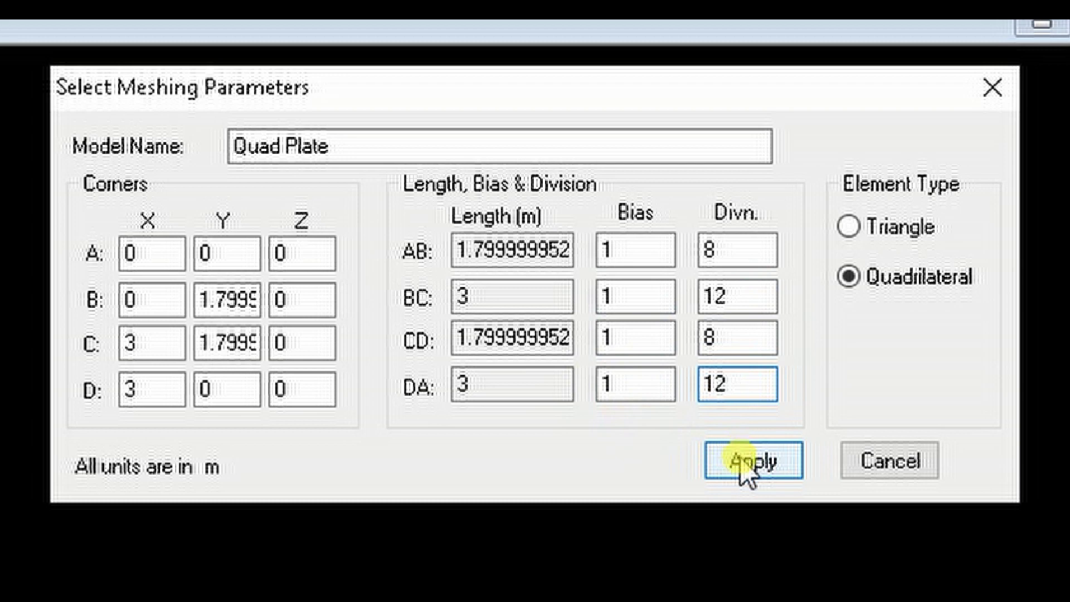
left_click(761, 468)
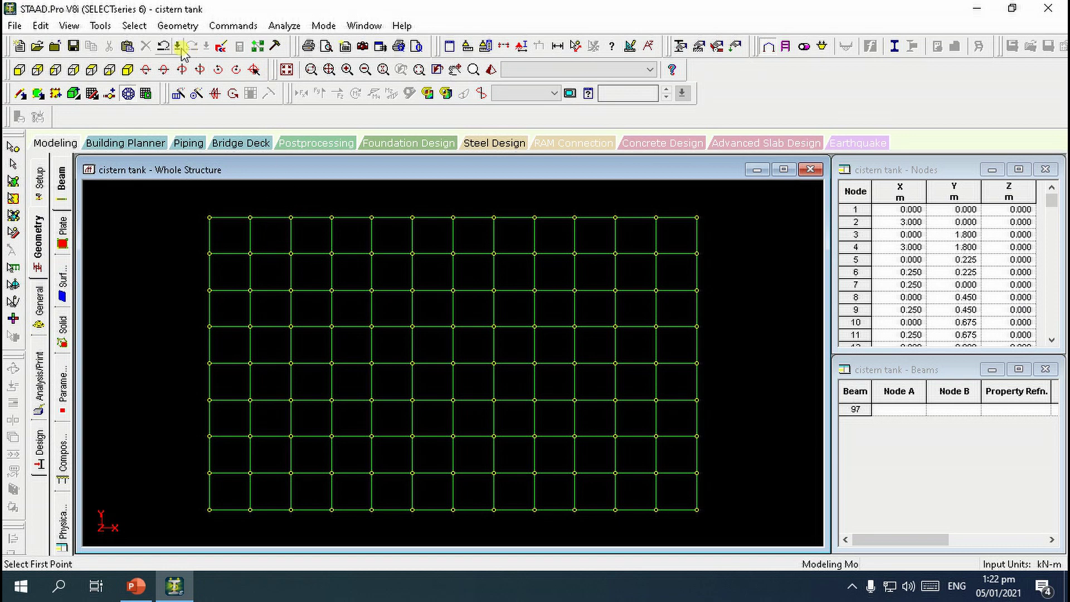
View the meshed wall isometrically and inspect the properties of its lower corner node at the origin.
left_click(128, 69)
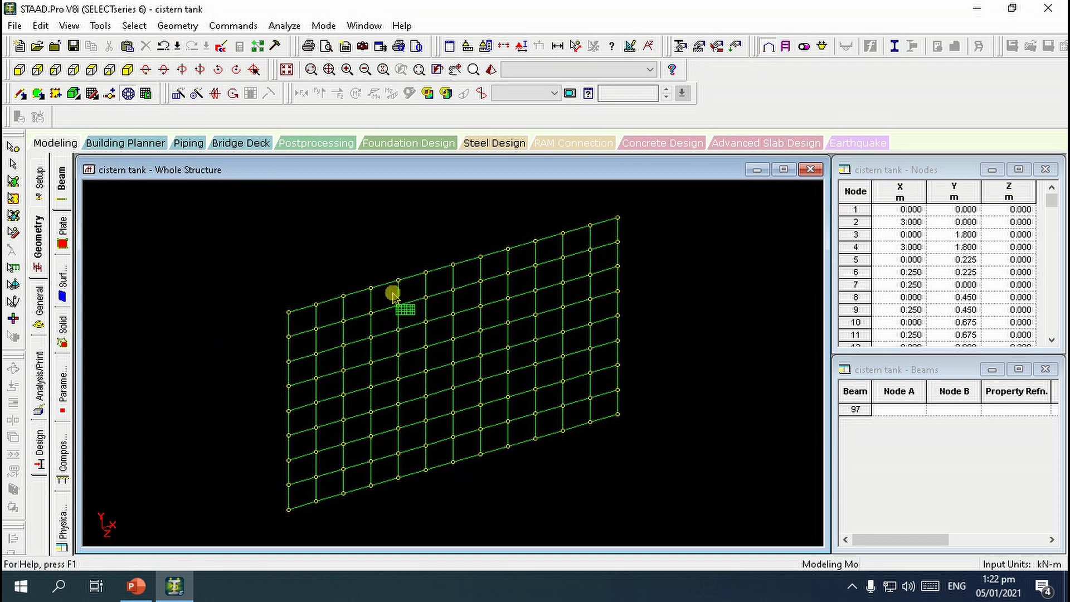
left_click(297, 501)
double_click(297, 500)
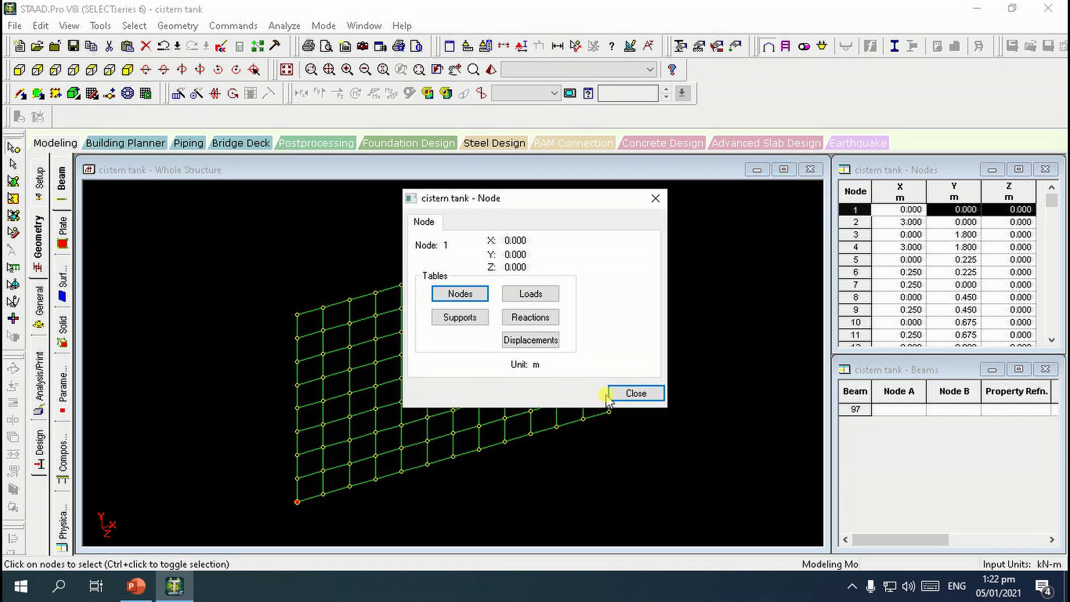
left_click(626, 394)
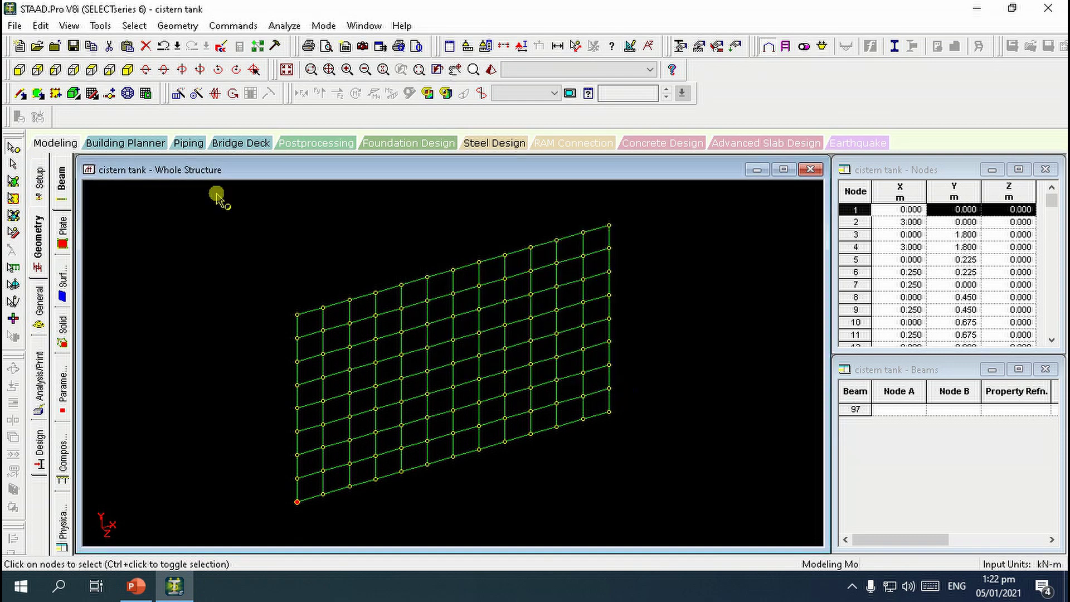
In the plan view, copy all plates of the meshed wall and paste the copy 2 m away in Z.
left_click(91, 70)
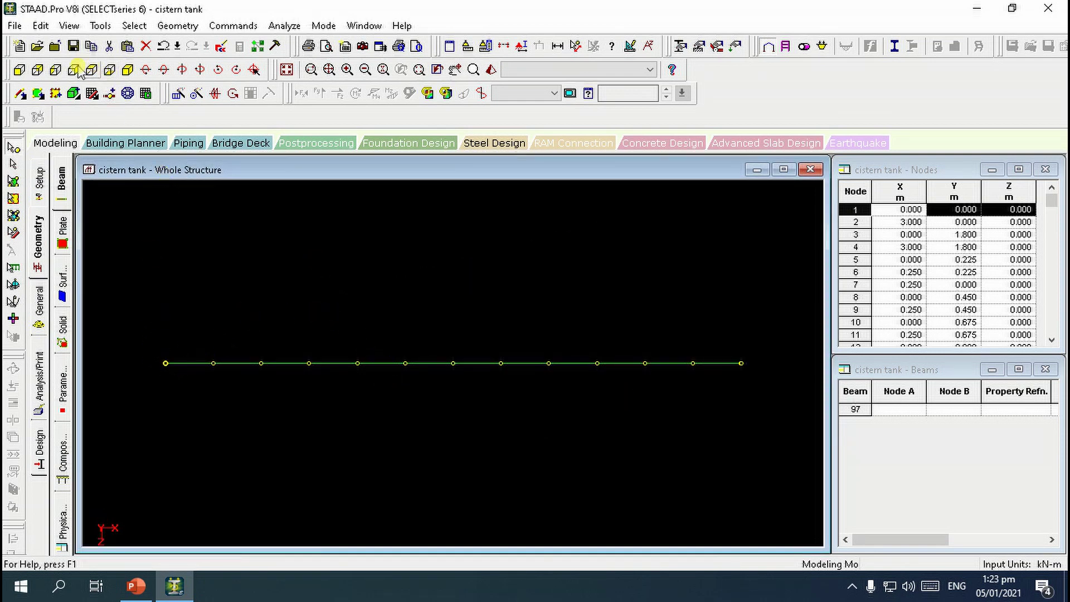
left_click(13, 180)
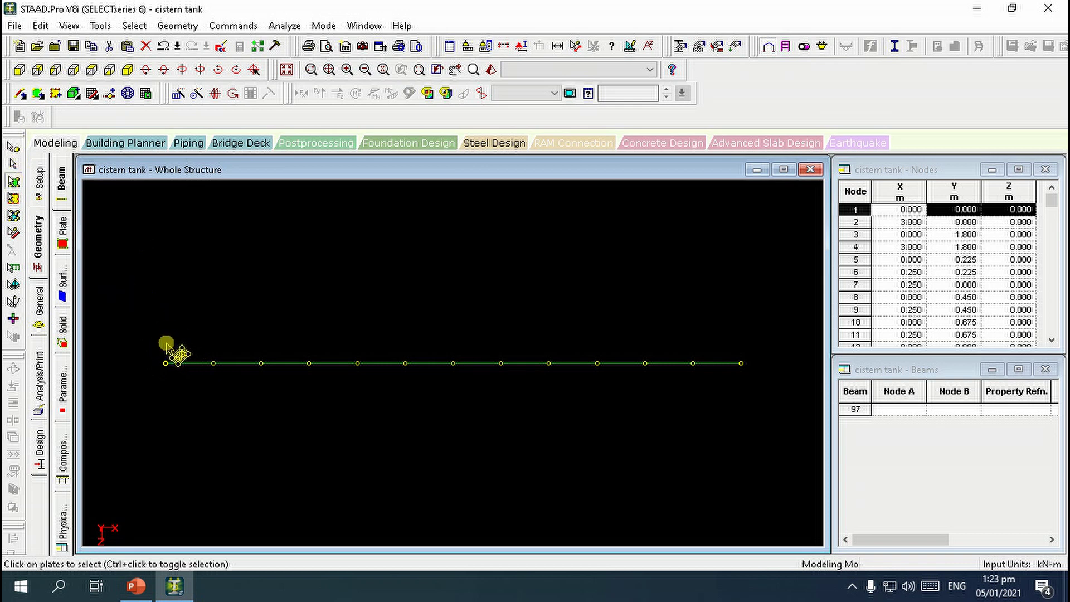
left_click_drag(147, 341, 728, 387)
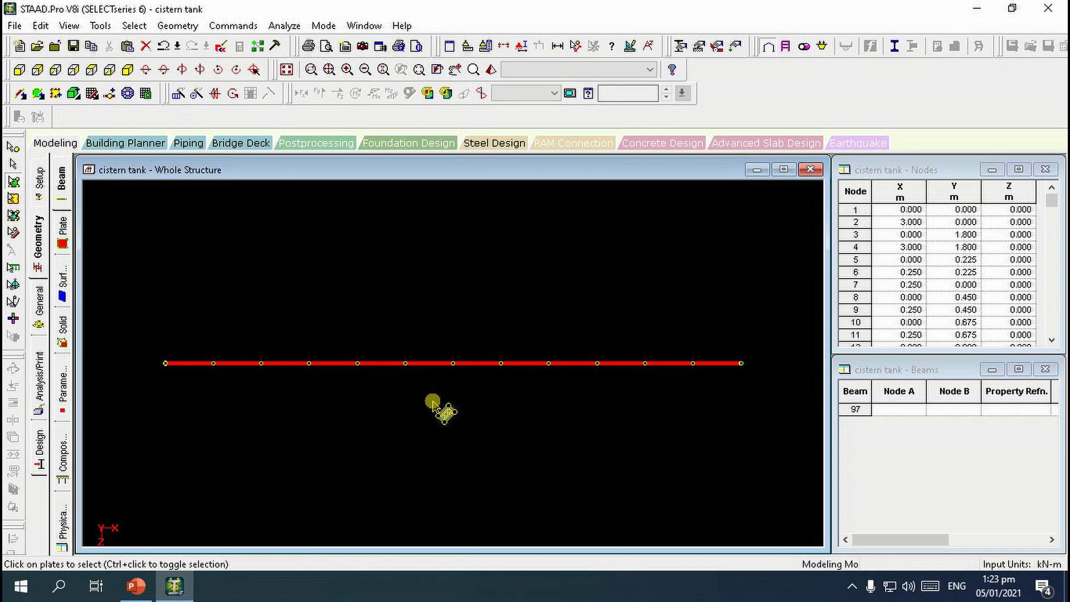
right_click(401, 401)
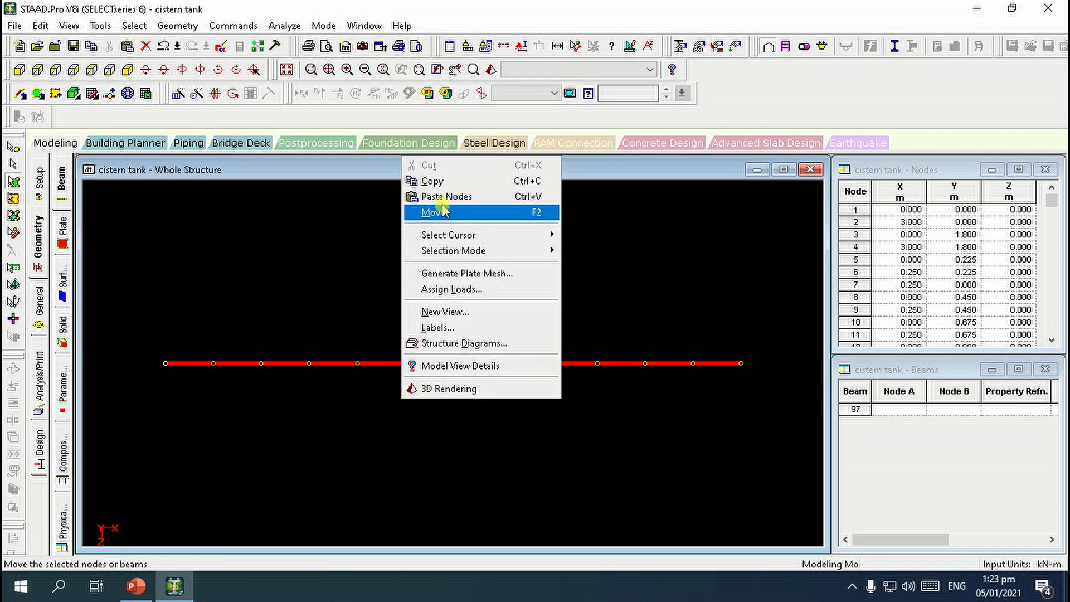
left_click(421, 178)
right_click(400, 225)
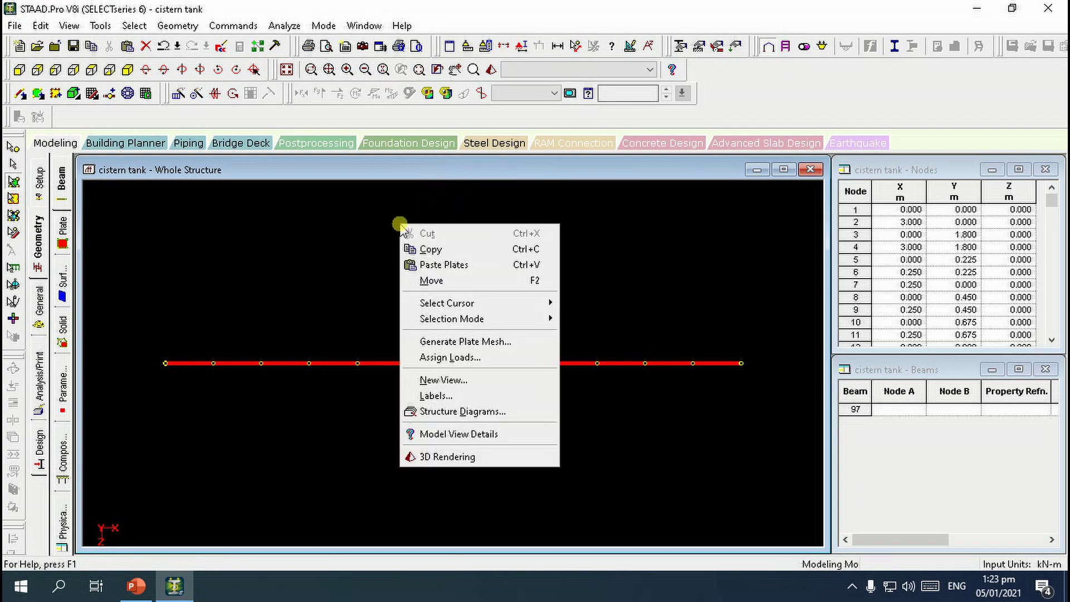
left_click(456, 266)
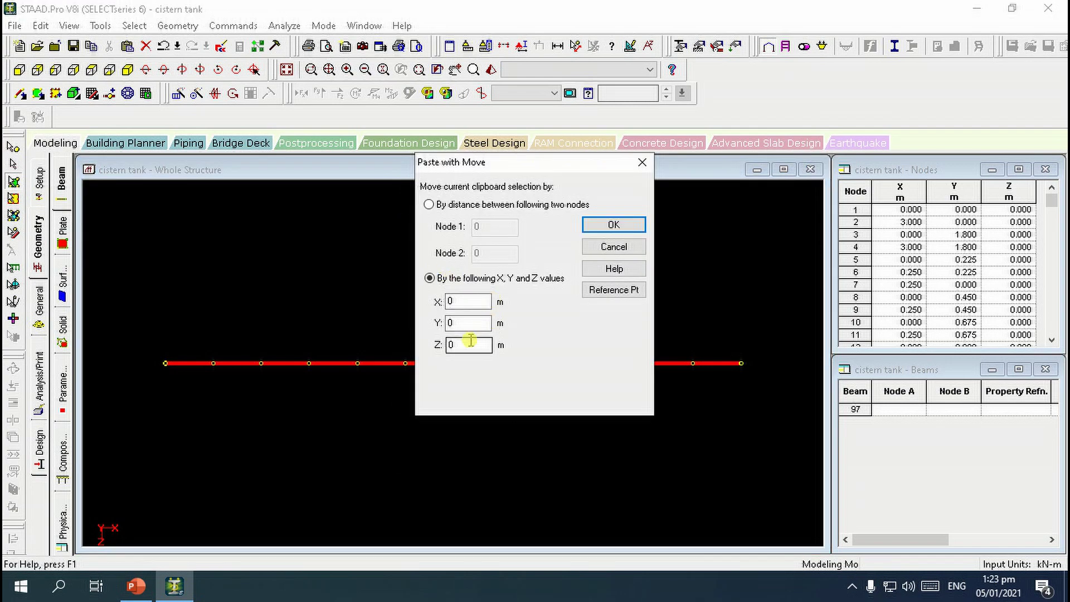
type("2")
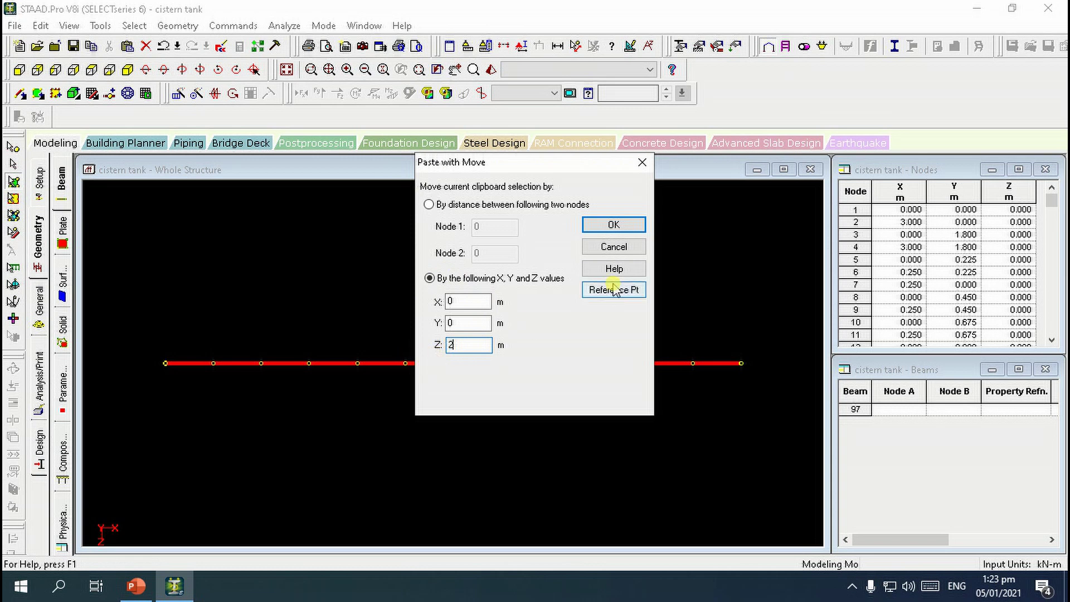
left_click(614, 225)
left_click(585, 295)
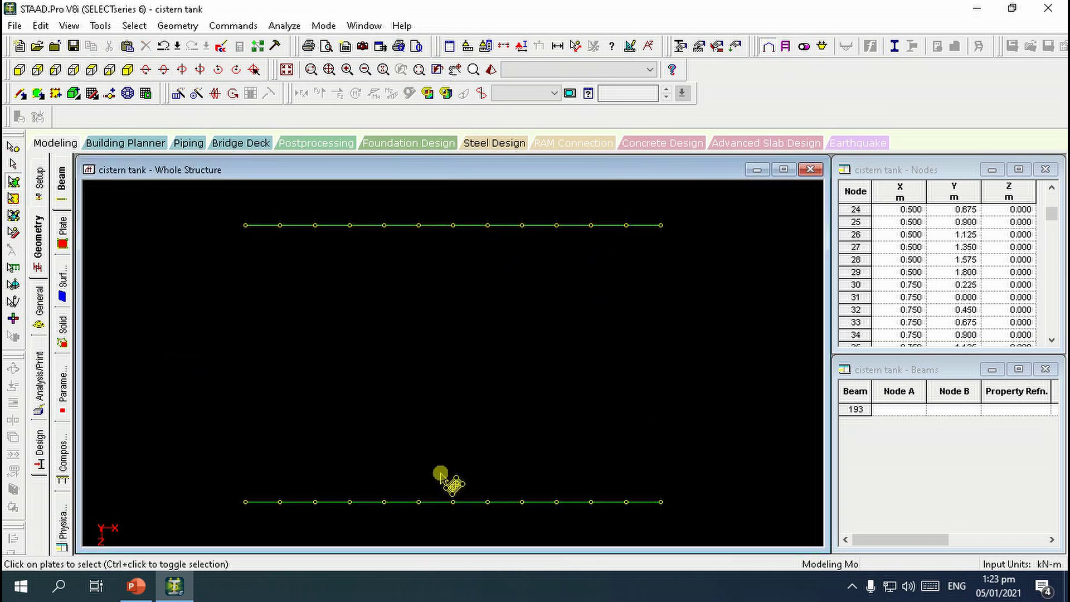
Outline a surface mesh through the four corner nodes joining the two long walls at X = 0, using Quadrilateral Meshing.
left_click(127, 69)
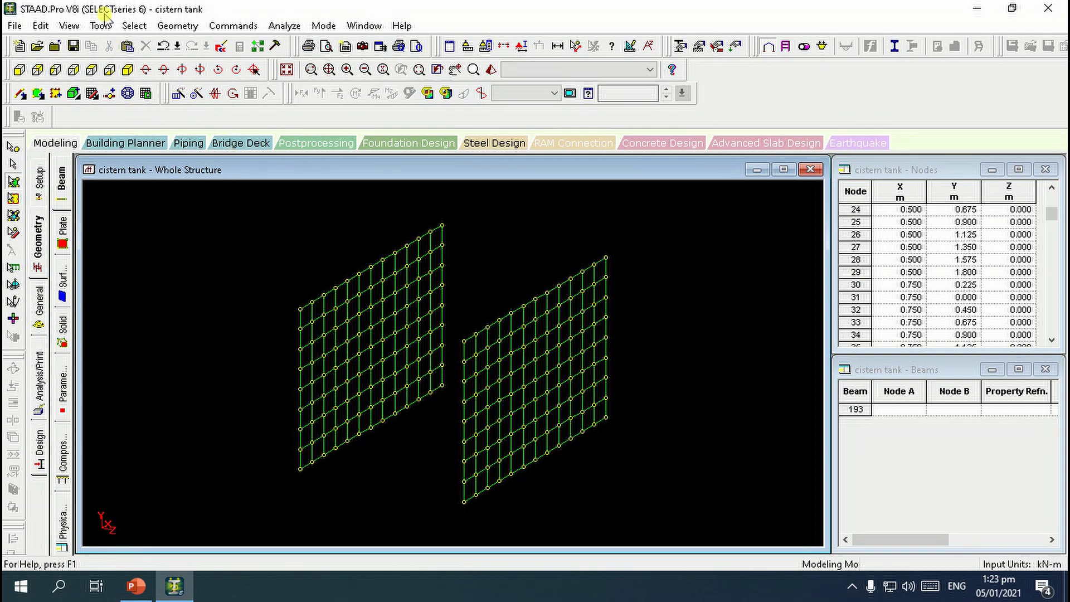
left_click(128, 94)
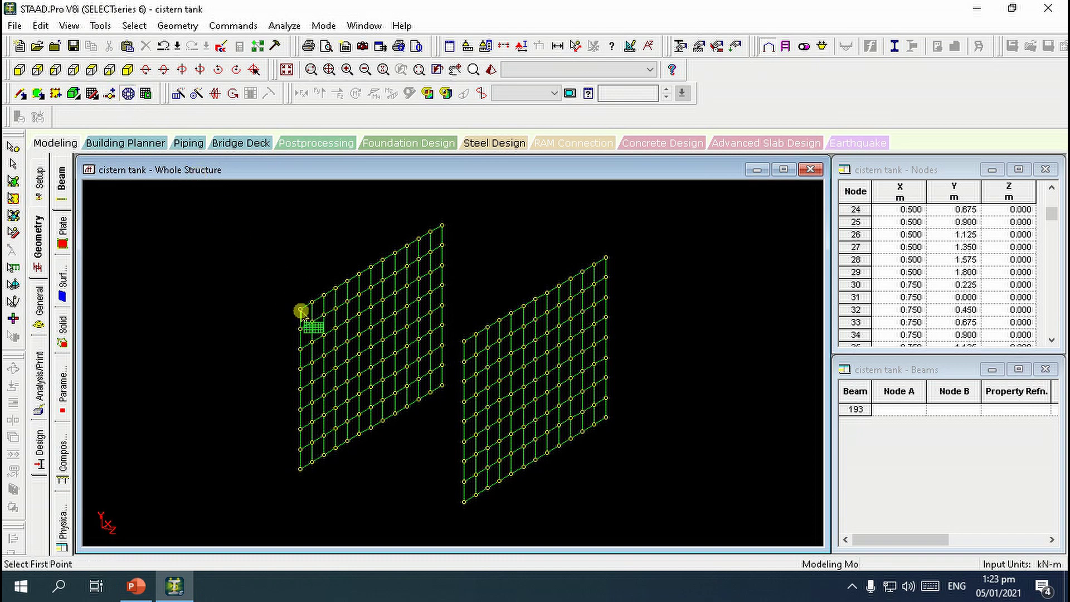
left_click(300, 309)
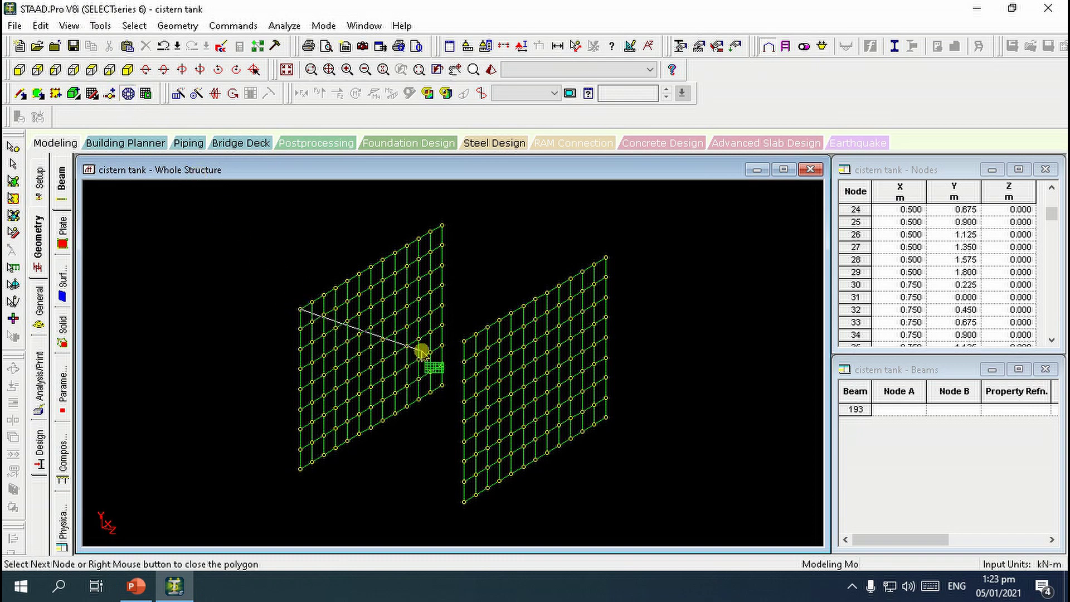
left_click(463, 341)
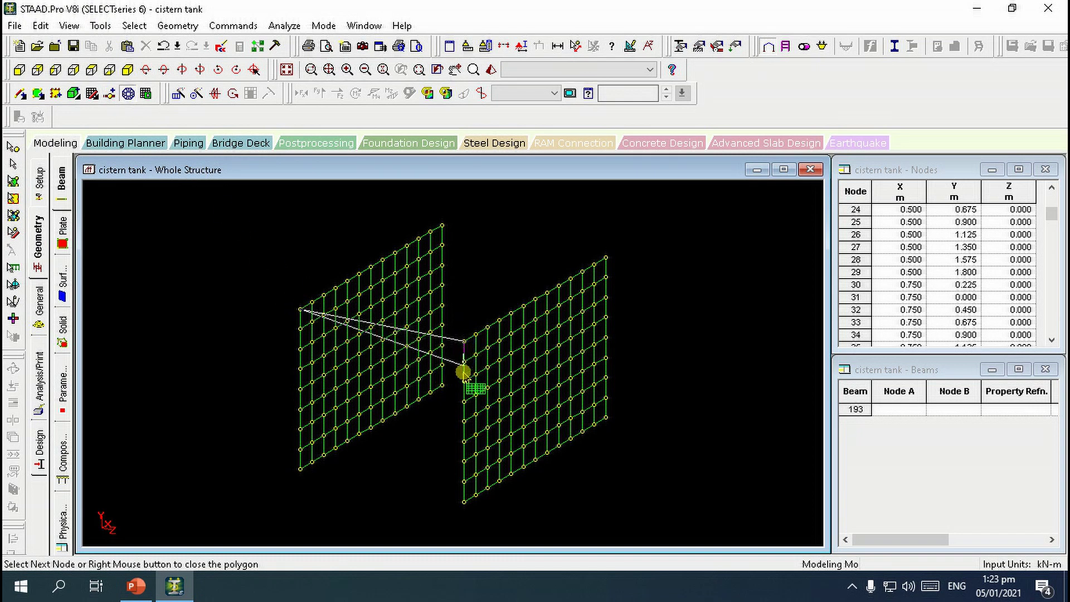
left_click(464, 504)
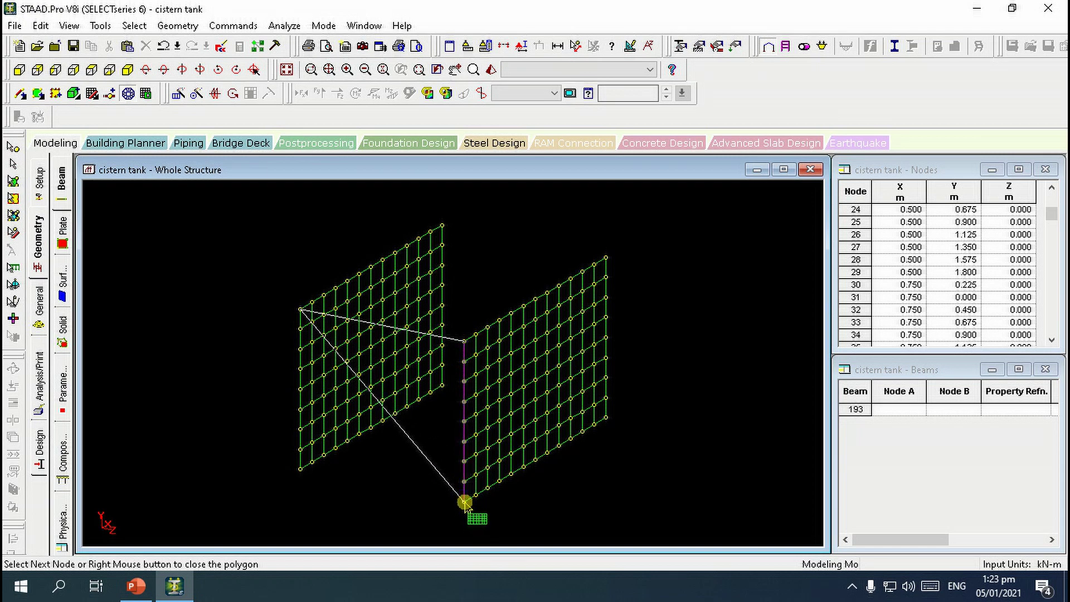
left_click(299, 471)
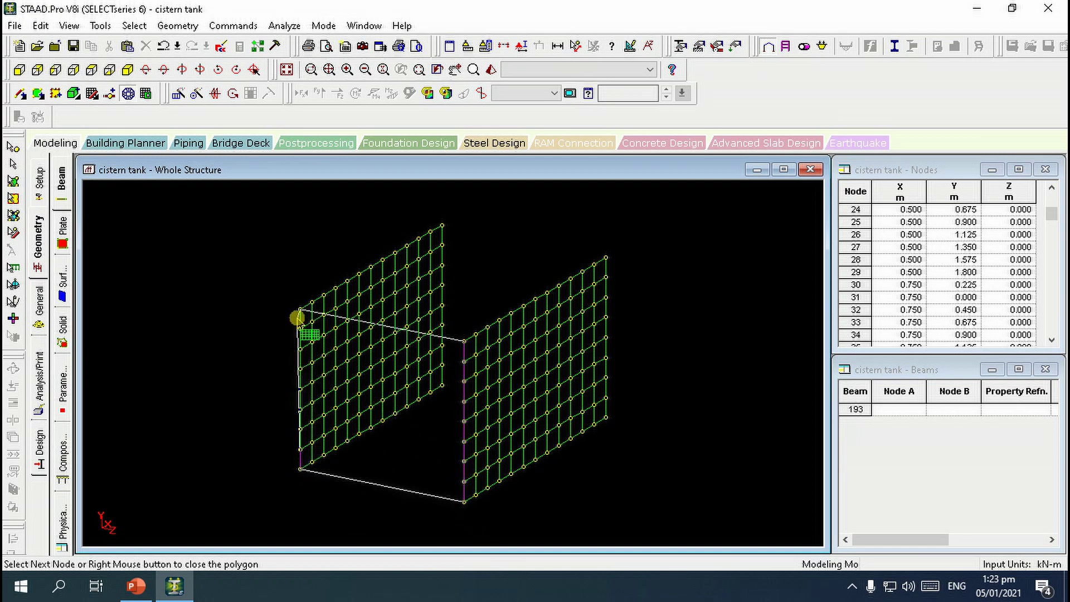
left_click(301, 309)
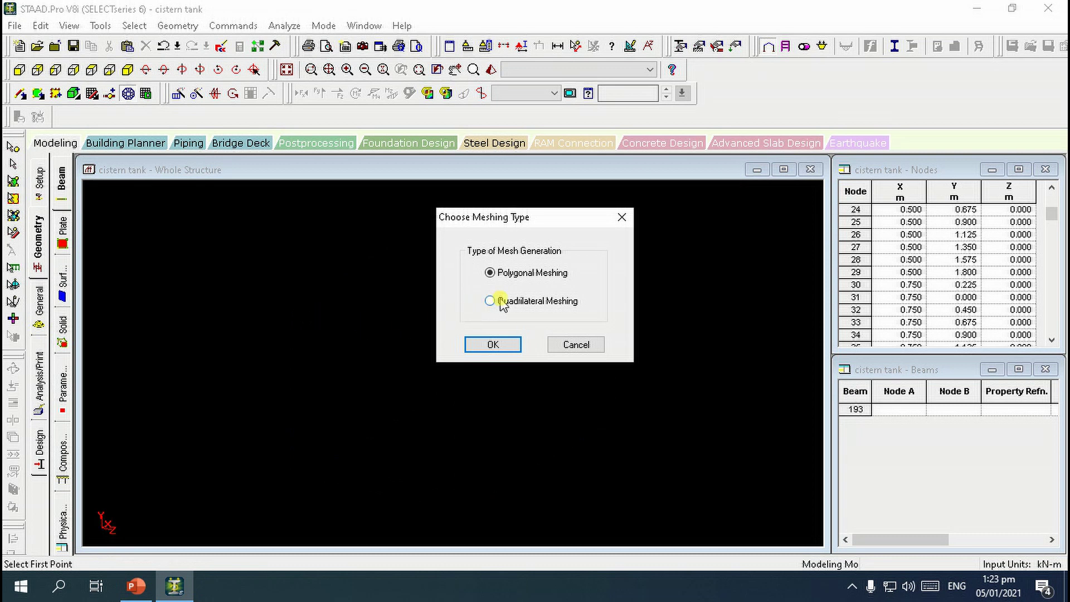
left_click(490, 345)
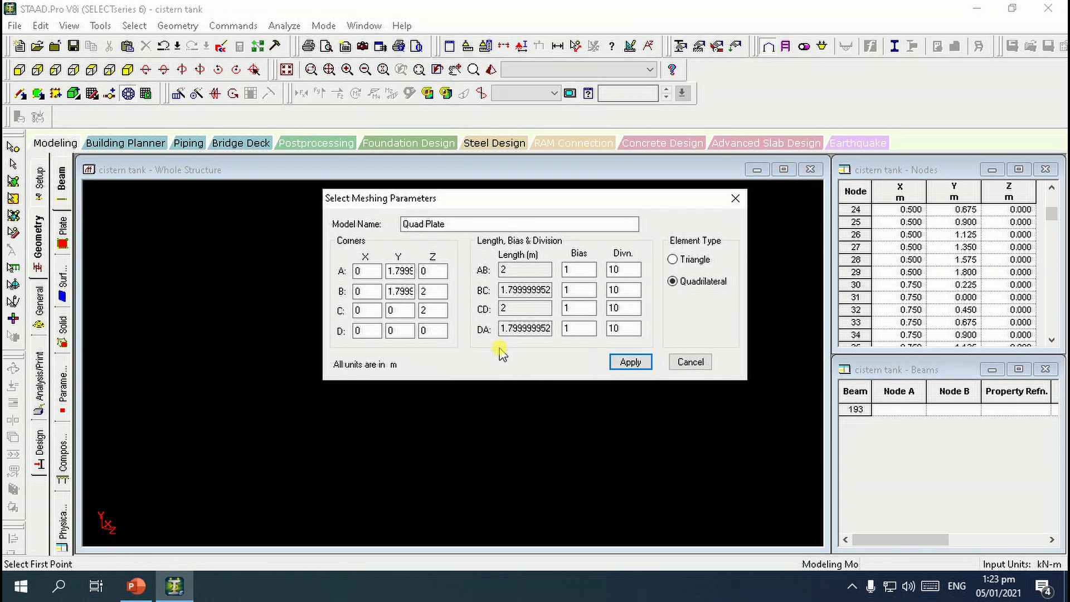
Generate the short end wall's mesh with quadrilateral elements and 8 divisions on each of AB, BC, CD and DA.
left_click(538, 333)
left_click(674, 281)
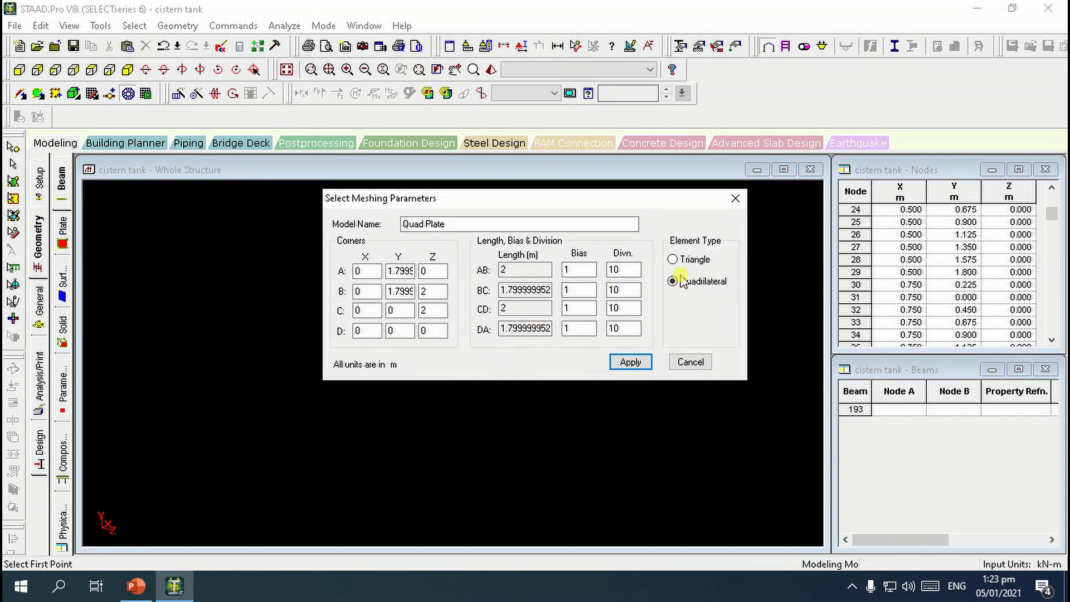
double_click(628, 271)
left_click(575, 290)
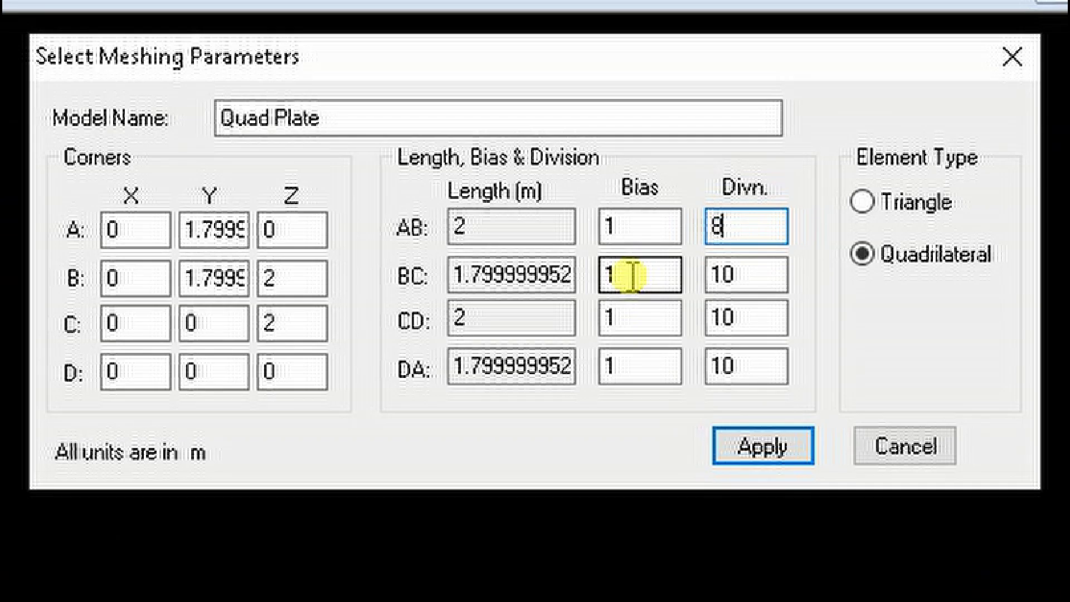
double_click(758, 280)
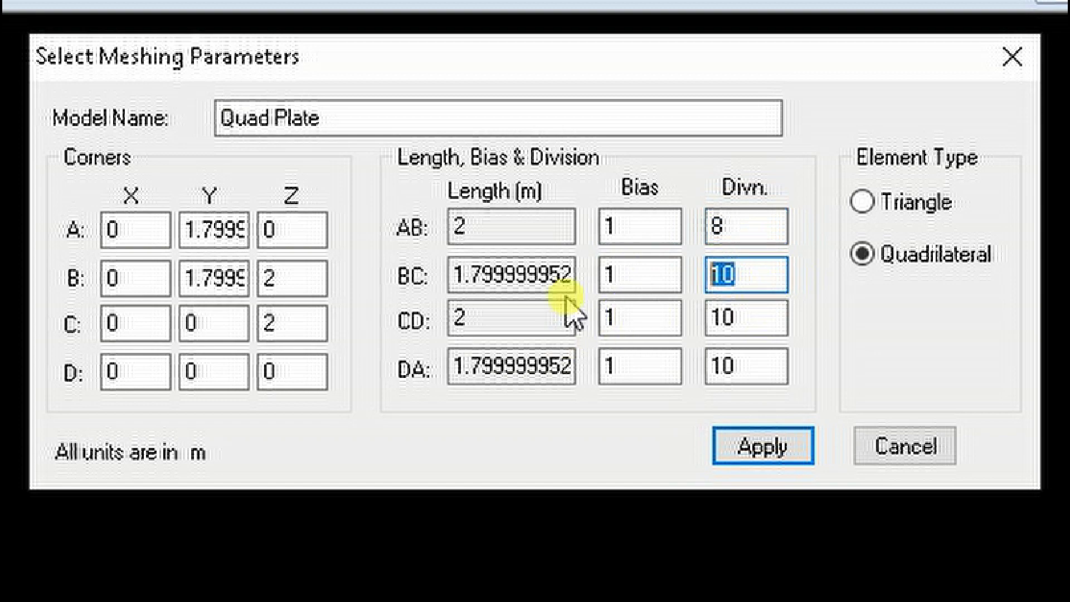
type("8")
double_click(743, 314)
type("8")
double_click(752, 378)
type("8")
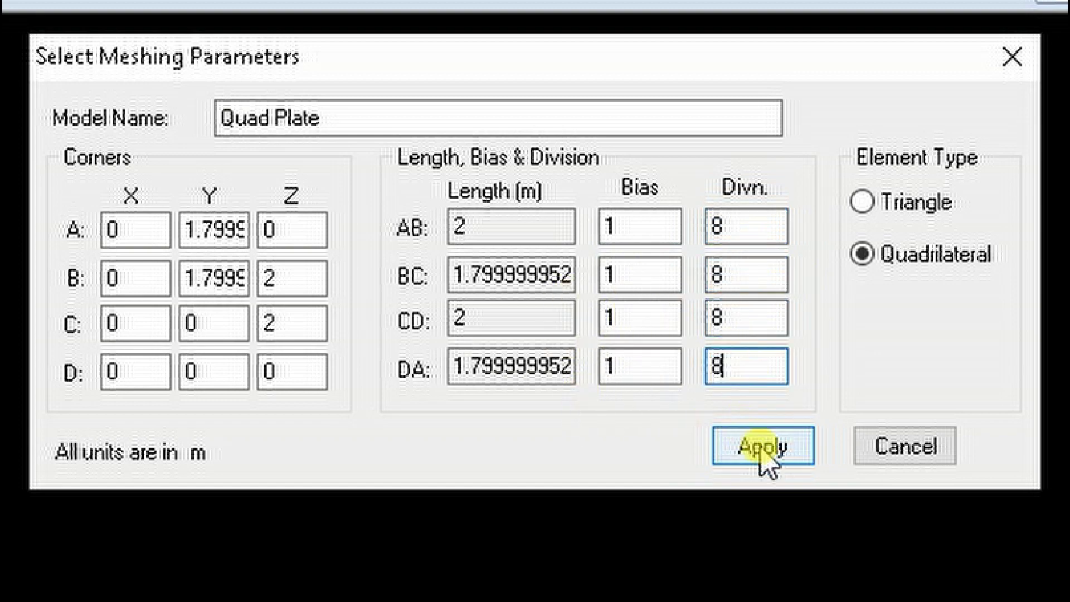
left_click(763, 449)
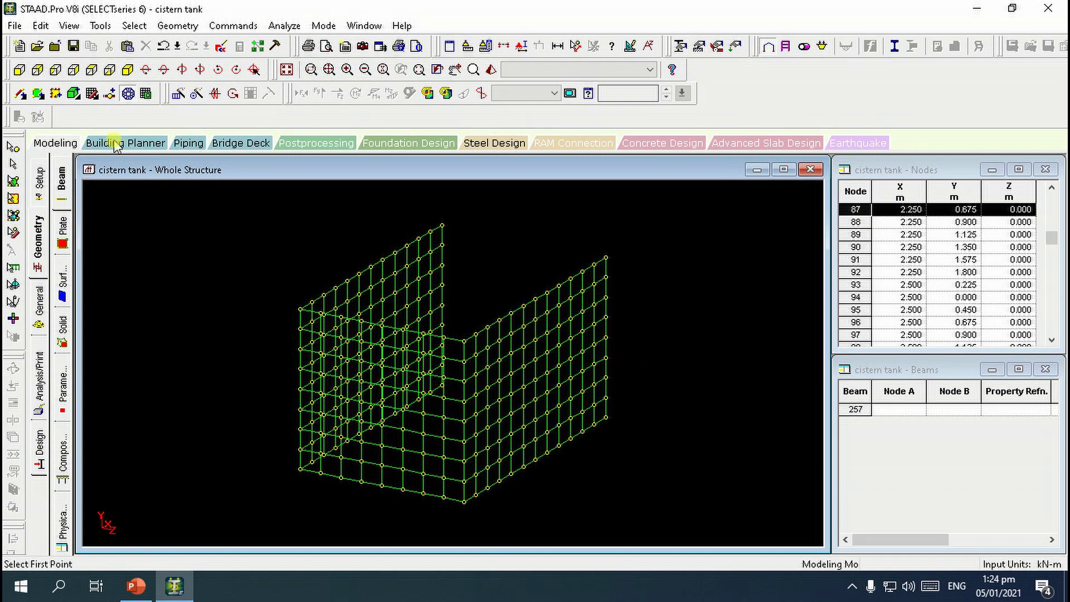
In the plan view, copy the short end wall's plates and paste the copy 3 m away in X.
left_click(91, 71)
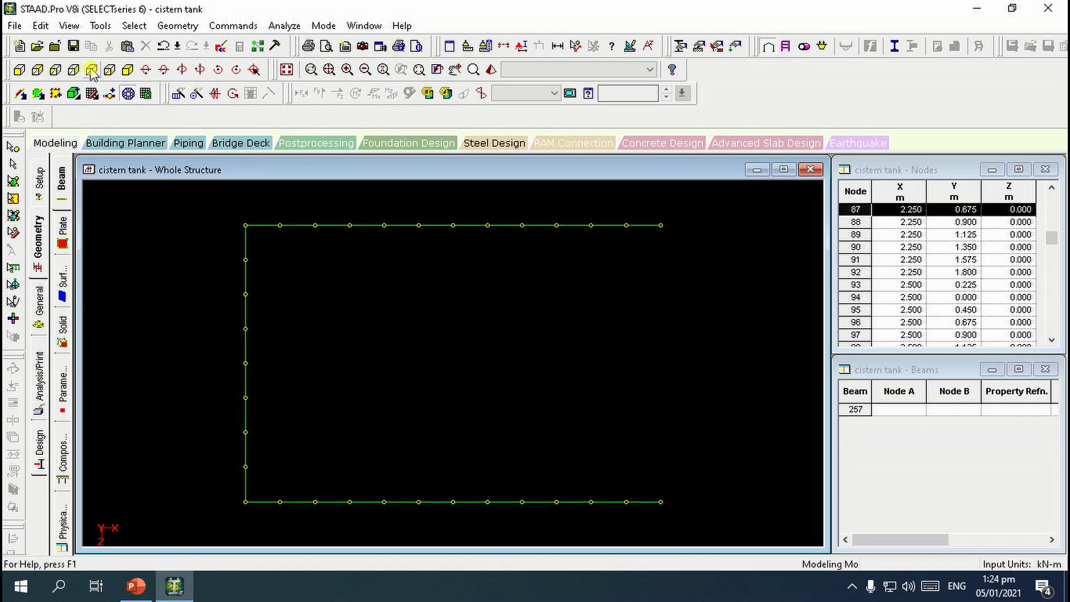
left_click(13, 181)
left_click_drag(223, 215, 251, 512)
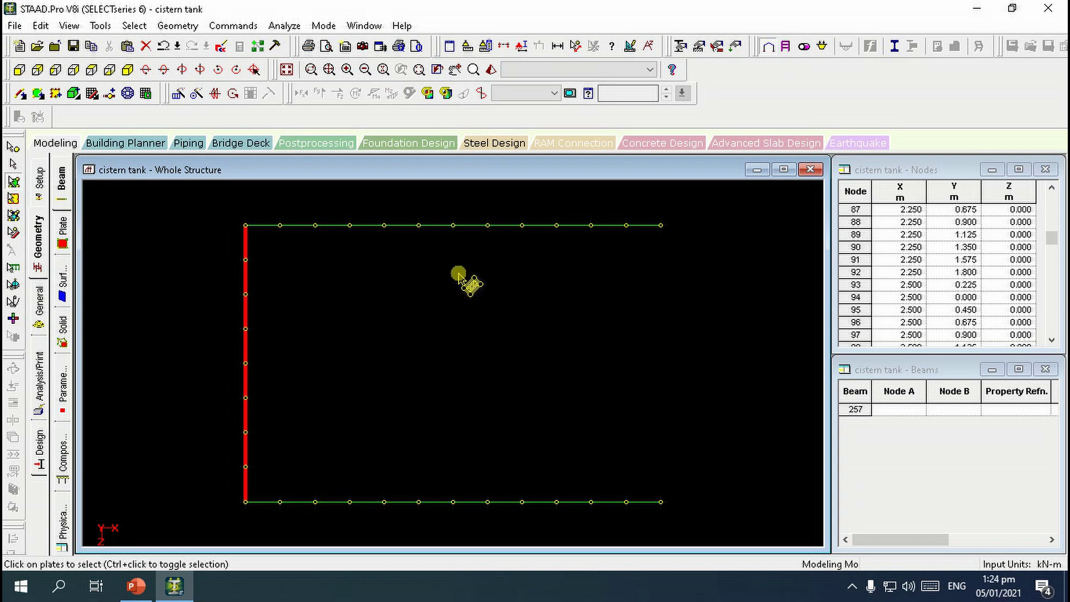
right_click(191, 230)
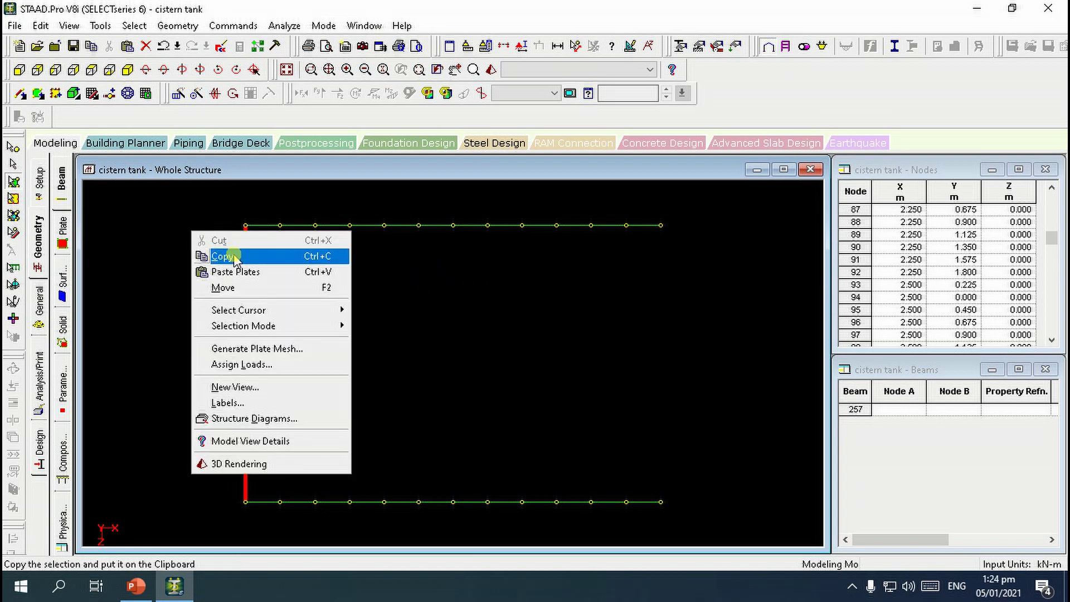
left_click(226, 256)
right_click(209, 243)
left_click(254, 285)
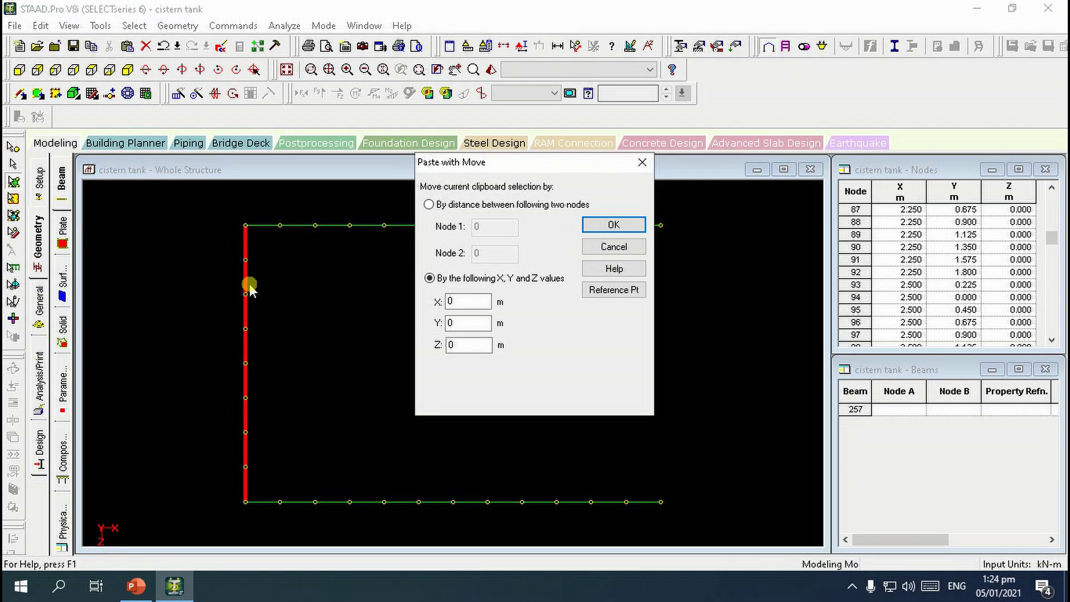
left_click(490, 318)
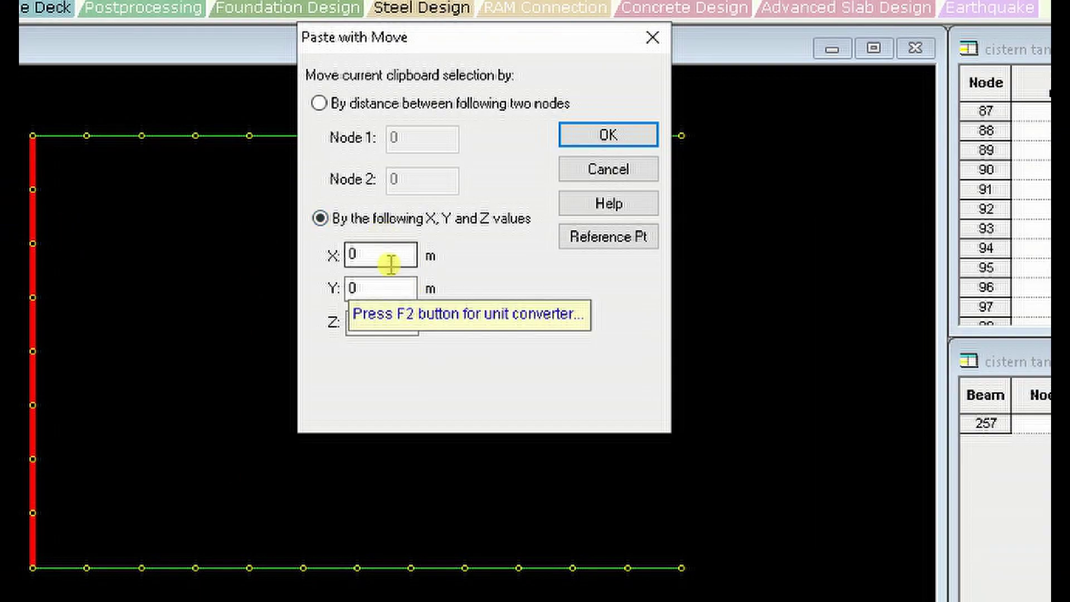
left_click_drag(392, 260, 251, 296)
type("3")
left_click(618, 139)
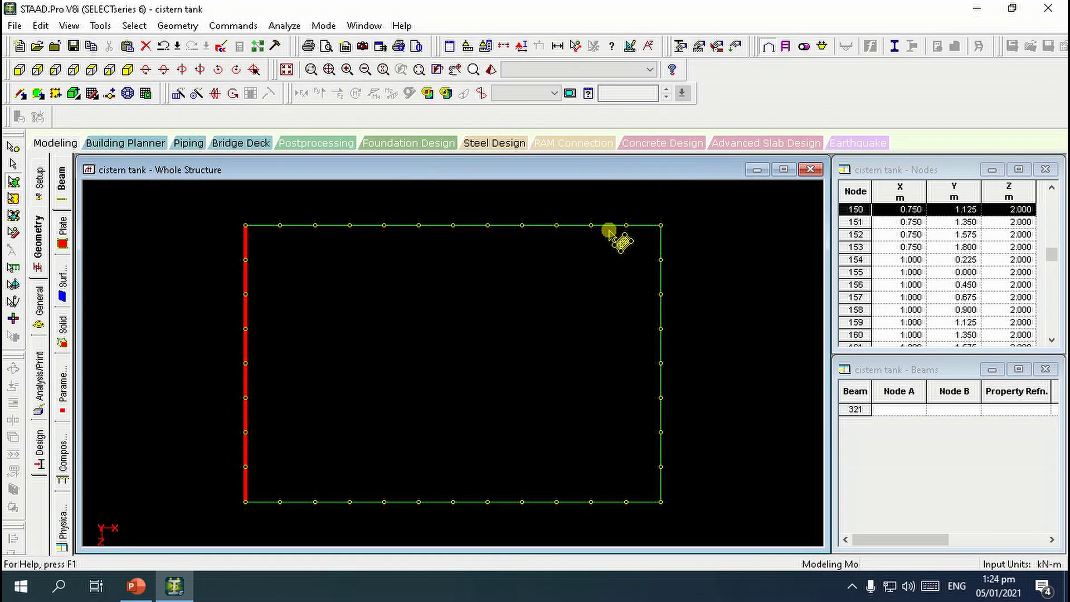
left_click(605, 280)
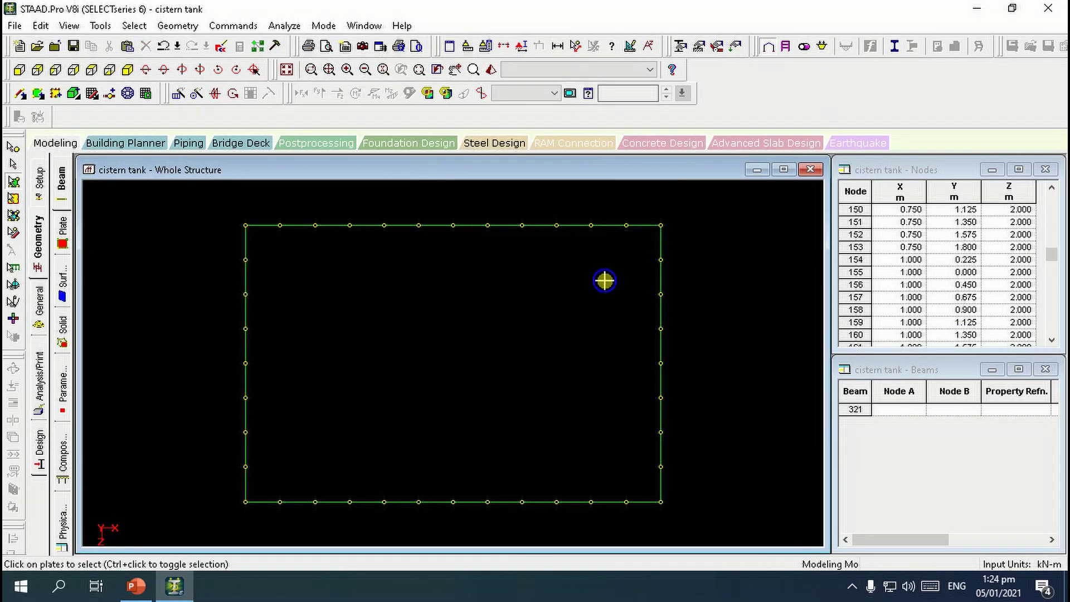
In the front view, select all nodes along the tank's base and open them in a new view.
left_click(129, 71)
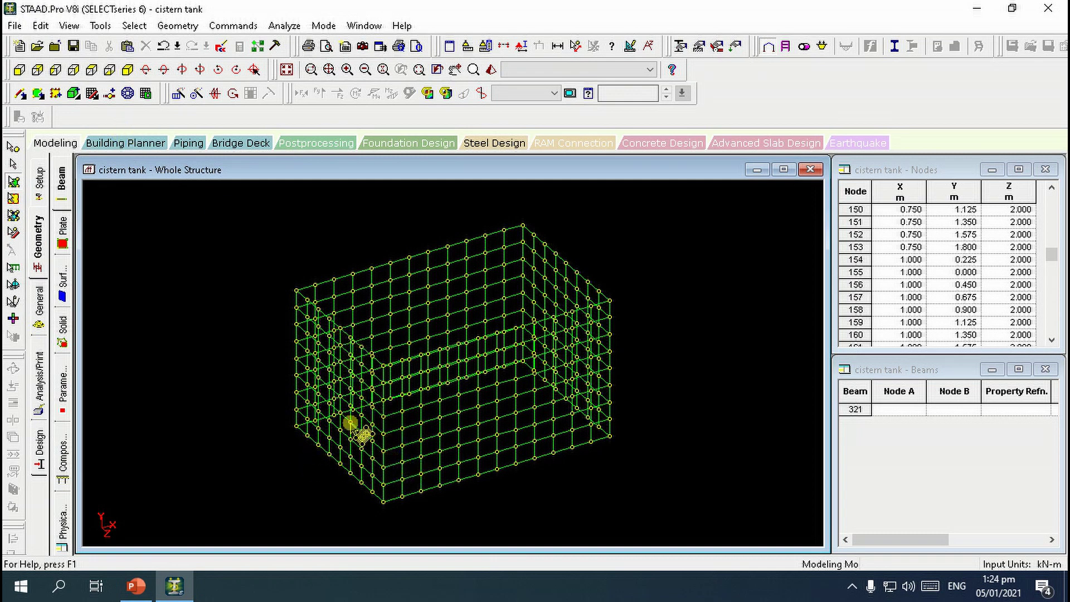
left_click(21, 73)
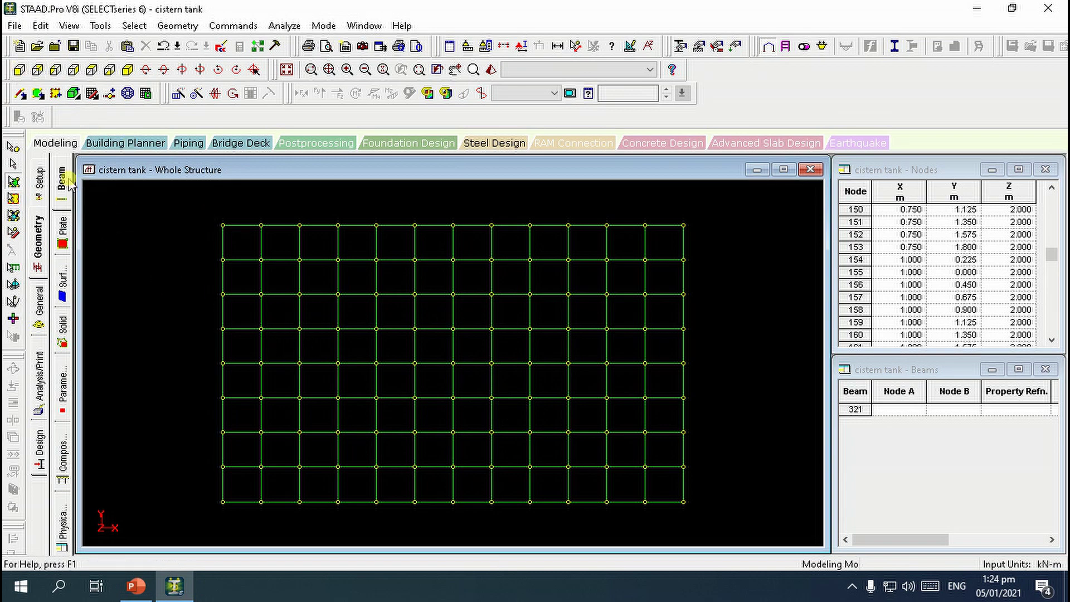
left_click(12, 147)
left_click_drag(199, 495, 739, 529)
right_click(163, 371)
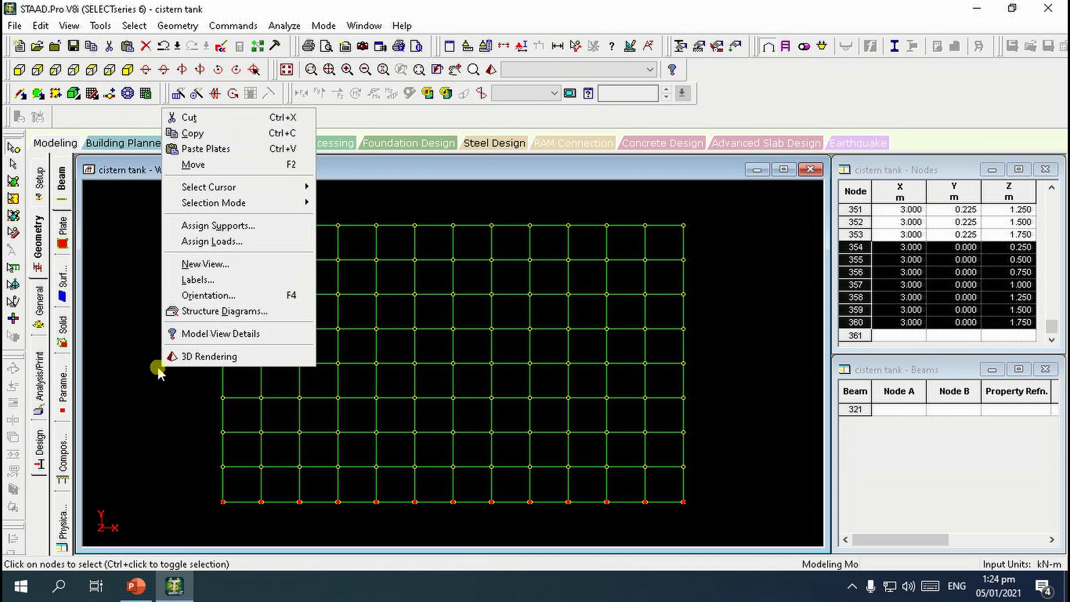
left_click(198, 267)
left_click(635, 272)
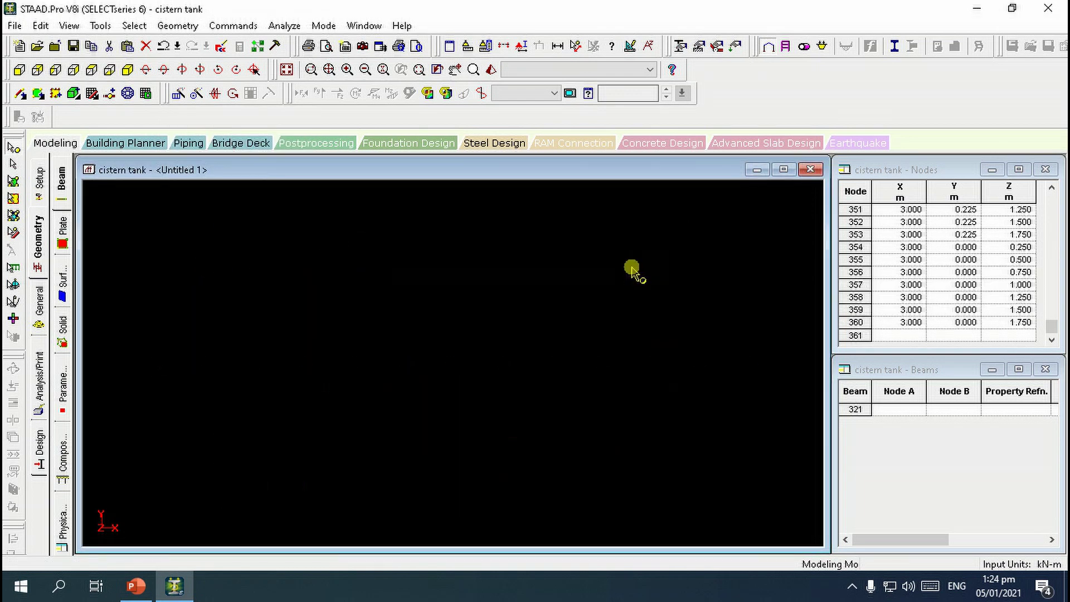
In the plan view, outline a surface mesh through the four base corner nodes, using Quadrilateral Meshing.
left_click(92, 71)
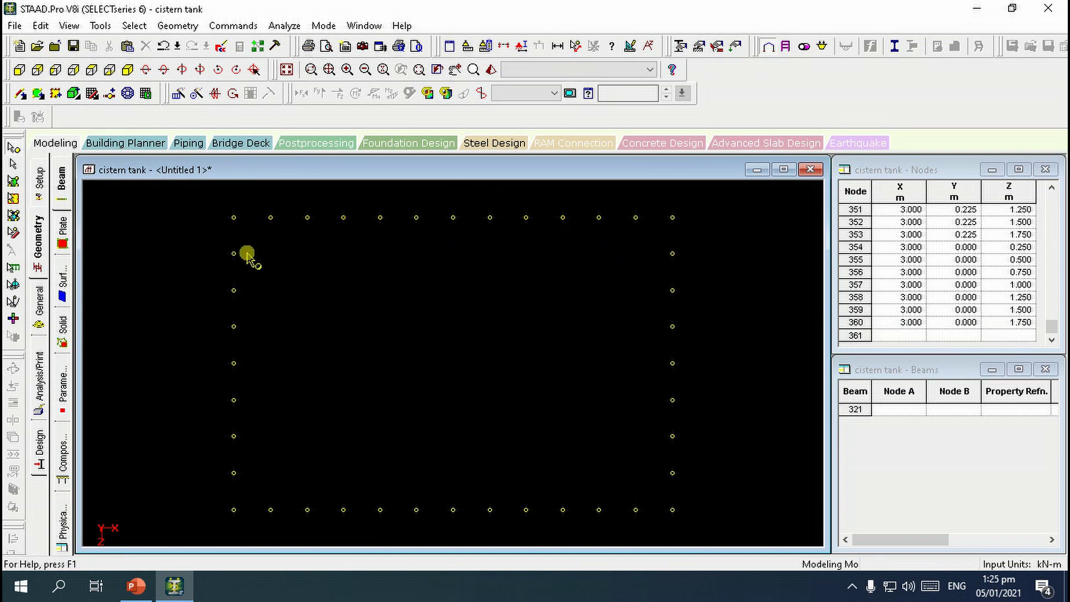
left_click(128, 95)
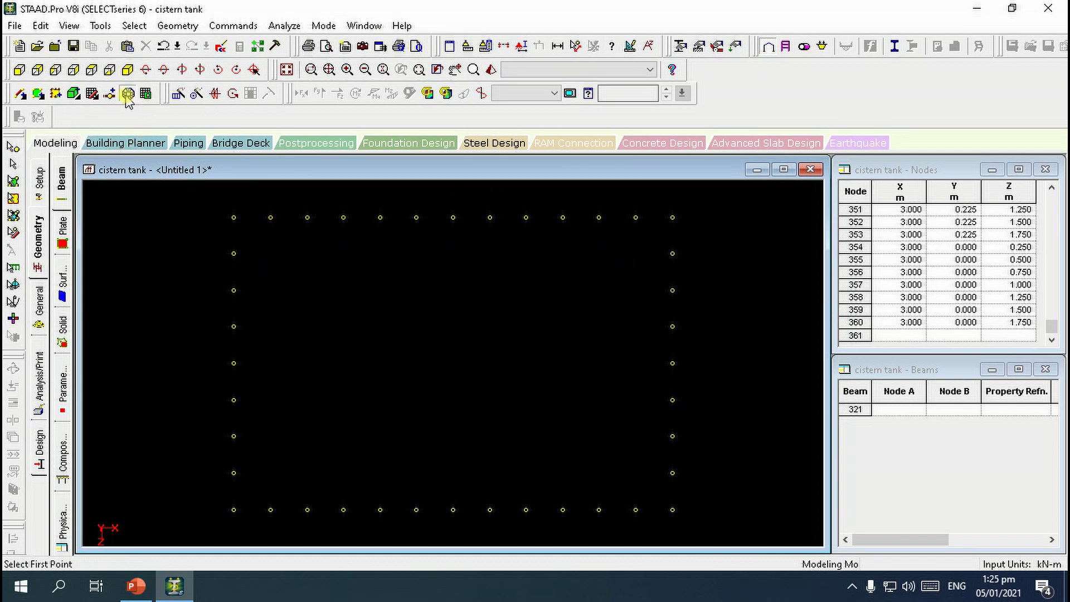
left_click(234, 218)
left_click(673, 218)
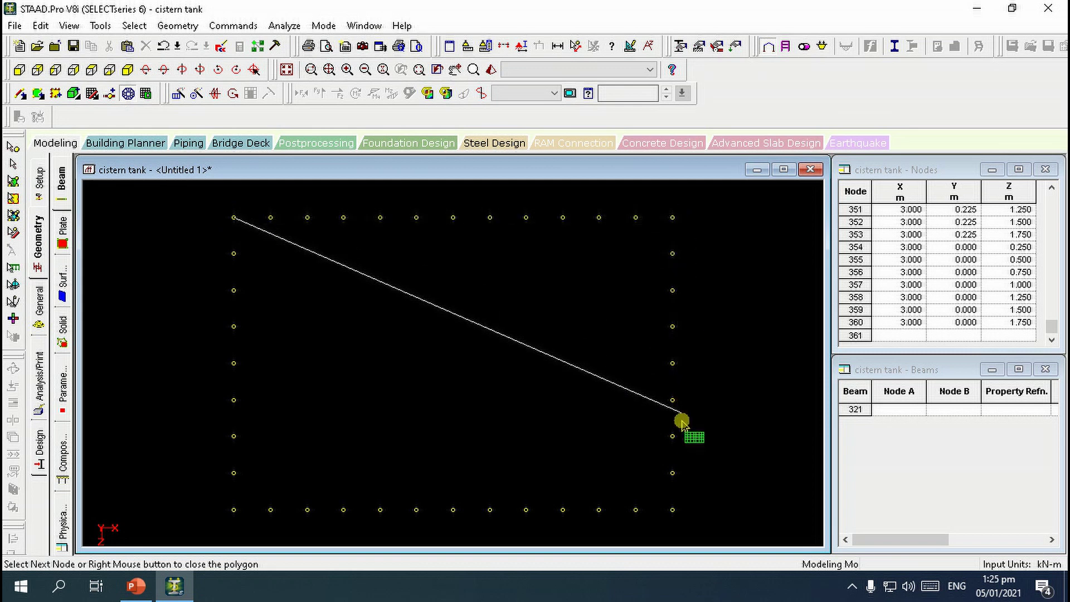
left_click(673, 510)
left_click(234, 509)
left_click(233, 218)
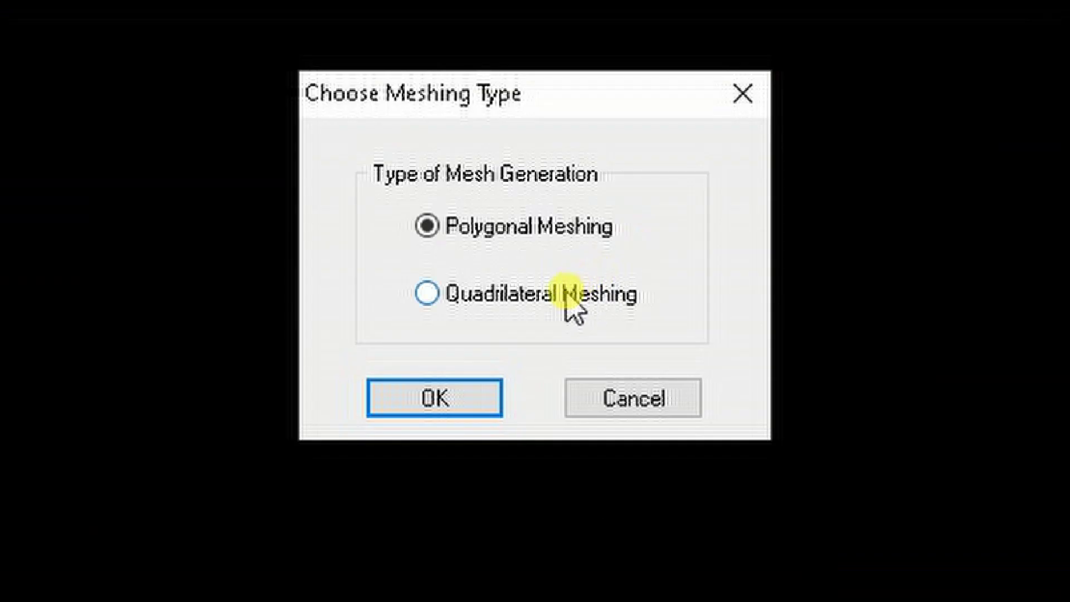
left_click(568, 296)
left_click(473, 398)
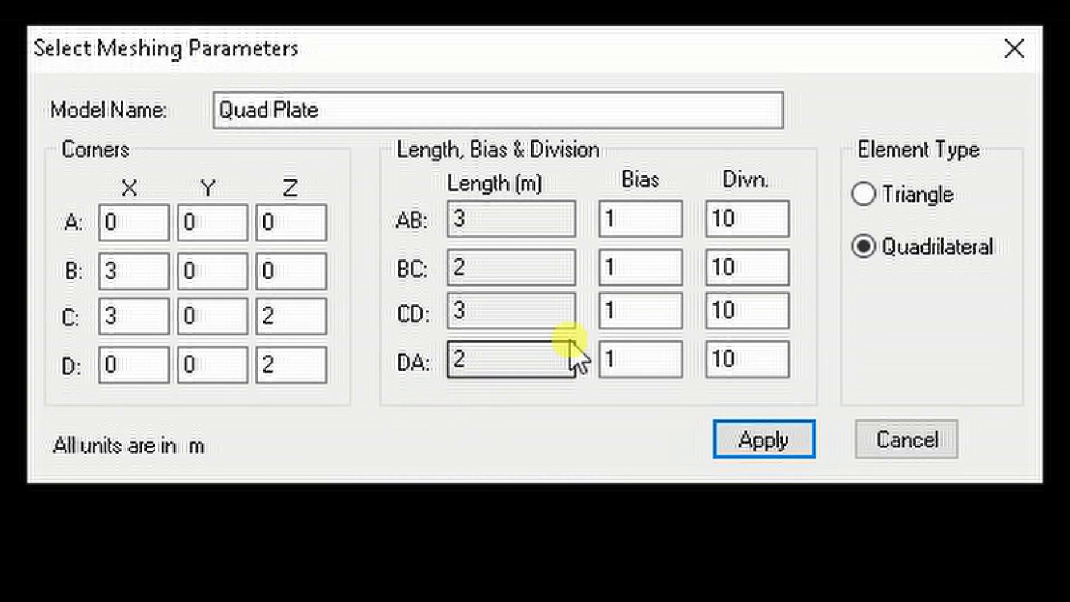
Generate the base slab mesh with quadrilateral elements, using 12 divisions on AB and CD and 8 on BC and DA.
double_click(748, 219)
type("1")
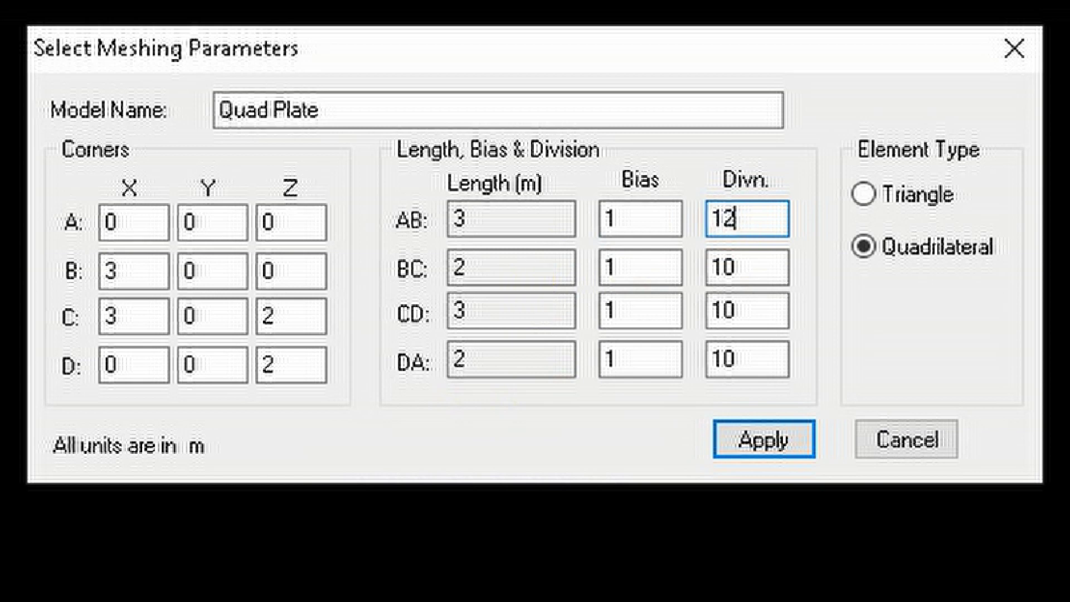
double_click(758, 268)
type("8")
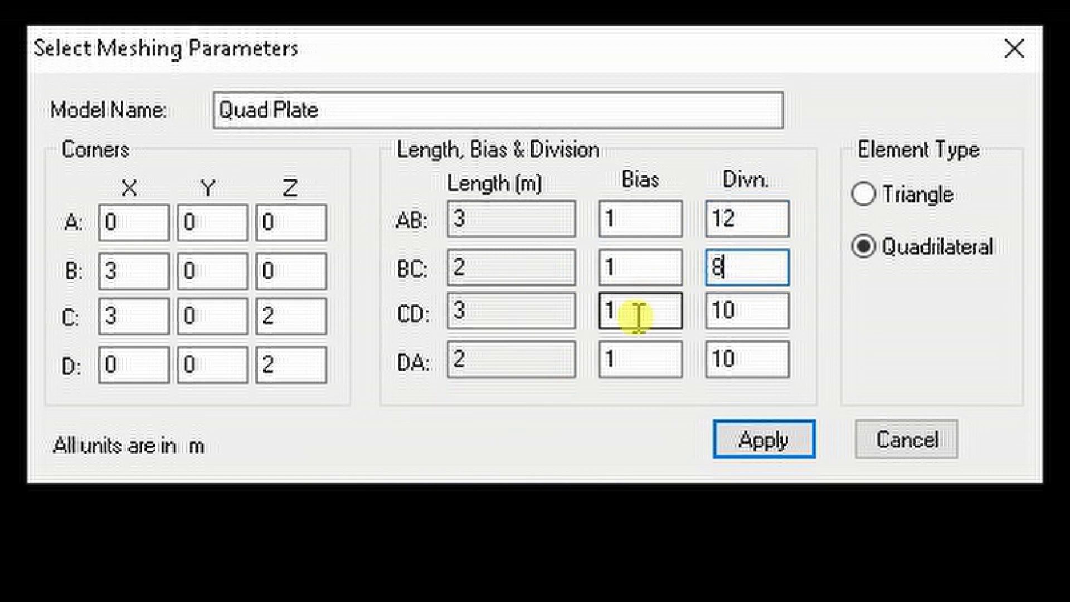
double_click(724, 314)
type("12")
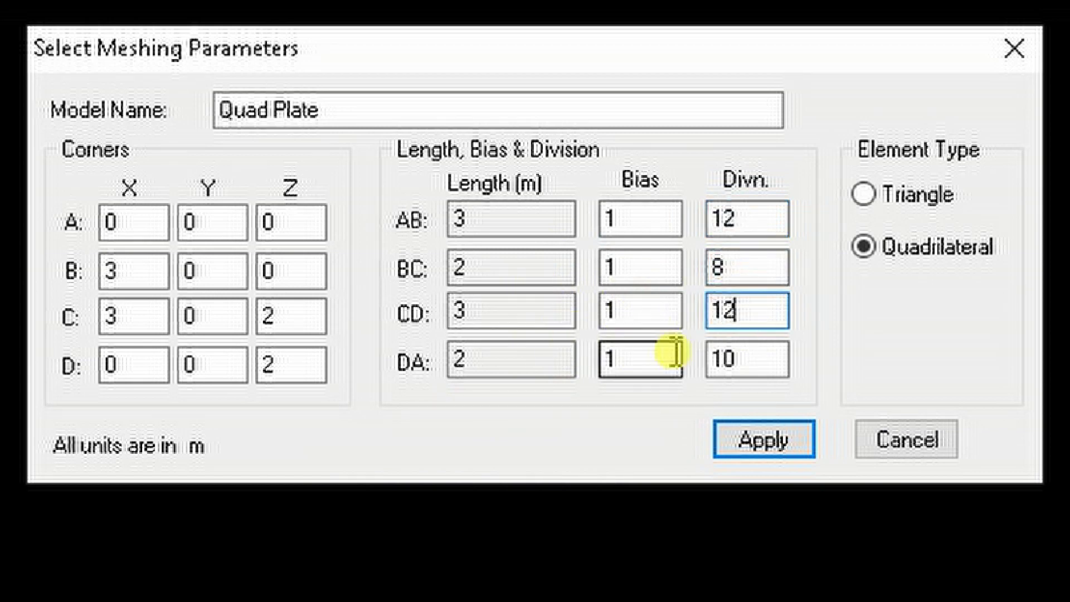
double_click(770, 356)
type("8")
left_click(947, 246)
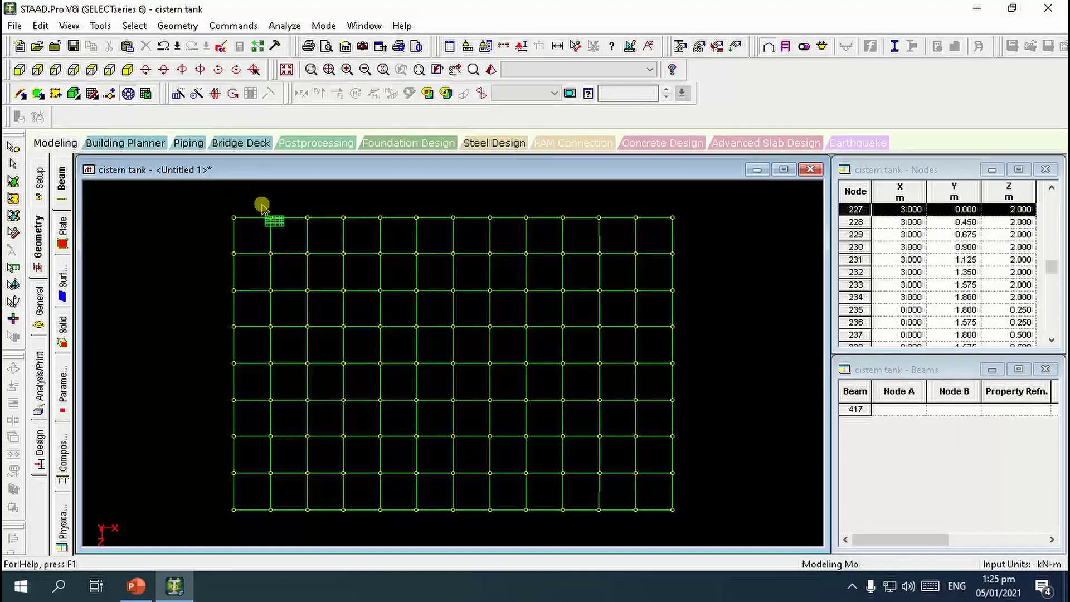
In the front view, copy all the base slab plates and paste the copy 1.8 m higher in Y as the top slab.
left_click(127, 69)
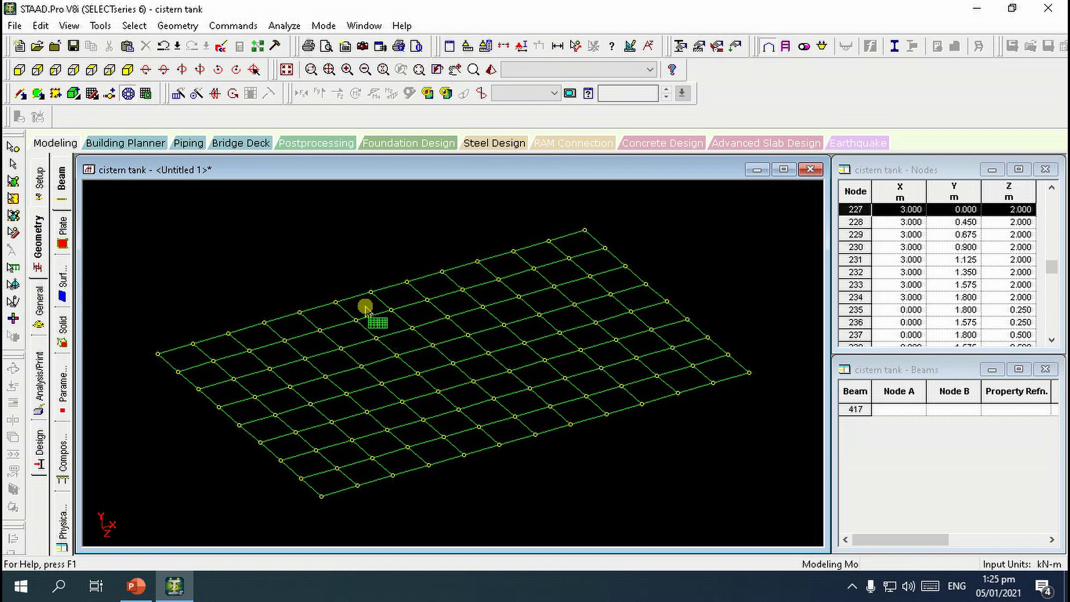
left_click(73, 70)
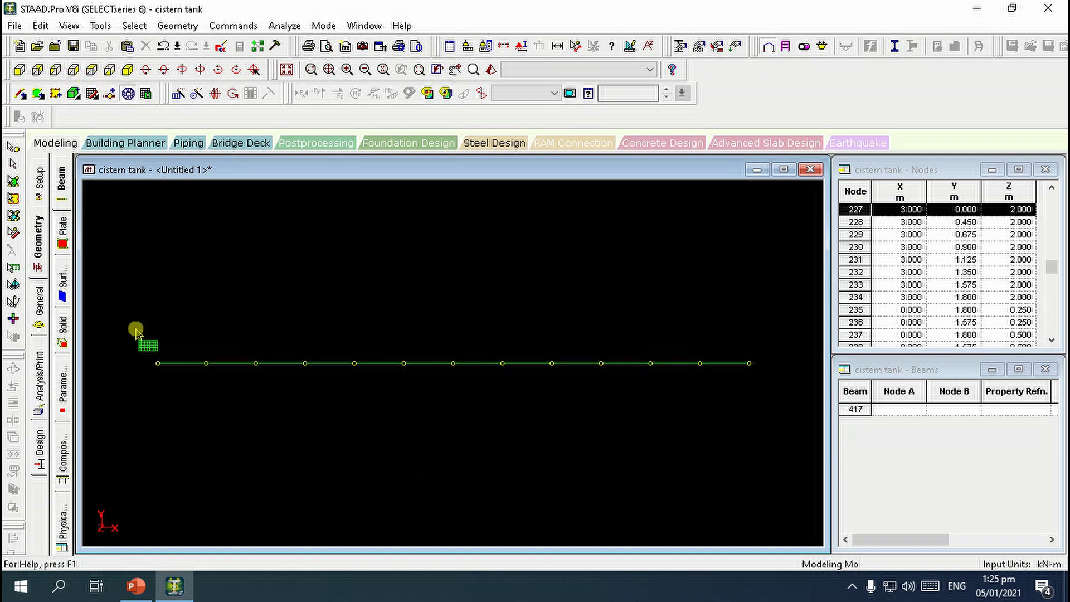
left_click(12, 181)
left_click_drag(132, 354, 800, 382)
right_click(533, 416)
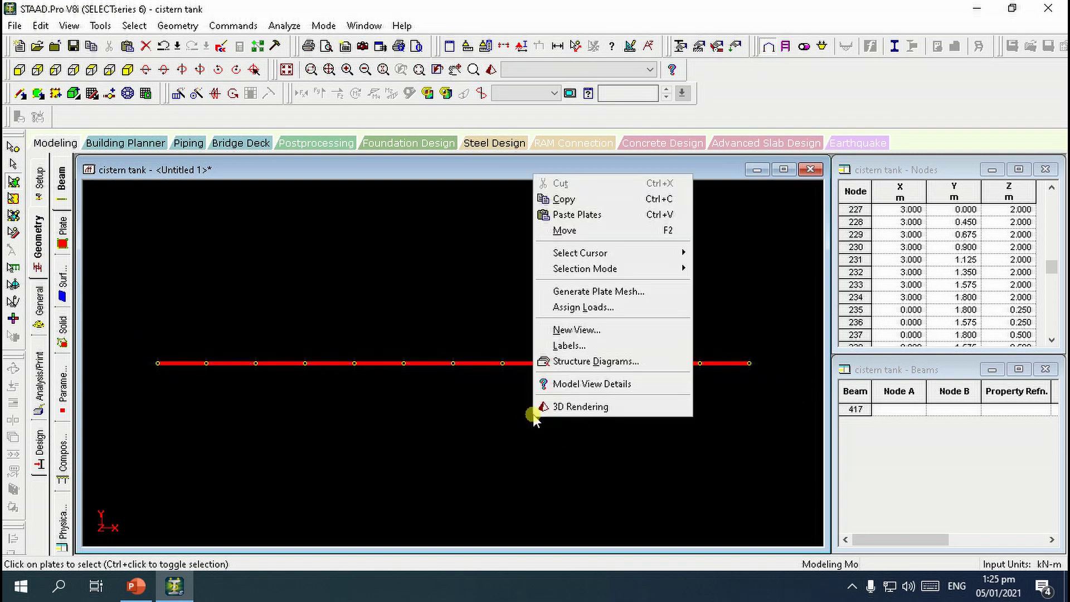
left_click(580, 199)
right_click(555, 222)
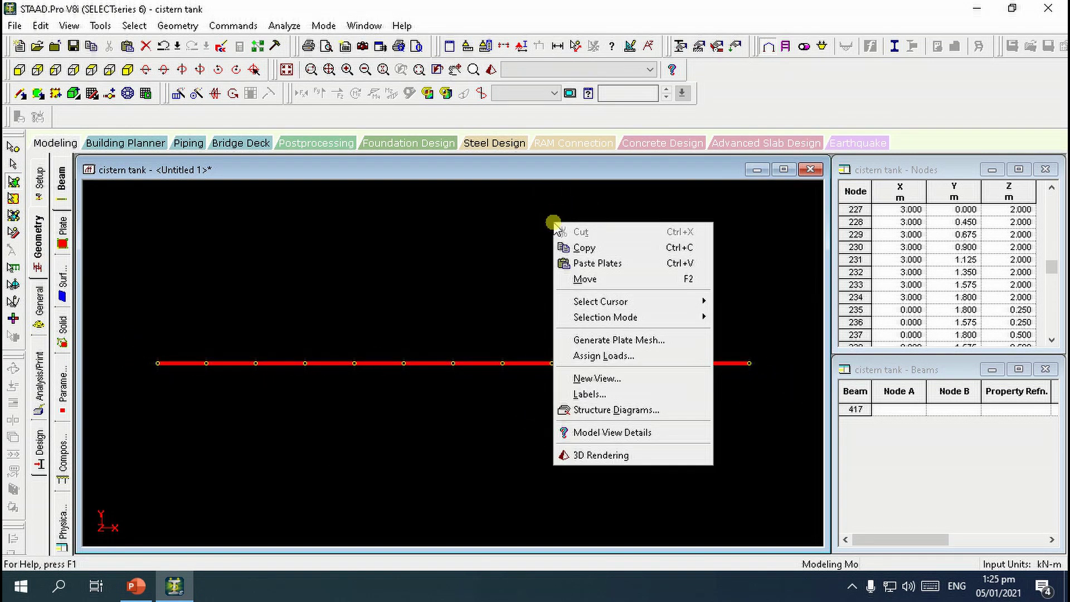
left_click(607, 264)
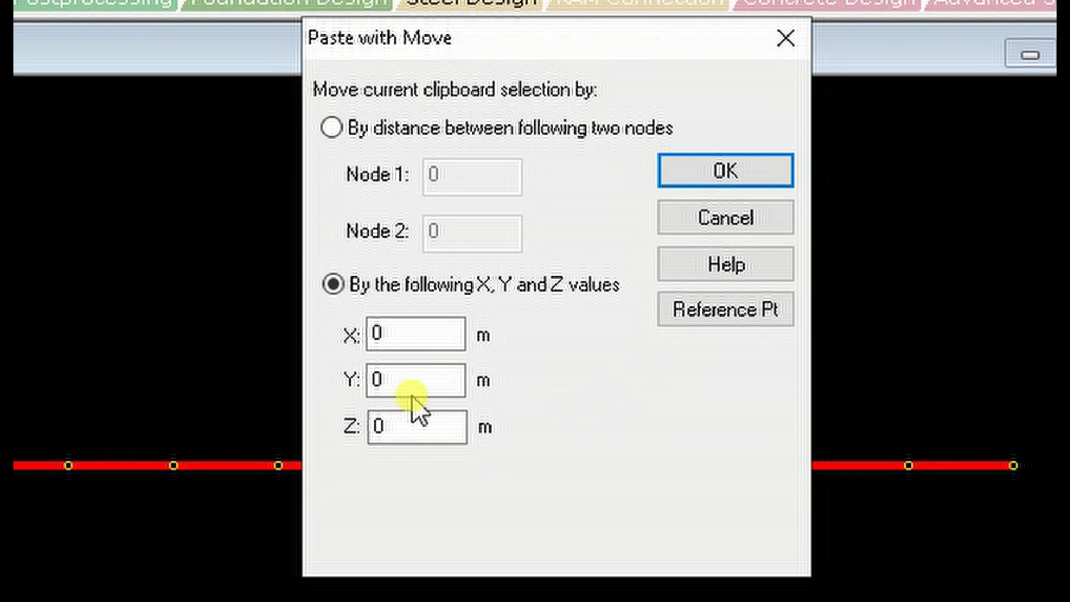
left_click(416, 387)
double_click(418, 383)
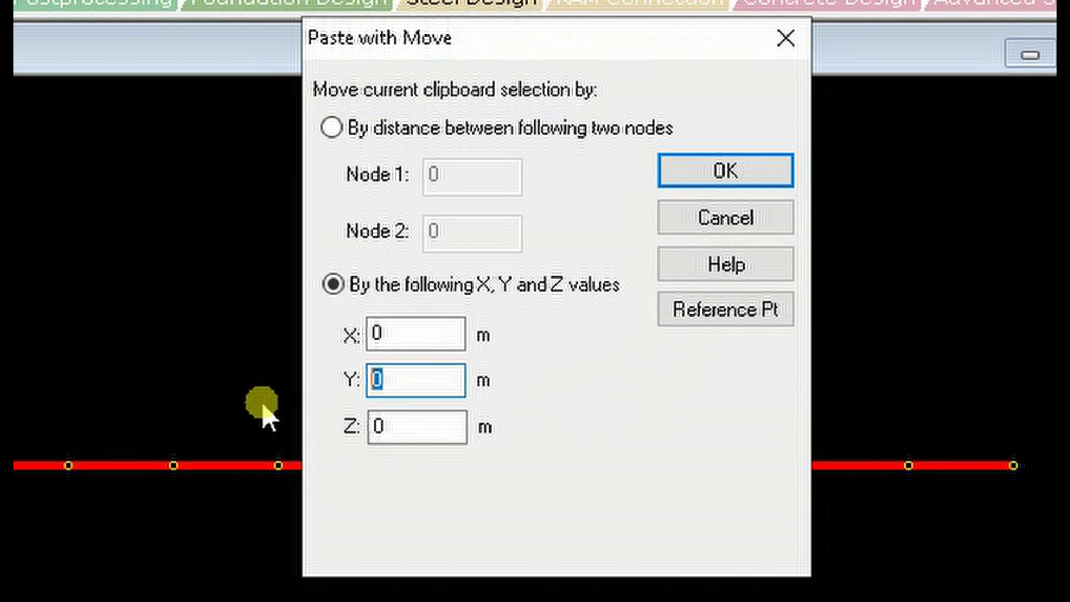
type("1.8")
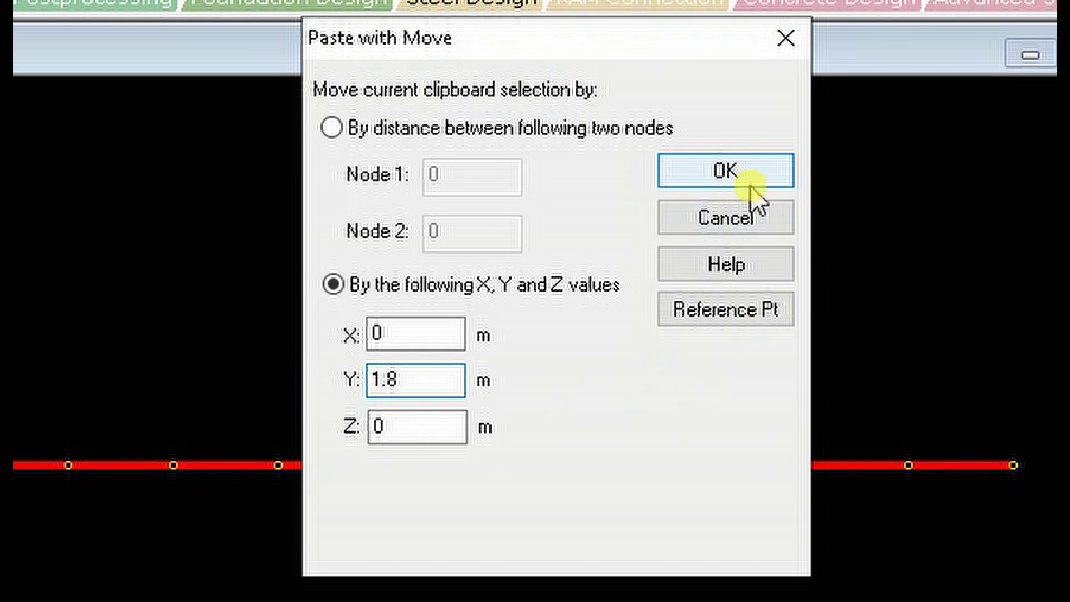
left_click(725, 177)
left_click(616, 275)
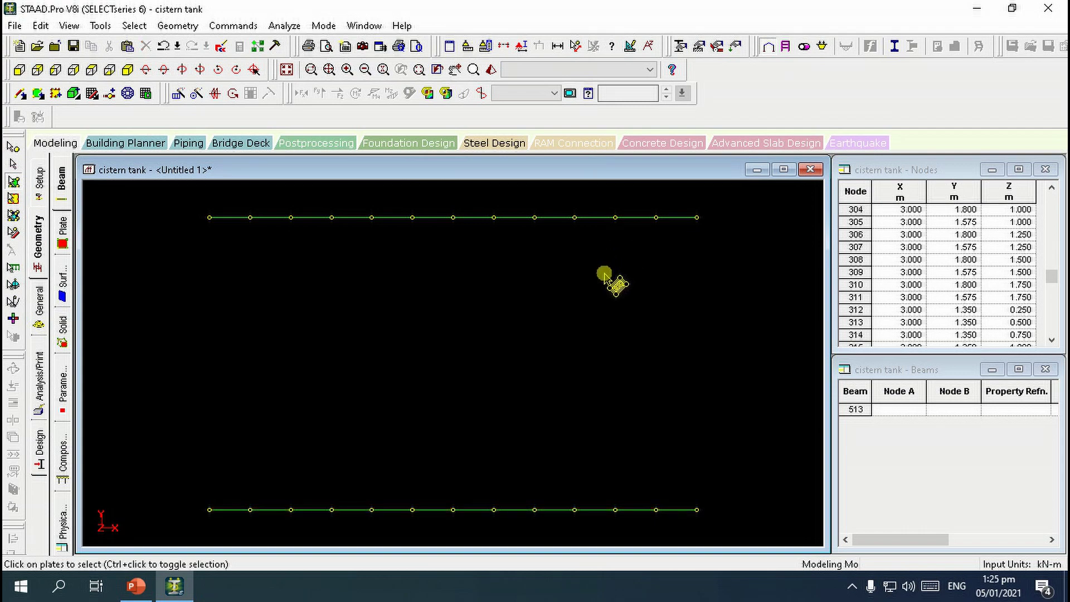
Bring back the whole structure, select the base slab plates in the front view and display them alone in the active window.
left_click(287, 70)
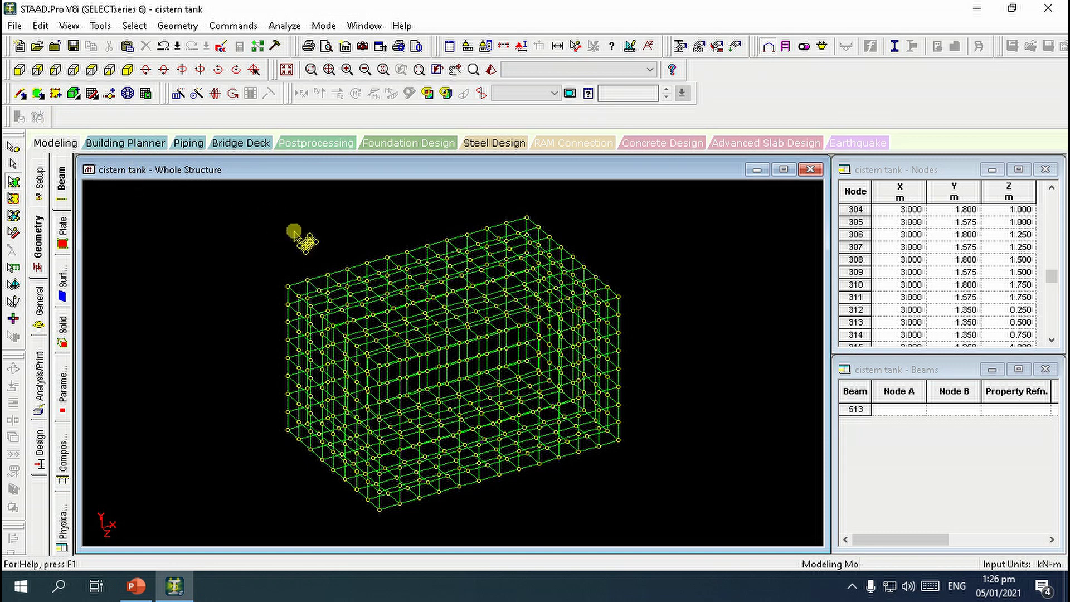
left_click(16, 77)
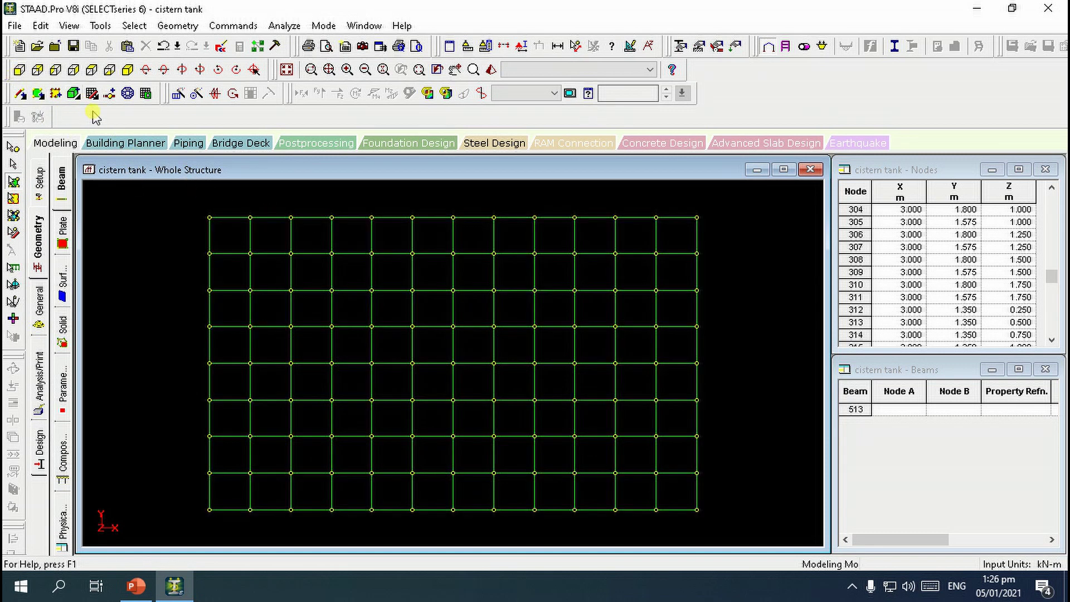
left_click_drag(187, 501, 736, 532)
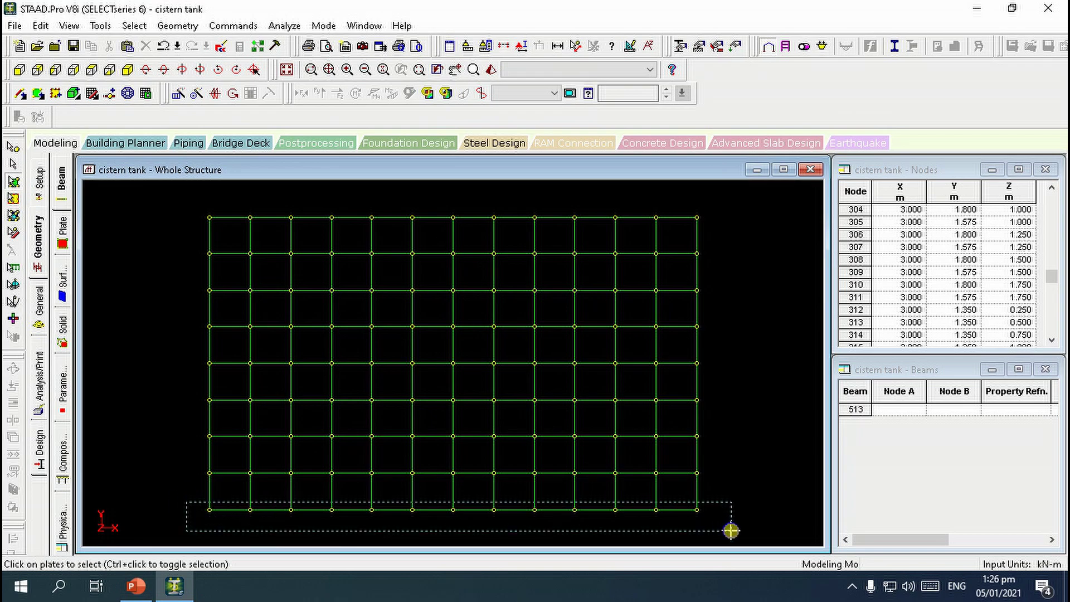
right_click(234, 422)
left_click(283, 298)
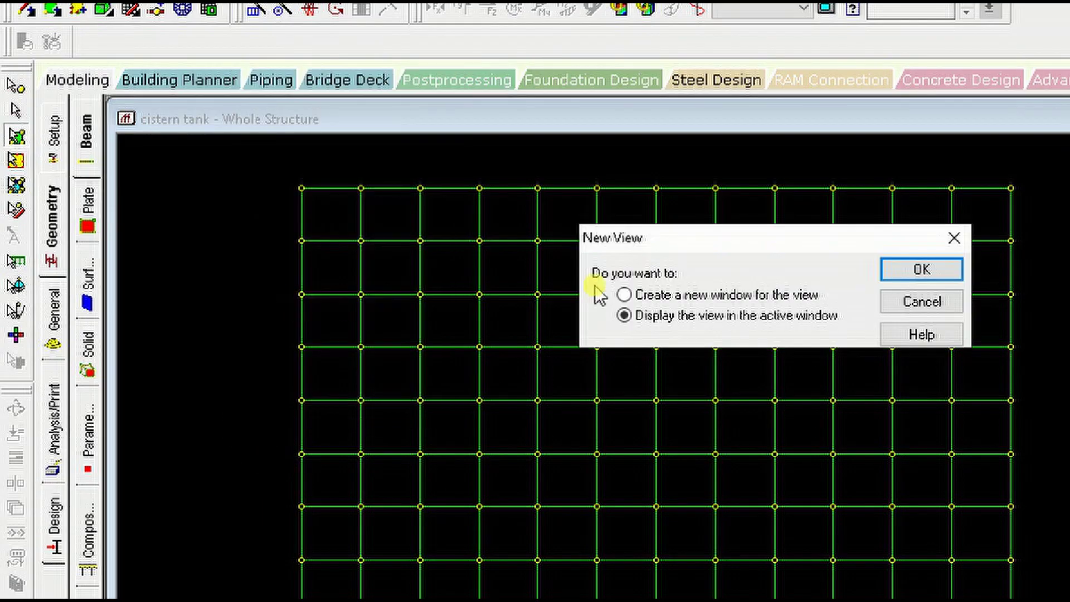
left_click(914, 273)
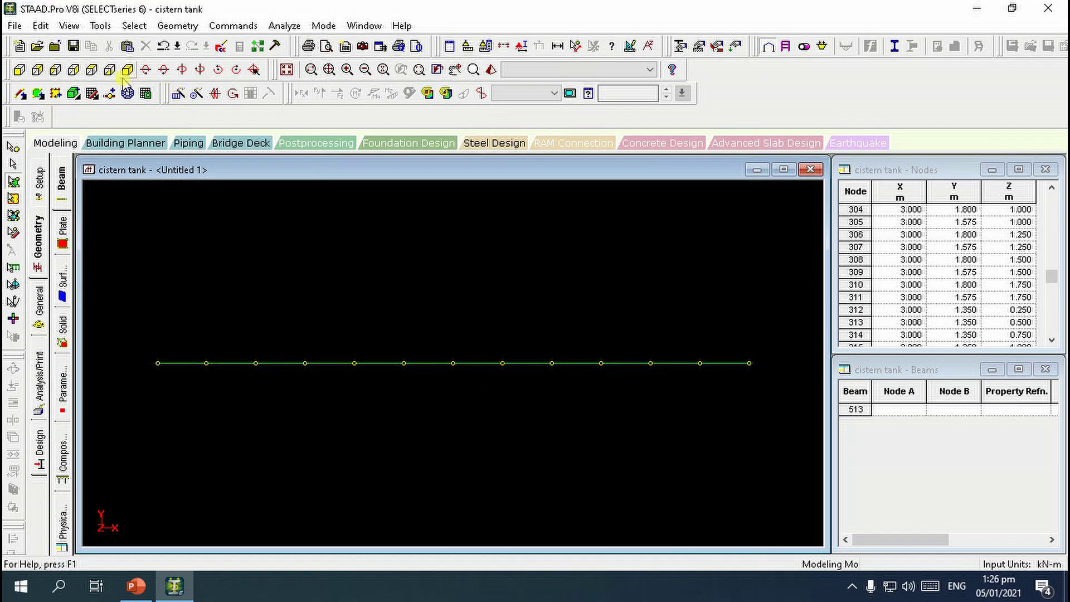
In the plan view, measure the distance between the first two nodes along the base slab's X = 3 m edge.
left_click(92, 71)
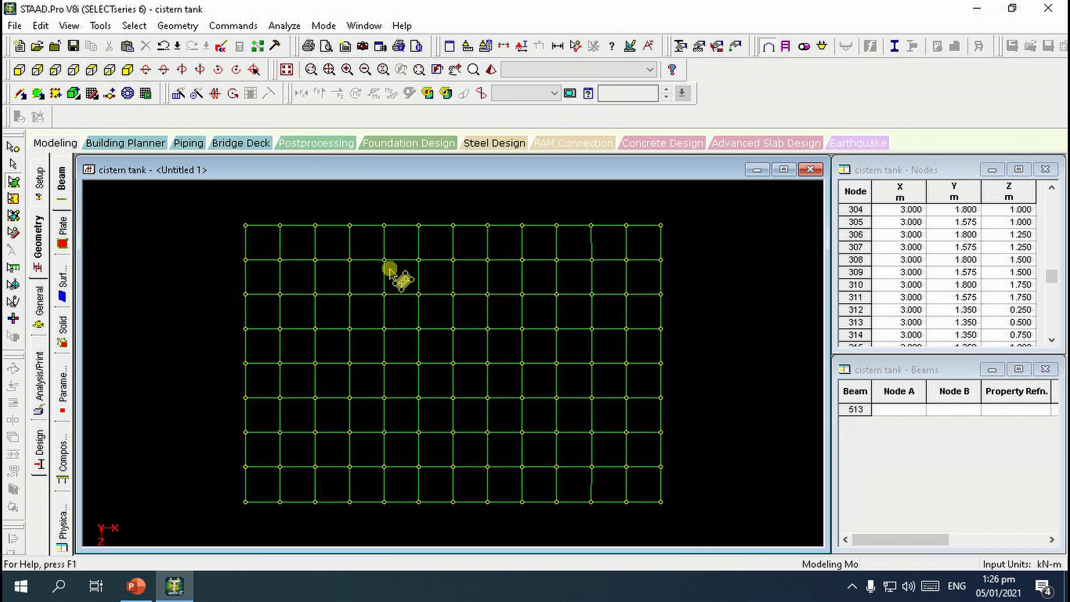
left_click(575, 46)
left_click(663, 229)
left_click(662, 260)
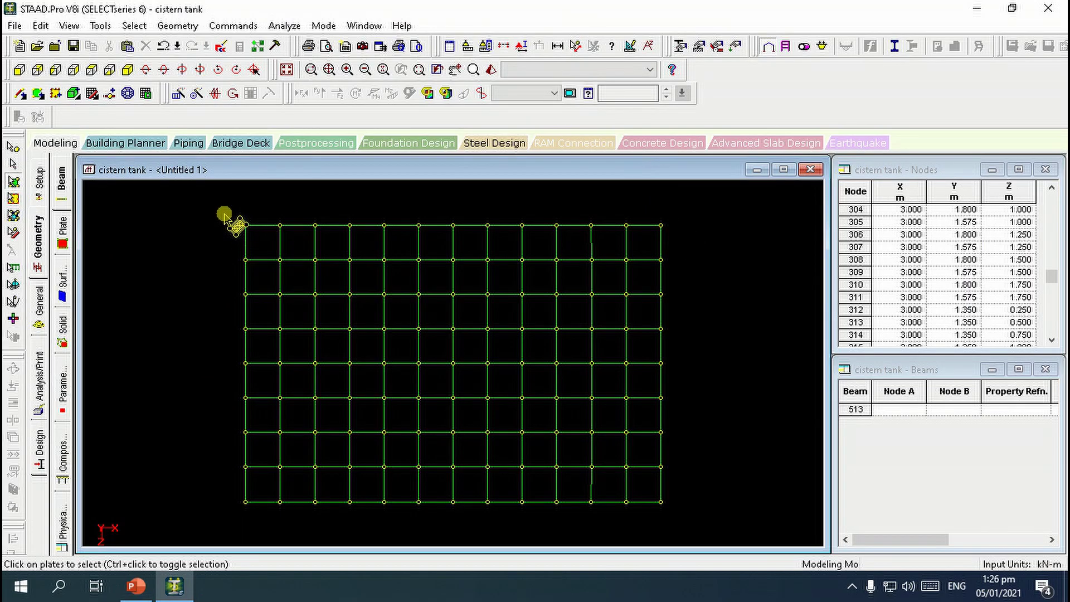
Copy the base plate row along the Z = 0 edge and paste it outside that edge by reference point, offset -0.25 m in Z.
left_click_drag(225, 215, 690, 254)
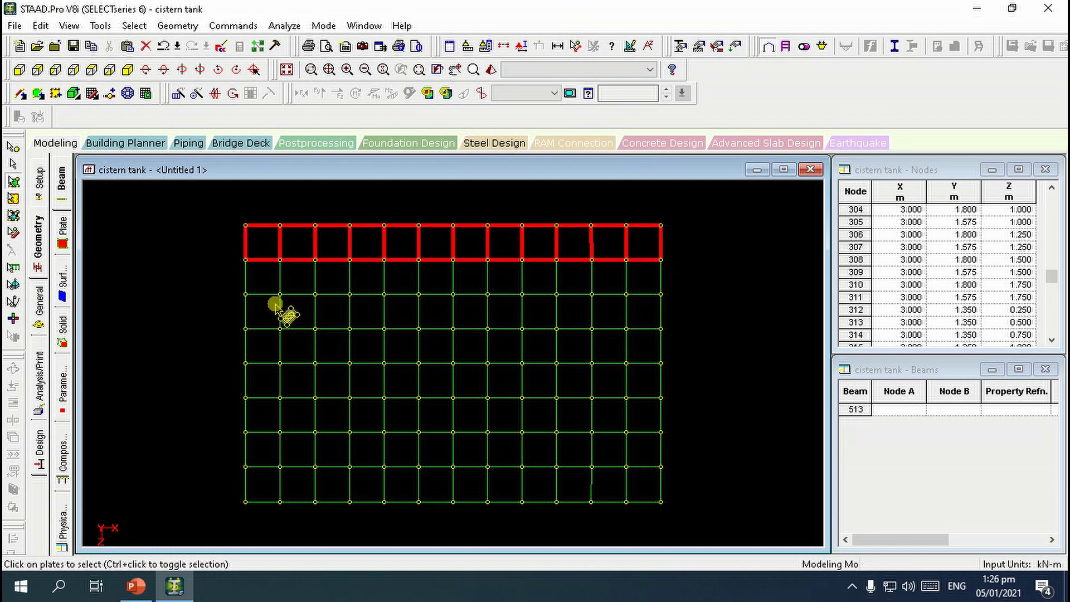
right_click(177, 298)
left_click(208, 321)
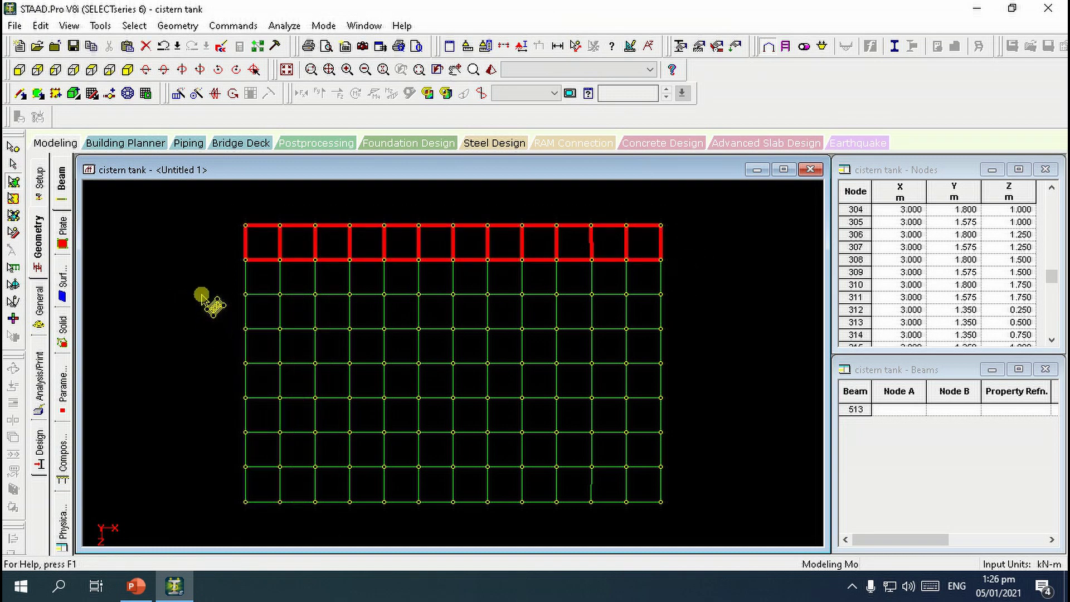
right_click(197, 285)
left_click(221, 334)
left_click(618, 293)
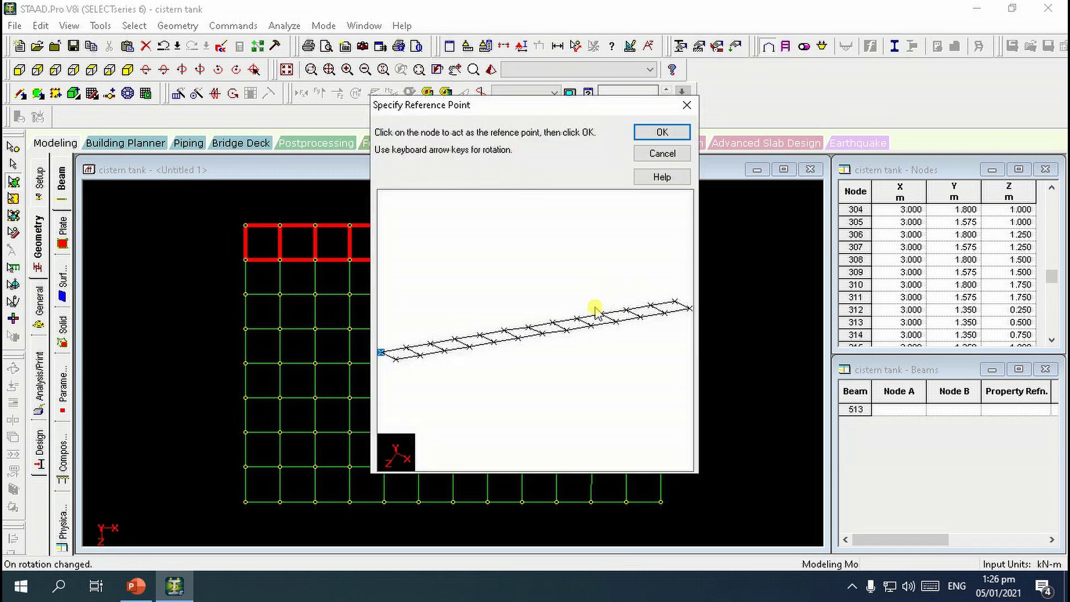
left_click(668, 136)
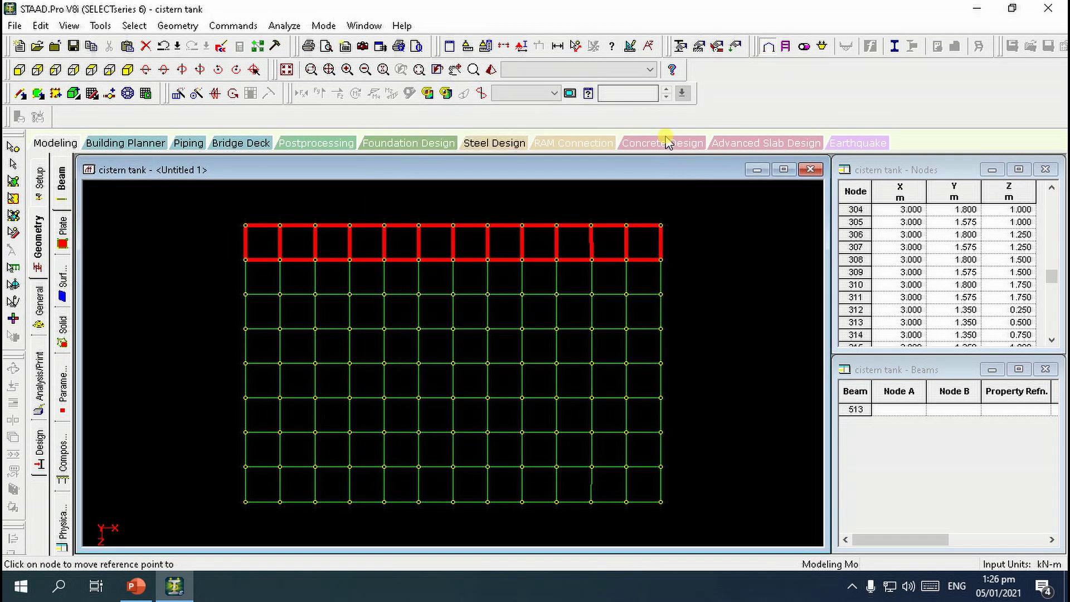
left_click(245, 225)
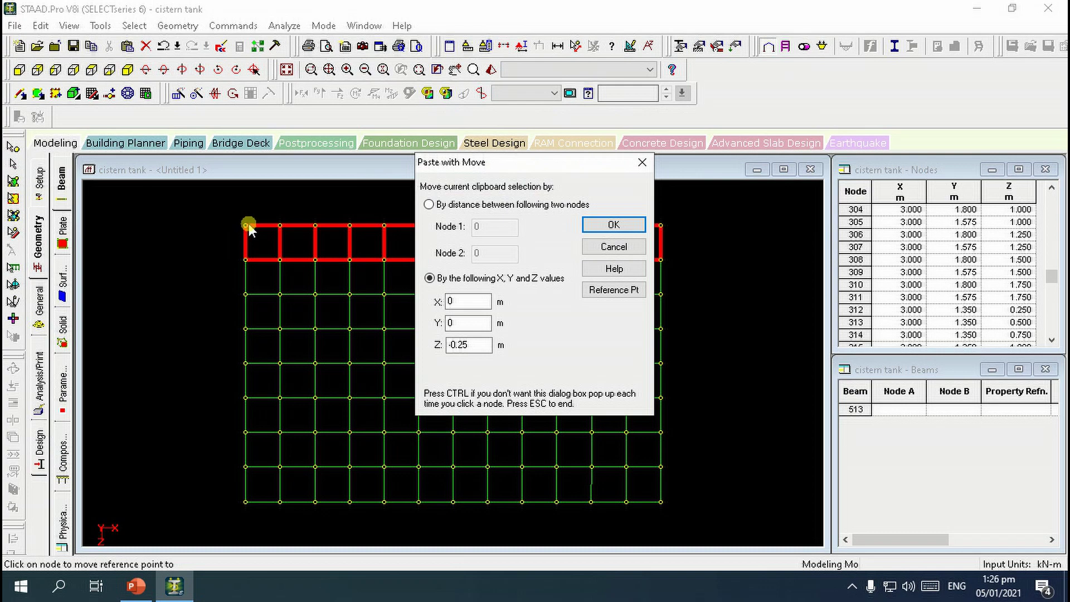
left_click(622, 224)
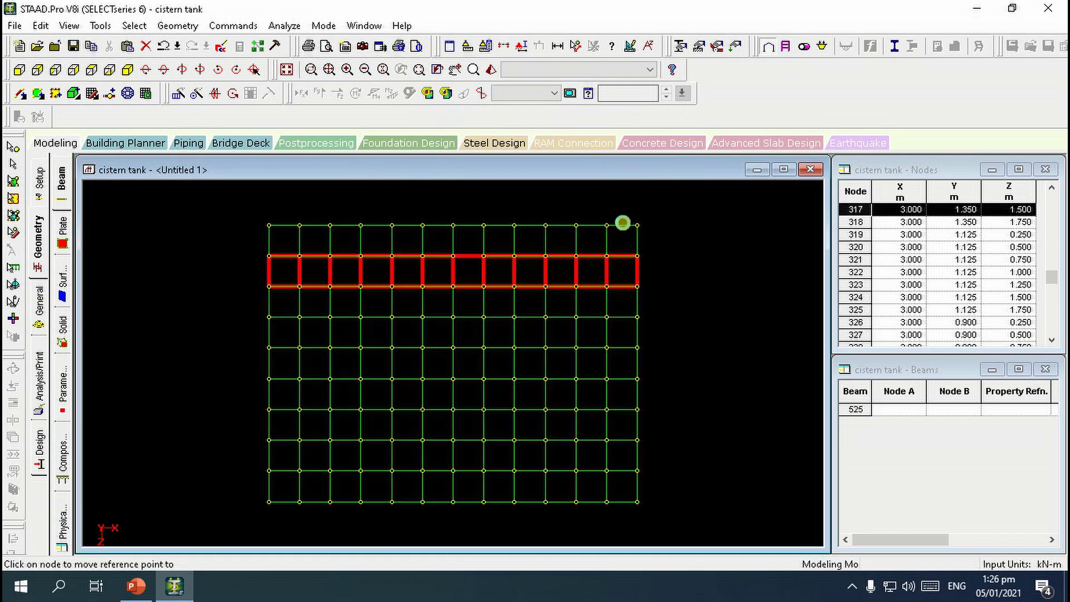
left_click(699, 276)
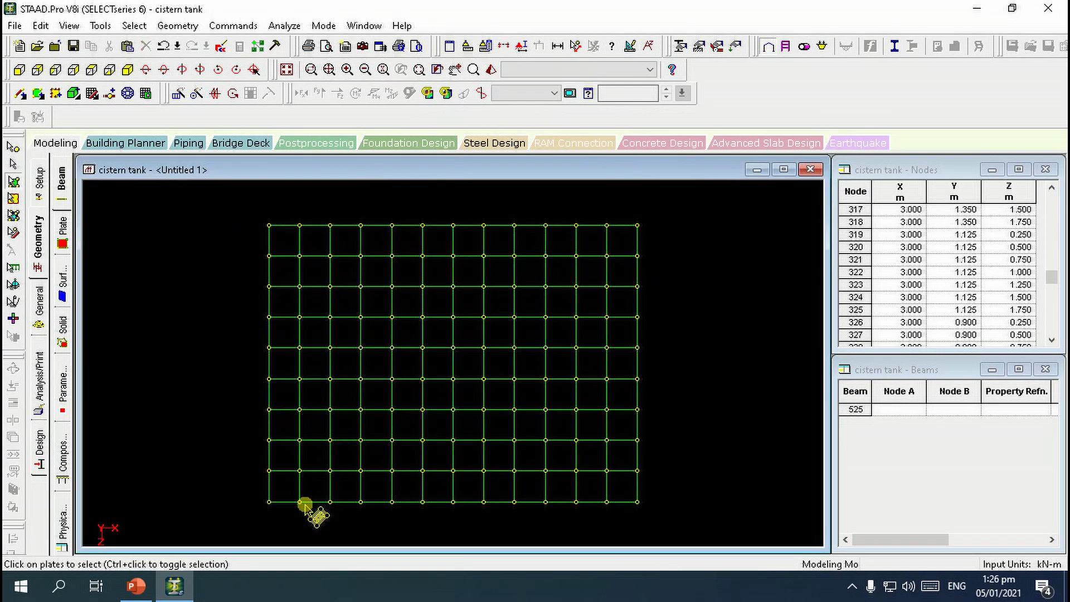
Copy the base plate row along the Z = 2 m edge and paste it outside that edge by reference point, offset 0.25 m in Z.
left_click_drag(247, 483, 679, 497)
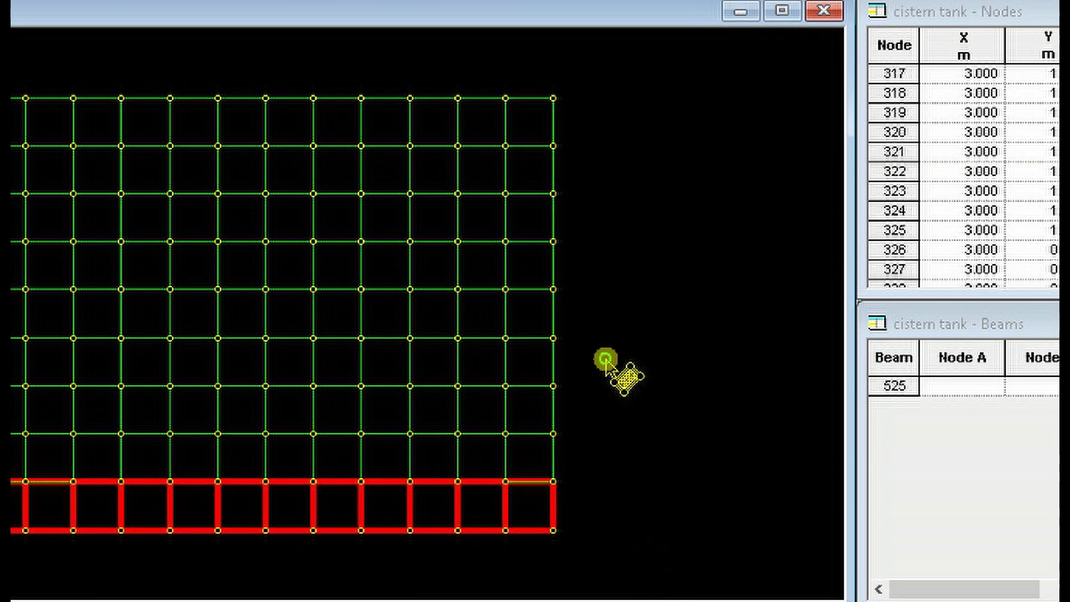
right_click(606, 359)
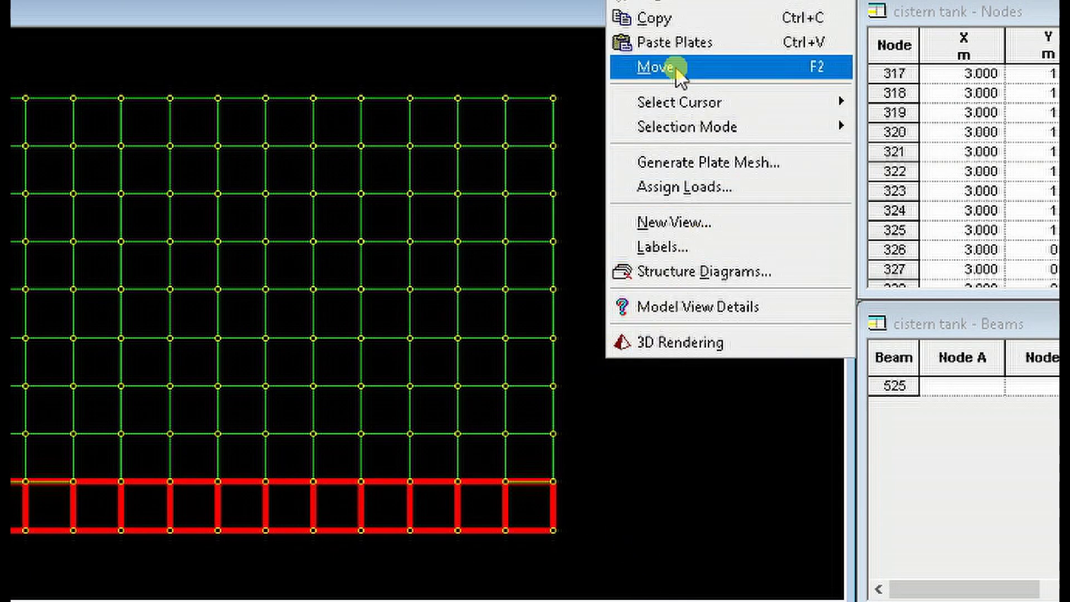
left_click(662, 25)
right_click(703, 222)
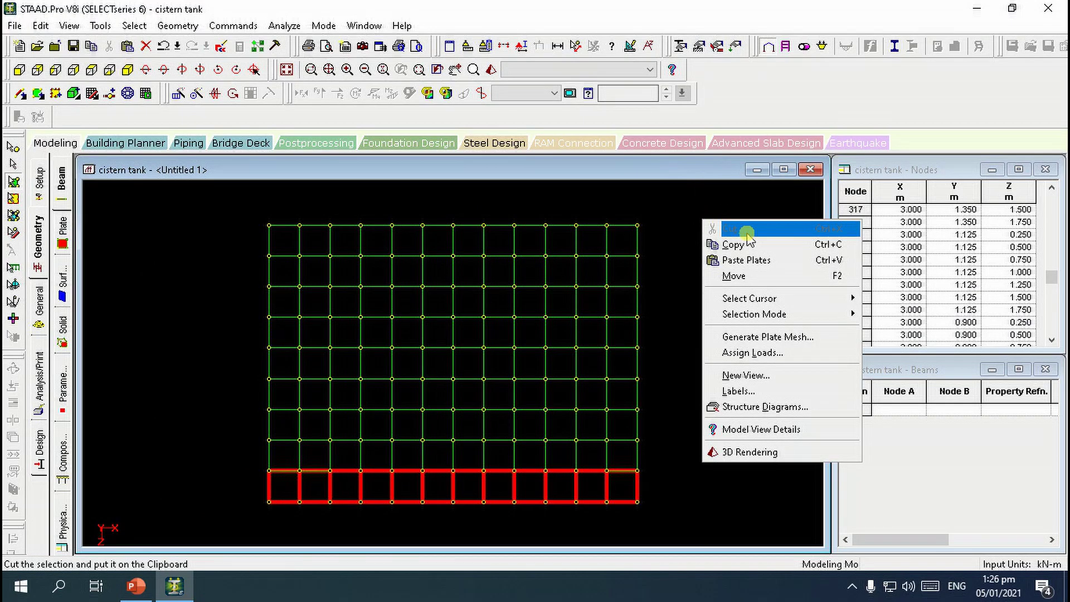
left_click(757, 261)
left_click(630, 295)
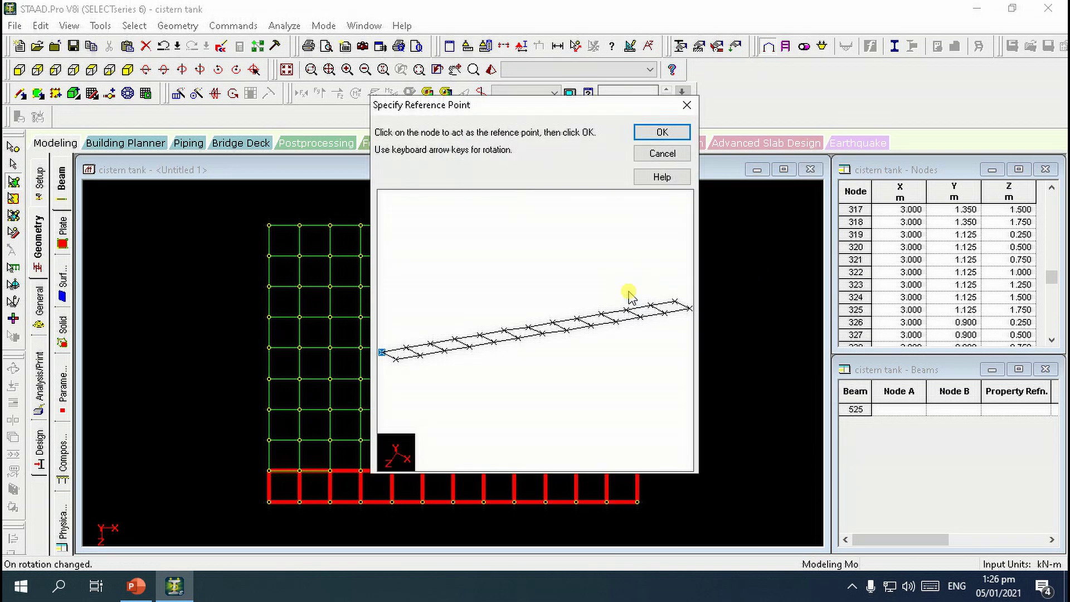
left_click(662, 132)
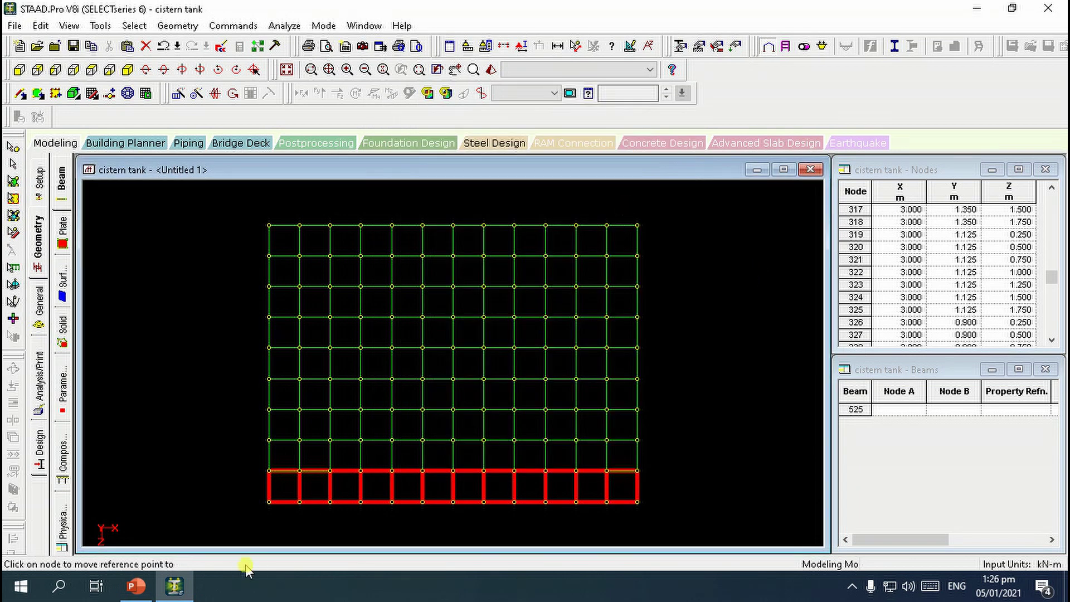
left_click(268, 502)
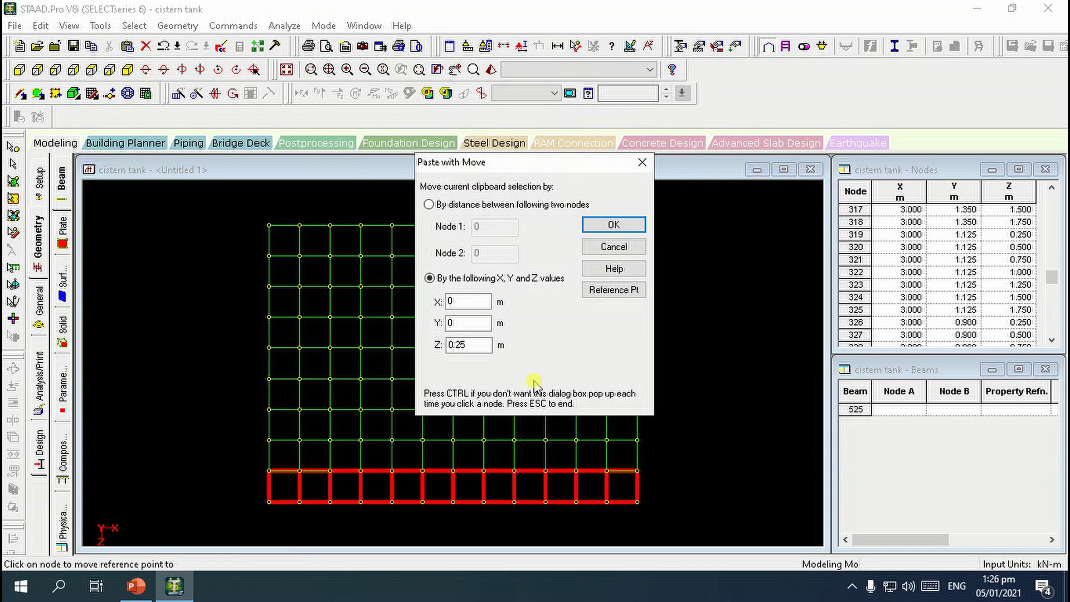
left_click(613, 225)
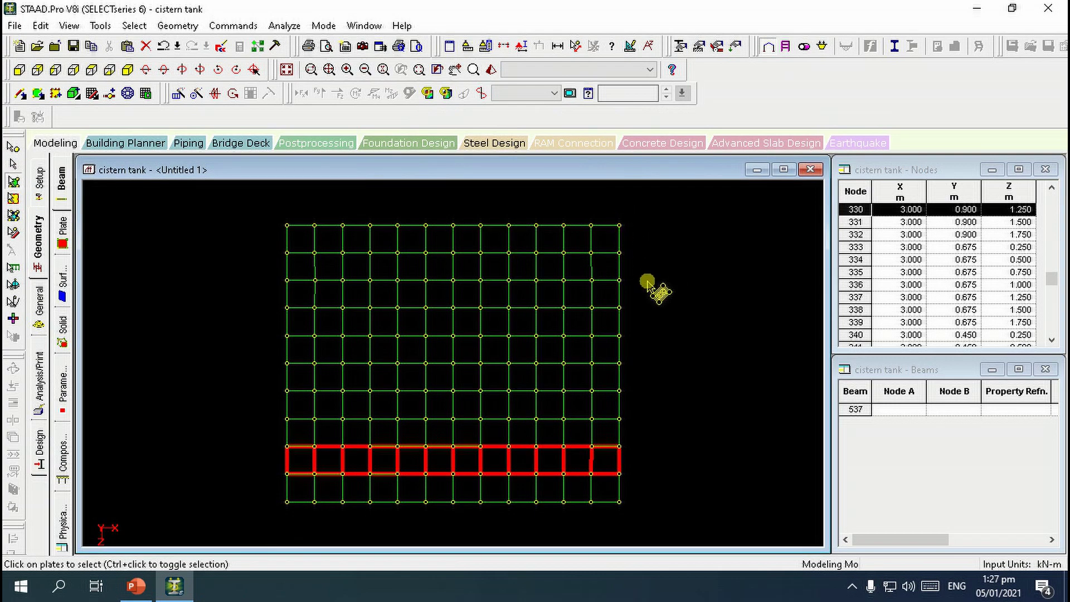
left_click(136, 586)
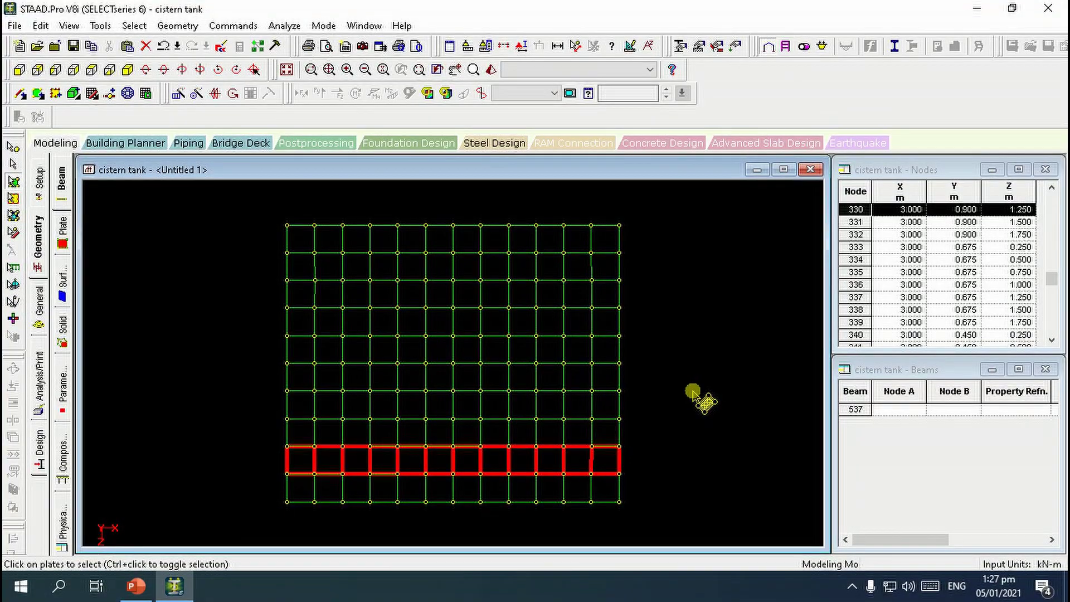
Copy the base plate column along the X = 0 edge and paste it outside that edge by reference point, offset -0.25 m in X.
left_click(693, 391)
left_click_drag(316, 356, 311, 515)
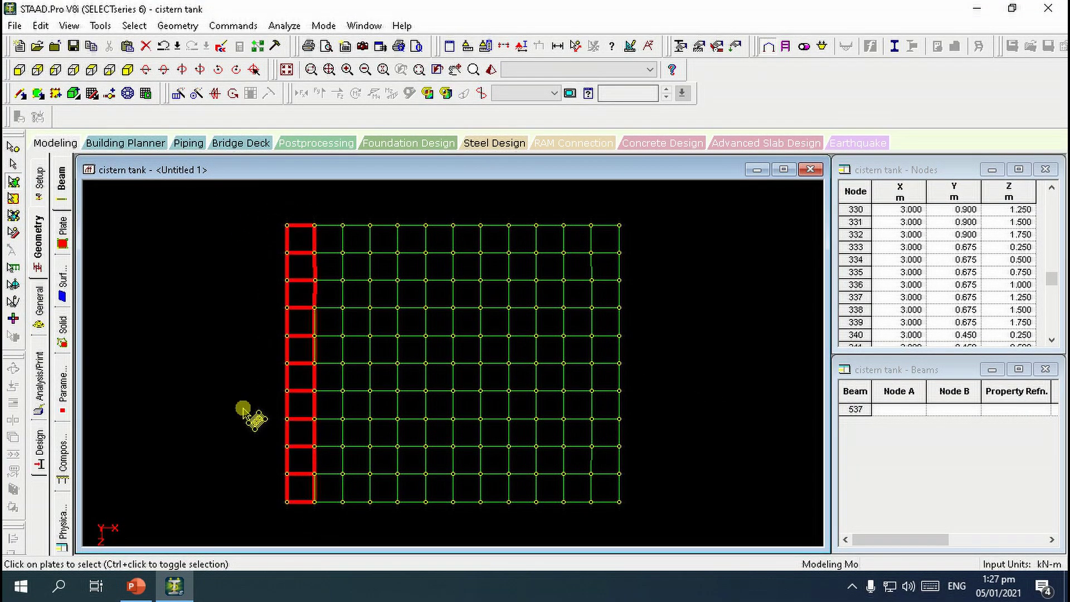
right_click(221, 367)
left_click(258, 145)
right_click(235, 225)
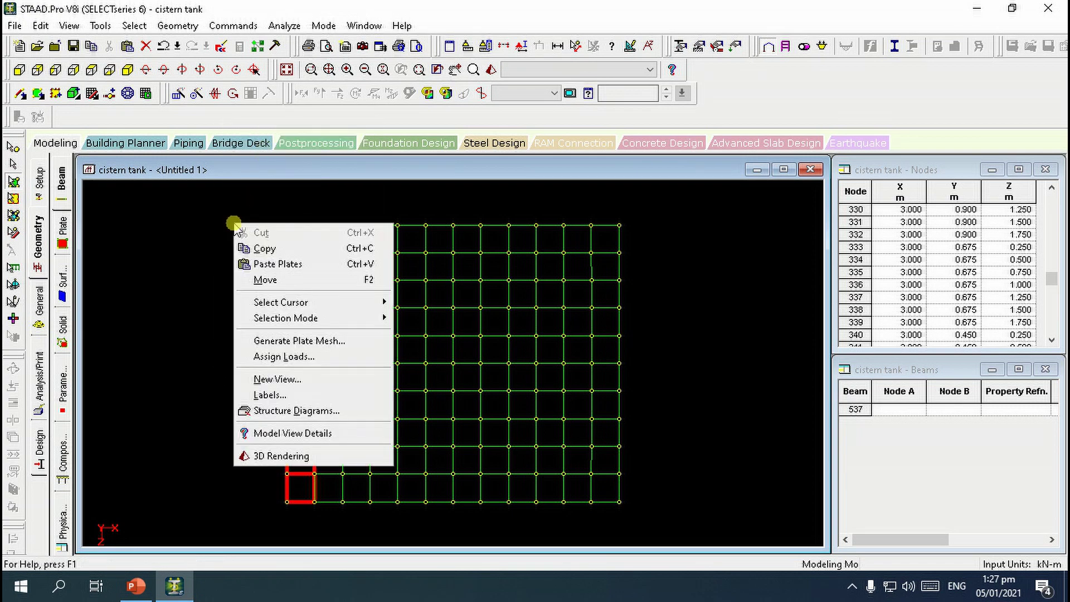
left_click(275, 265)
left_click(605, 291)
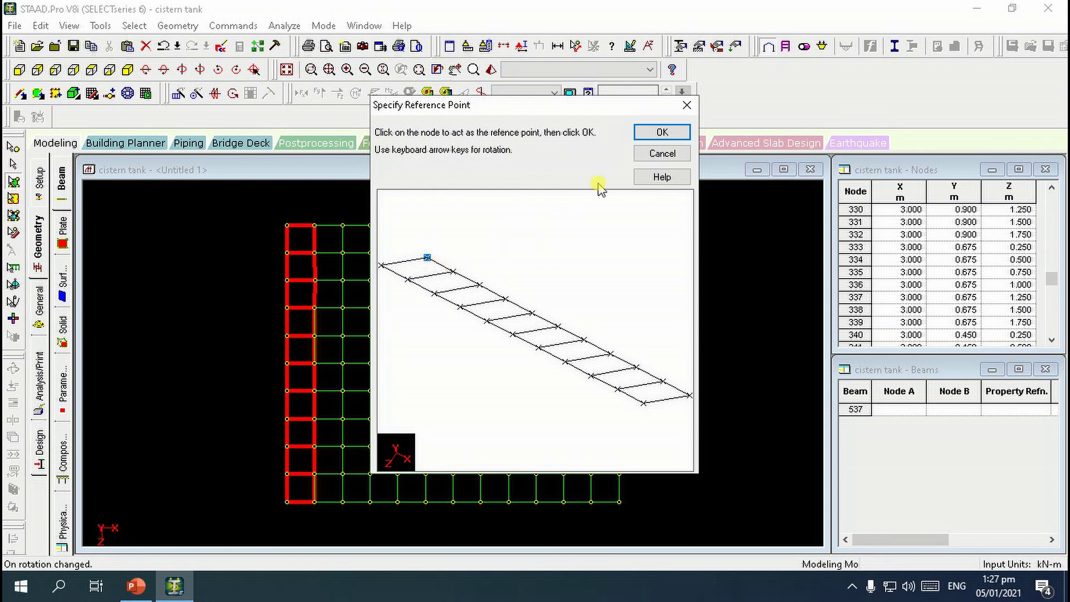
left_click(662, 133)
left_click(286, 225)
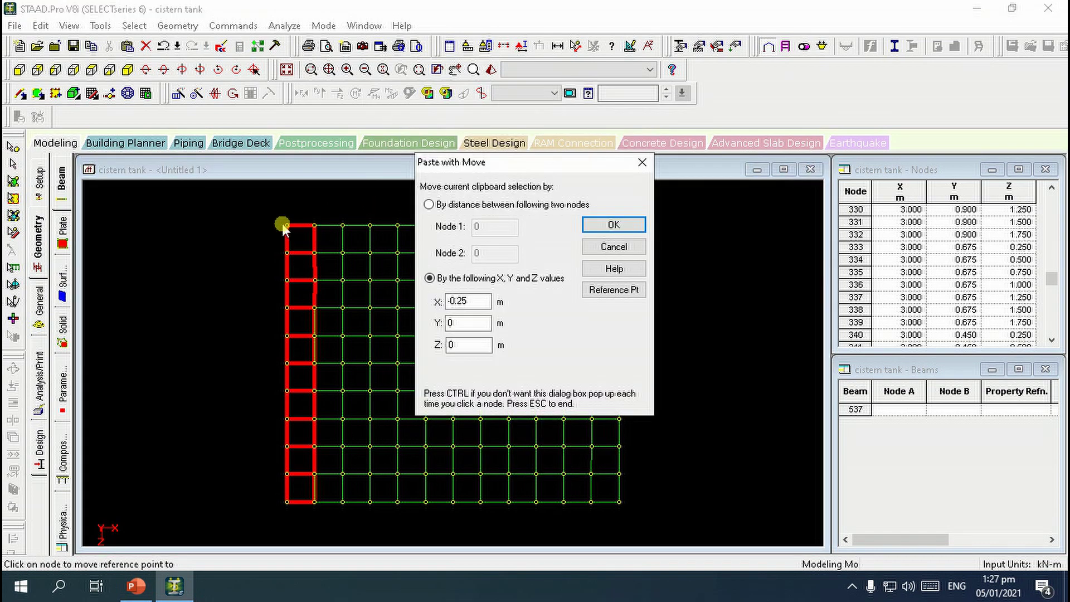
left_click(630, 227)
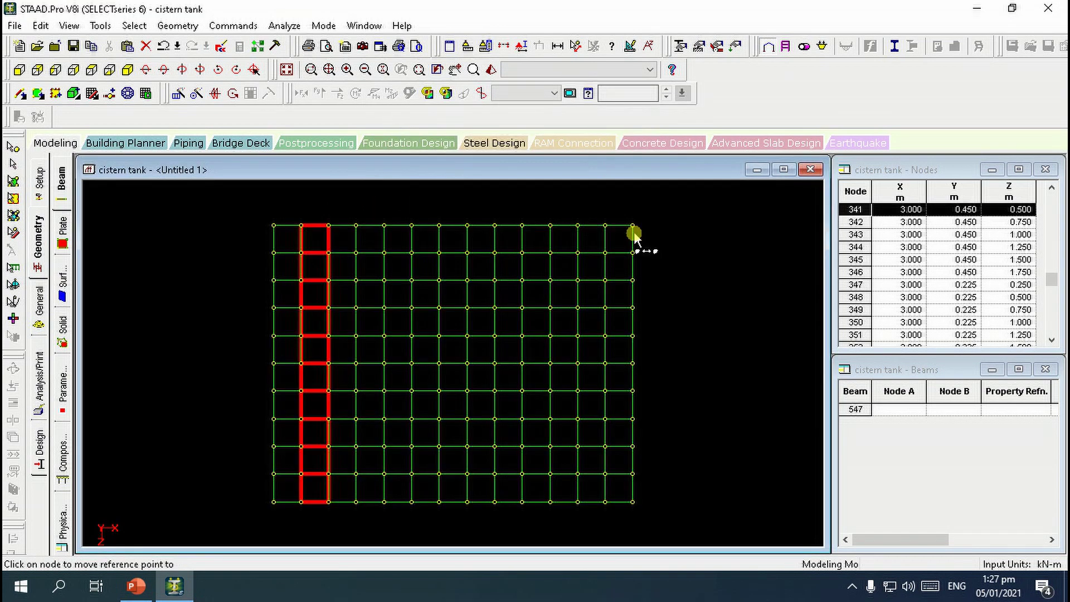
left_click(669, 285)
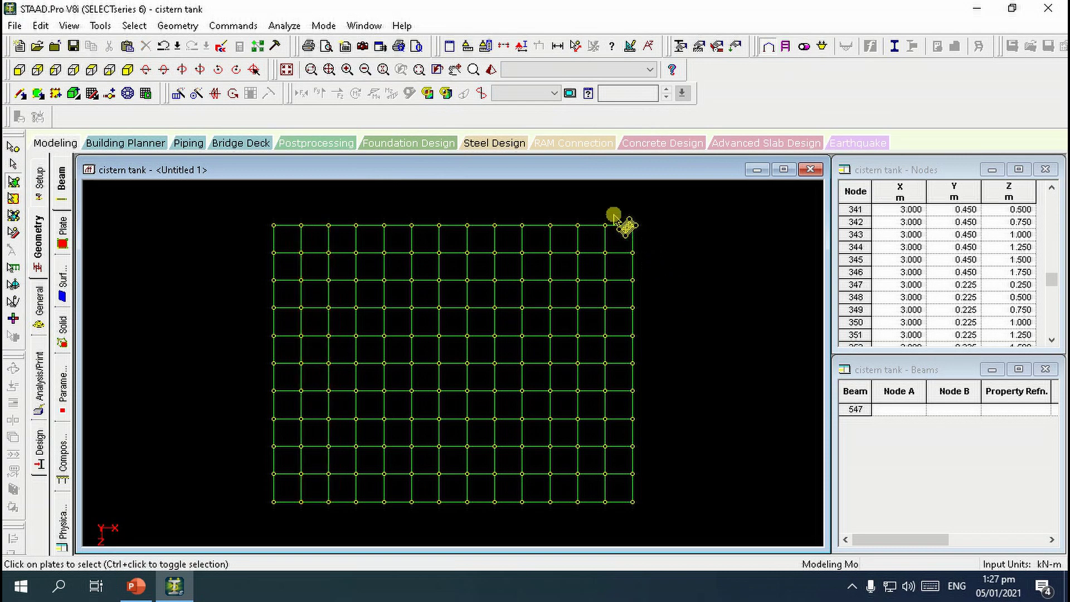
Copy the base plate column along the X = 3 m edge and paste it directly outside that edge by reference point.
left_click_drag(656, 445, 674, 490)
right_click(695, 398)
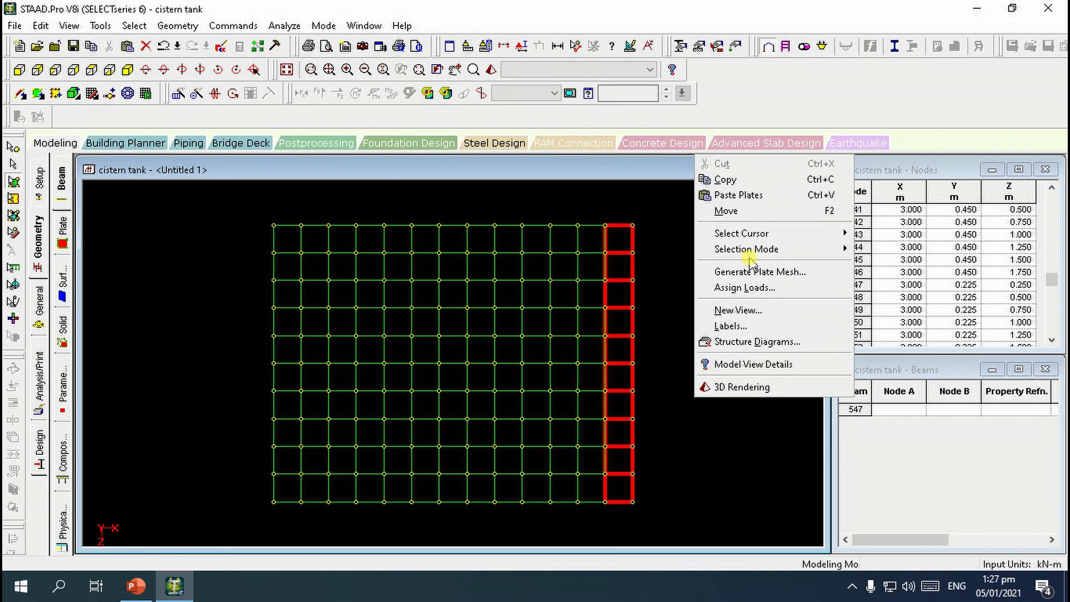
left_click(727, 180)
right_click(732, 213)
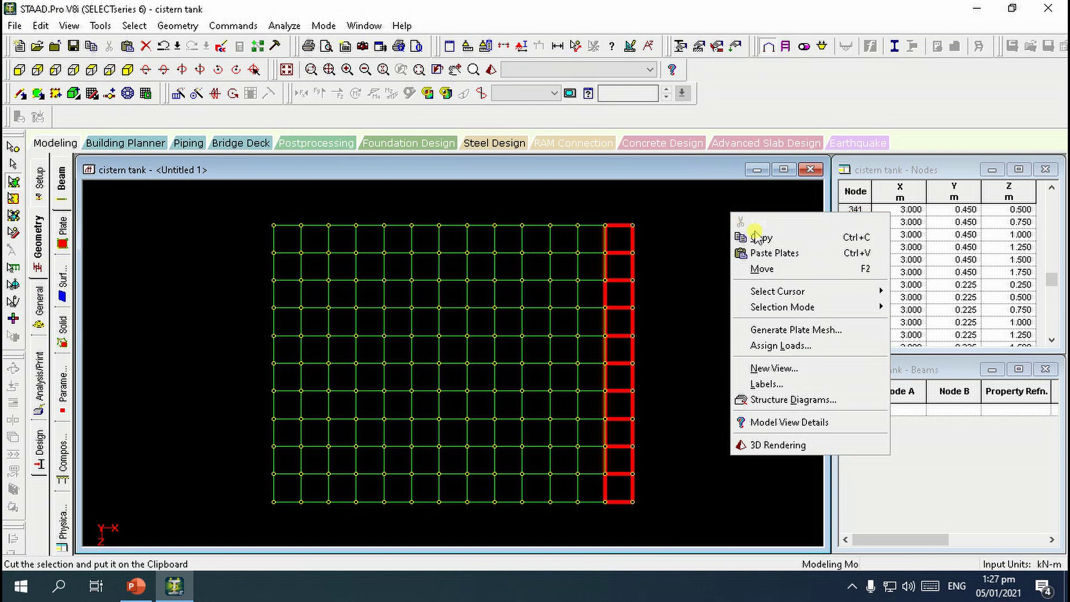
left_click(760, 255)
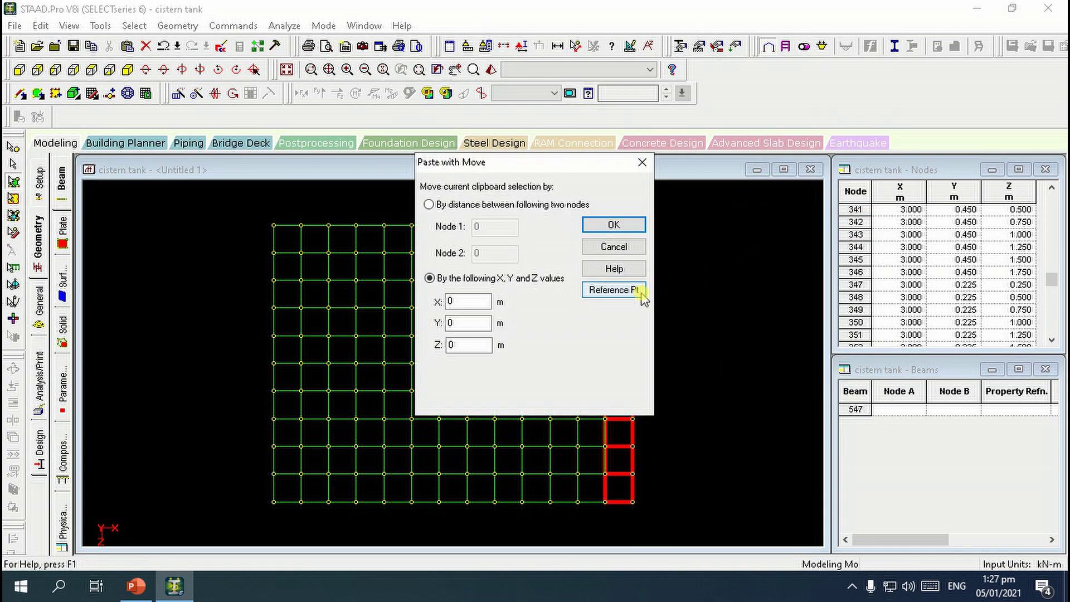
left_click(614, 290)
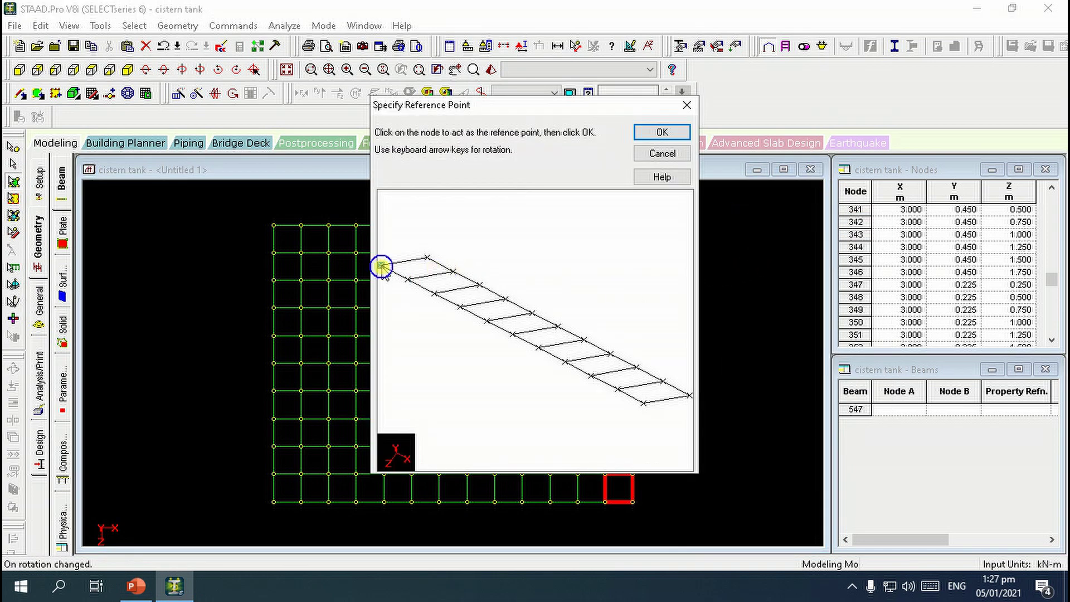
left_click(686, 132)
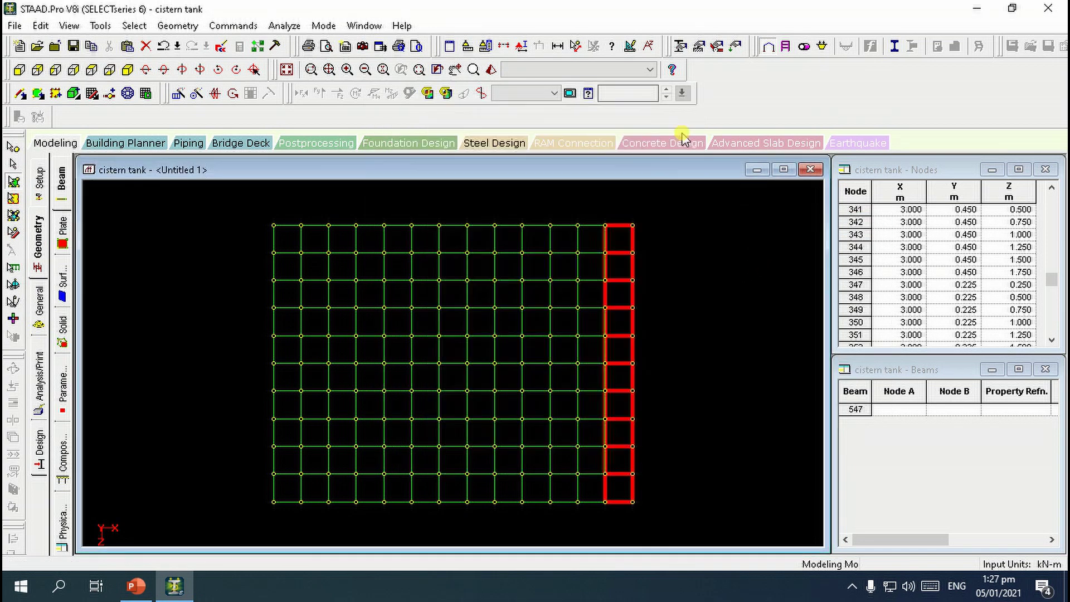
left_click(634, 228)
left_click(614, 225)
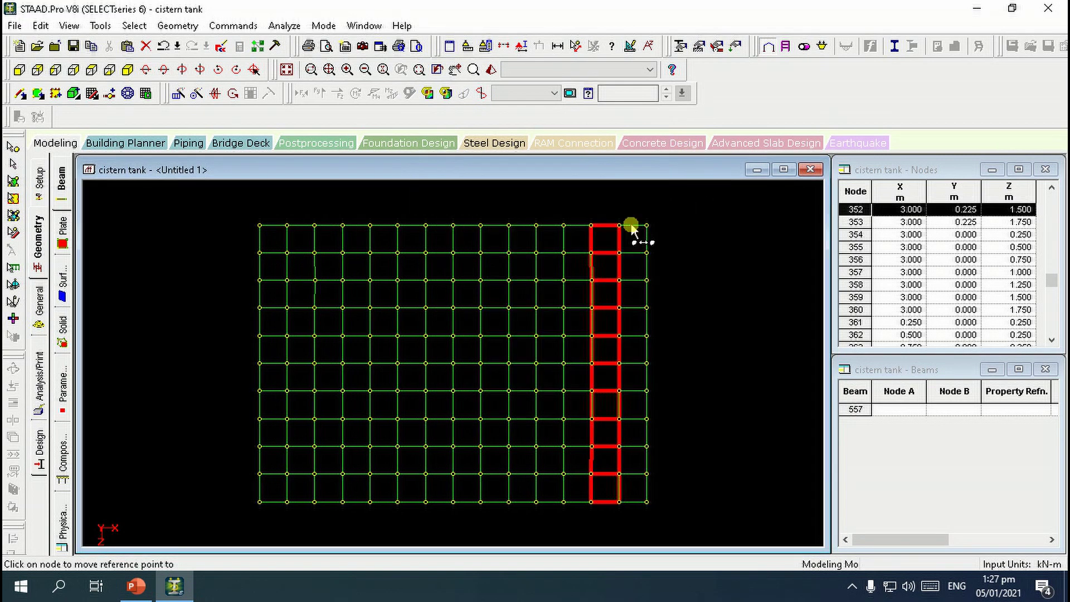
left_click(689, 263)
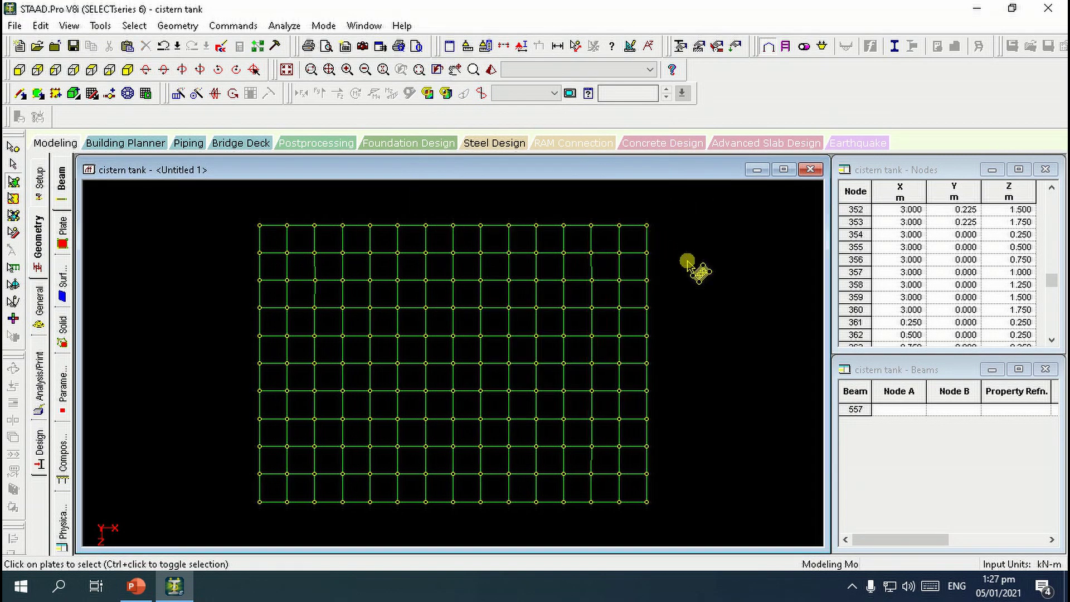
Bring back the whole structure and, in the front view, measure the tank's wall height and its length along the top edge.
left_click(286, 70)
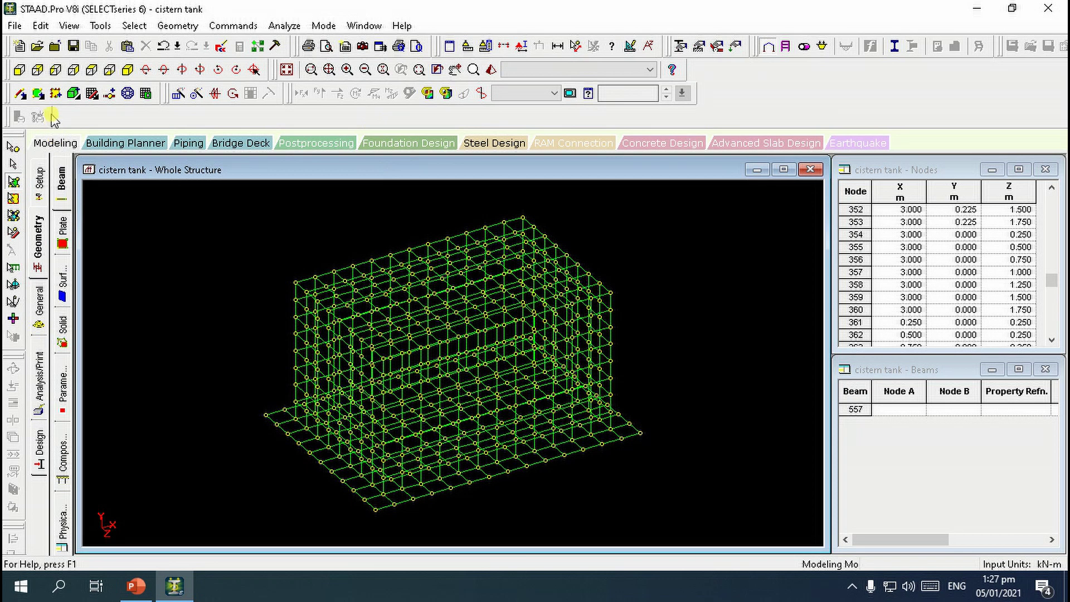
left_click(20, 70)
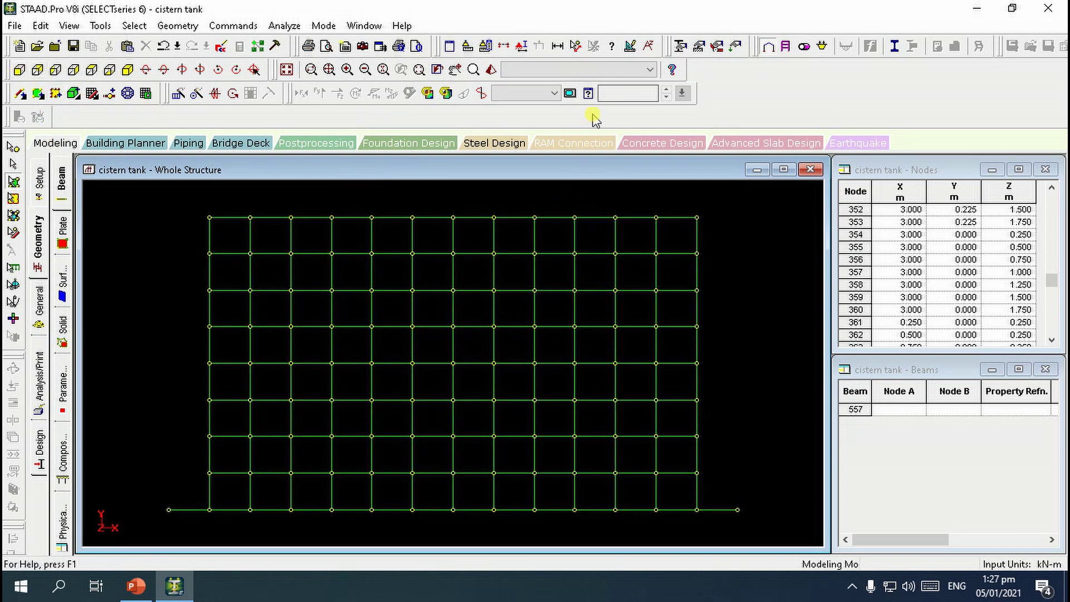
left_click(577, 46)
left_click(697, 218)
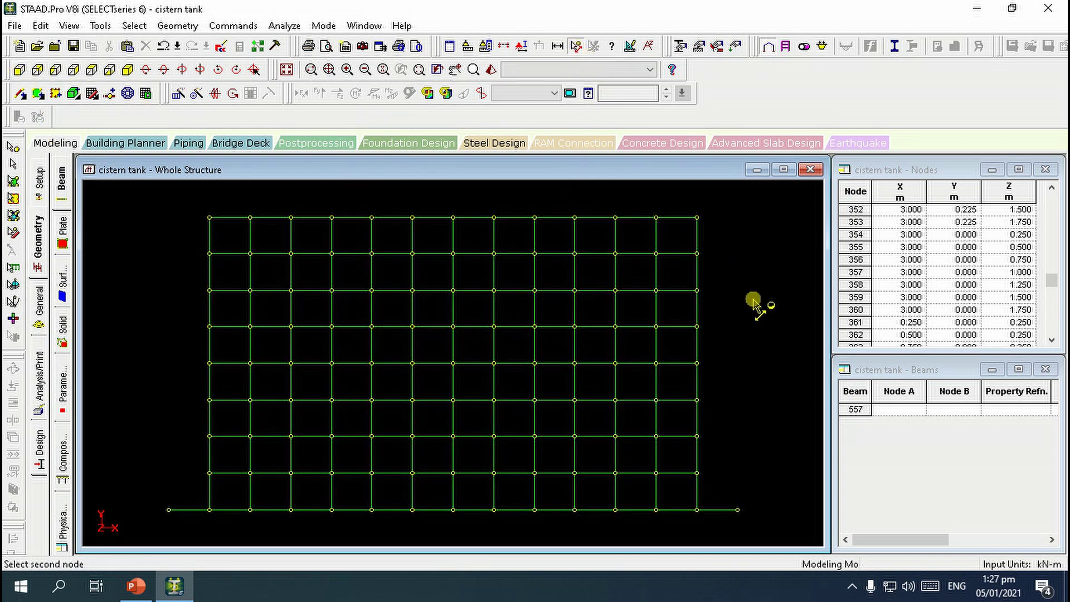
left_click(697, 509)
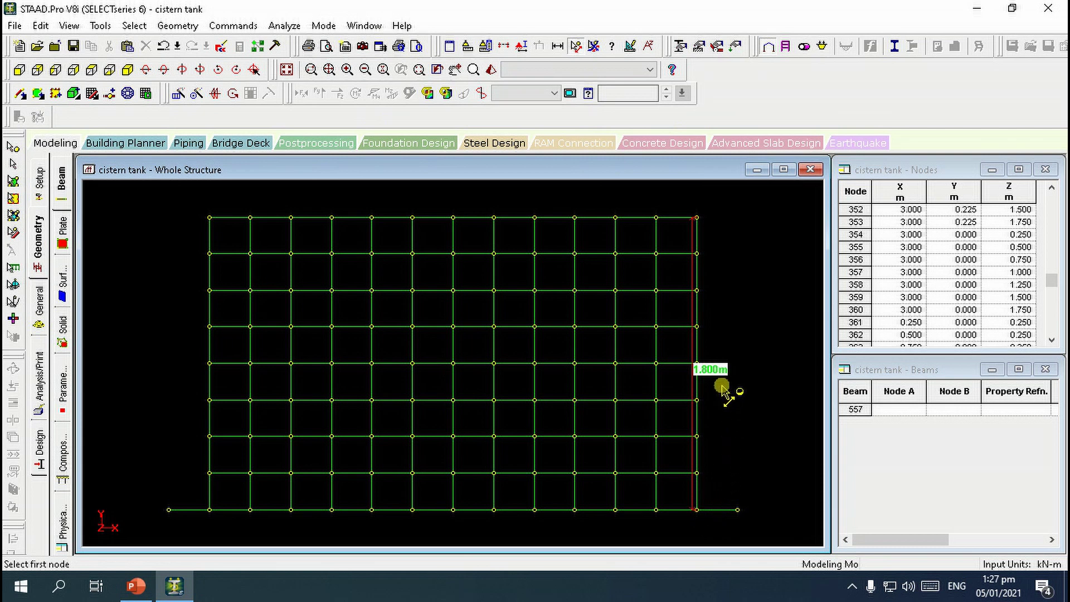
left_click(211, 218)
left_click(696, 218)
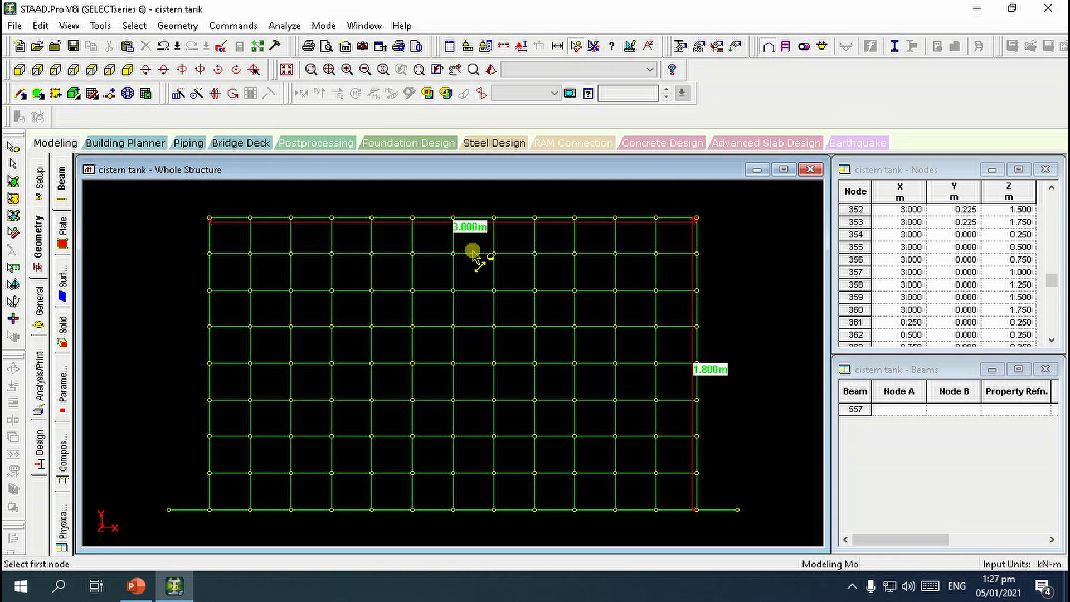
In the plan view, measure the extended base slab's full width in Z and the tank's width between its long walls.
left_click(91, 70)
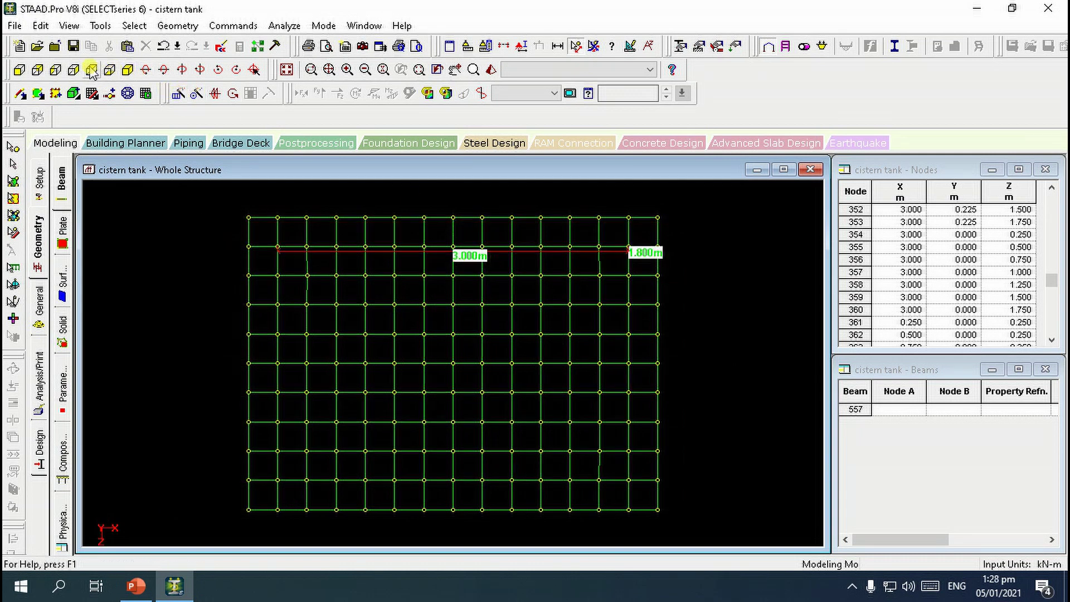
left_click(249, 509)
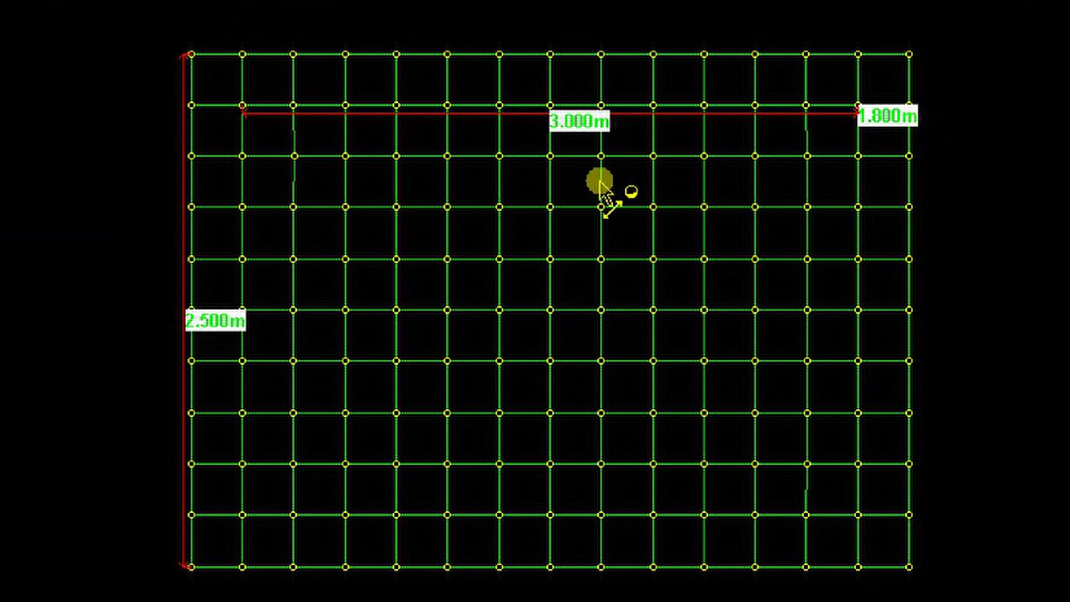
left_click(191, 104)
left_click(192, 515)
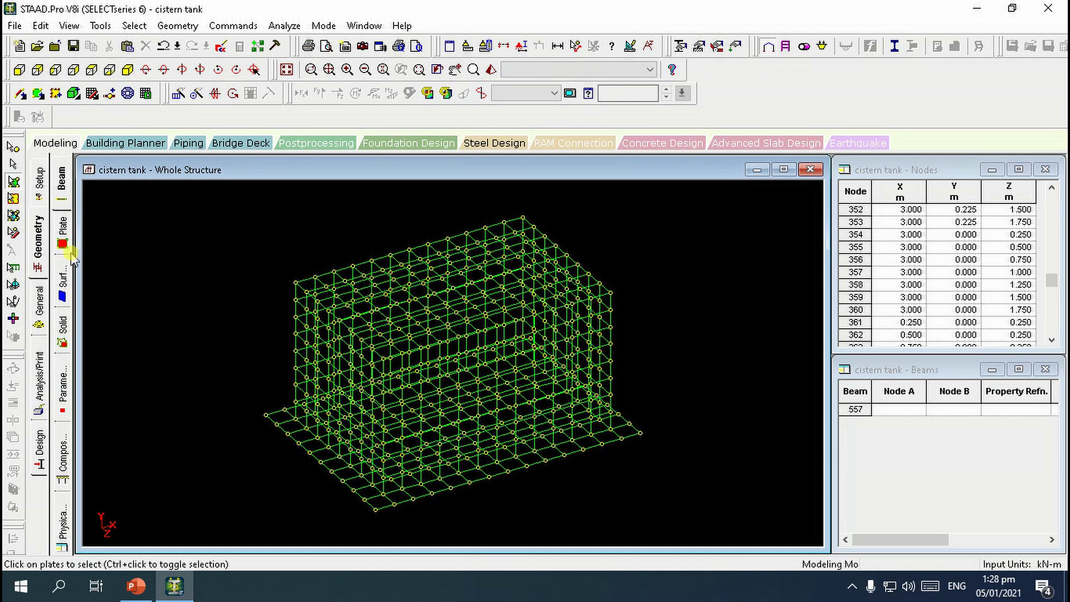
Add a concrete plate element thickness property of 0.25 m at all four nodes.
left_click(44, 304)
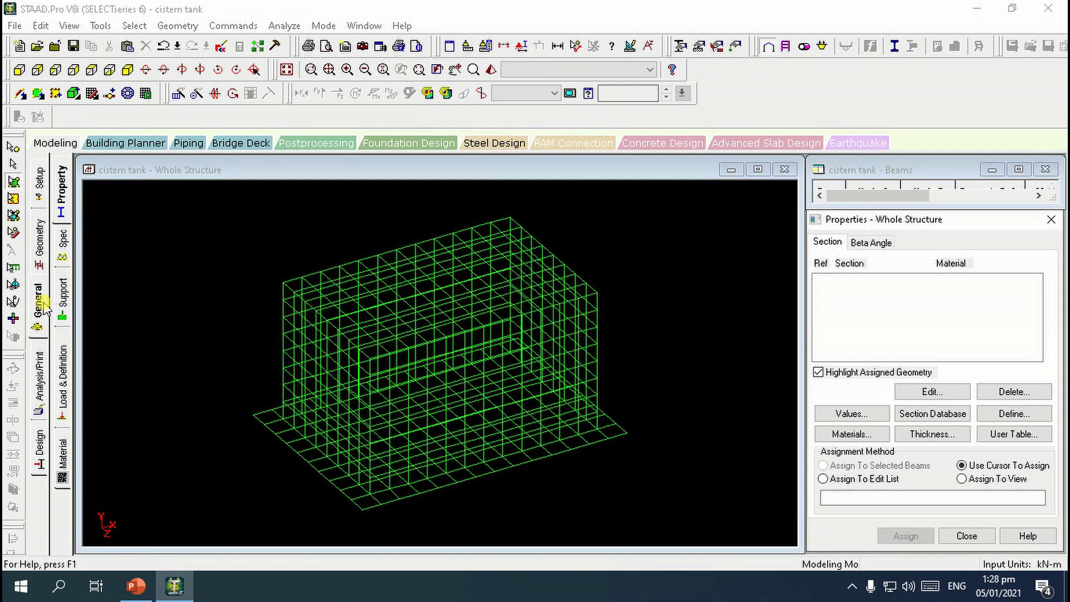
left_click(1015, 414)
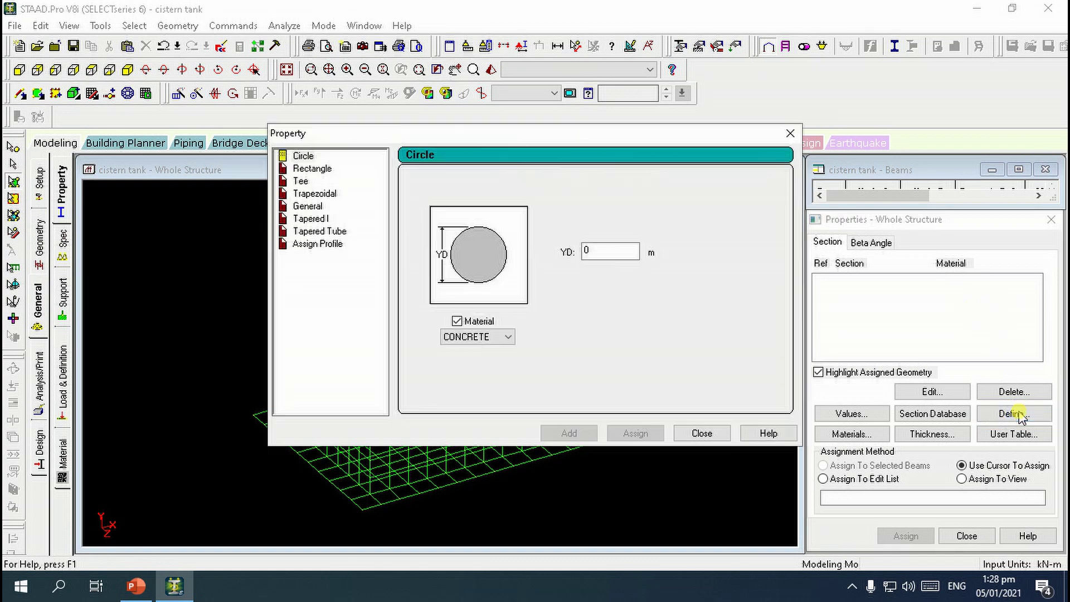
left_click(703, 433)
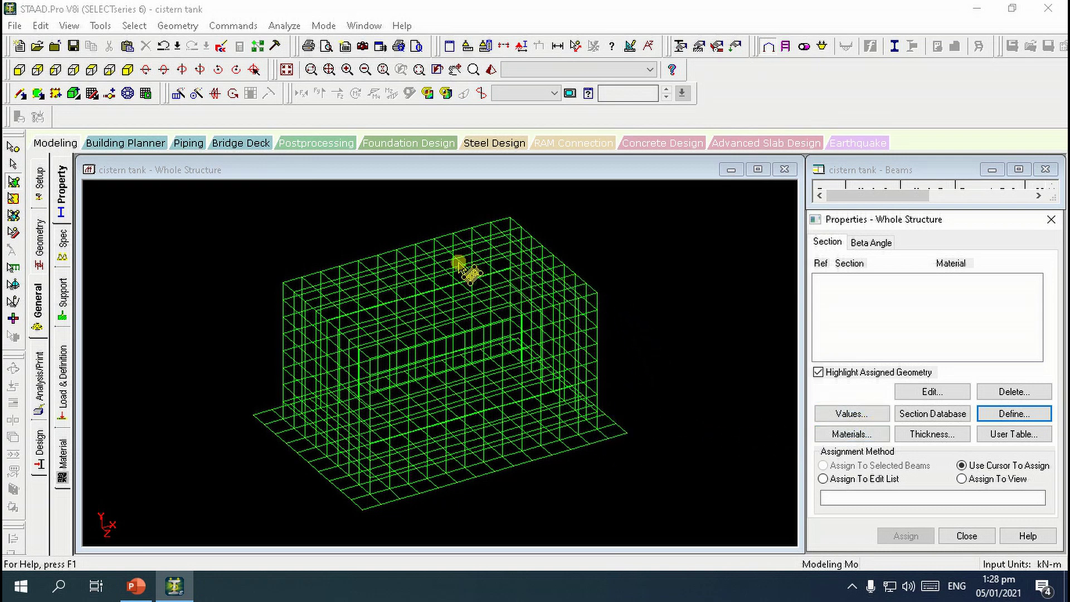
left_click(941, 436)
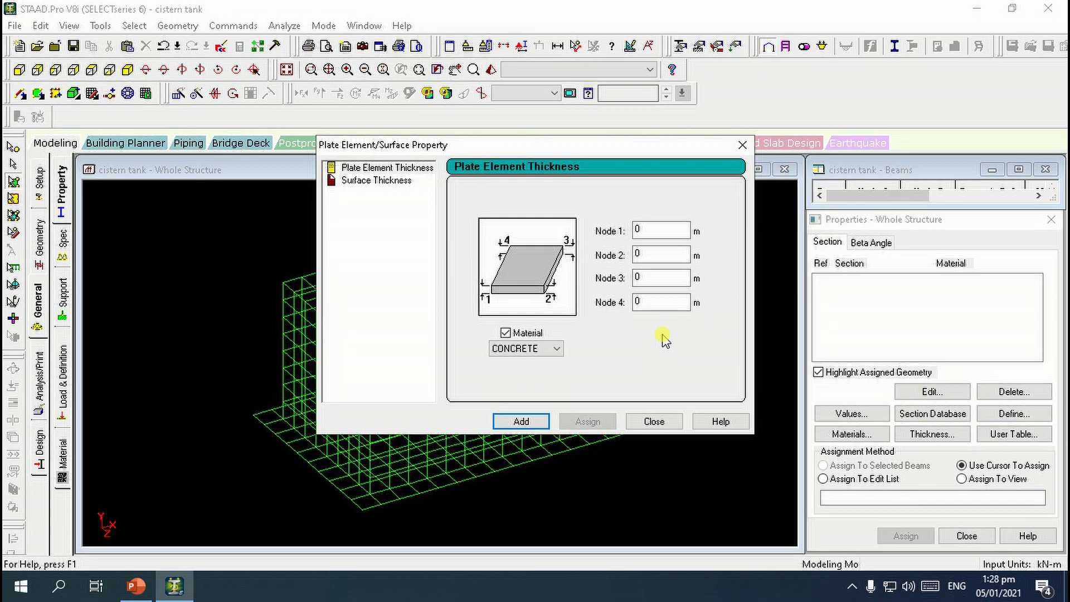
left_click(393, 170)
left_click_drag(642, 230, 586, 261)
type(".25")
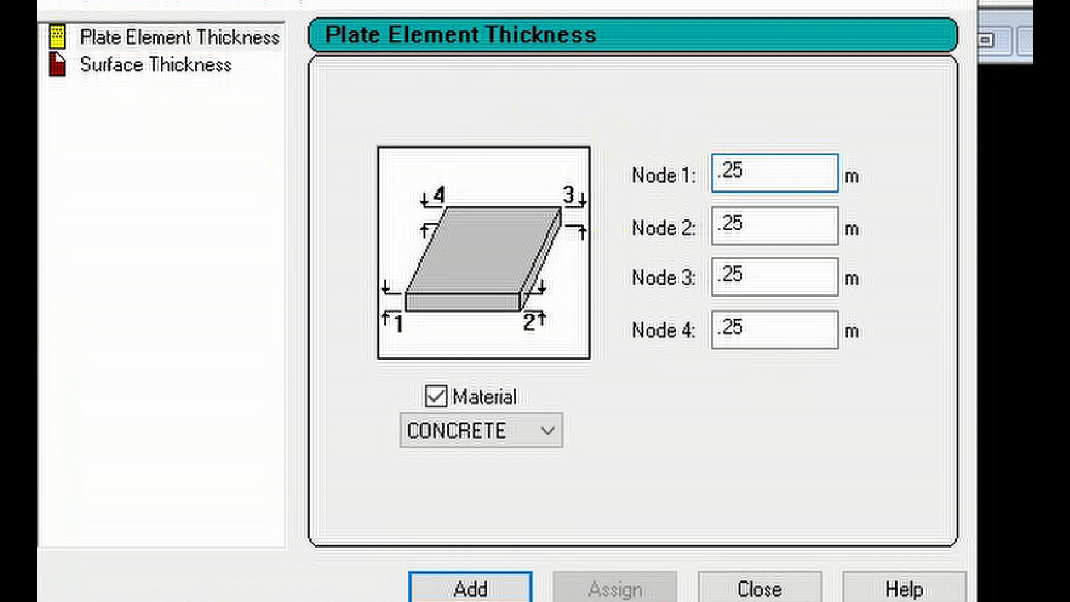
left_click(477, 586)
left_click(741, 593)
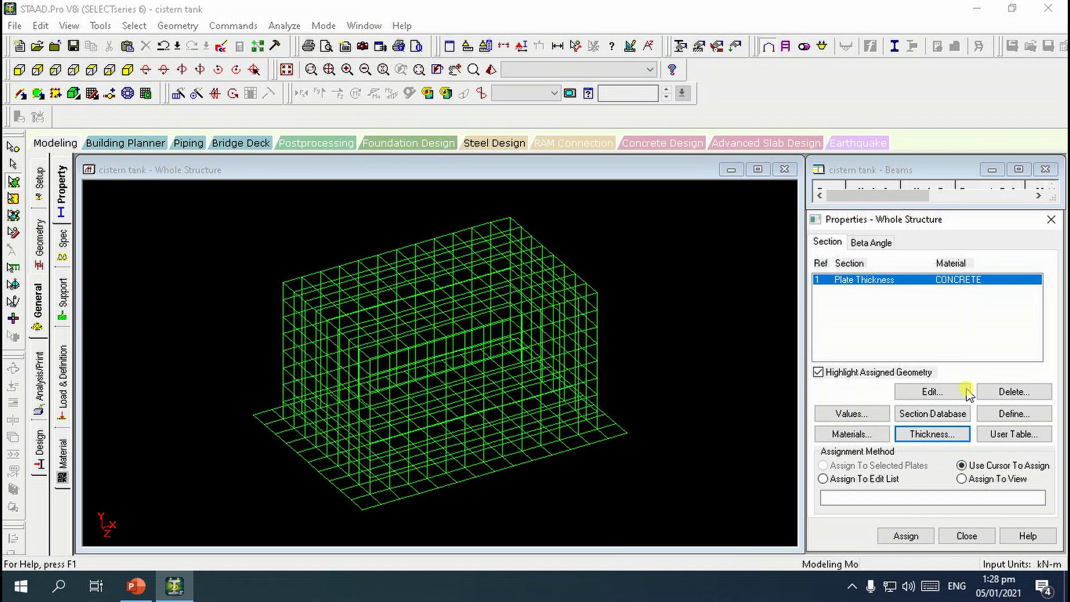
Assign the concrete plate thickness property to all plates in the view.
left_click(965, 478)
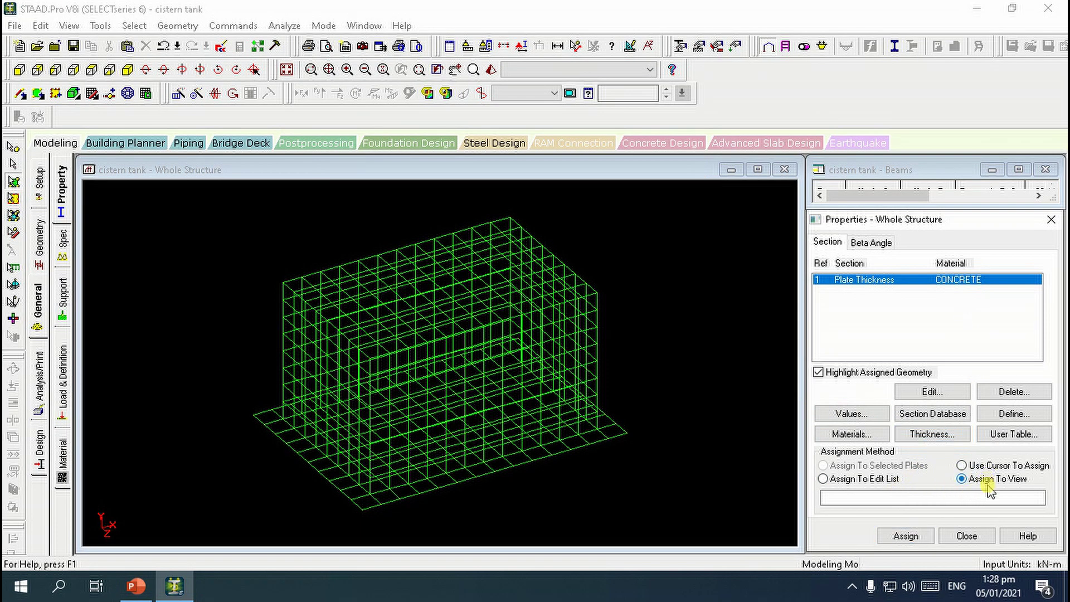
left_click(906, 536)
left_click(954, 422)
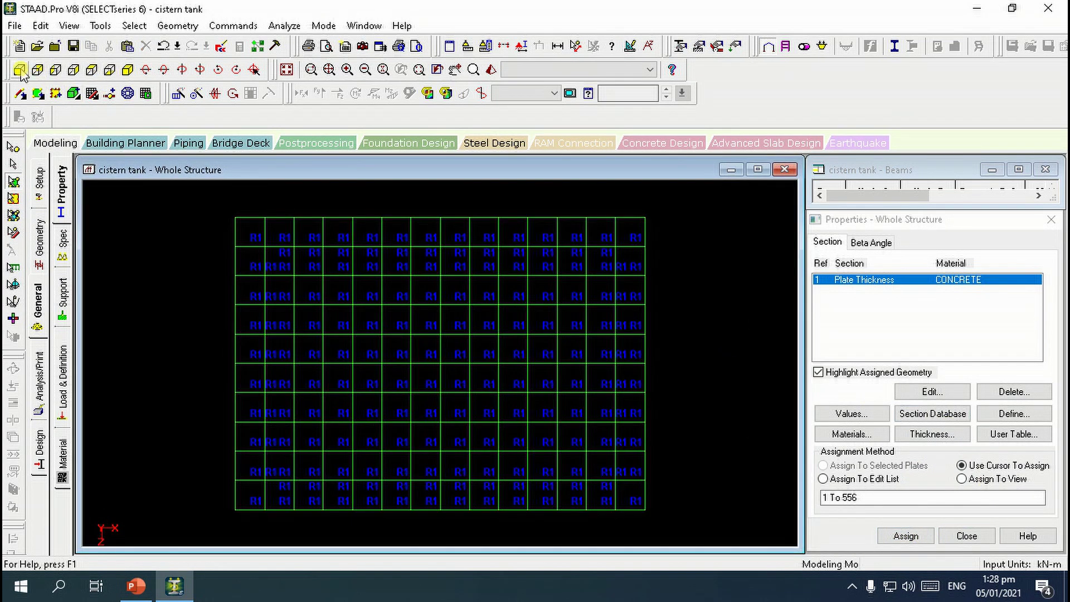
In the front view, pick out the top slab's plates and examine the thickened tank in a rotated 3D rendering, closing it when finished.
left_click(20, 72)
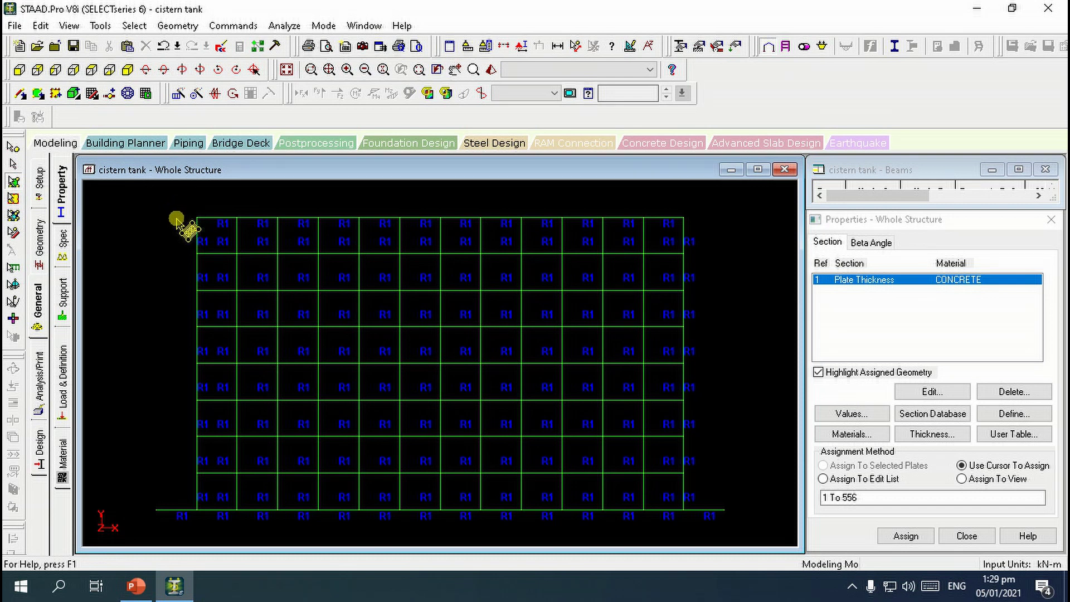
left_click_drag(170, 207, 696, 234)
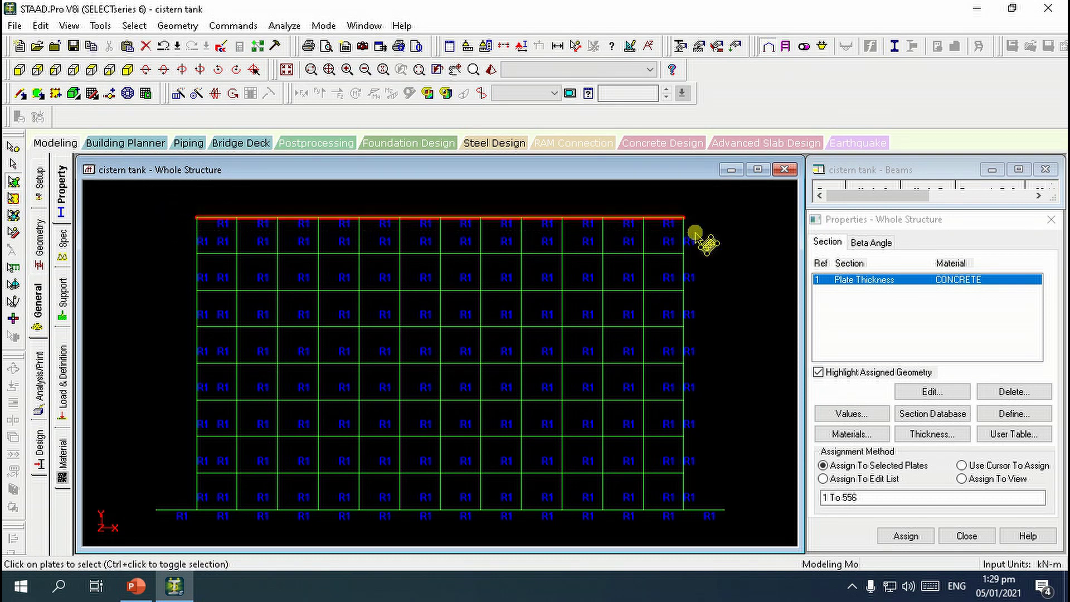
left_click(491, 69)
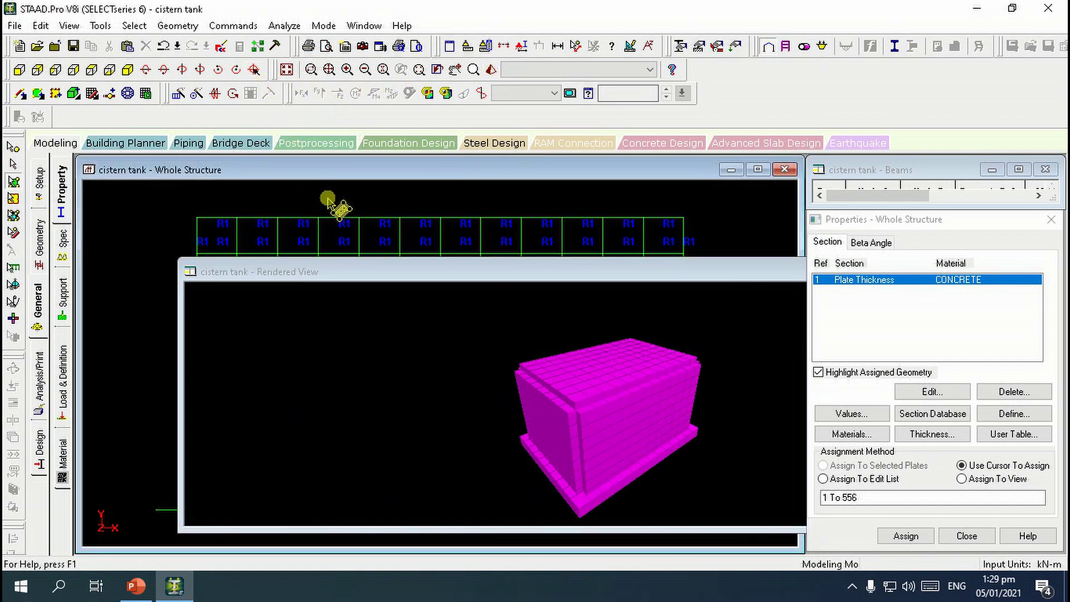
left_click_drag(560, 273, 360, 235)
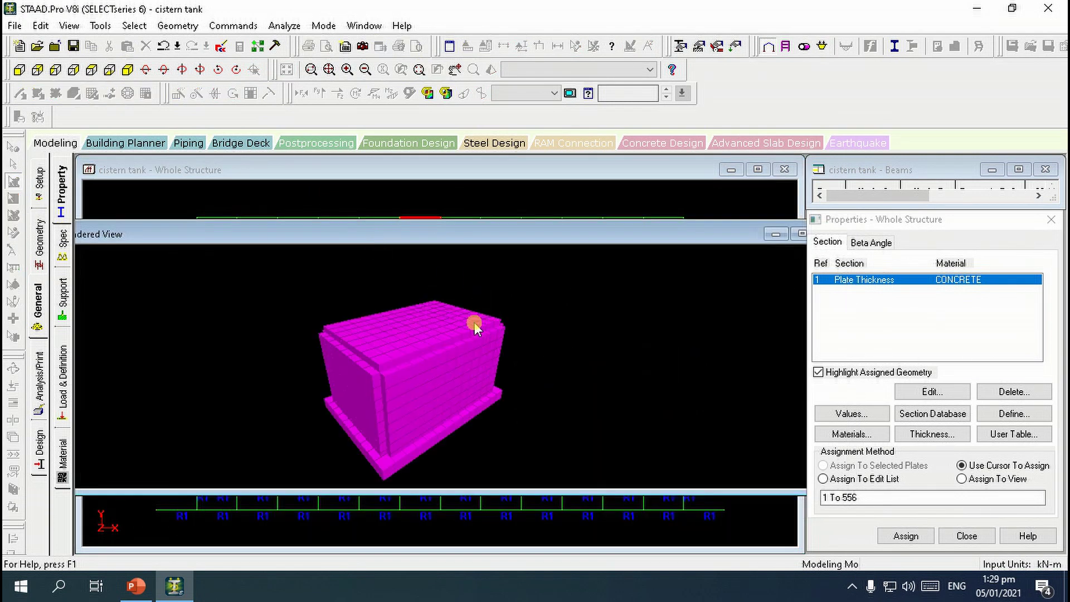
left_click_drag(417, 319, 462, 338)
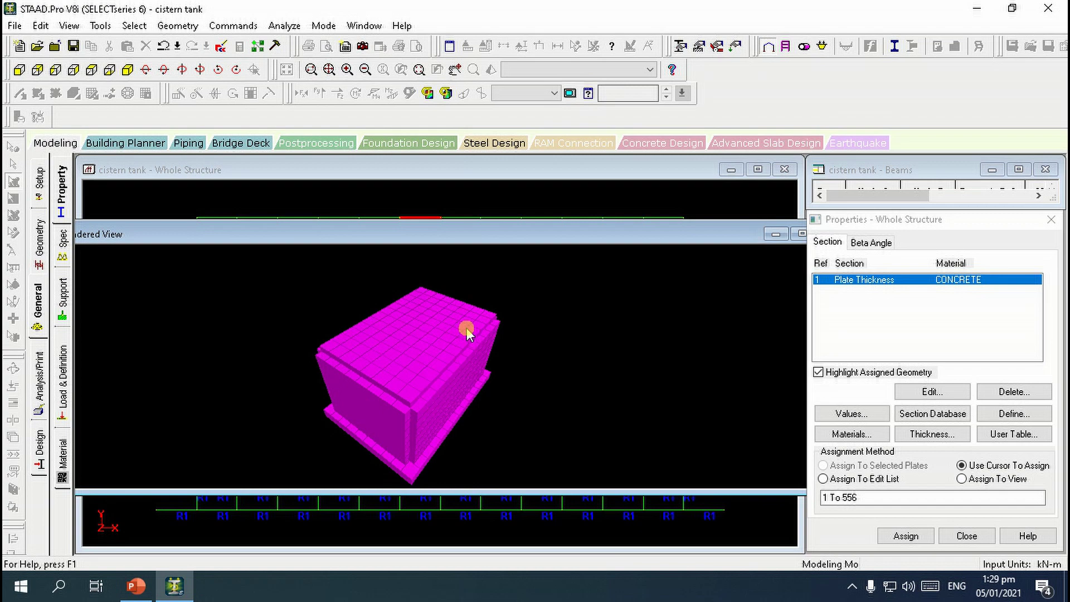
left_click_drag(490, 235, 246, 235)
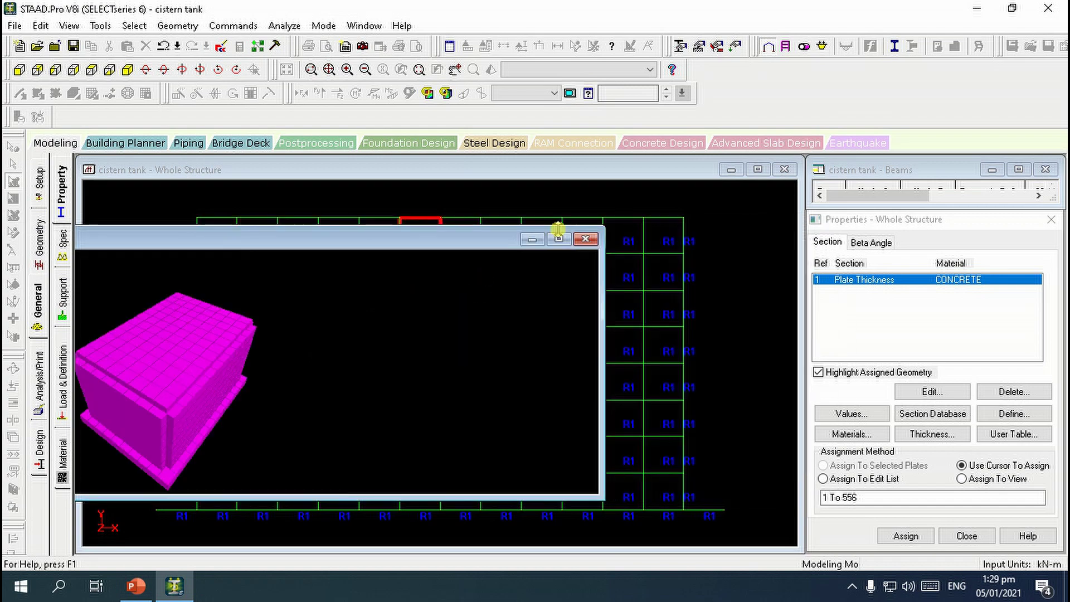
left_click(586, 241)
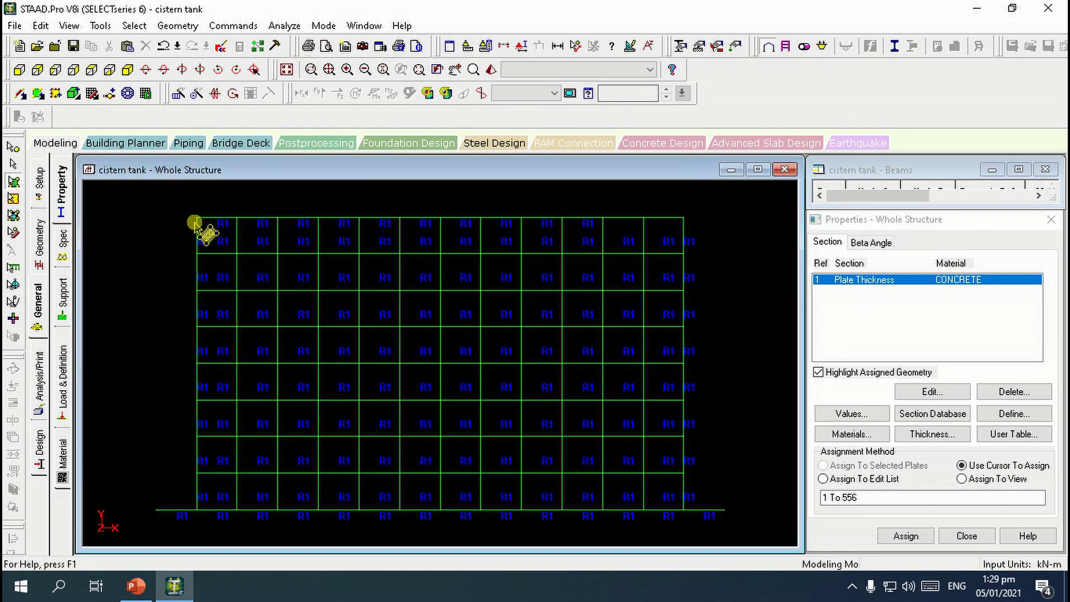
Select all plates along the tank's top edge in the front view and isolate the top slab in a new view.
left_click_drag(186, 216, 694, 225)
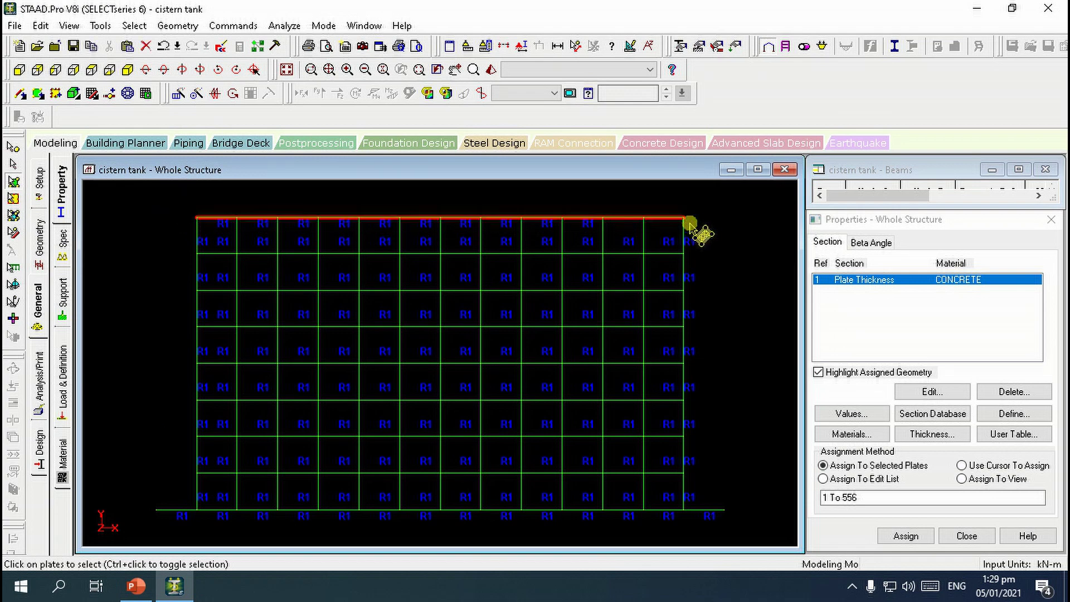
right_click(151, 227)
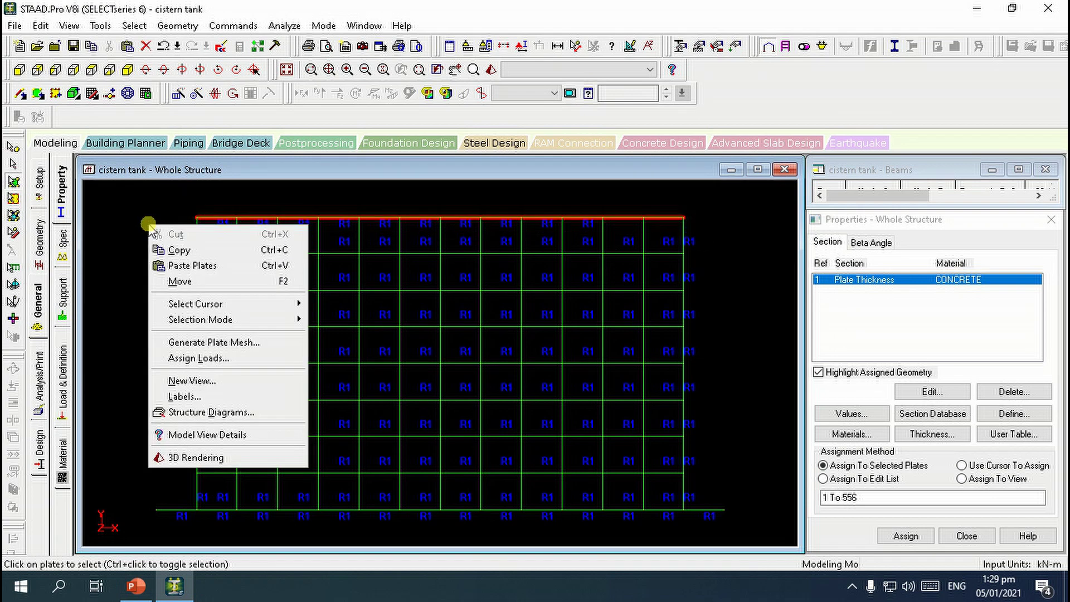
left_click(192, 380)
key("Return")
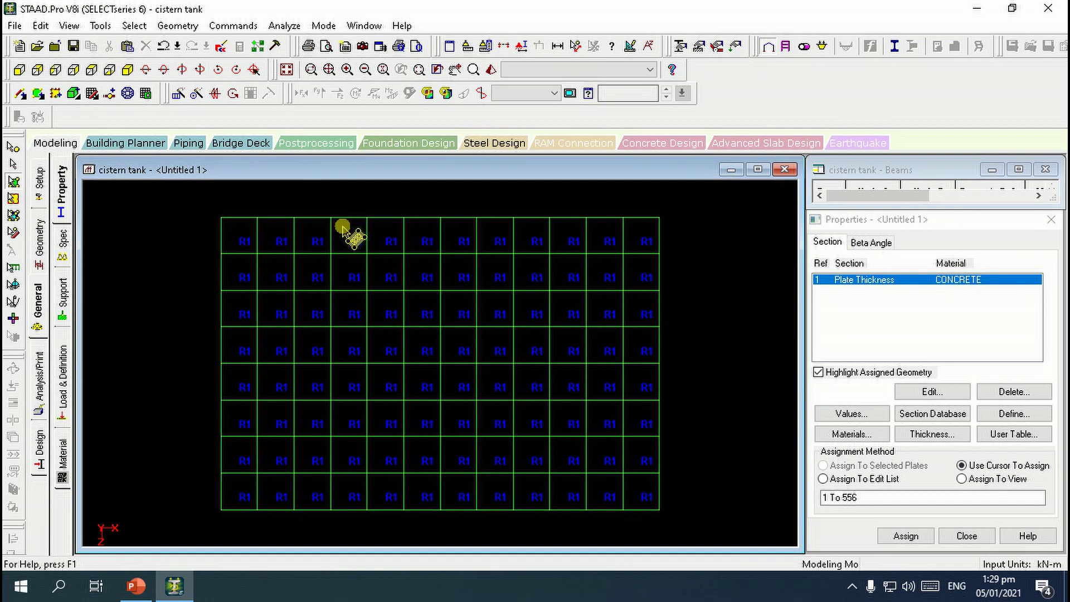
Delete the 4 × 4 block of plates at the centre of the top slab to form a square opening.
left_click(393, 315)
left_click(419, 314, "ctrl")
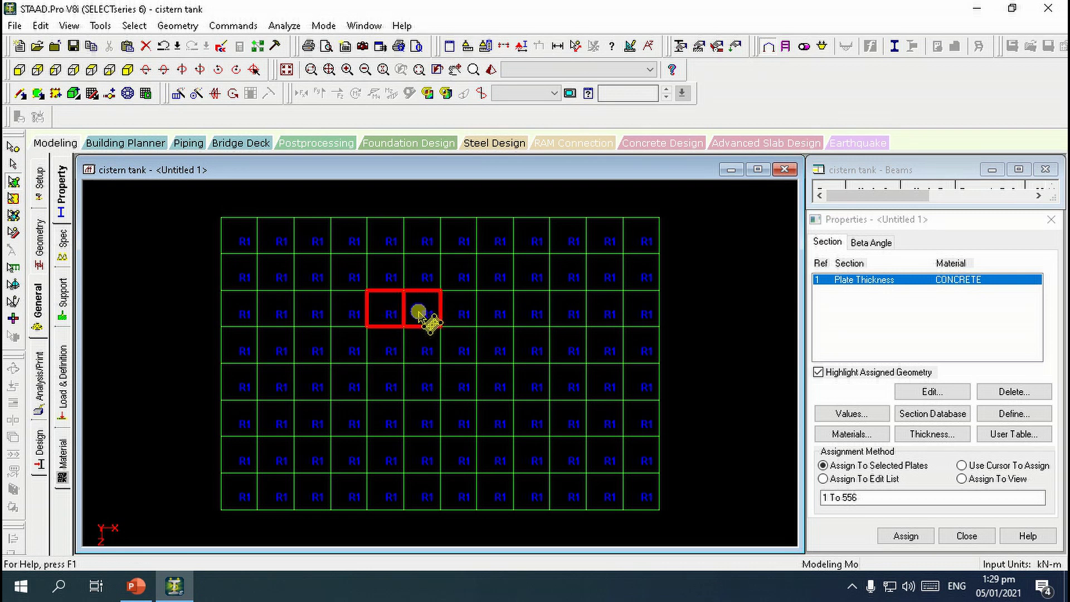
left_click(452, 315, "ctrl")
left_click(491, 315, "ctrl")
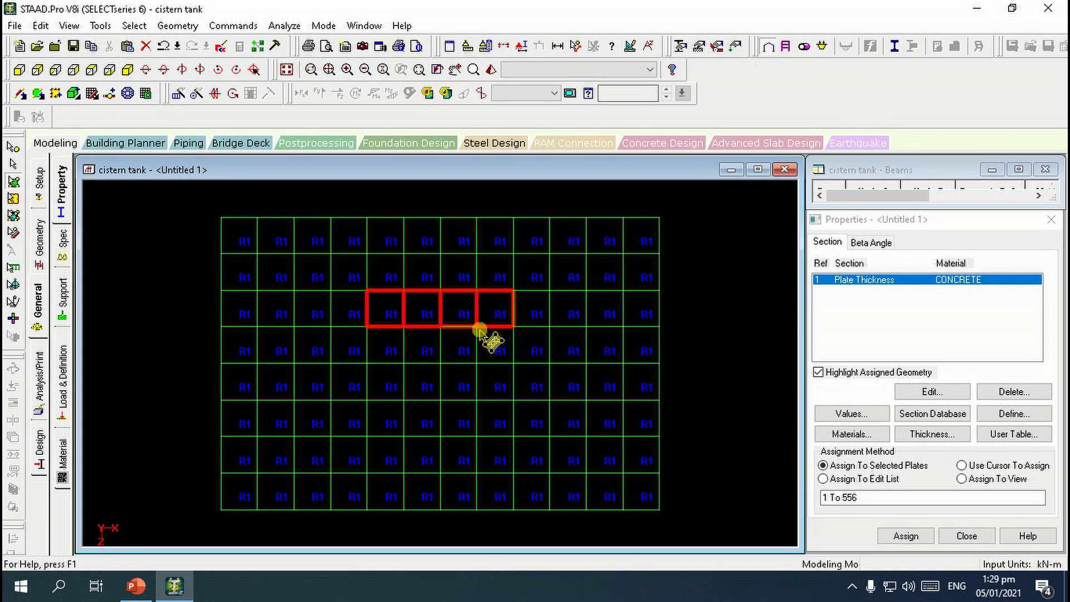
left_click(386, 357, "ctrl")
left_click(418, 353, "ctrl")
left_click(460, 352, "ctrl")
left_click(505, 358, "ctrl")
left_click(499, 379, "ctrl")
left_click(465, 390, "ctrl")
left_click(435, 387, "ctrl")
left_click(389, 383, "ctrl")
left_click(394, 413, "ctrl")
left_click(428, 426, "ctrl")
left_click(468, 425, "ctrl")
left_click(498, 426, "ctrl")
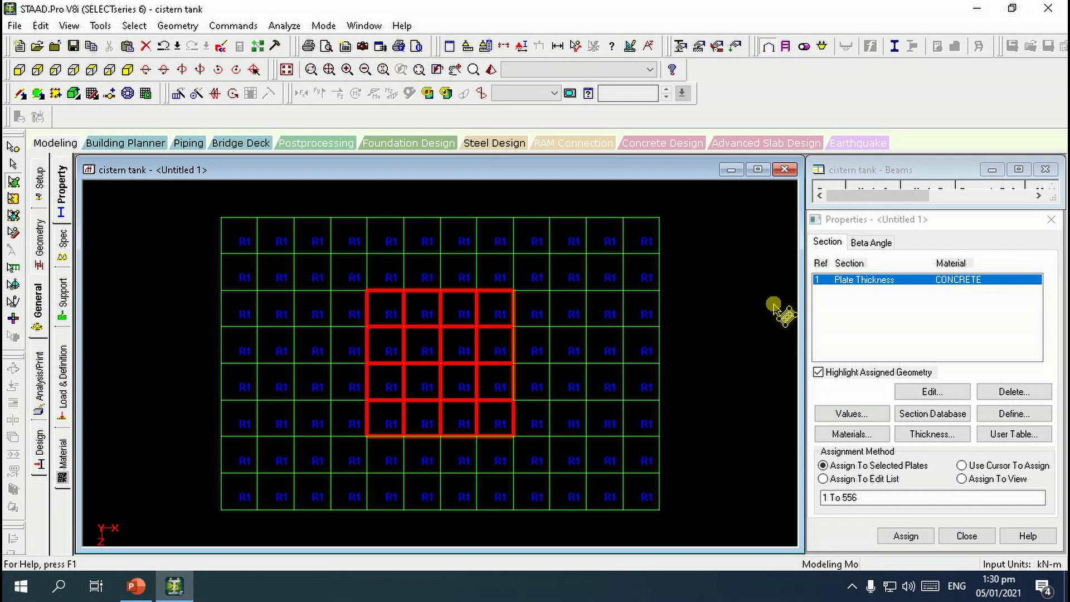
key("Delete")
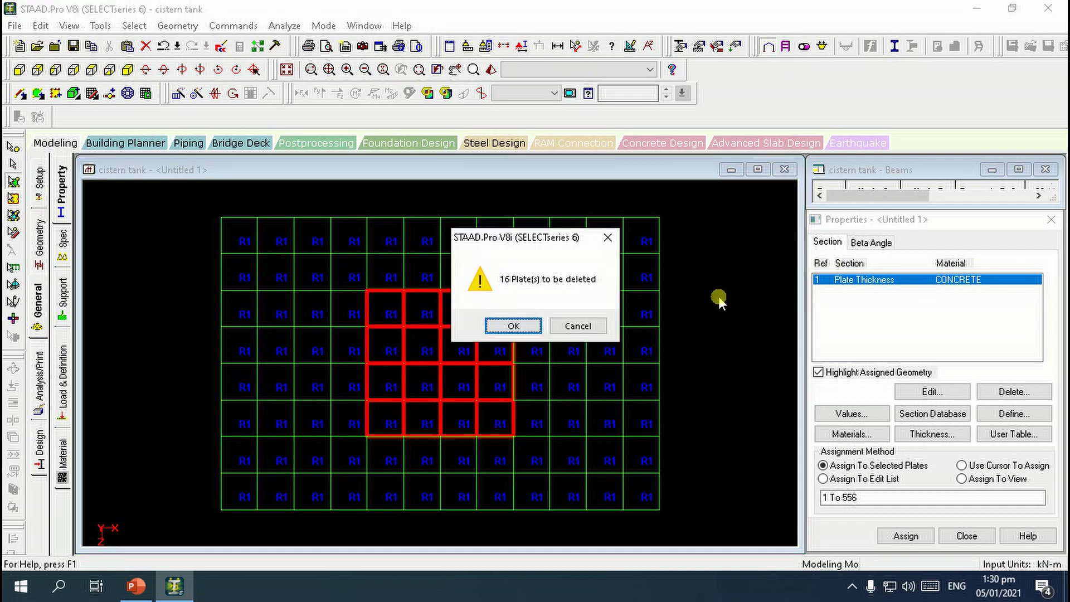
left_click(535, 326)
left_click(558, 329)
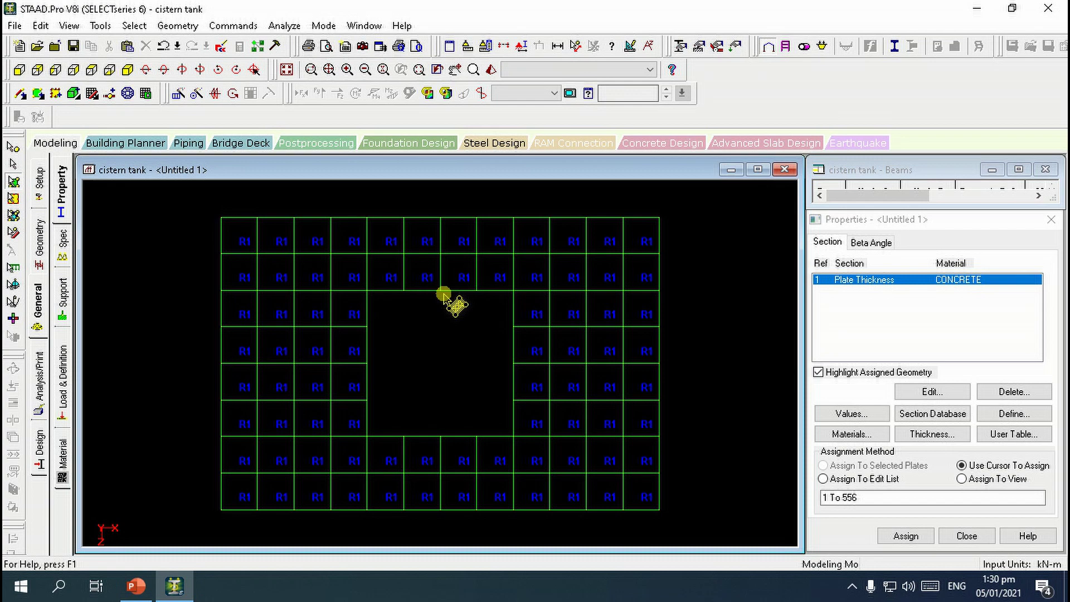
Open the Structure Wizard and set its model units to meters.
left_click(127, 70)
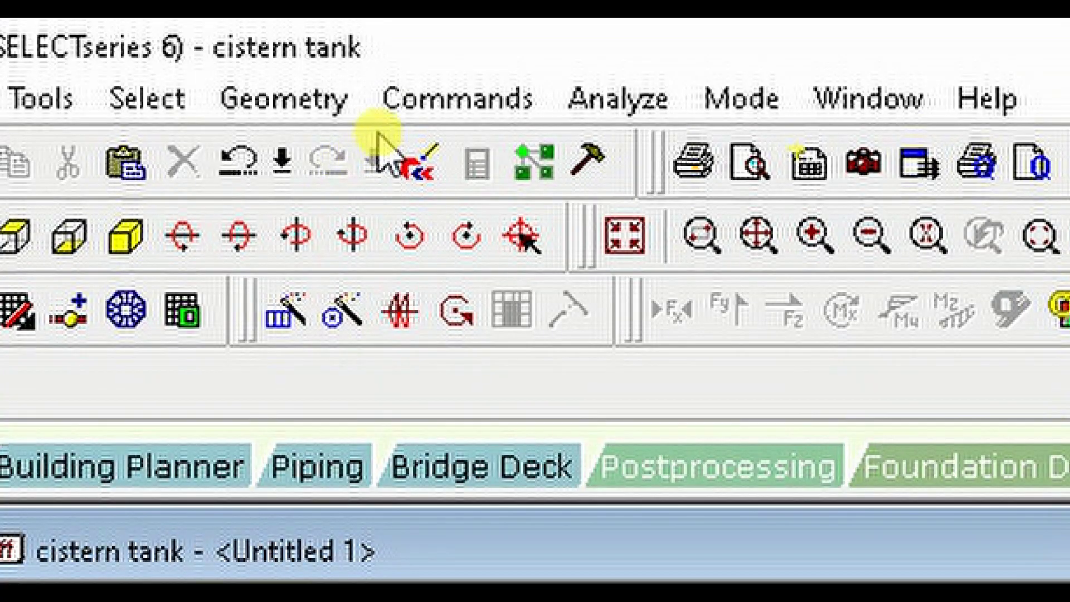
left_click(290, 100)
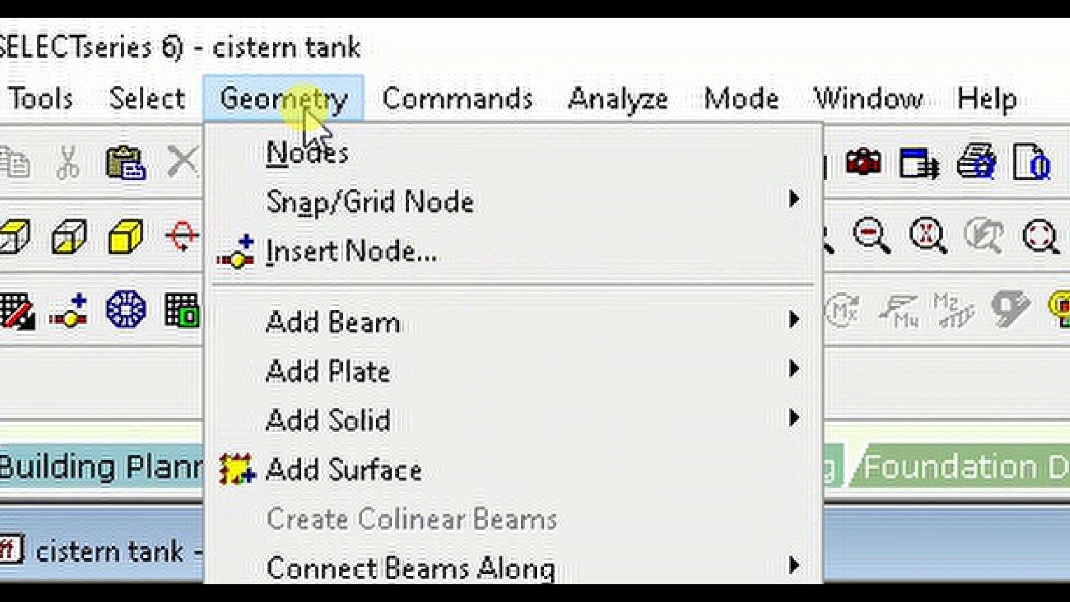
left_click(453, 255)
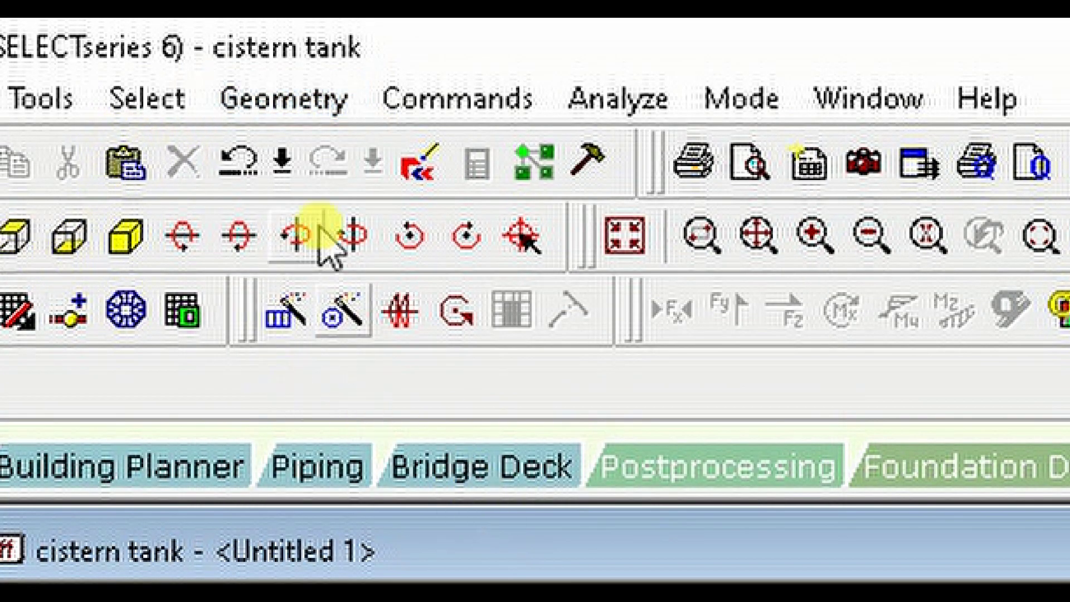
left_click(285, 111)
left_click(223, 505)
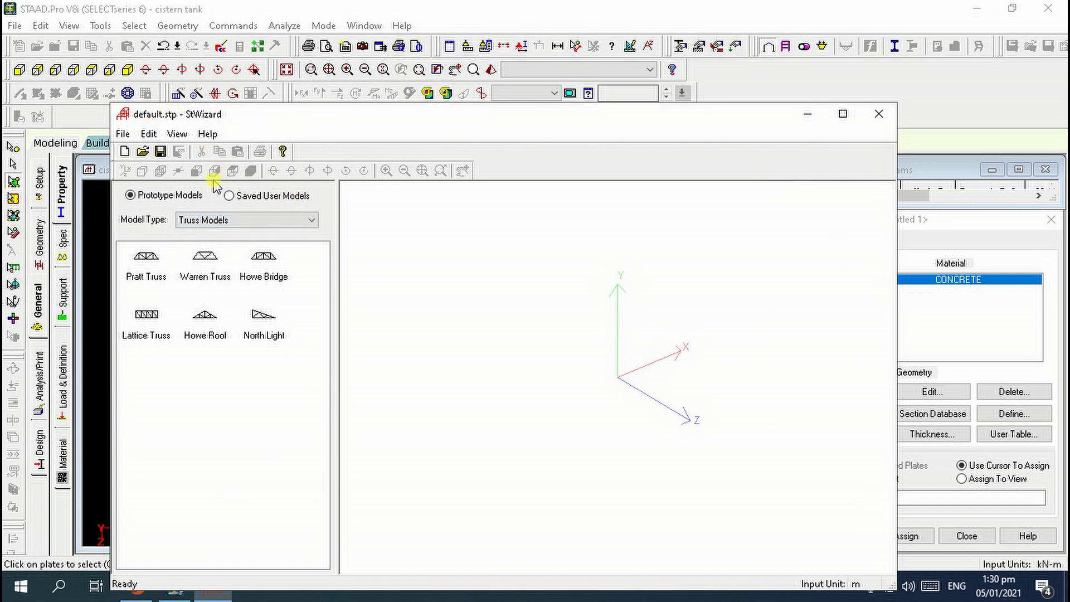
left_click(122, 134)
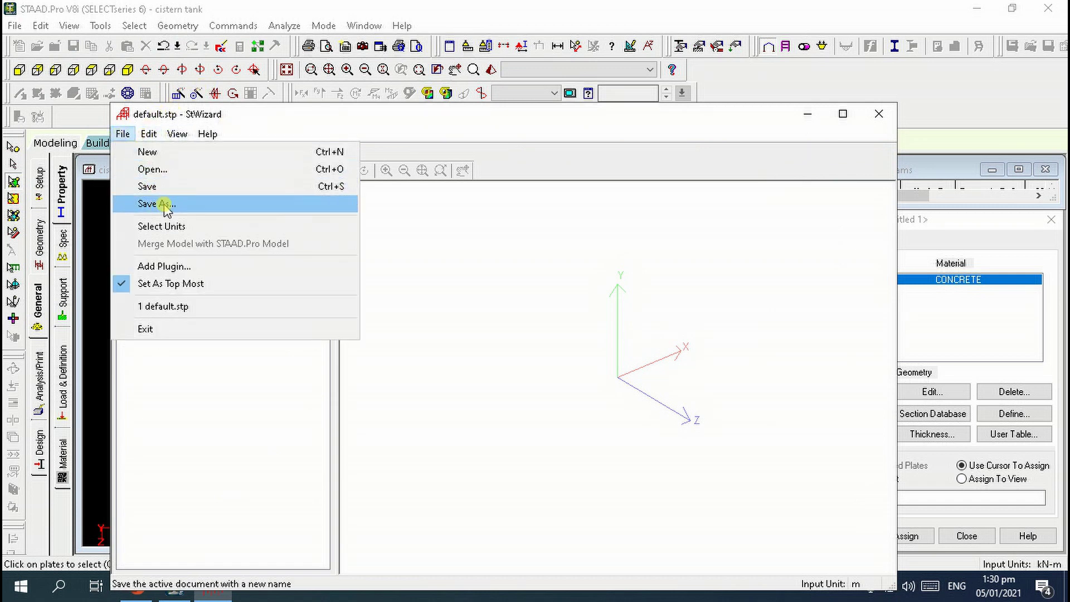
left_click(168, 226)
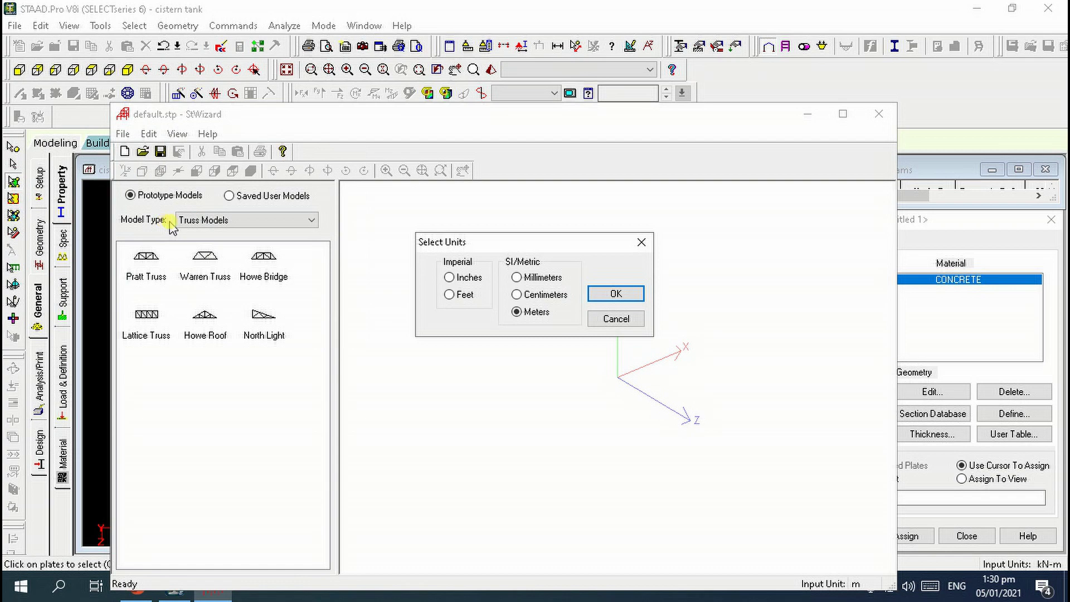
left_click(614, 296)
Examine the polygonal plate with holes prototype among the Surface/Plate Models, cancel its mesh definition and close the wizard.
left_click(212, 219)
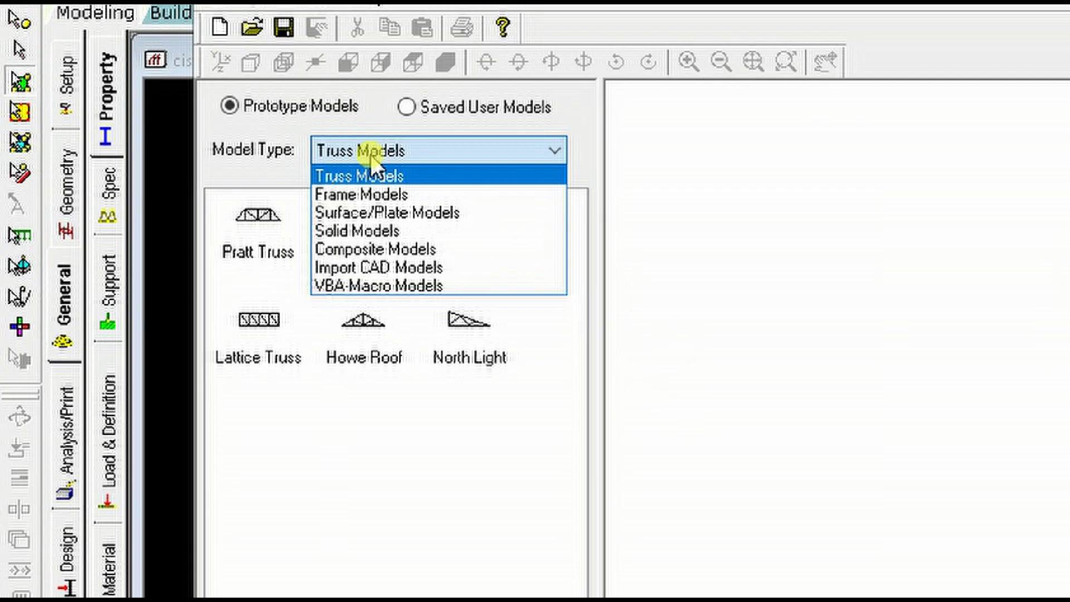
left_click(233, 254)
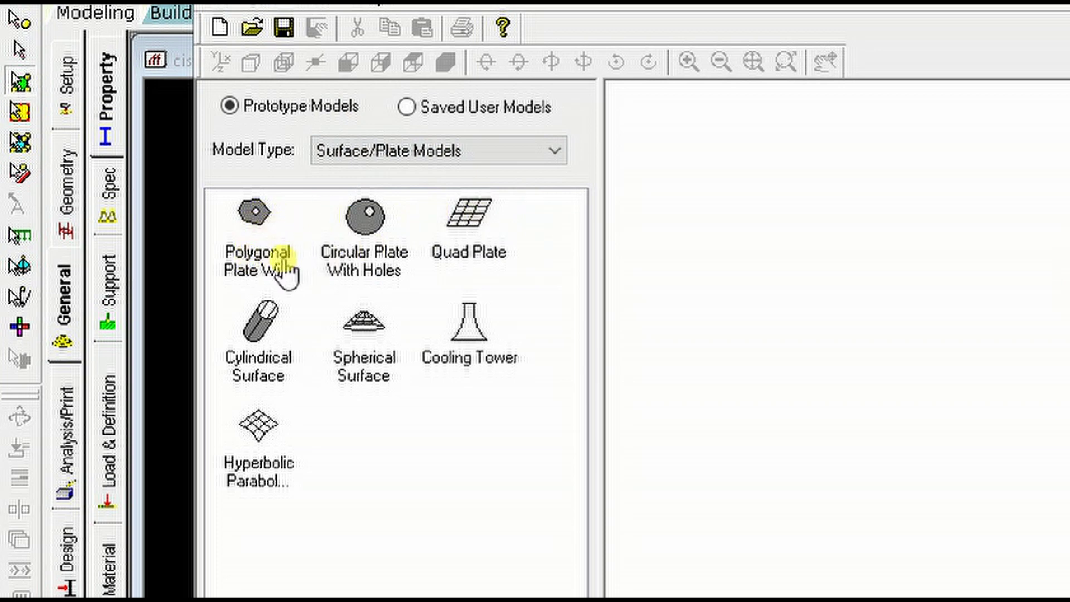
double_click(258, 234)
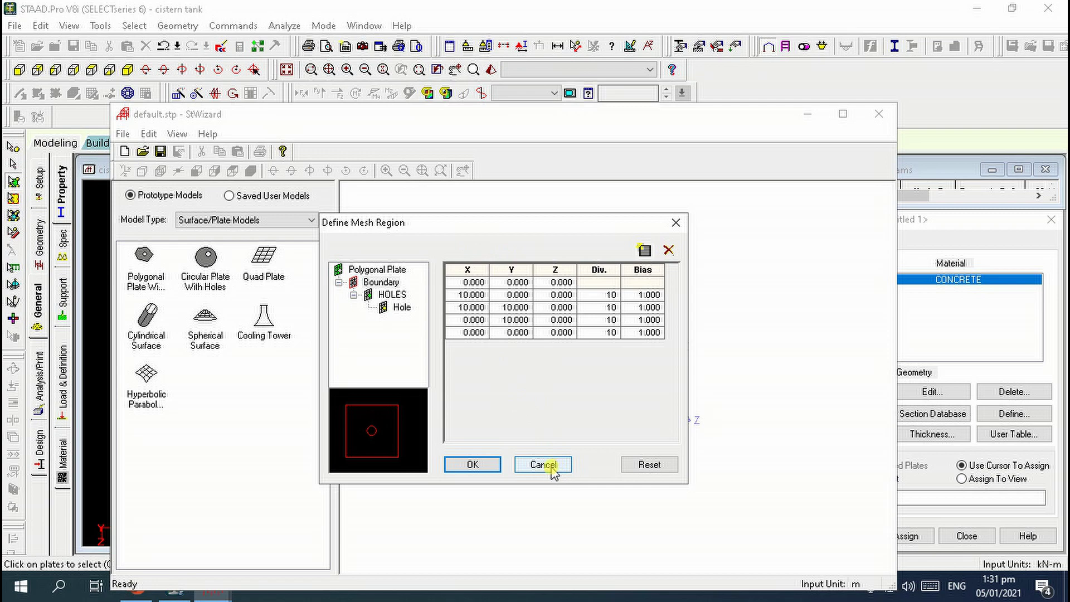
left_click(544, 465)
left_click(879, 115)
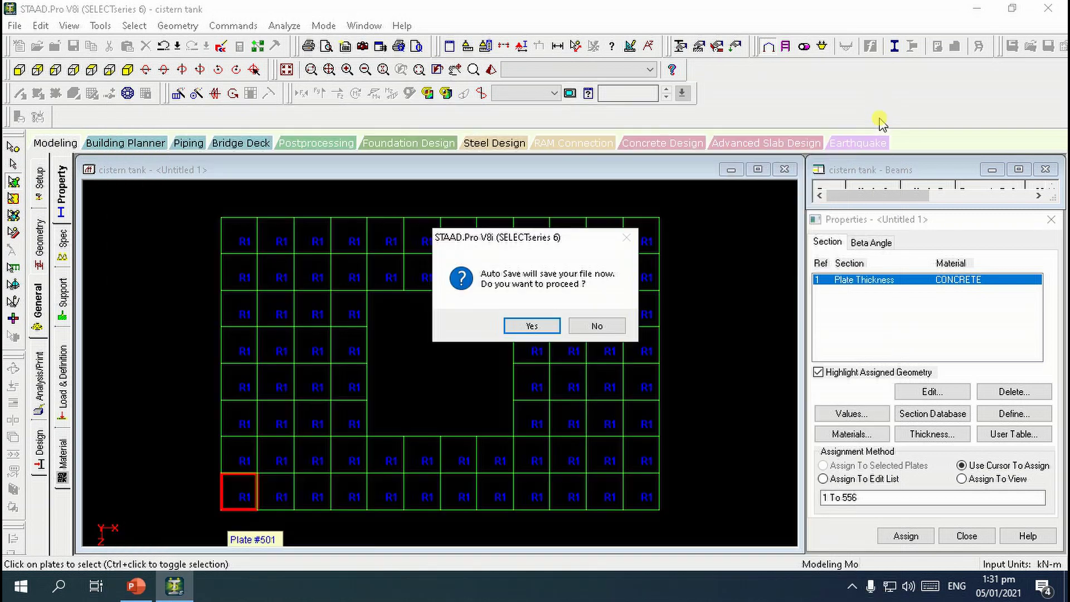
Accept the auto save, save the modified structure under its existing name and bring back the whole structure.
left_click(534, 327)
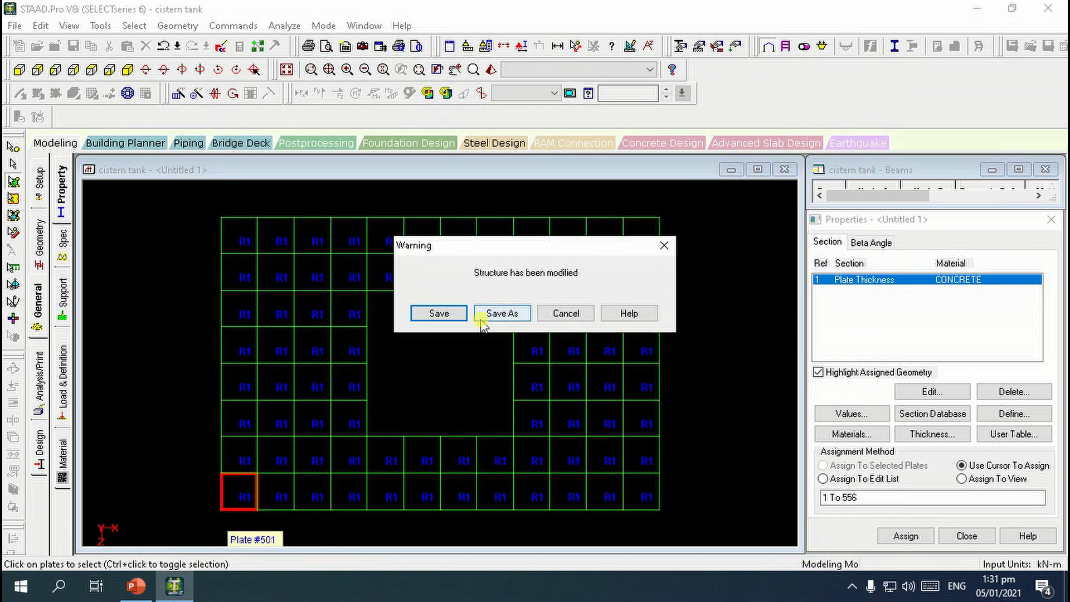
left_click(440, 314)
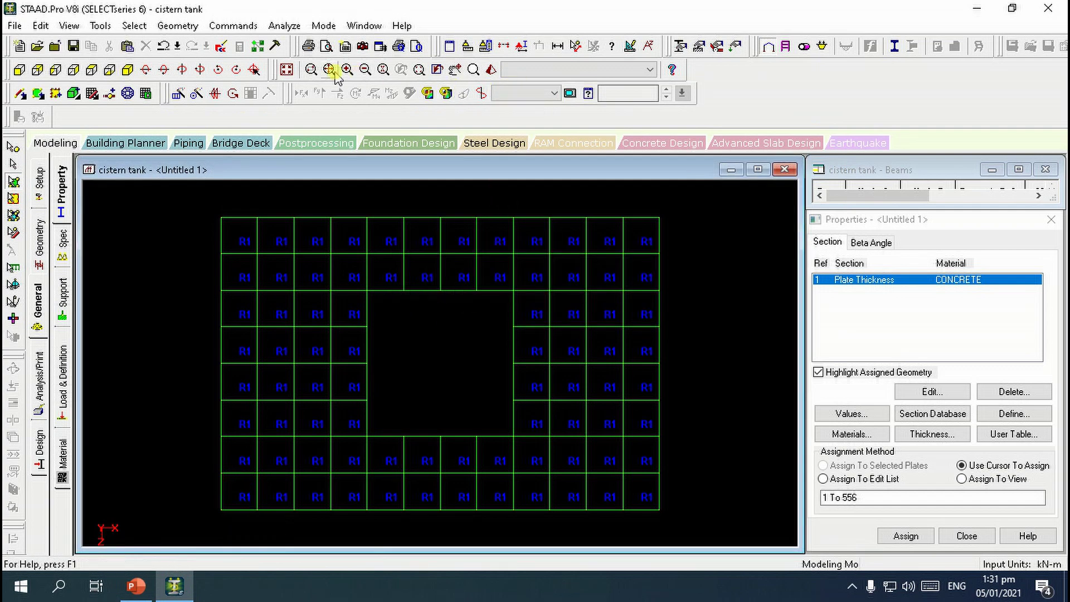
left_click(287, 69)
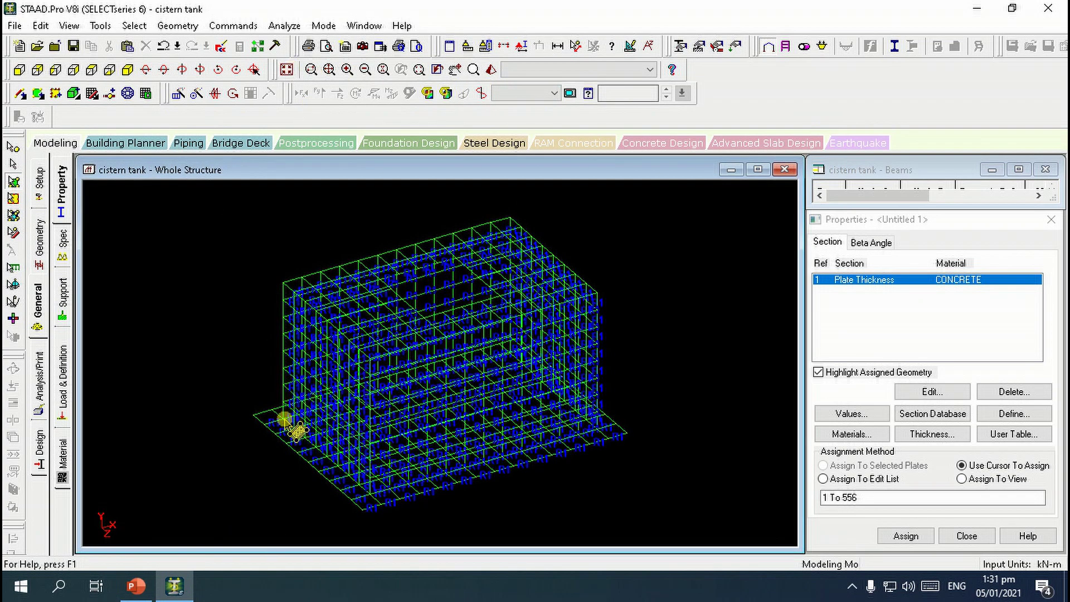
Inspect the node at the foot of the tank's rear corner and measure the vertical wall edge from that corner's top to its base.
left_click(14, 147)
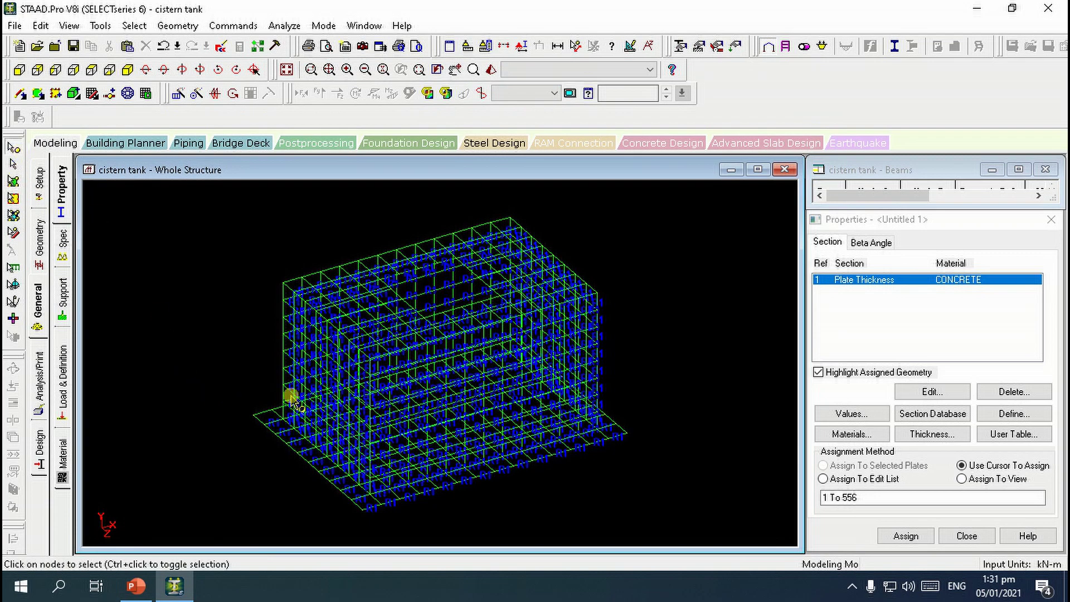
left_click(283, 419)
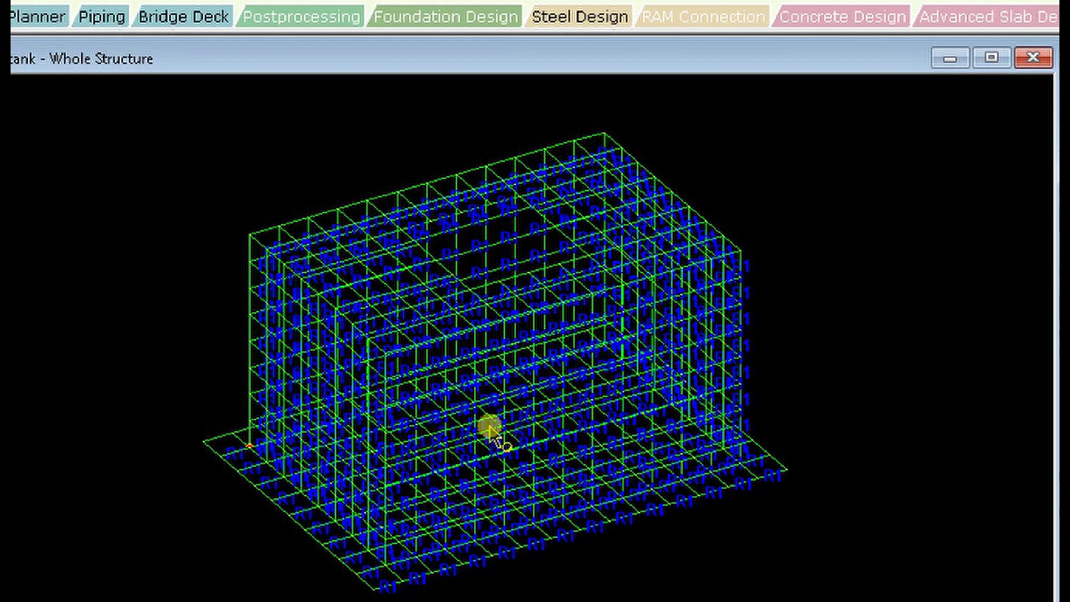
double_click(249, 444)
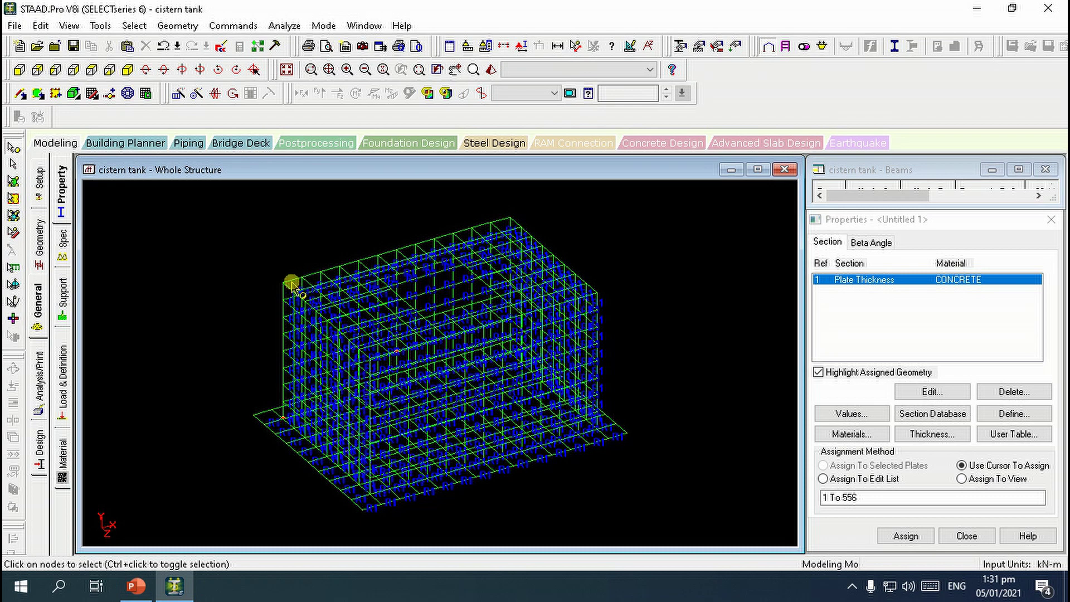
left_click(576, 46)
left_click(283, 284)
left_click(283, 417)
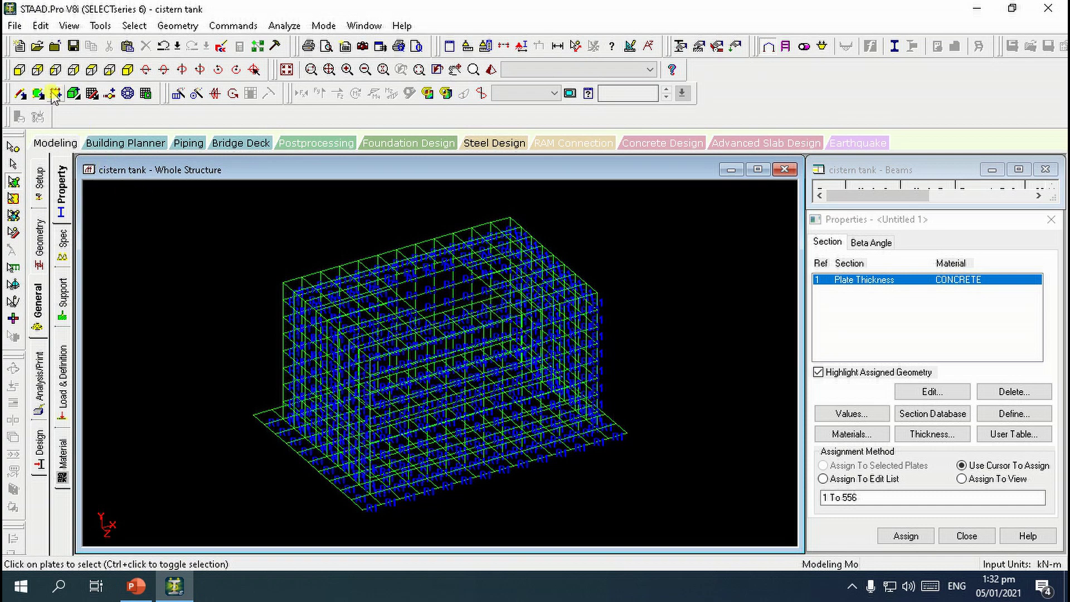
Isolate the top slab's plates in the active window and display them in plan.
left_click(19, 70)
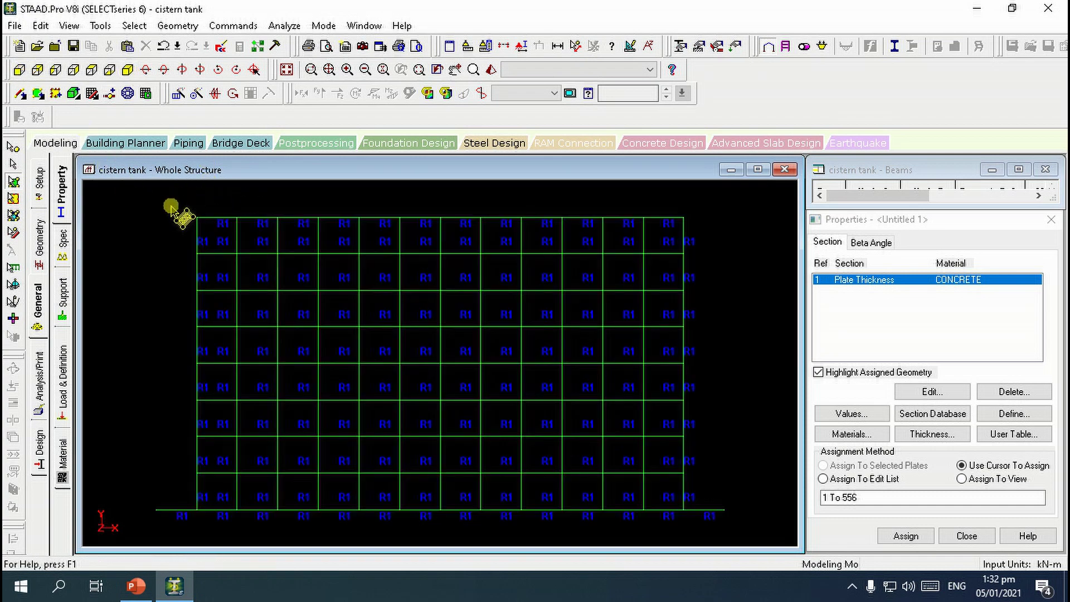
left_click_drag(165, 206, 727, 227)
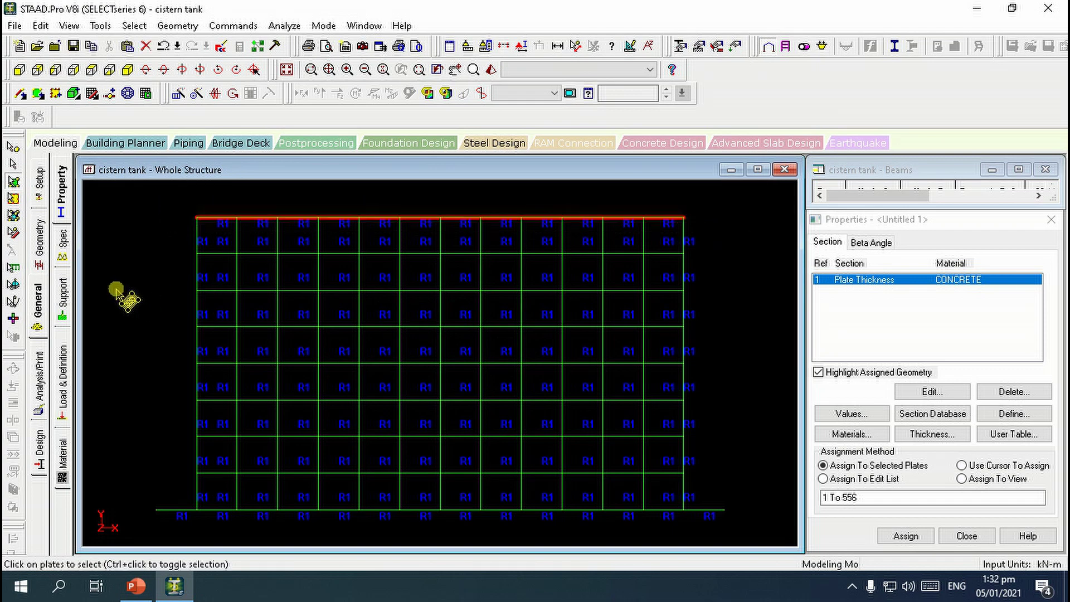
right_click(126, 282)
left_click(177, 436)
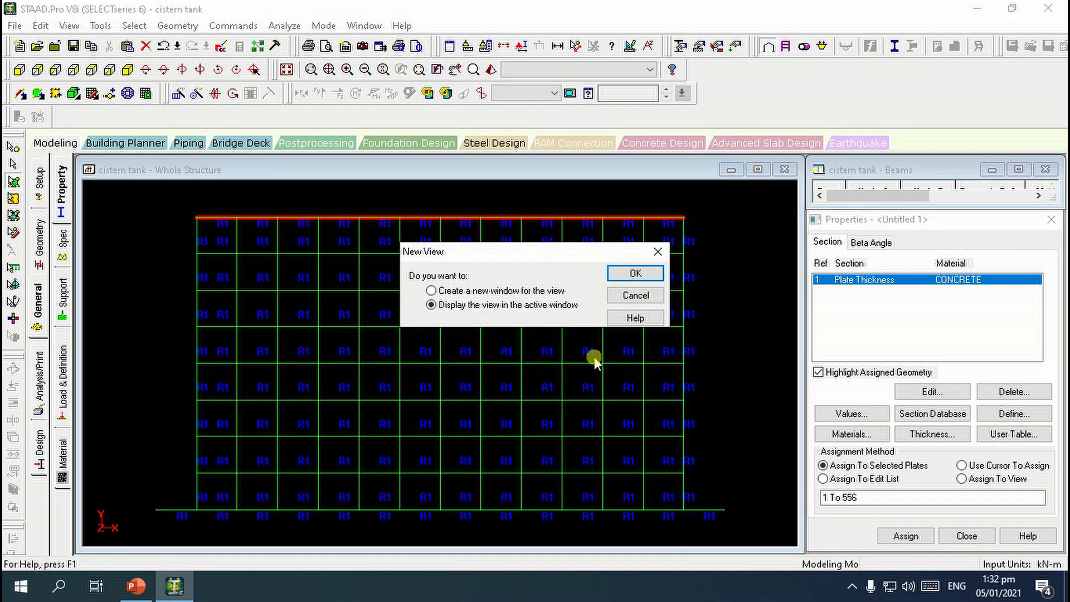
left_click(657, 278)
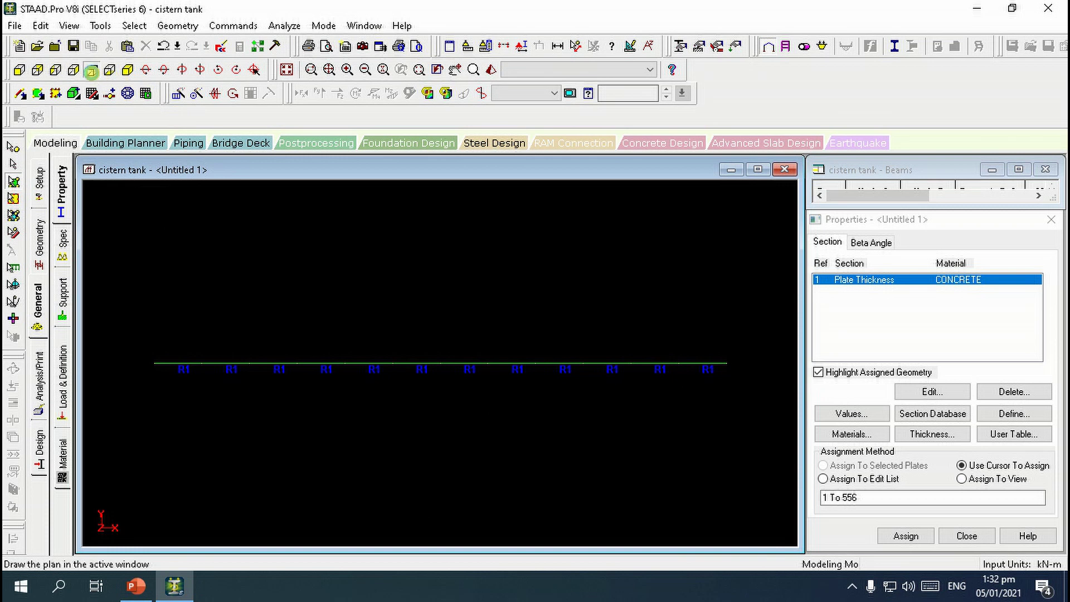
left_click(92, 70)
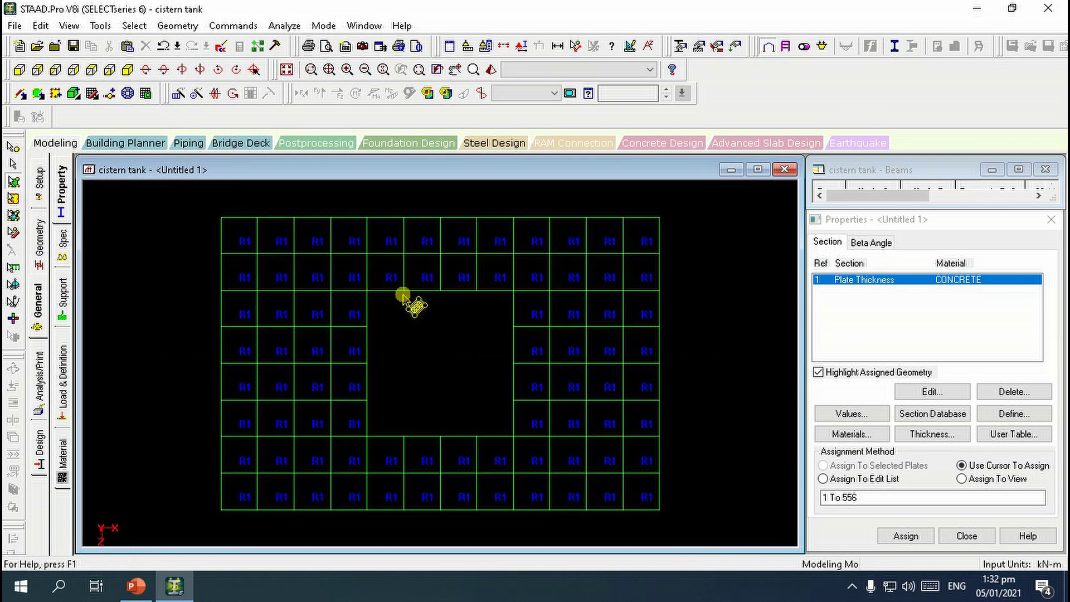
Measure from the slab's upper-left plan corner to both edges of the opening along X and Z, and remove the dimension lines.
left_click(574, 46)
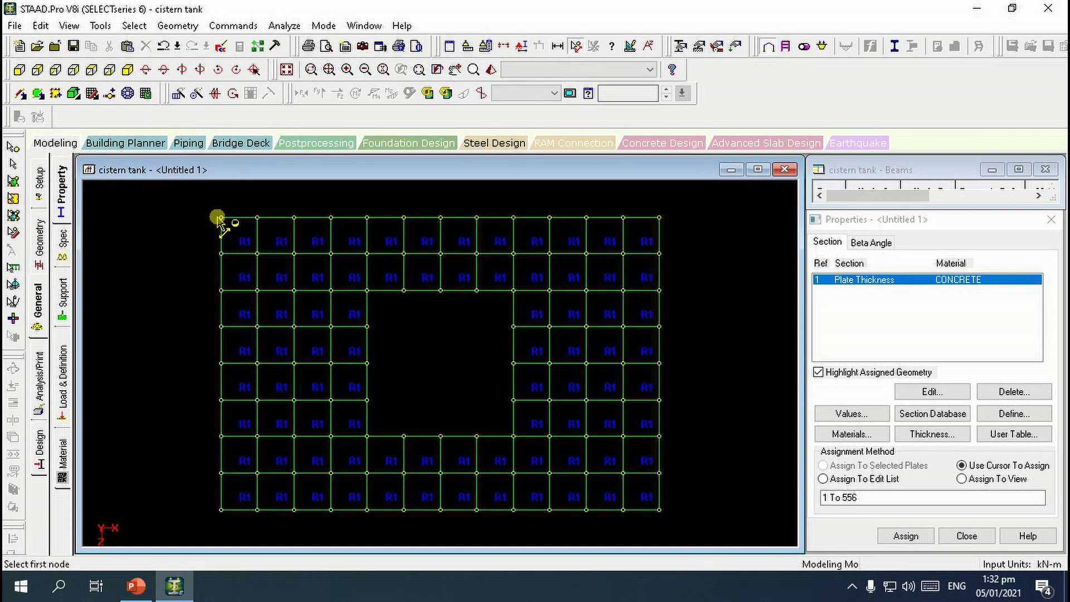
left_click(368, 217)
left_click(221, 218)
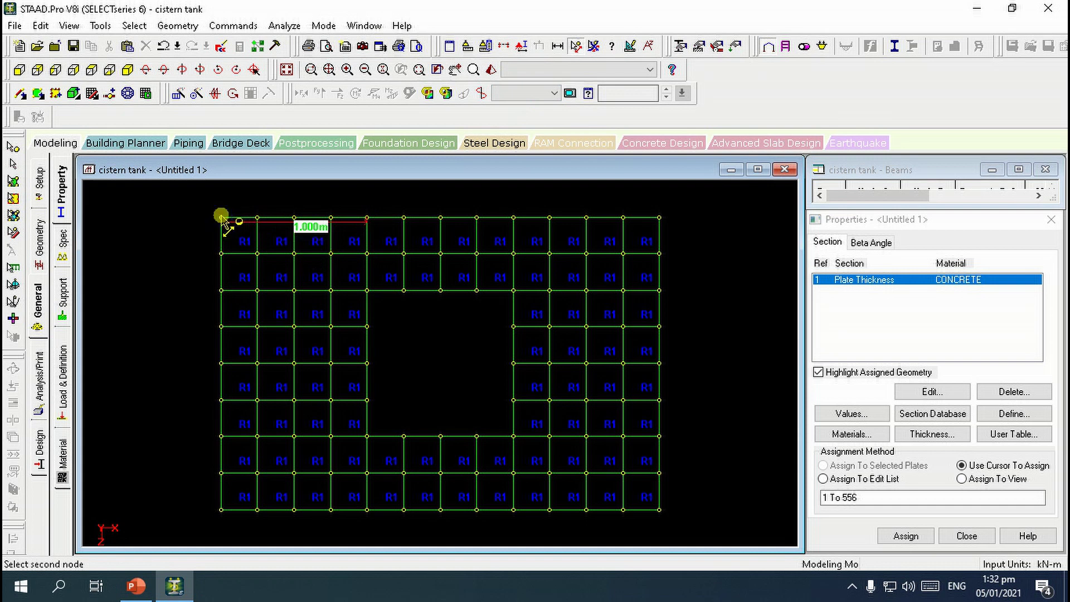
left_click(514, 217)
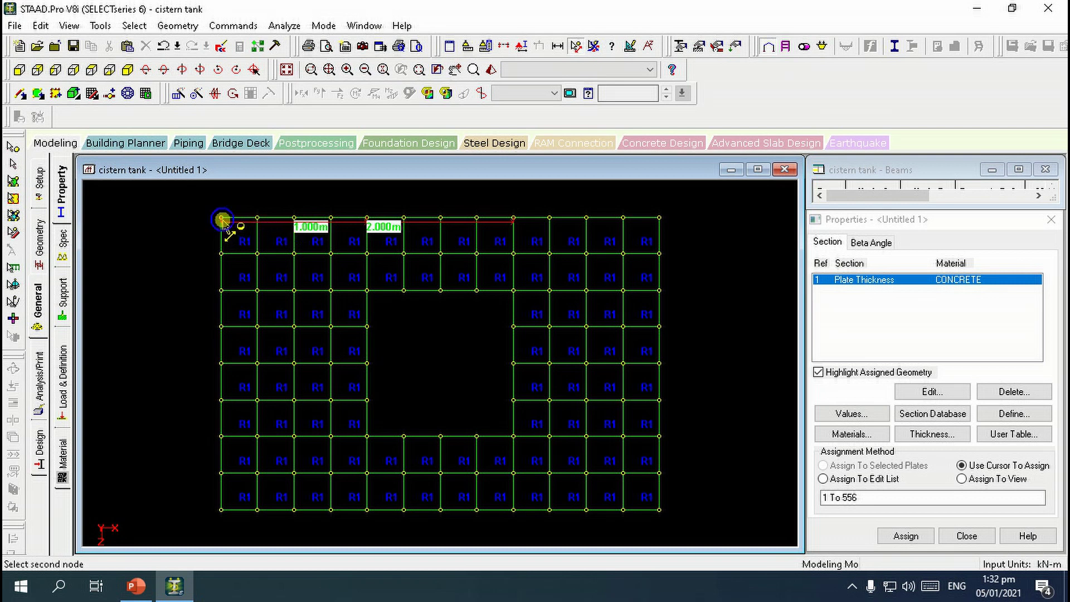
left_click(221, 291)
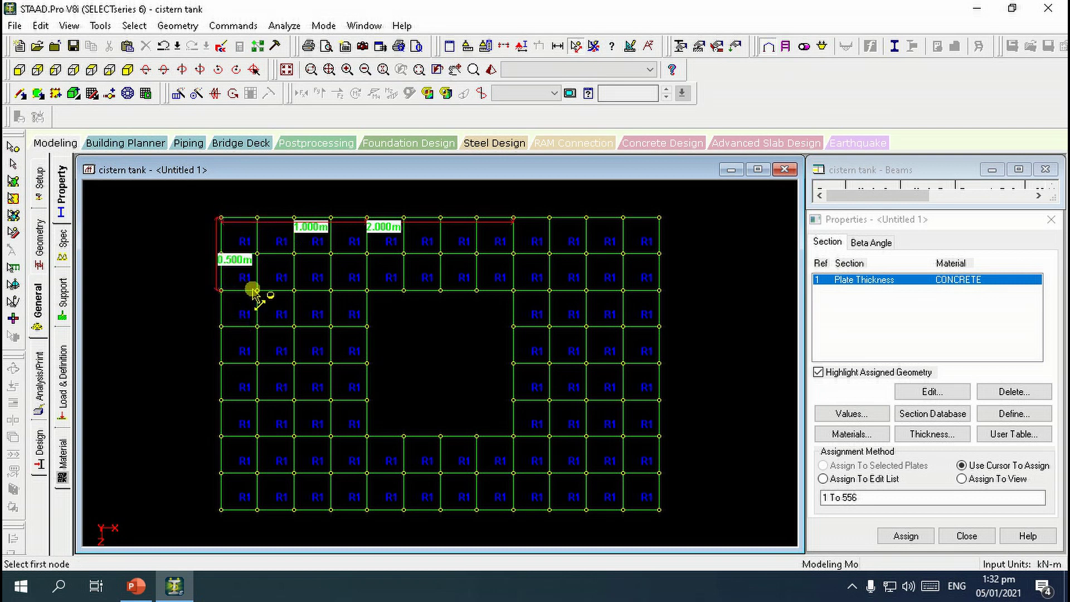
left_click(221, 217)
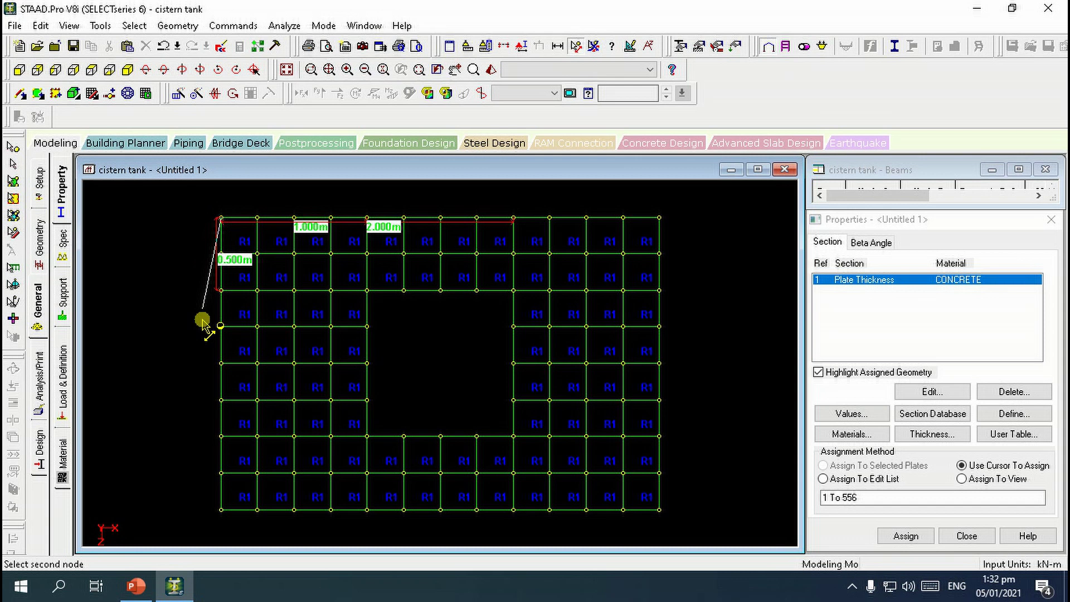
left_click(221, 436)
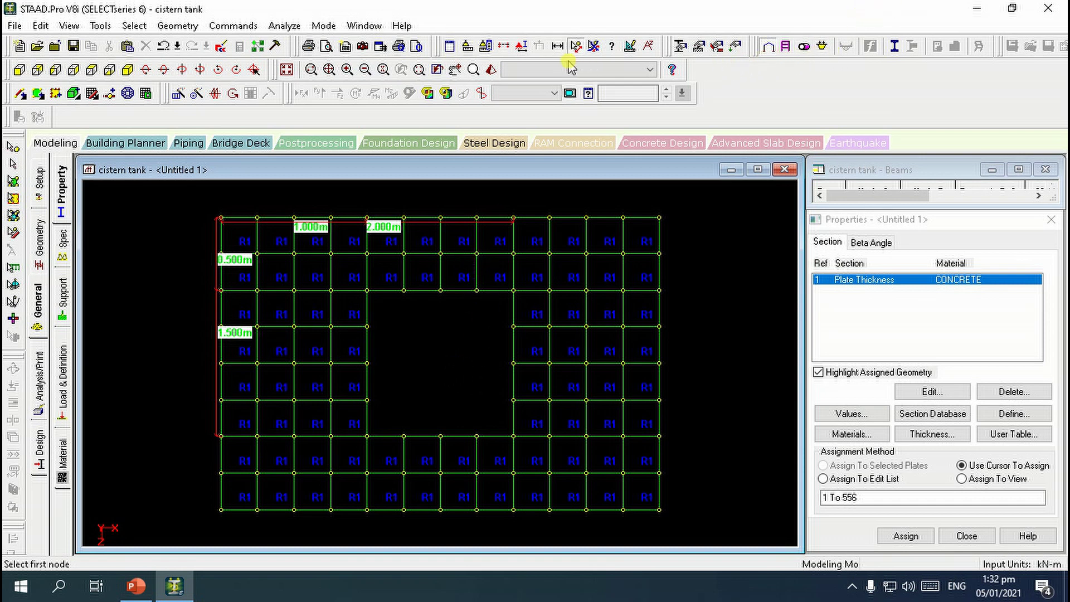
left_click(594, 48)
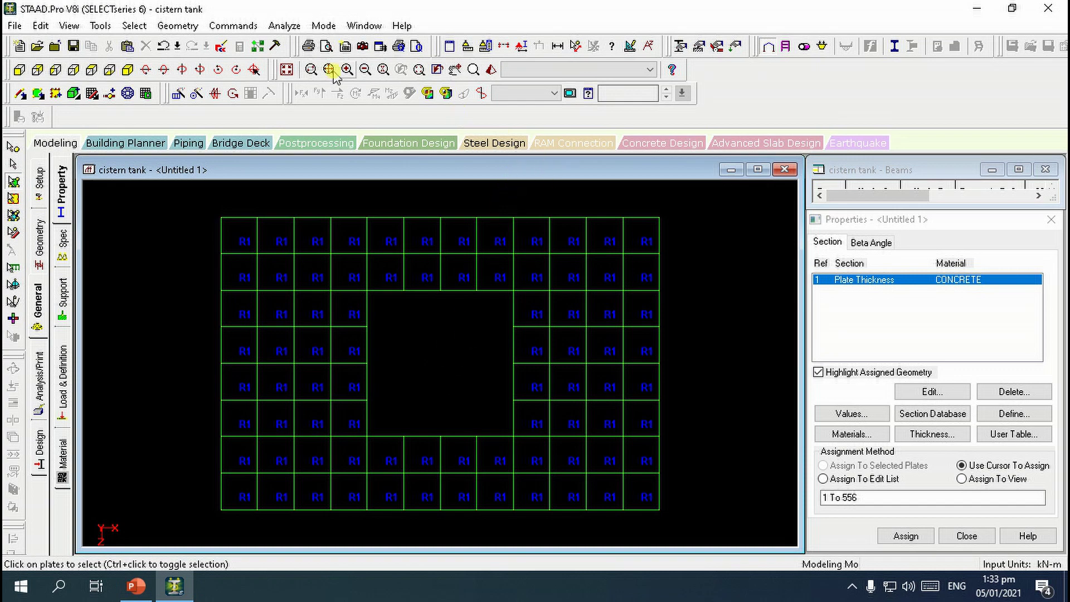
Run the Structure Wizard and open the polygonal plate with holes prototype from the Surface/Plate Models.
left_click(178, 26)
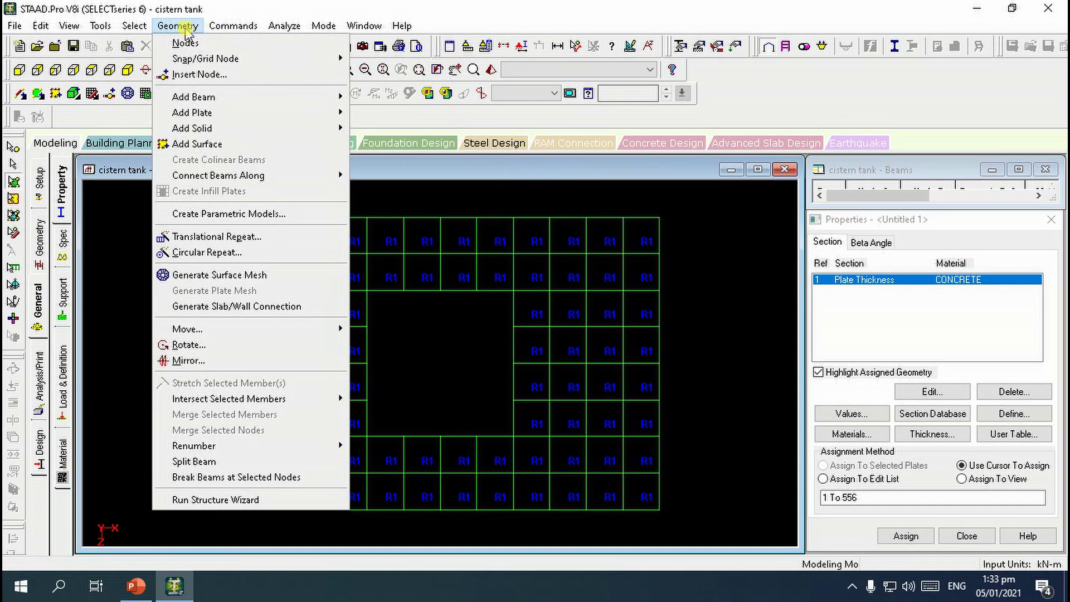
left_click(244, 500)
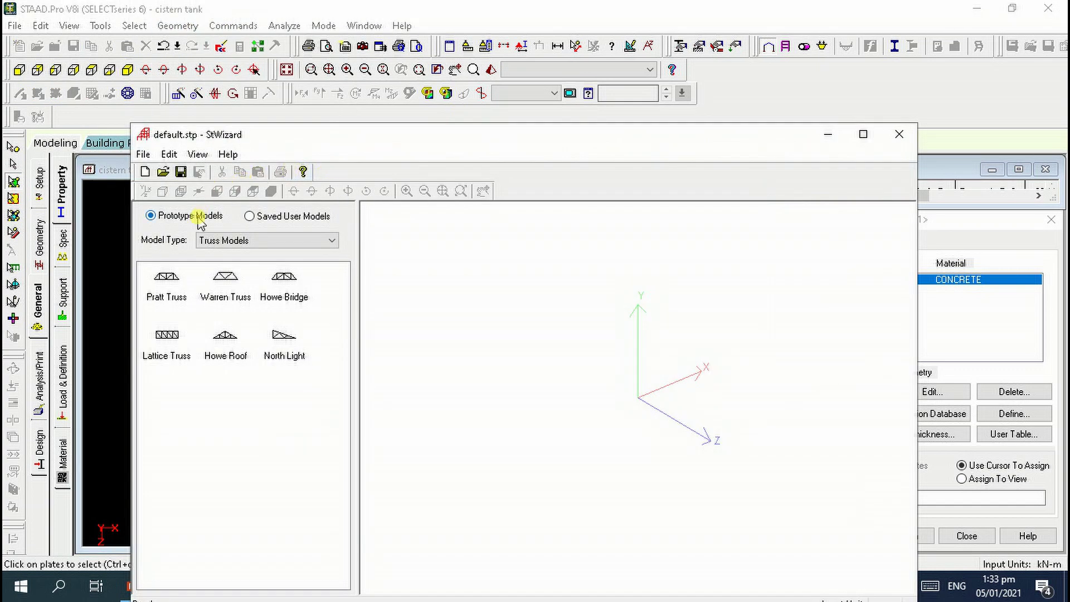
left_click(231, 241)
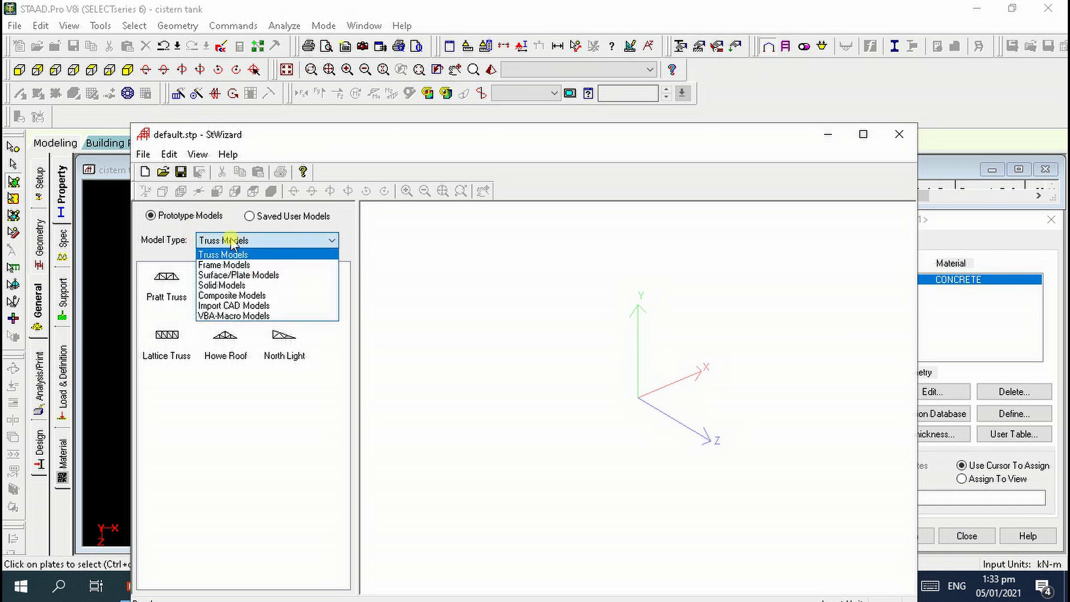
left_click(238, 272)
double_click(171, 288)
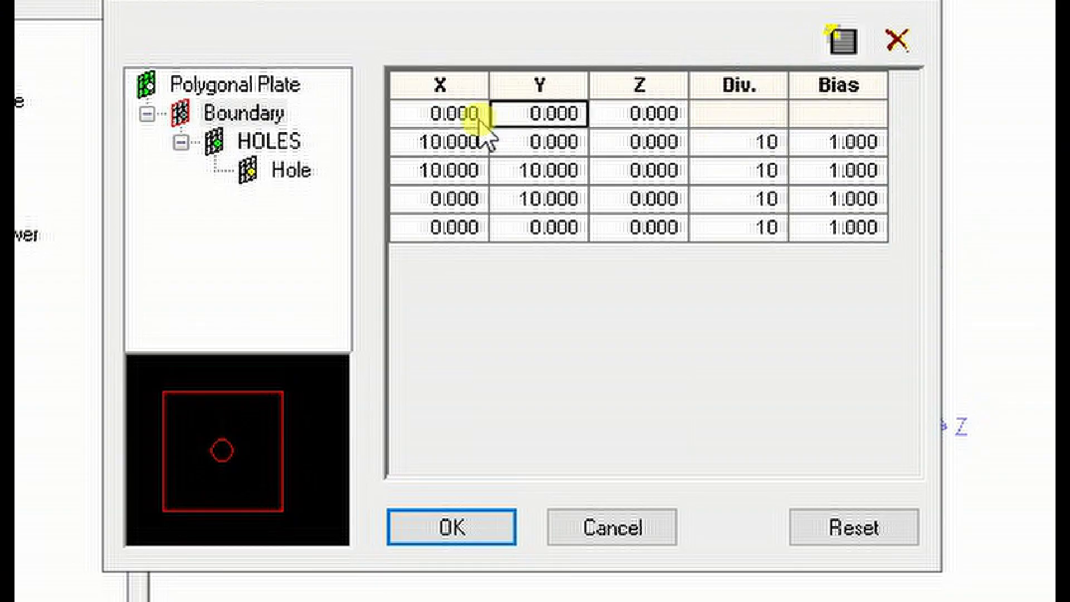
Set the first boundary point of the polygonal plate to X 1, Y 1.8 and Z .5.
left_click(501, 304)
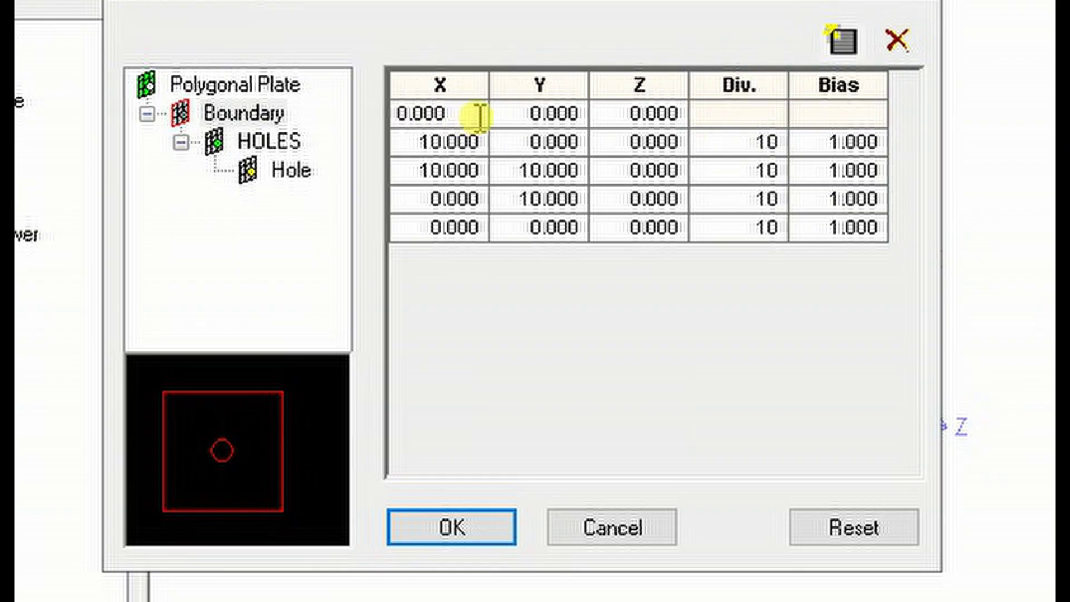
left_click_drag(479, 116, 354, 125)
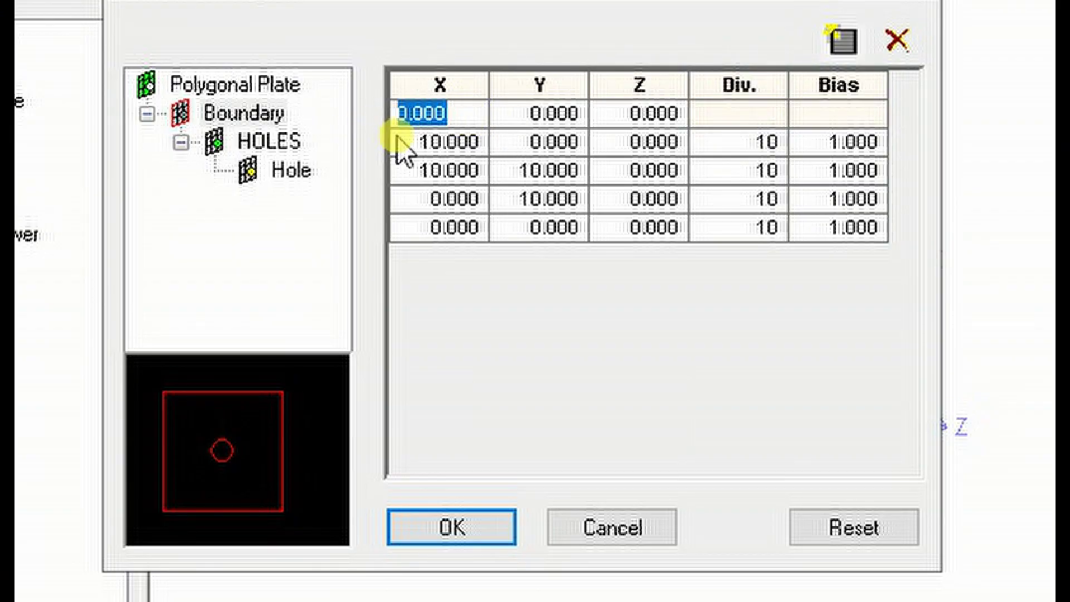
type("1")
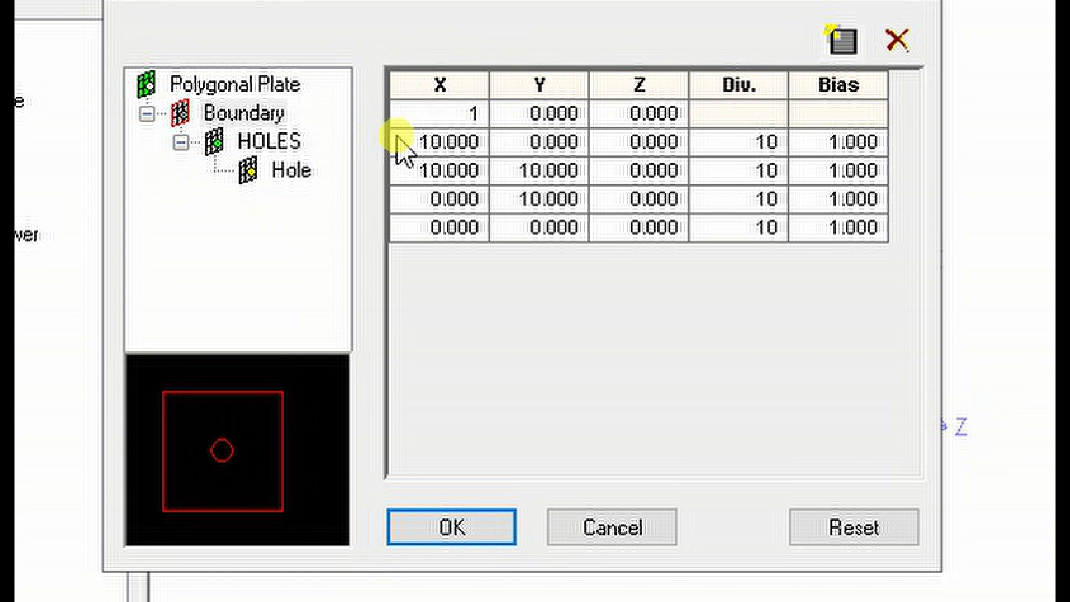
key("Tab")
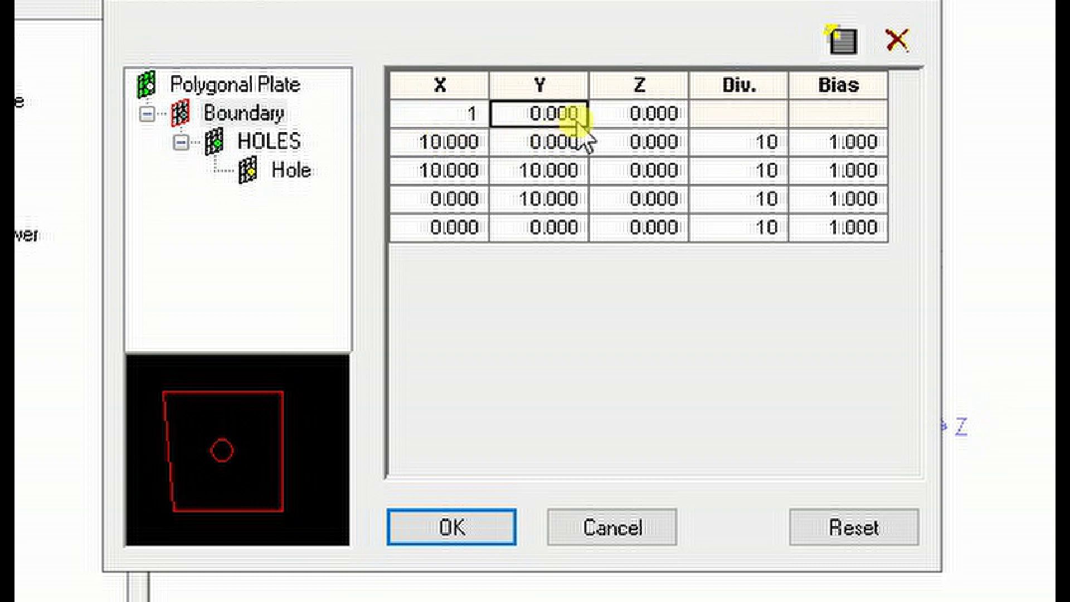
type("1.8")
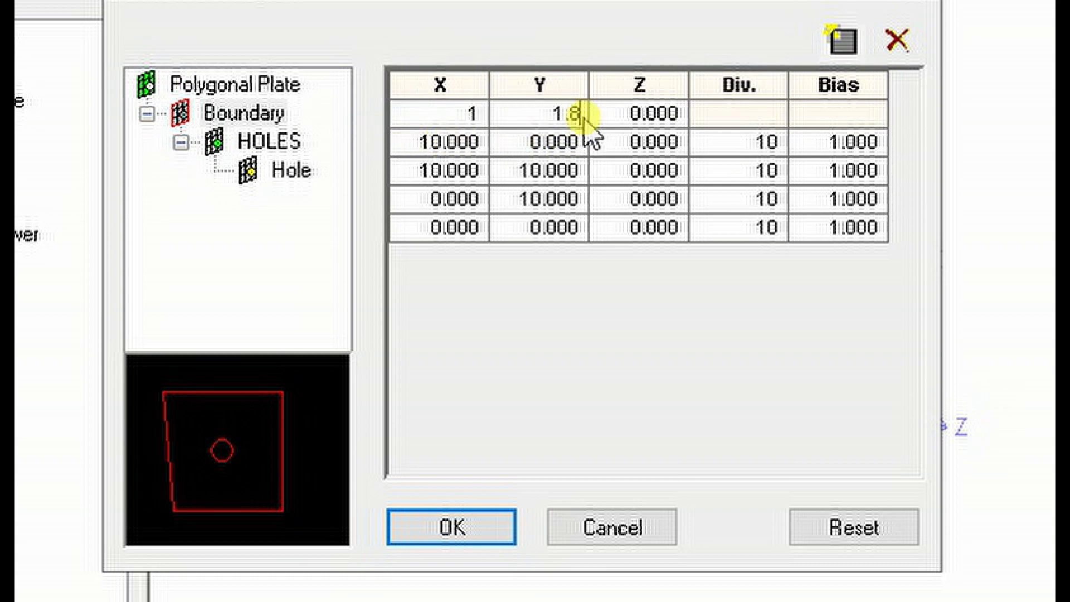
key("Tab")
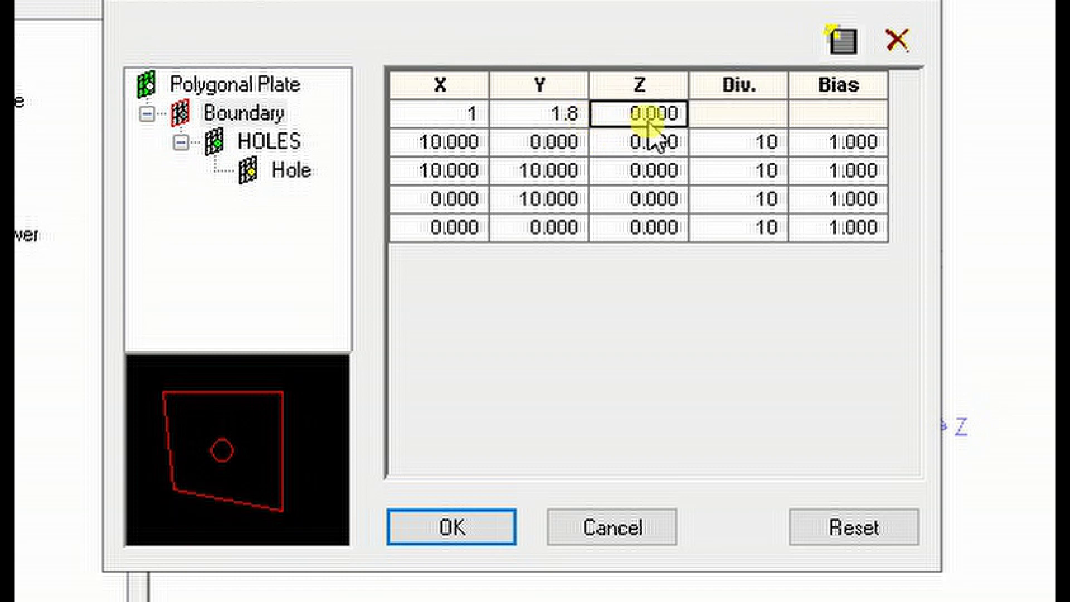
type(".5")
key("Return")
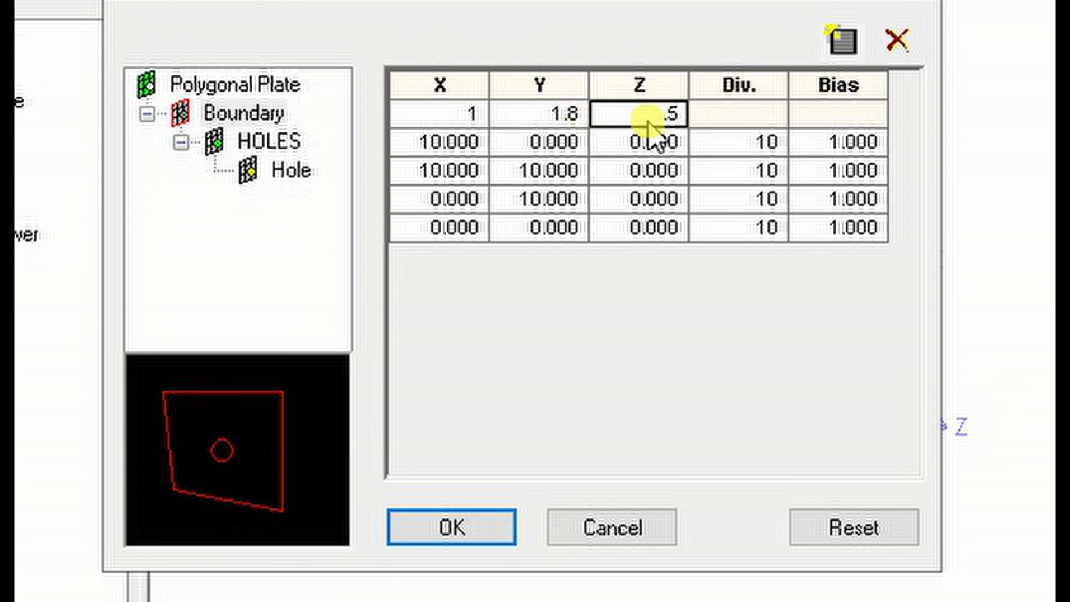
Set the second boundary point of the polygonal plate to X 2, Y 1.8 and Z .5.
left_click(461, 146)
left_click(440, 143)
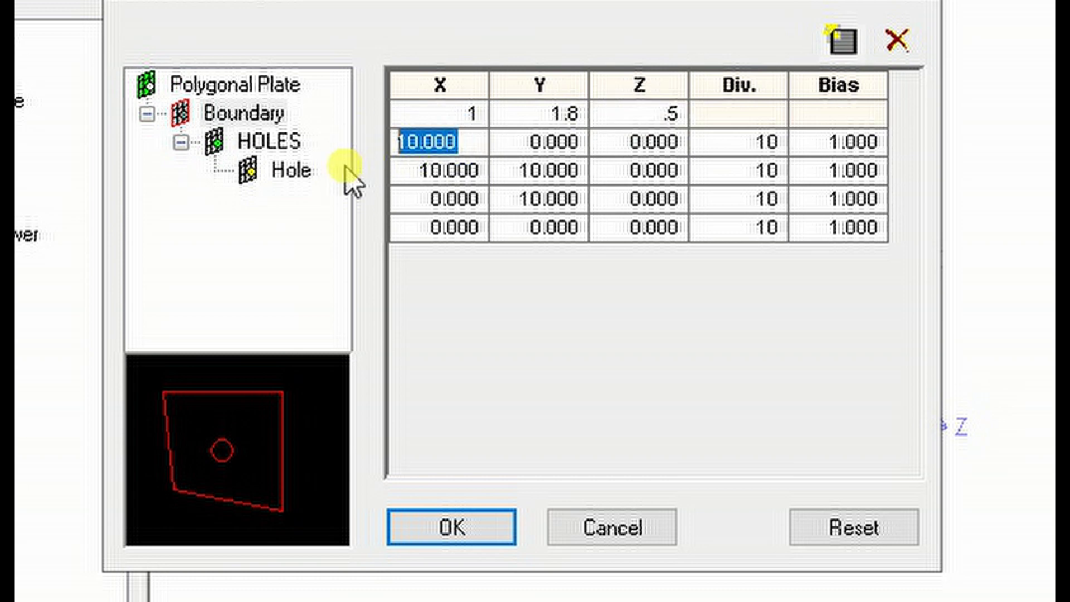
type("2")
key("Tab")
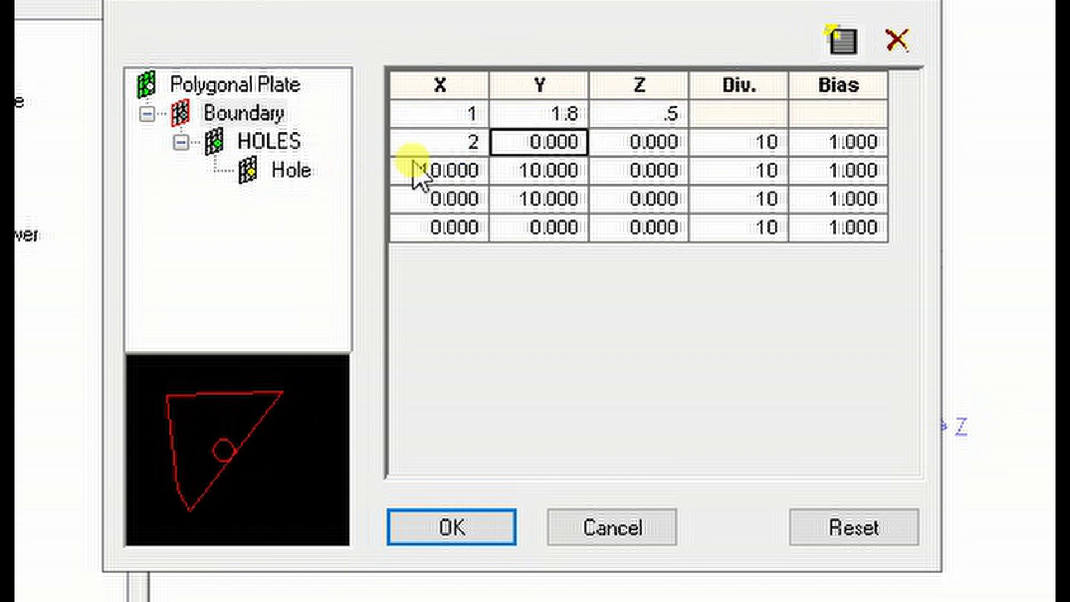
left_click(574, 144)
type("1.78")
key("BackSpace")
key("BackSpace")
type("8")
key("Tab")
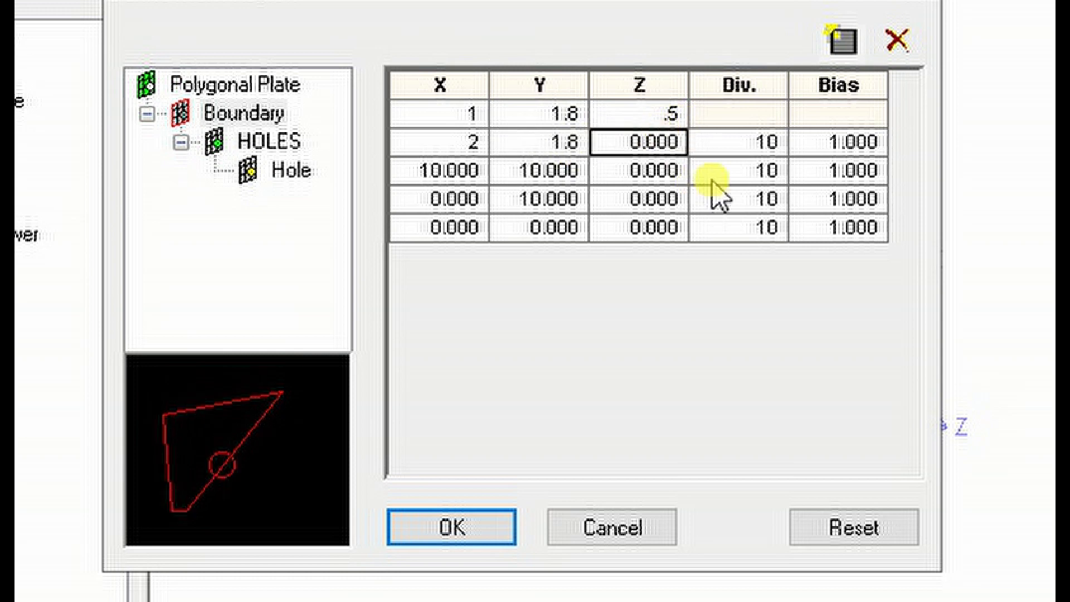
left_click(674, 146)
type(".5")
key("Tab")
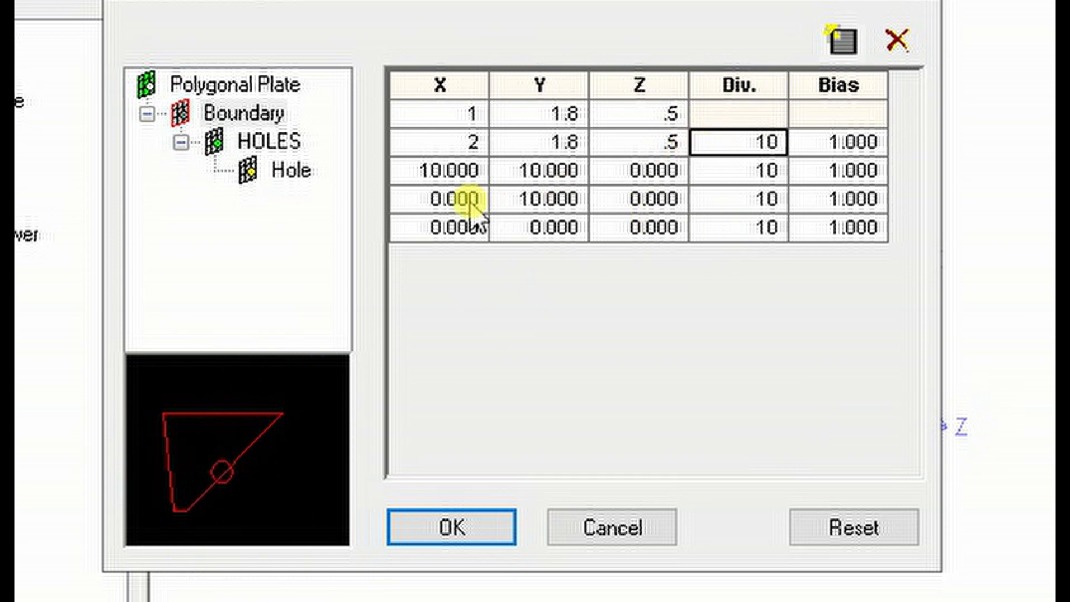
Set the third boundary point of the polygonal plate to X 2, Y 1.8 and Z 1.5.
left_click(473, 177)
left_click(471, 175)
left_click_drag(470, 175, 324, 209)
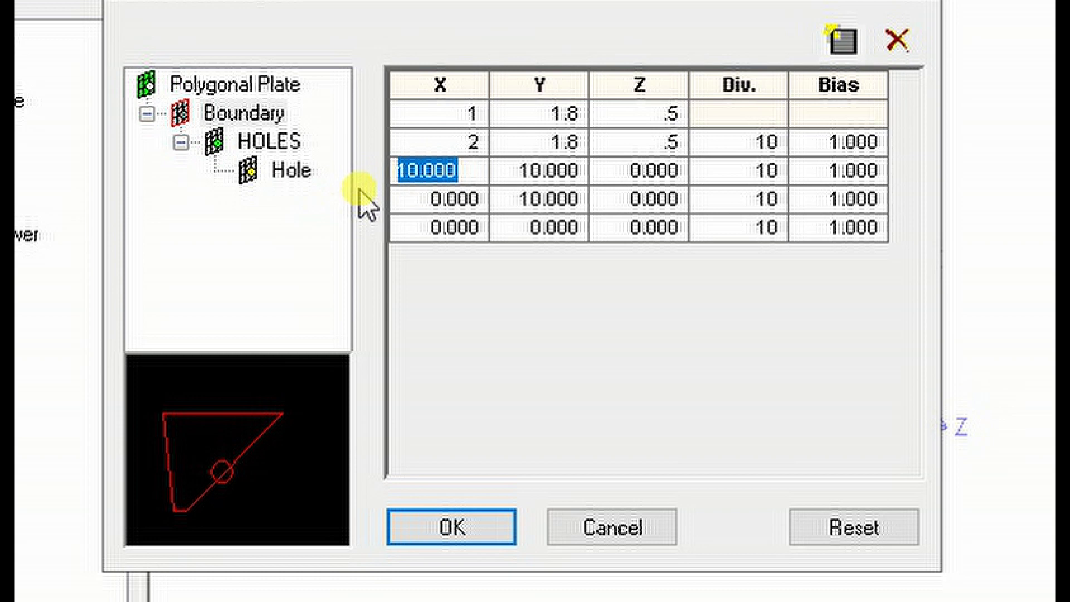
type("2")
key("Tab")
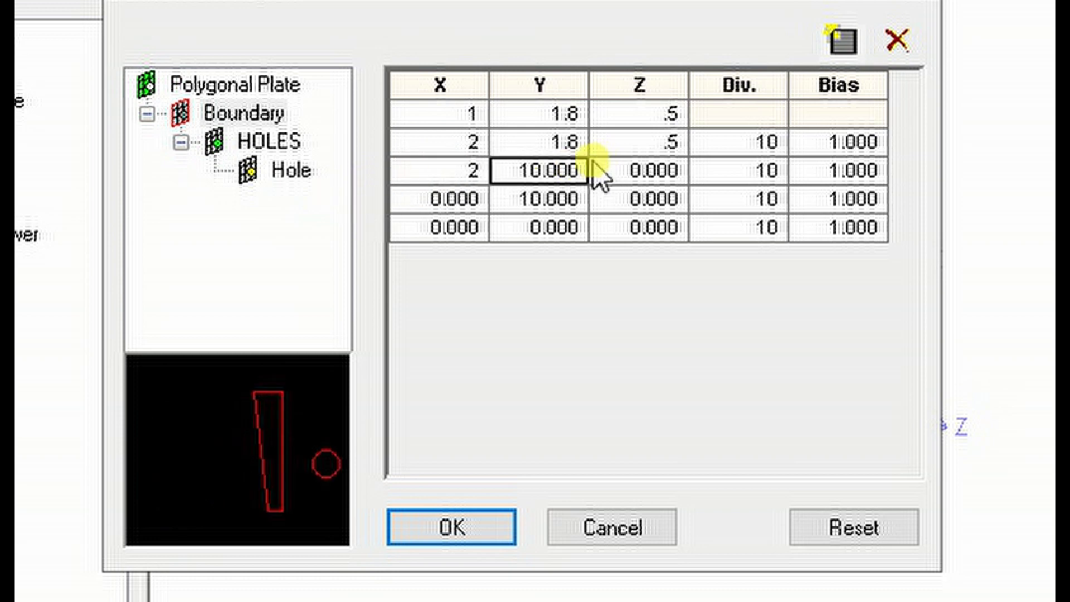
type("1.8")
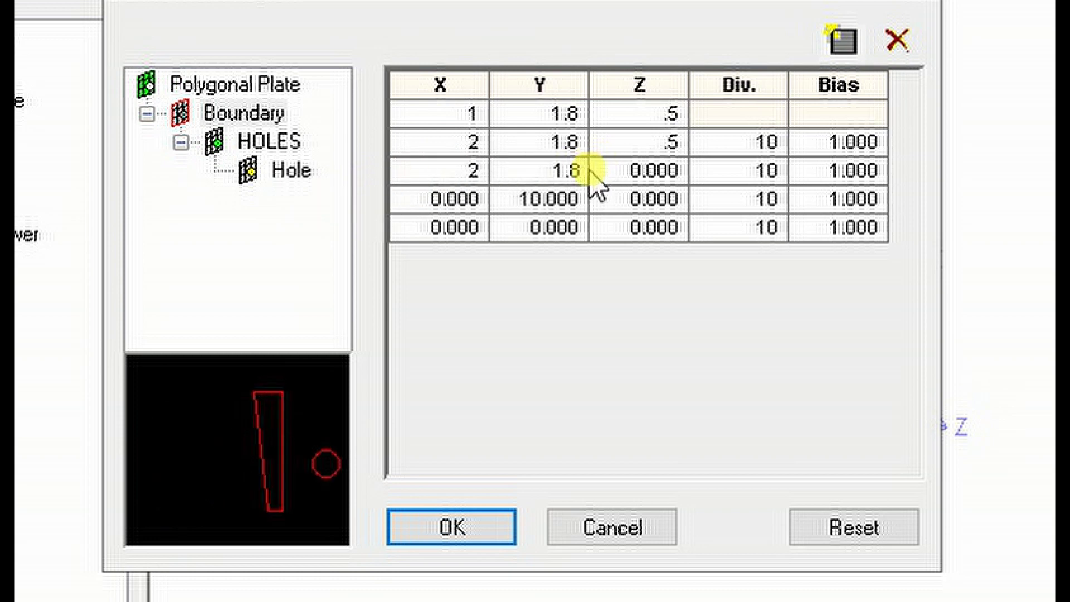
key("Tab")
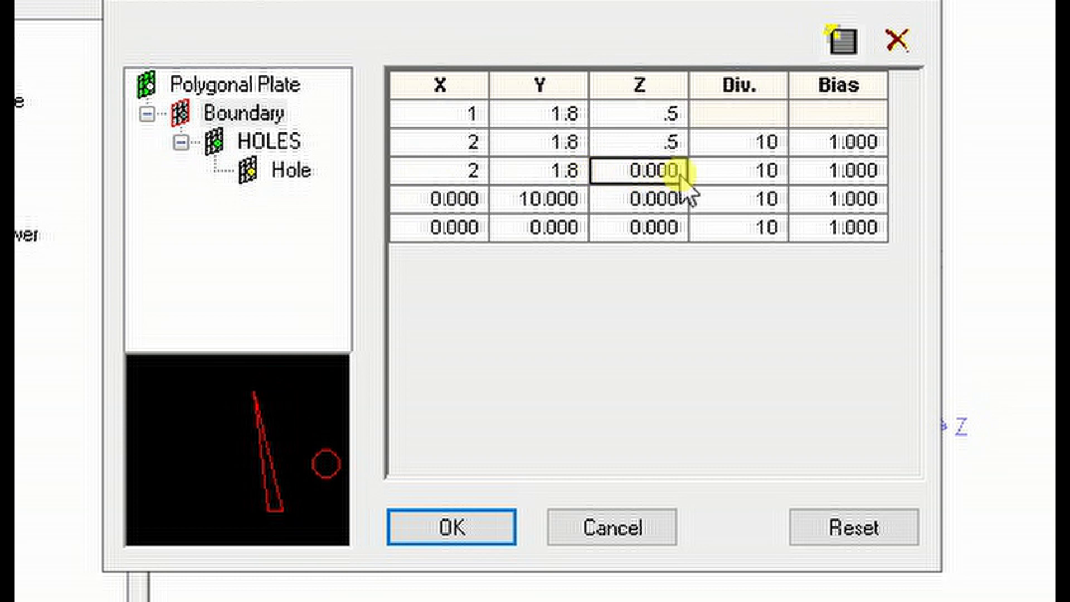
type("1.5")
key("Tab")
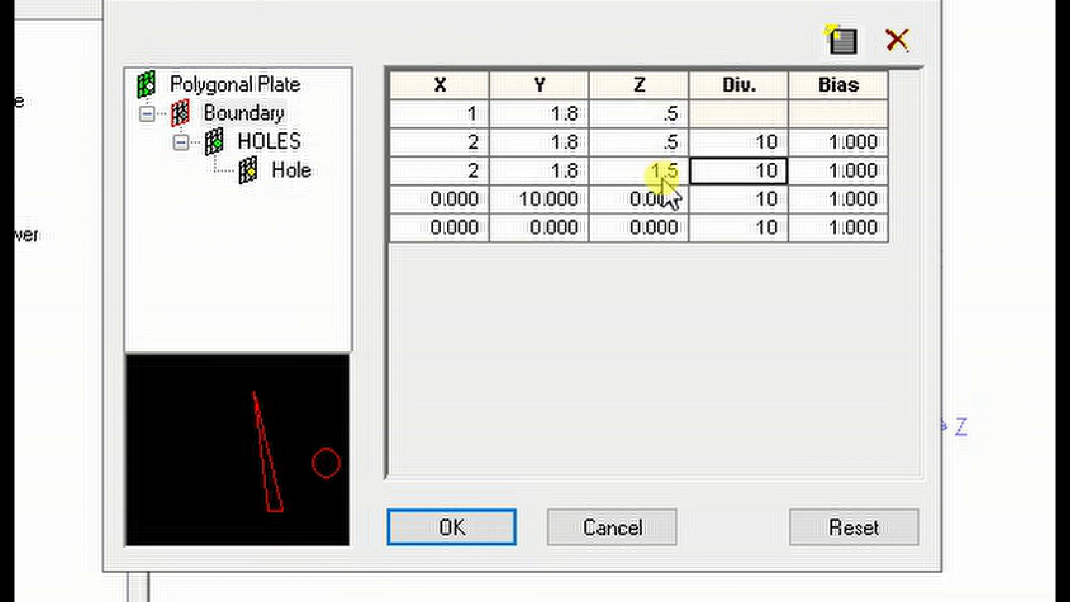
Set the fourth boundary point of the polygonal plate to X 1, Y 1.8 and Z 1.5.
left_click(469, 206)
left_click(466, 203)
left_click_drag(466, 203, 327, 218)
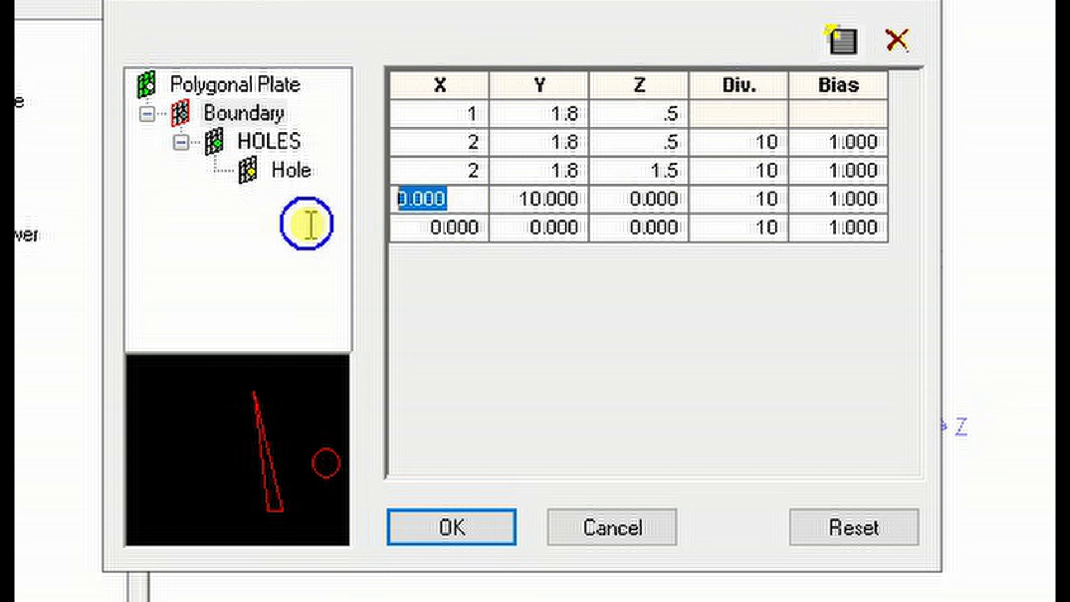
type("1")
key("Tab")
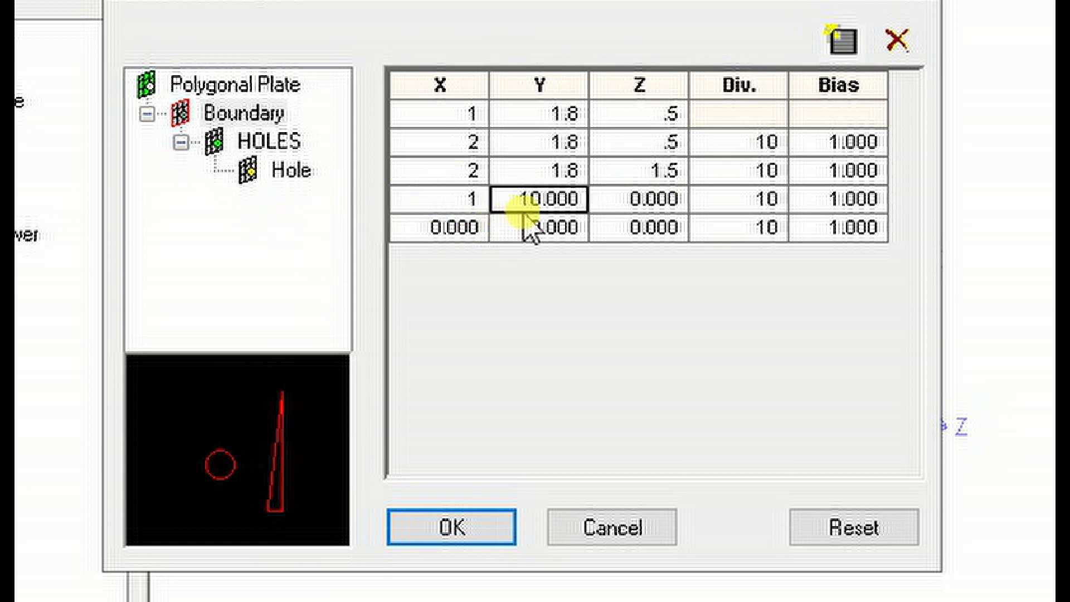
type("1.8")
left_click(659, 203)
left_click(658, 198)
left_click_drag(657, 198, 524, 245)
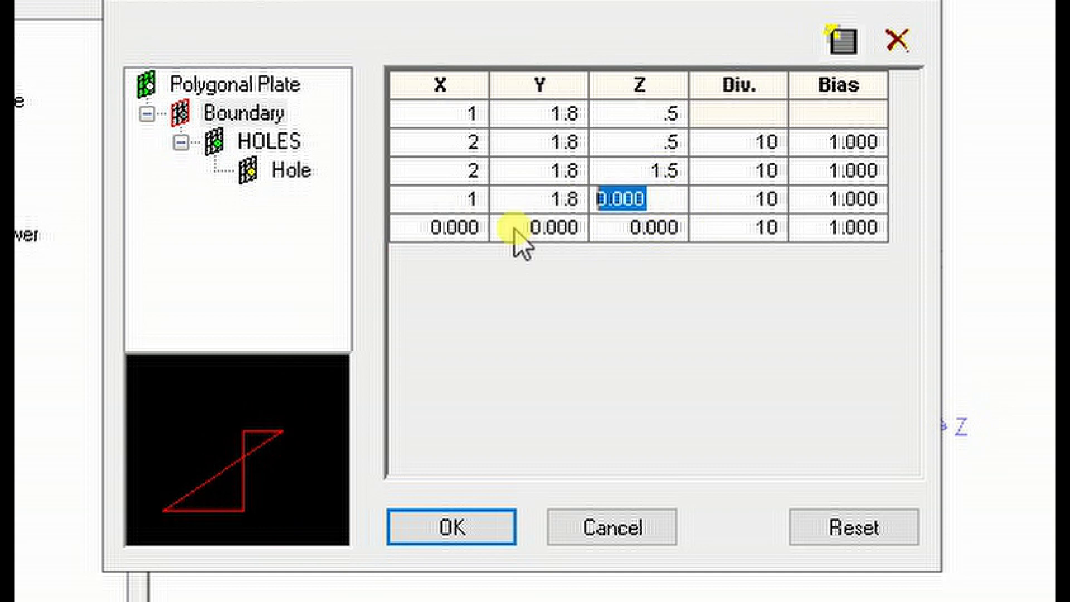
type("1.5")
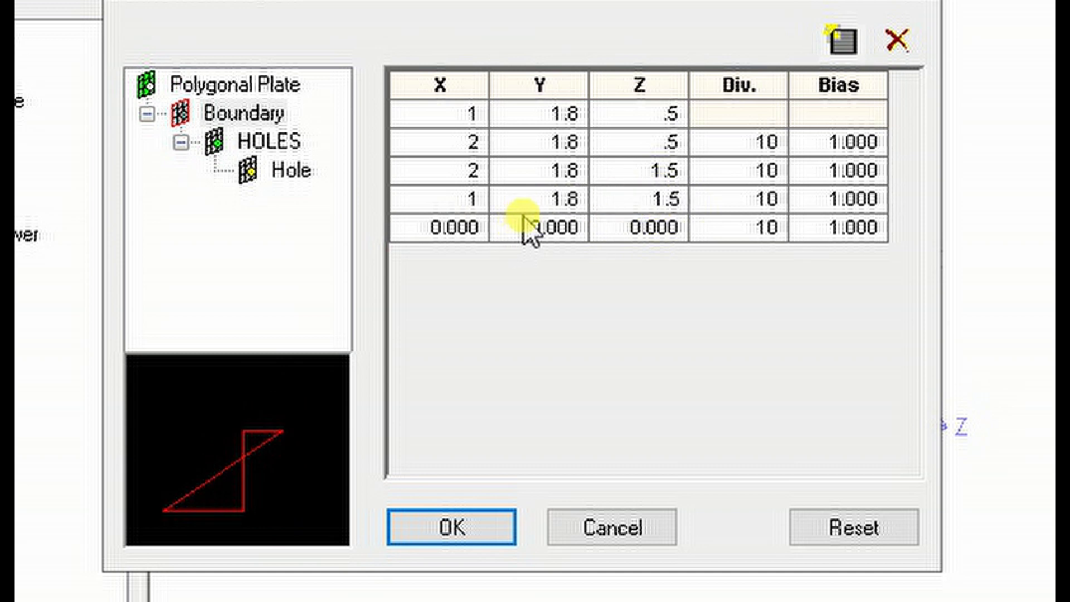
key("Tab")
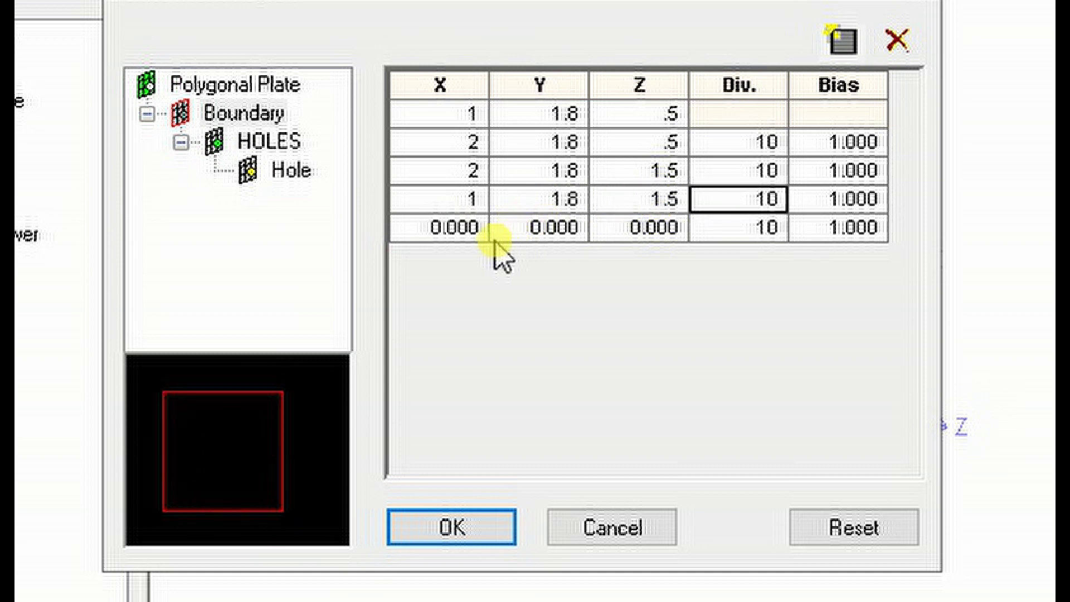
Close the polygonal plate's boundary with a fifth point at X 1, Y 1.8 and Z .5.
left_click(477, 239)
left_click(482, 234)
double_click(468, 231)
type("1")
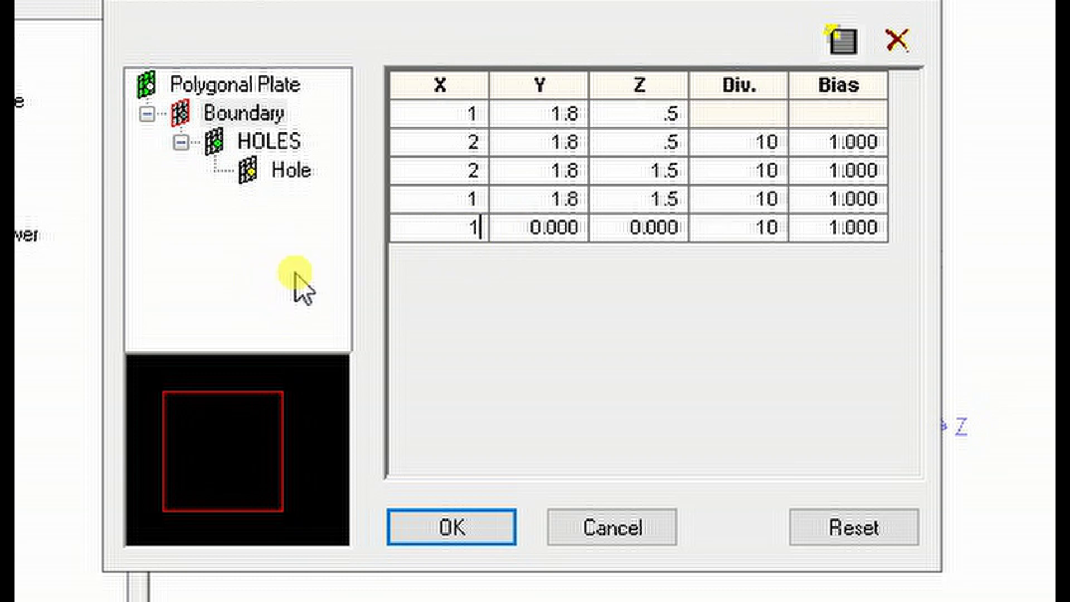
left_click(575, 237)
left_click_drag(576, 229, 404, 258)
type("1.8")
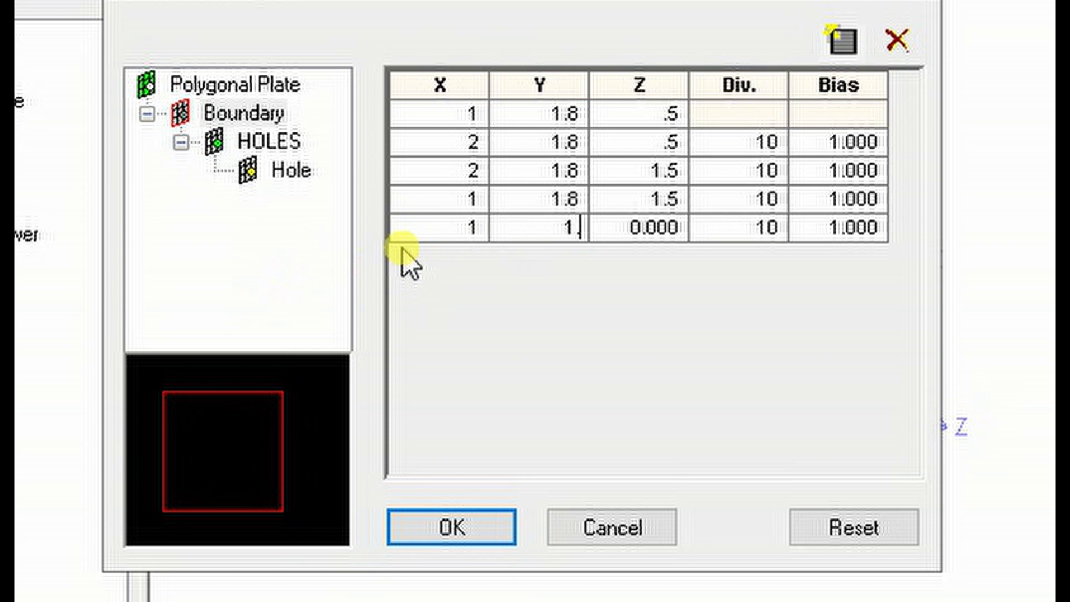
left_click(655, 231)
left_click_drag(663, 232, 497, 268)
type(".5")
key("Tab")
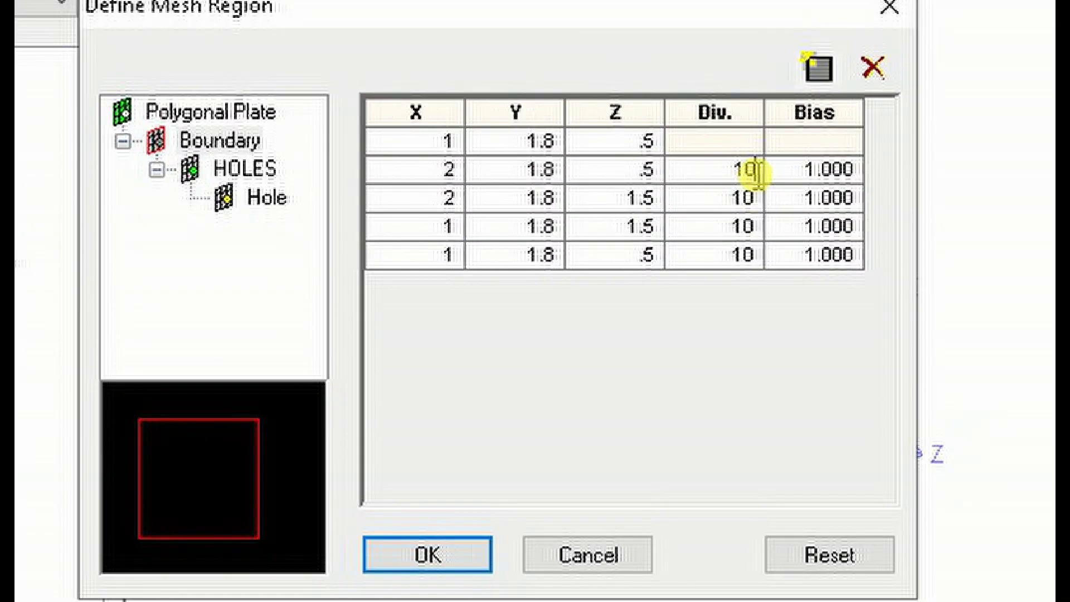
Set the divisions to 4 on all four boundary edges of the polygonal plate.
double_click(757, 170)
type("4")
left_click(747, 202)
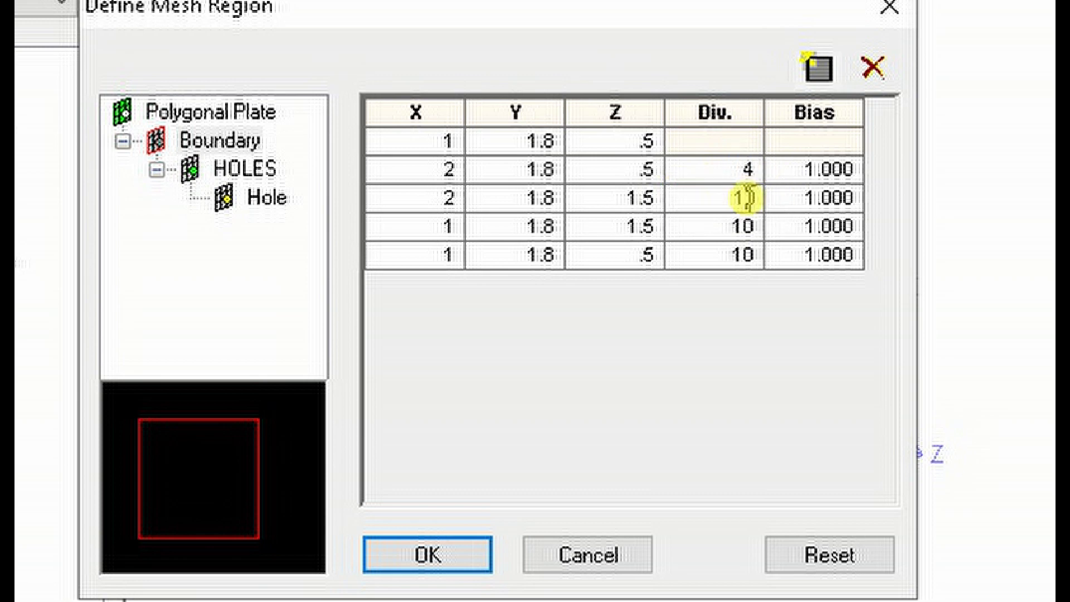
double_click(748, 199)
type("4")
left_click(757, 223)
left_click(723, 255)
left_click(747, 225)
double_click(752, 226)
type("4")
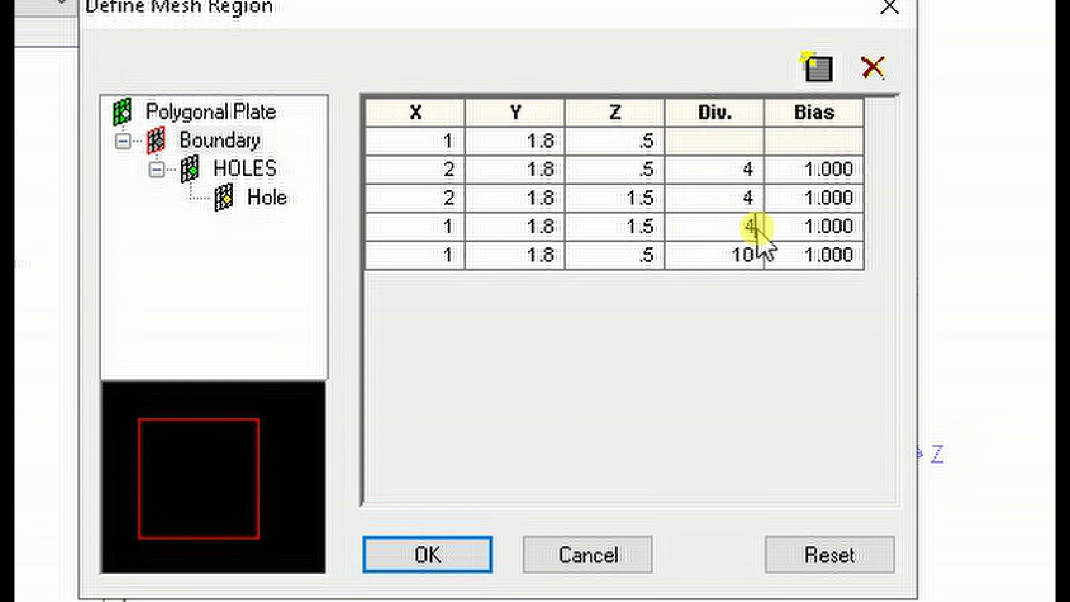
left_click(758, 255)
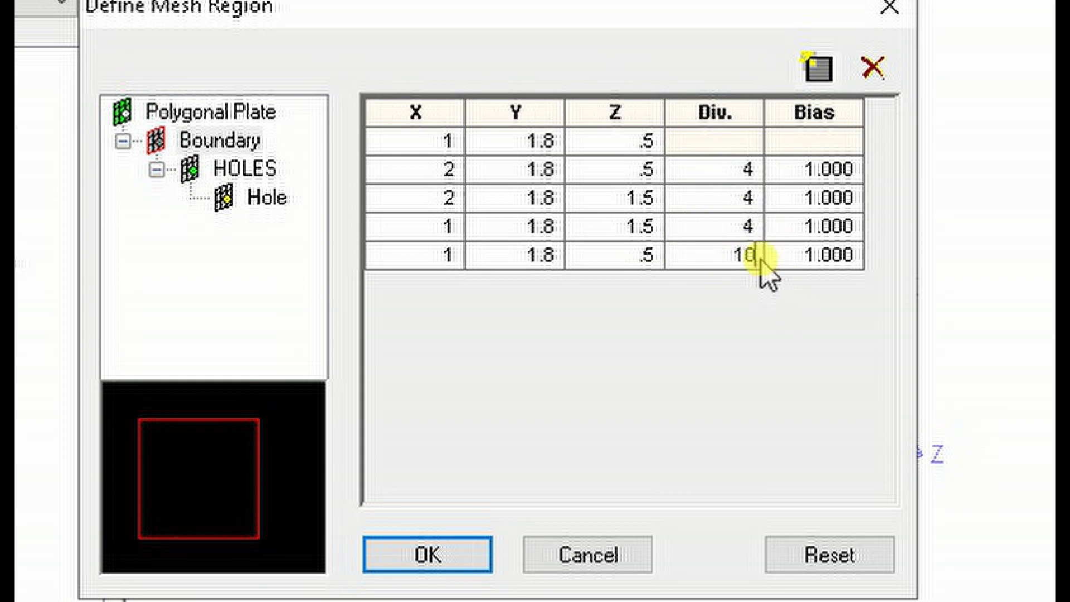
type("4")
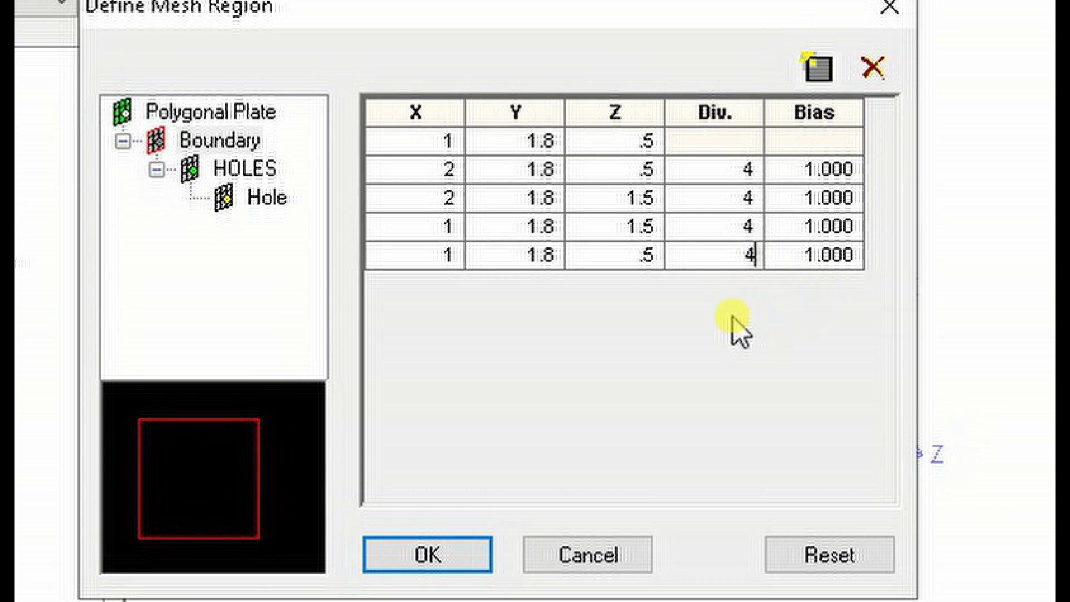
key("Tab")
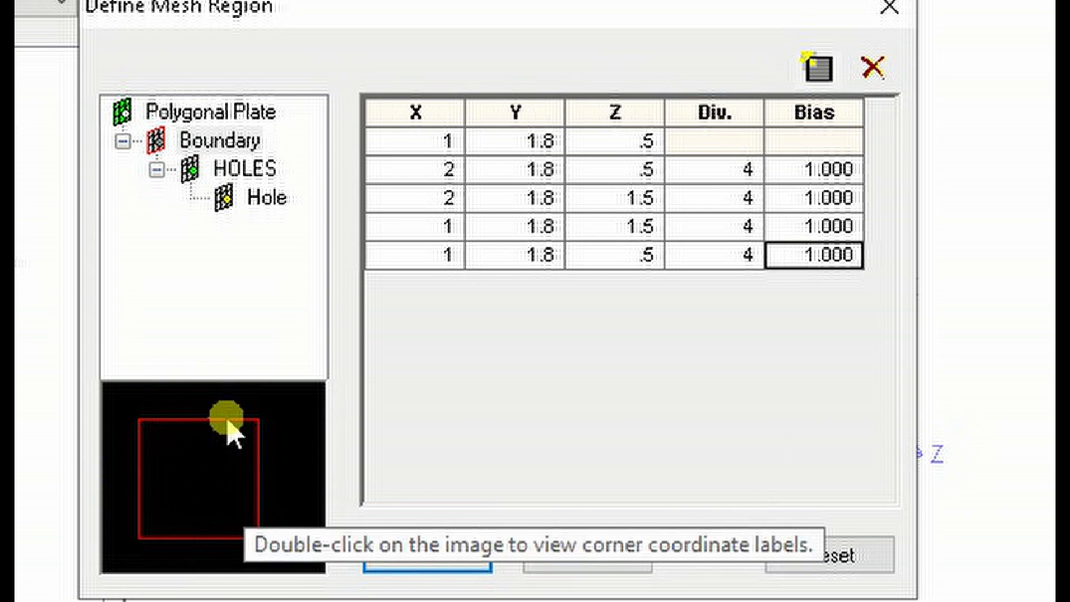
Set the origin of the plate's circular hole to X 1.5, Y 1.8 and Z 1.
left_click(261, 200)
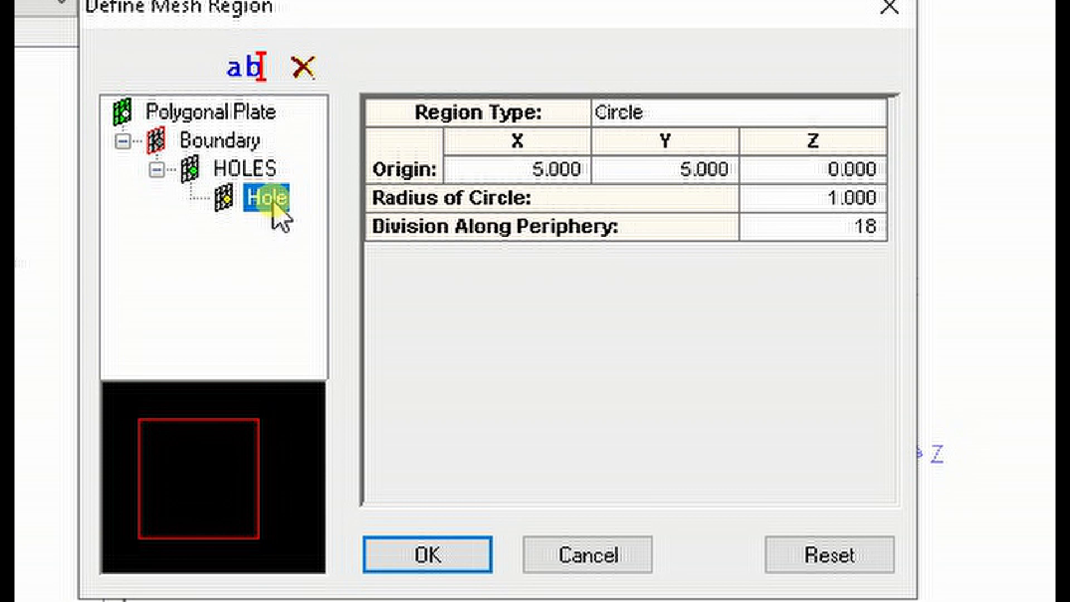
left_click(564, 170)
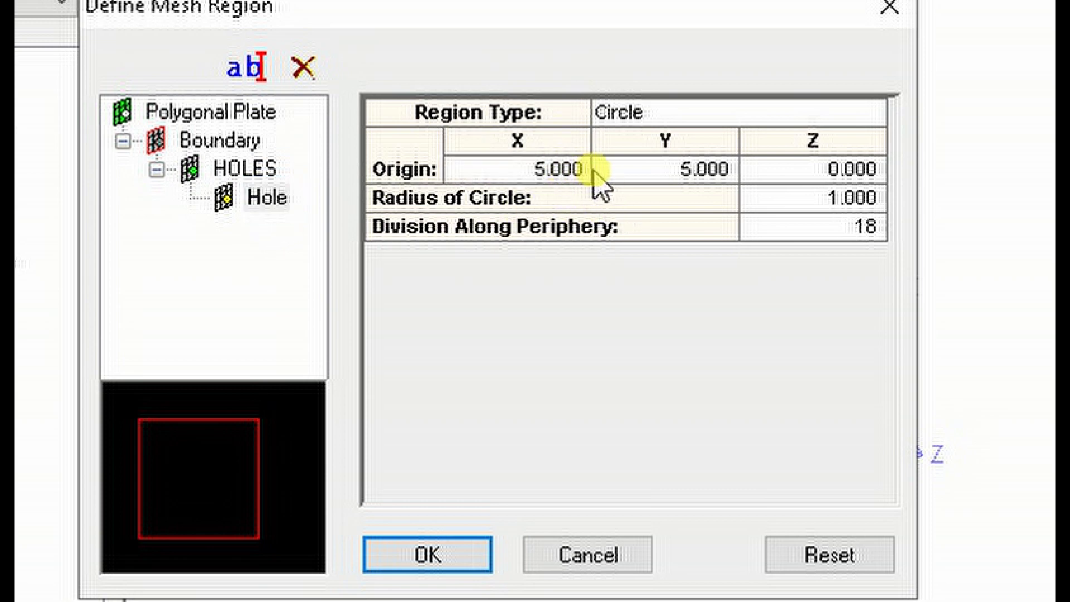
left_click_drag(580, 174, 458, 190)
type("1.5")
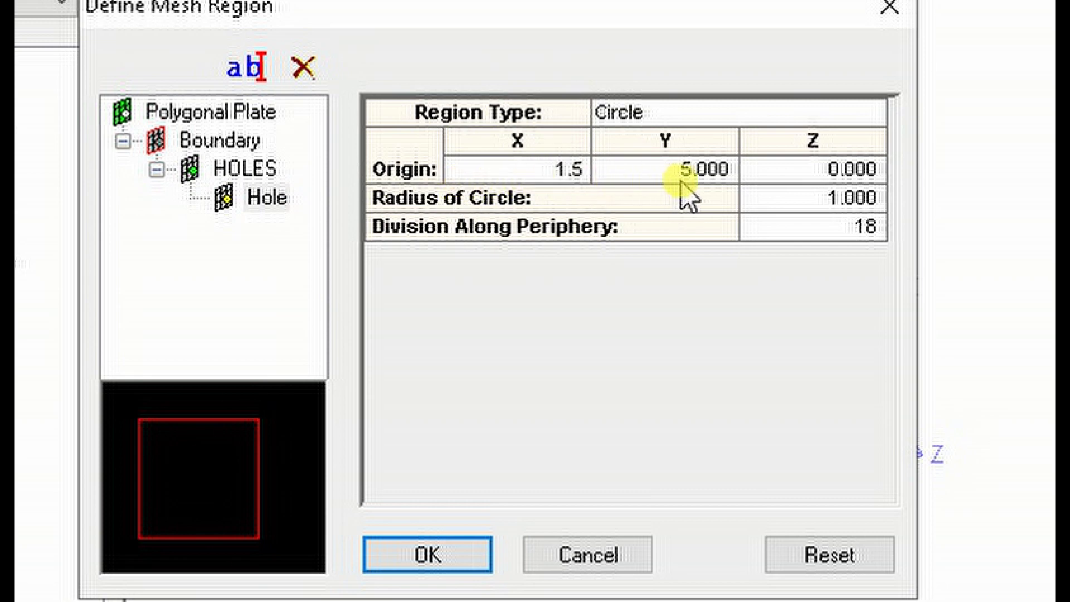
left_click(720, 170)
left_click_drag(728, 170, 530, 203)
type("1.8")
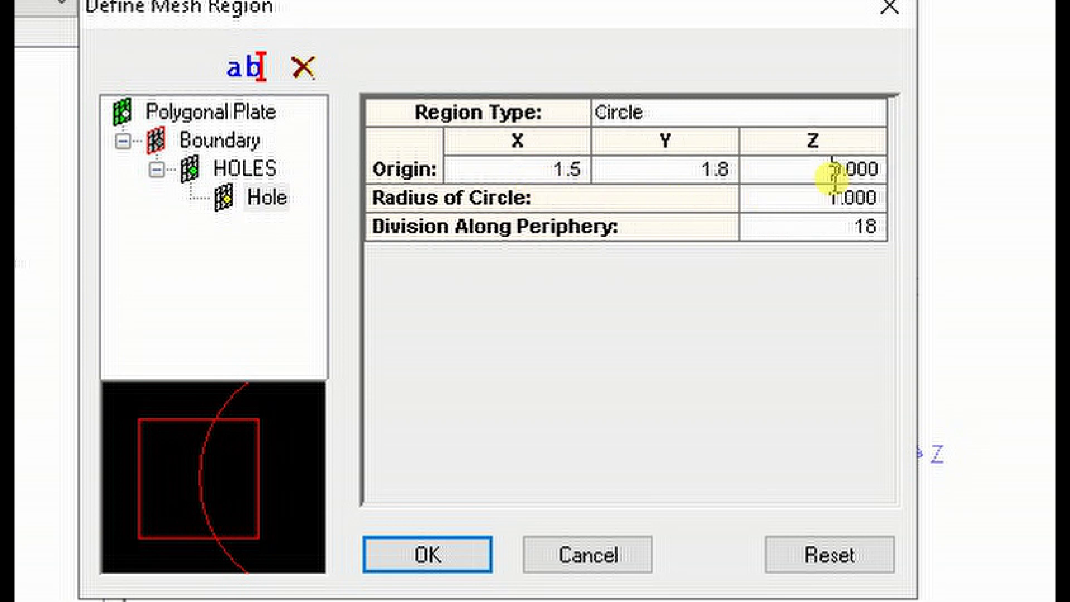
left_click_drag(881, 169, 782, 168)
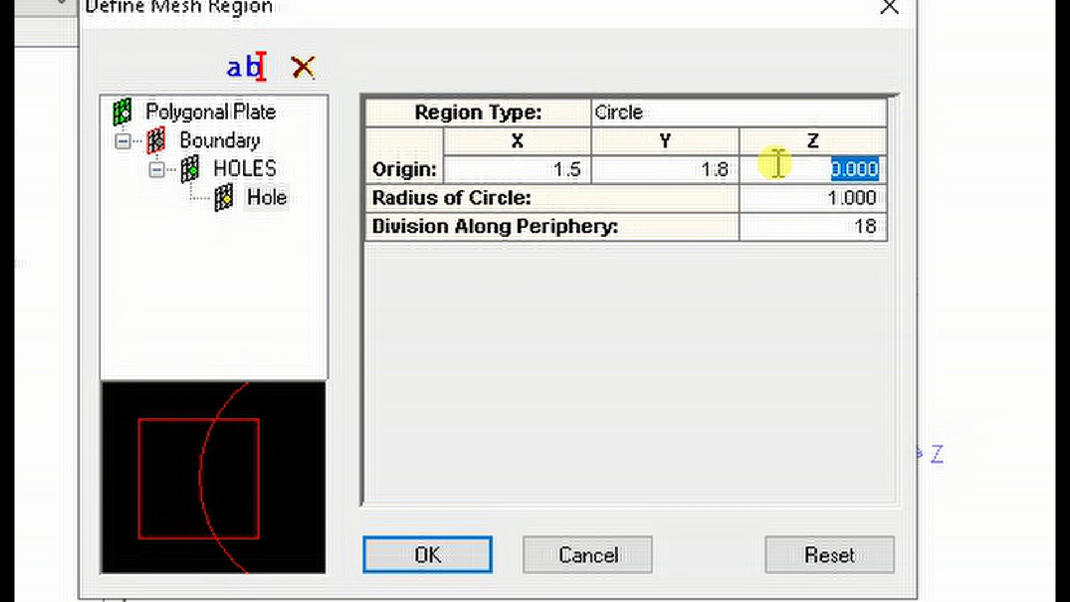
type("1")
key("Return")
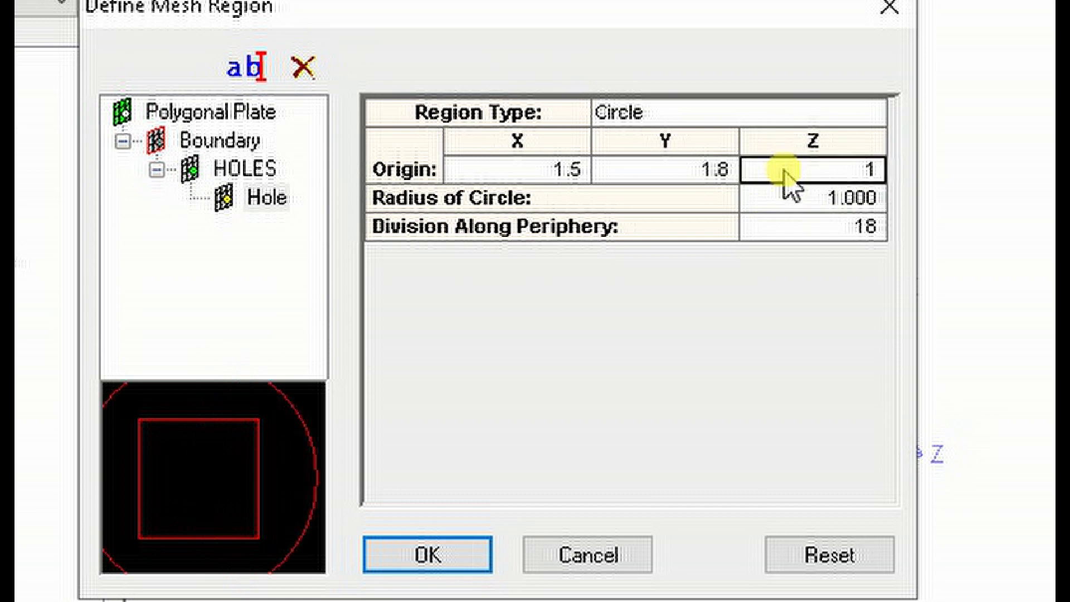
Set the circular hole's radius to .3 and its divisions along the periphery to 10.
left_click(826, 202)
left_click_drag(826, 202, 898, 202)
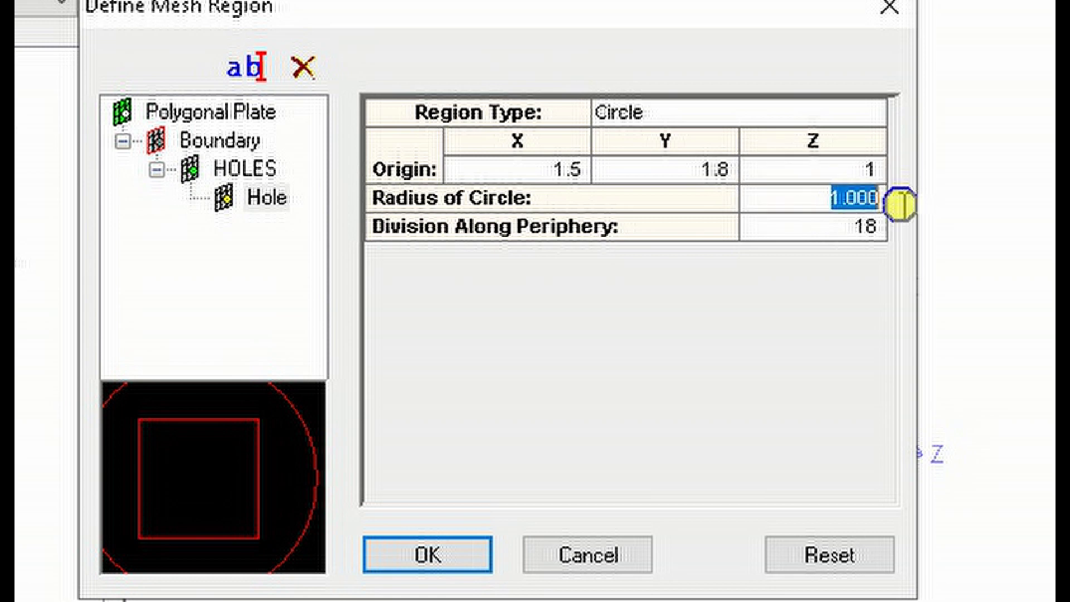
type(".3")
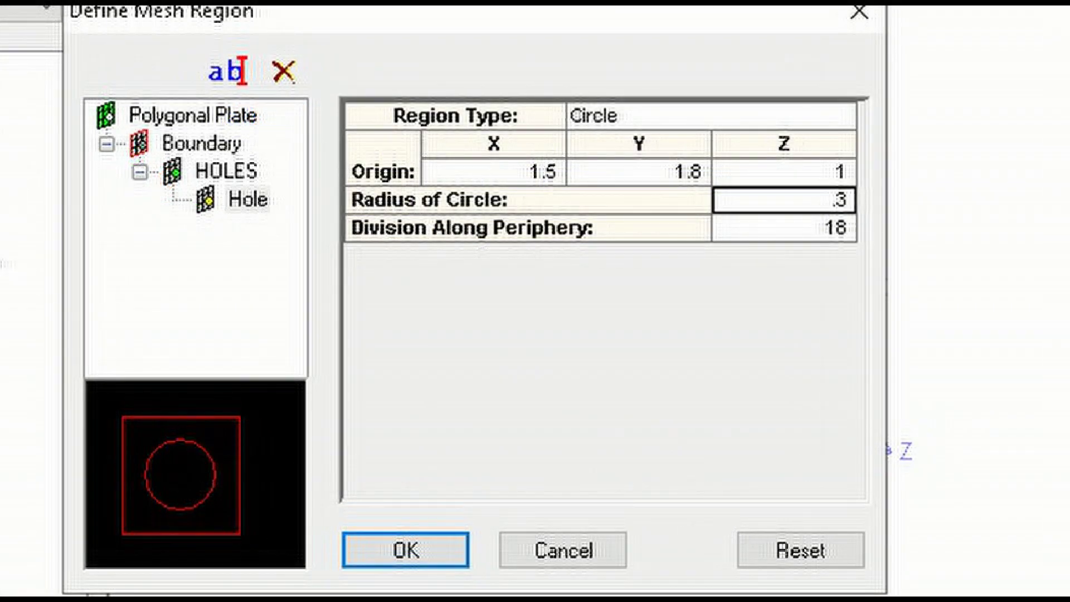
double_click(824, 232)
type("10")
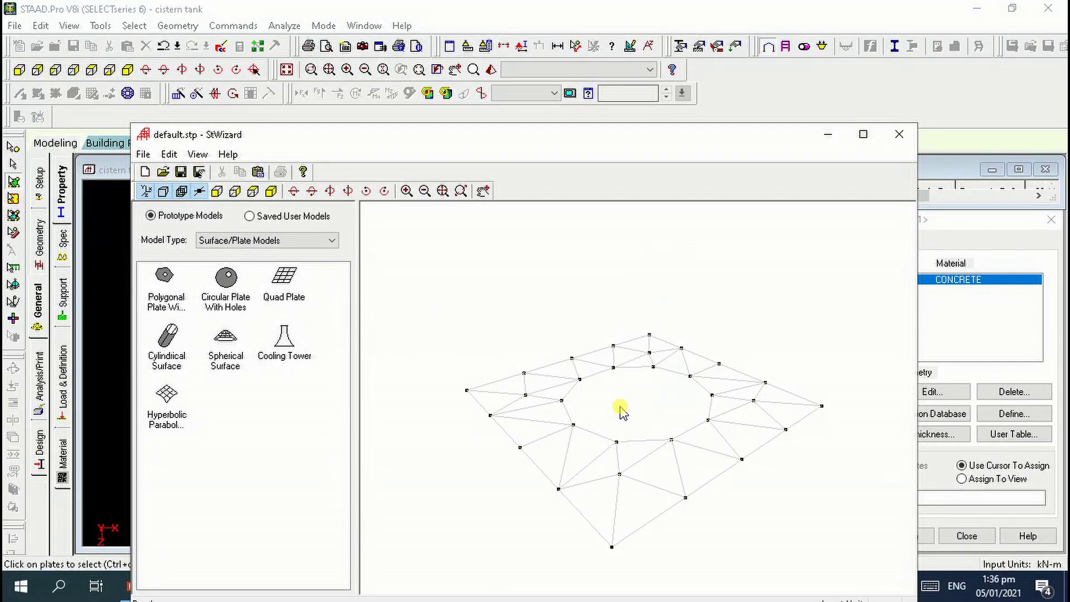
Merge the meshed plate prototype with the STAAD.Pro model and accept the transfer.
left_click(270, 194)
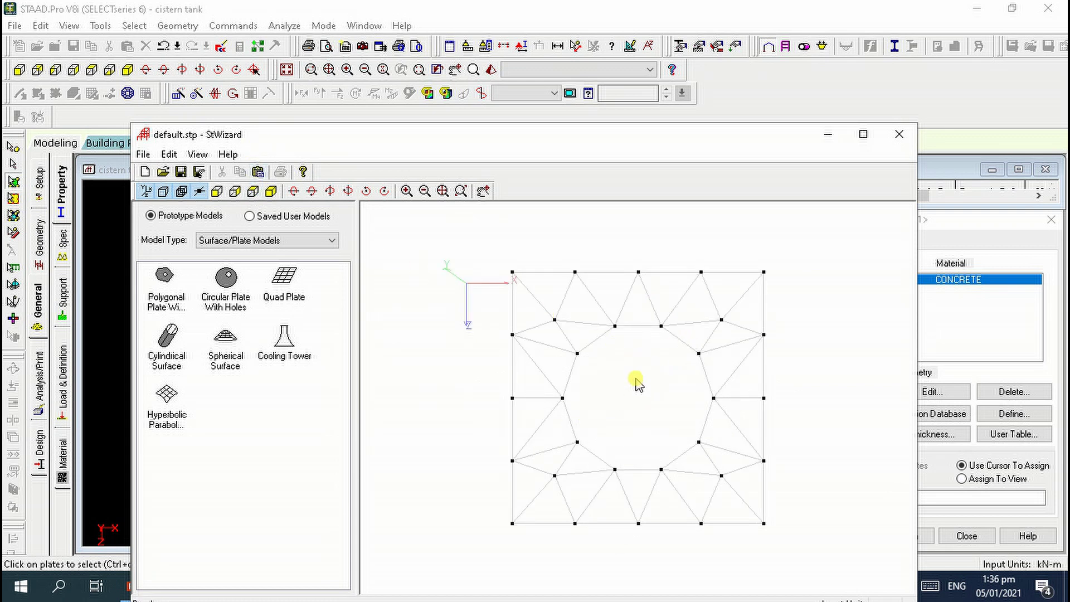
left_click(144, 154)
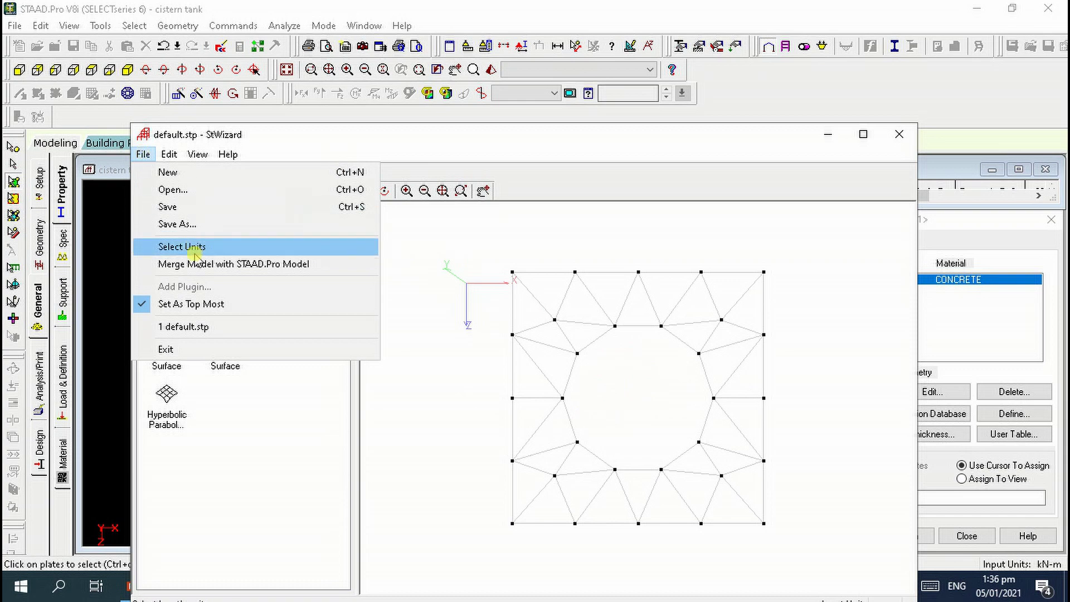
left_click(213, 265)
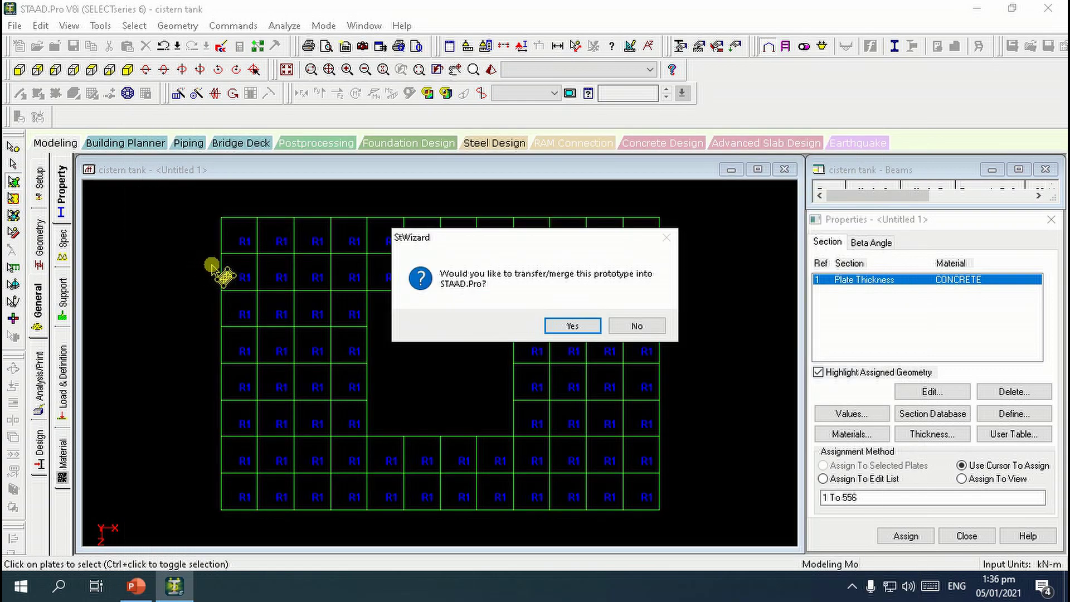
left_click(573, 325)
left_click(614, 226)
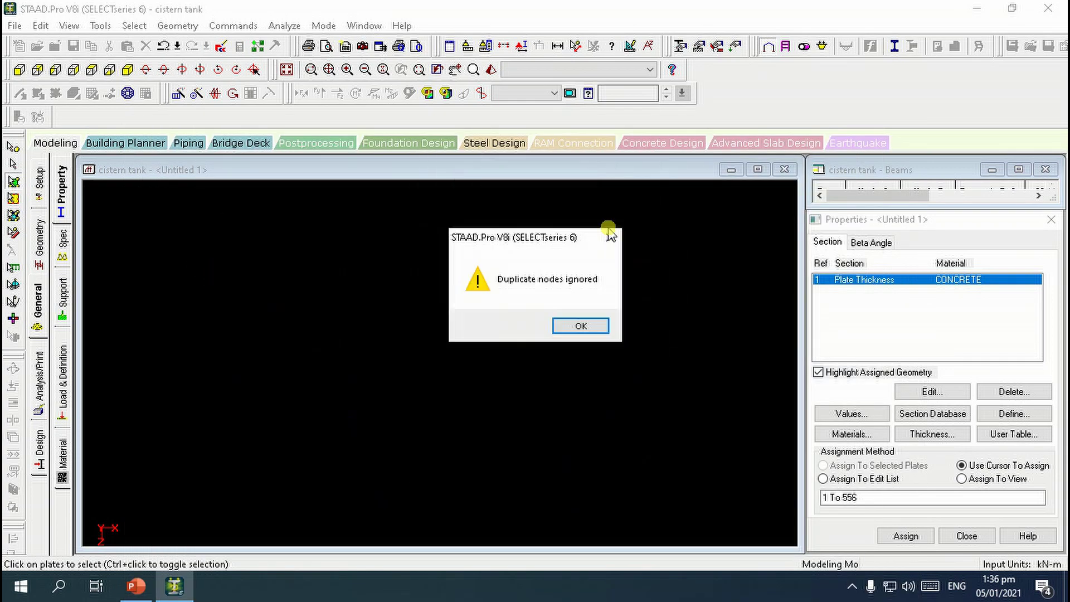
left_click(599, 328)
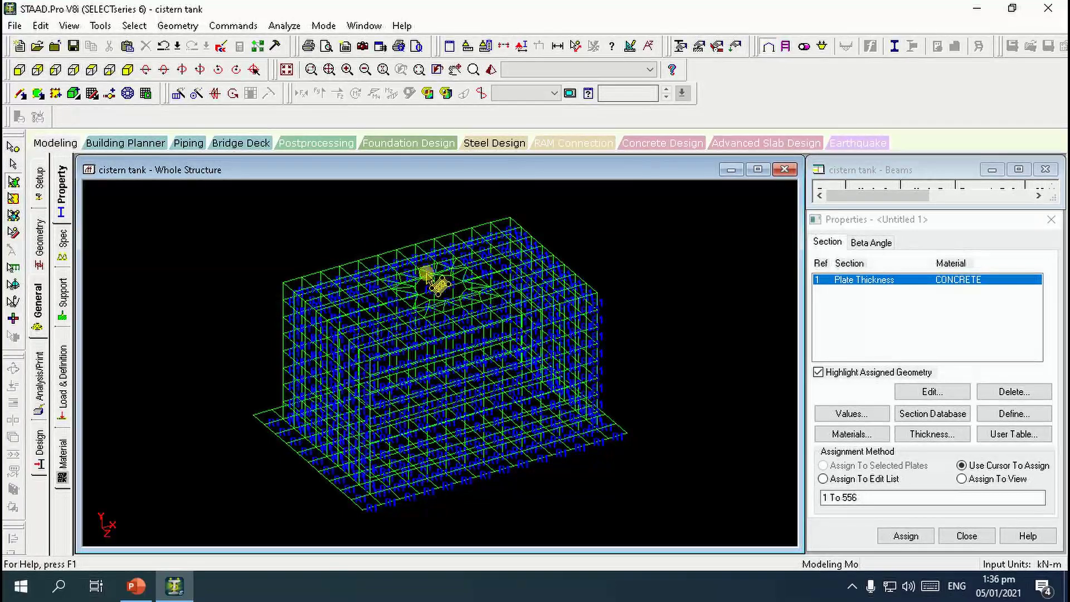
Isolate all plates of the tank's top slab in a new view and show them from above.
left_click(91, 70)
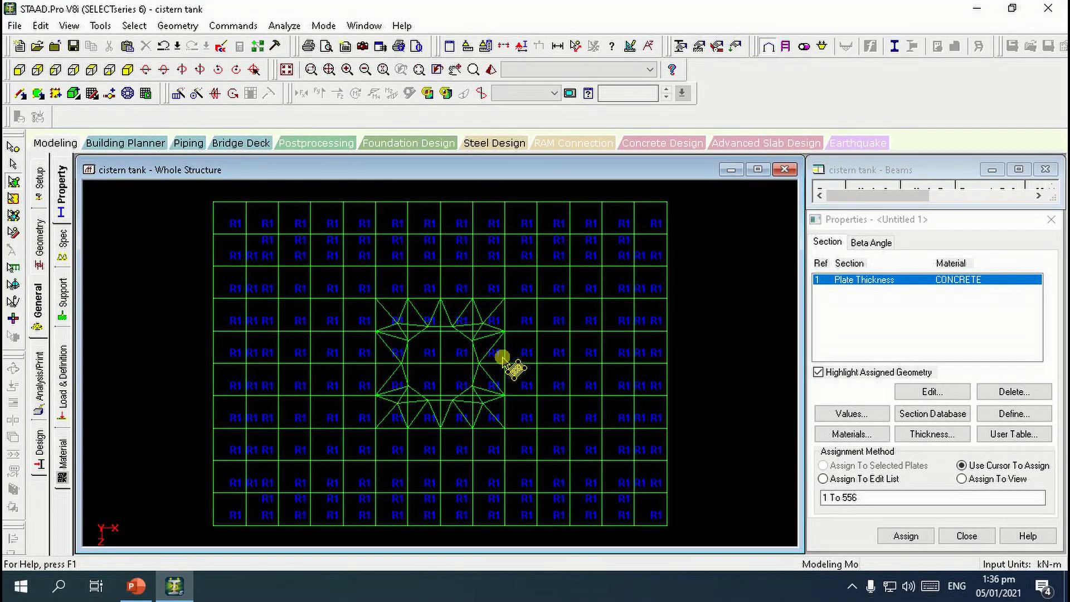
scroll(473, 363, "up", 2)
scroll(472, 362, "up", 2)
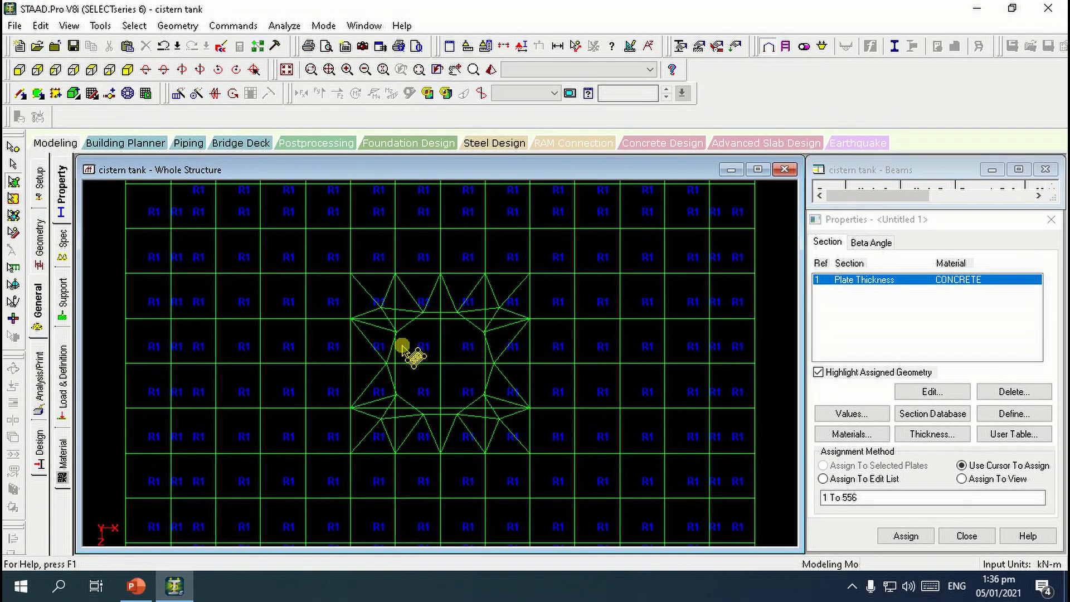
scroll(394, 347, "up", 2)
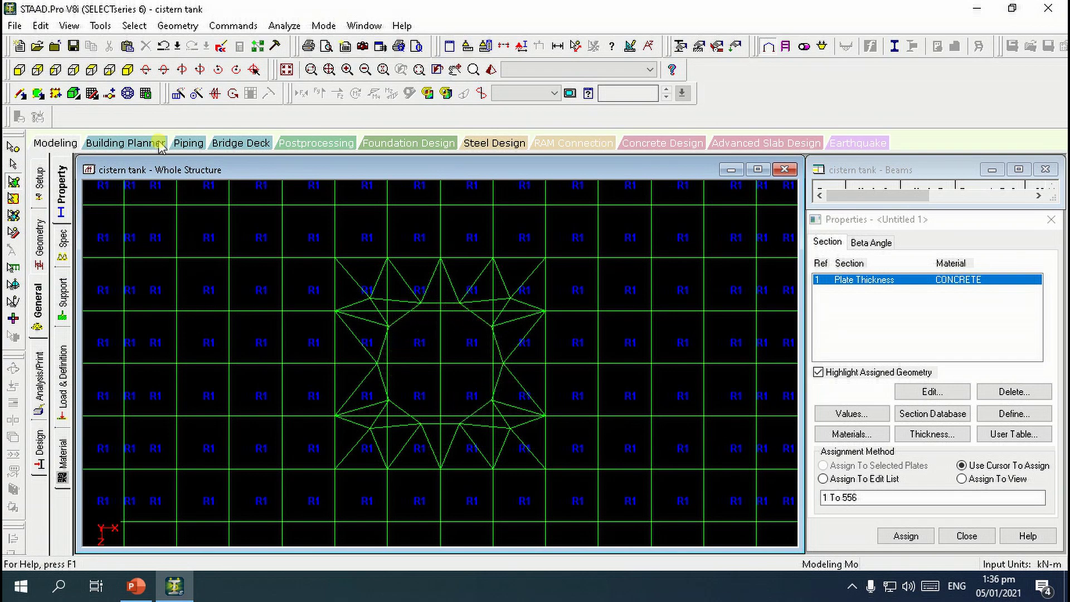
left_click(28, 73)
scroll(426, 447, "down", 3)
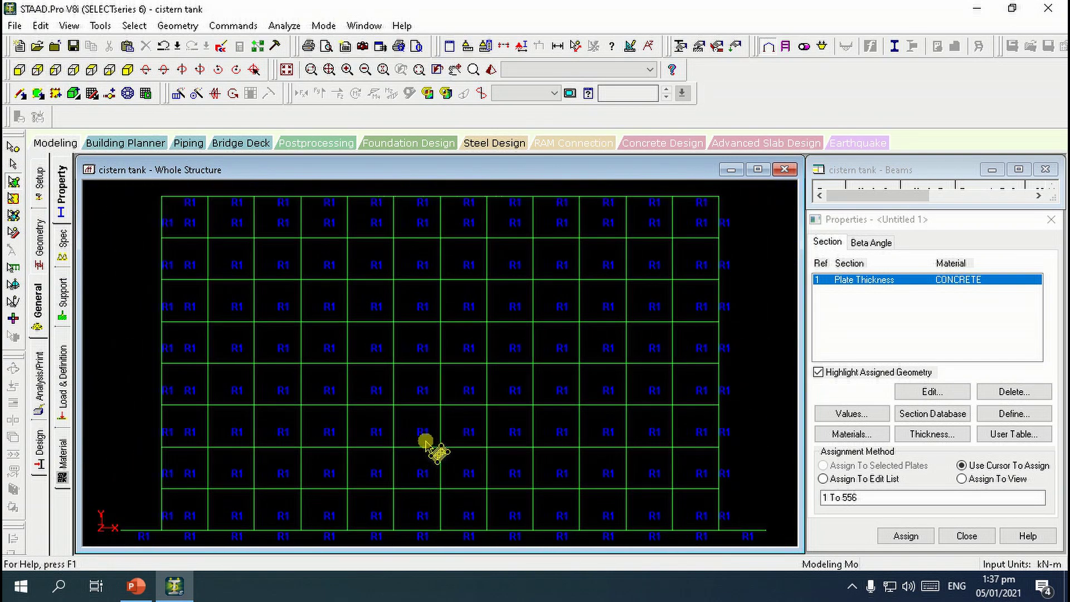
left_click_drag(154, 202, 725, 229)
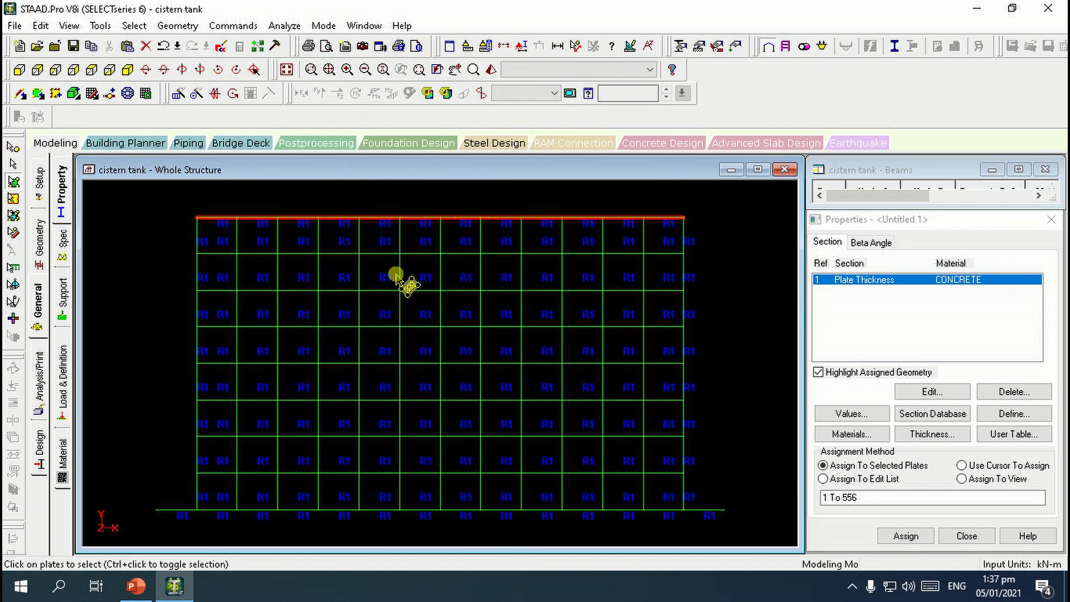
right_click(156, 290)
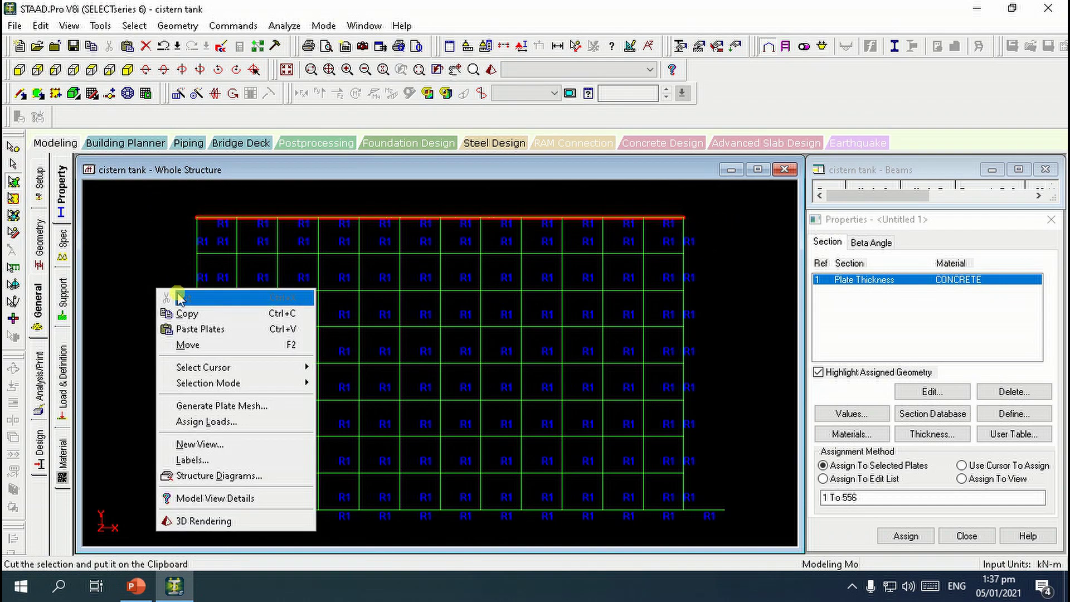
left_click(205, 442)
left_click(626, 274)
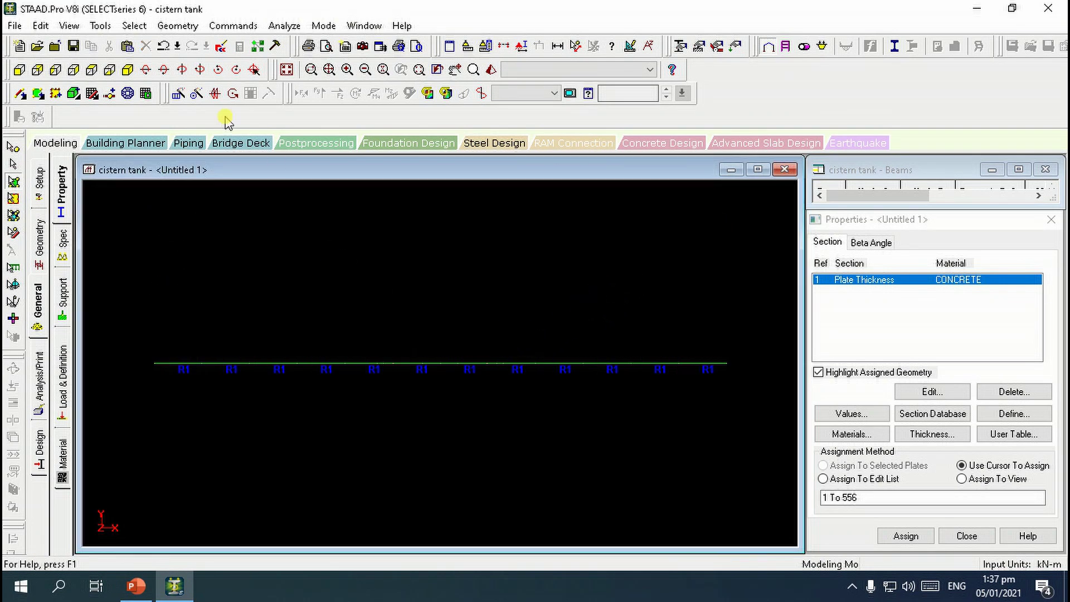
left_click(91, 71)
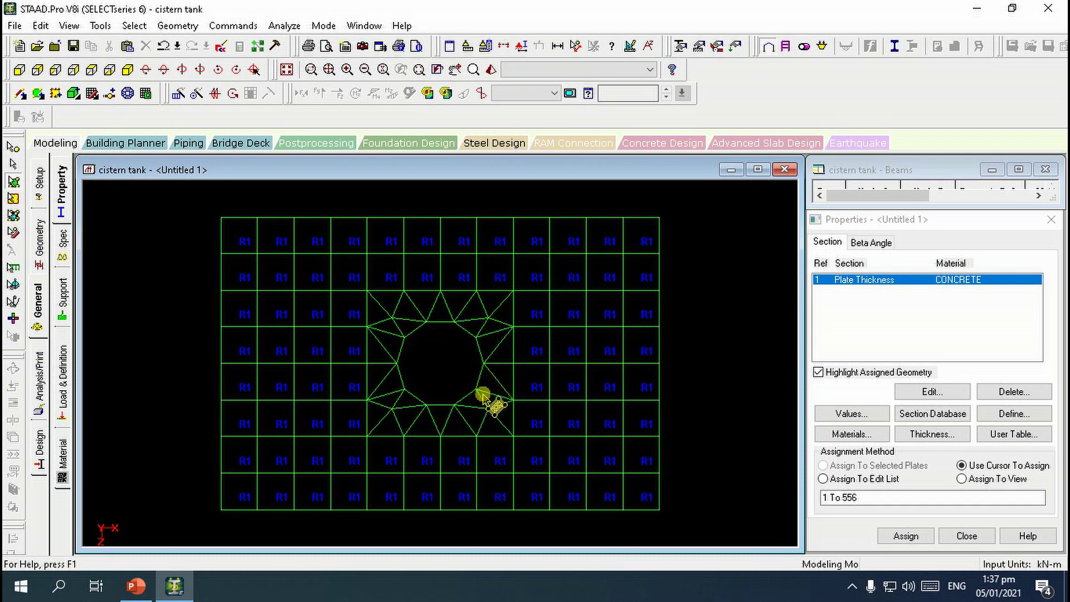
Select the plates with a missing property in the whole structure and assign the concrete plate thickness to the entire view.
left_click(287, 69)
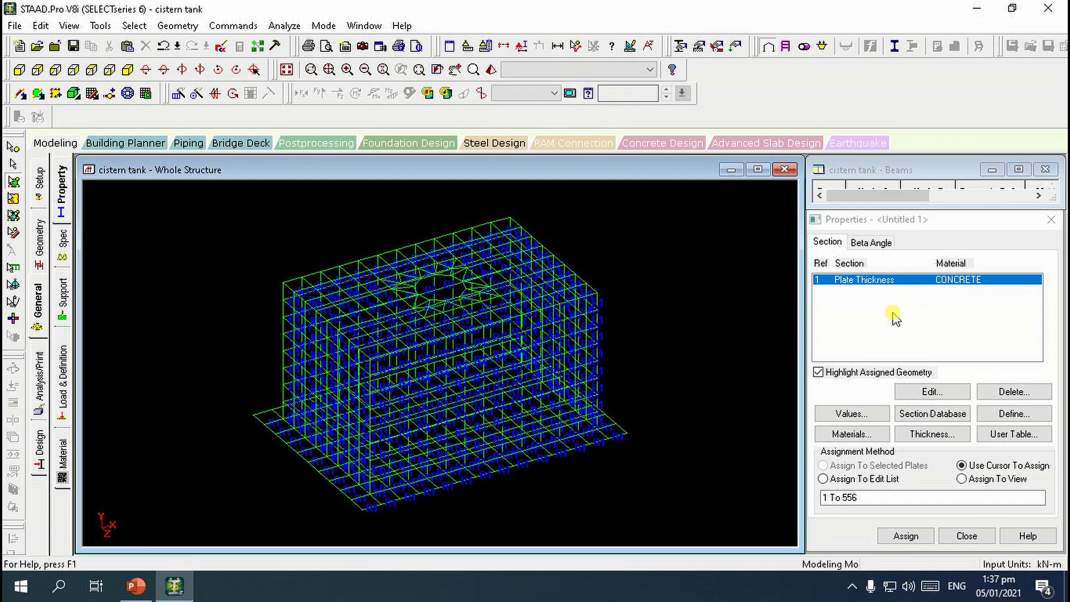
left_click(135, 26)
mouse_move(201, 549)
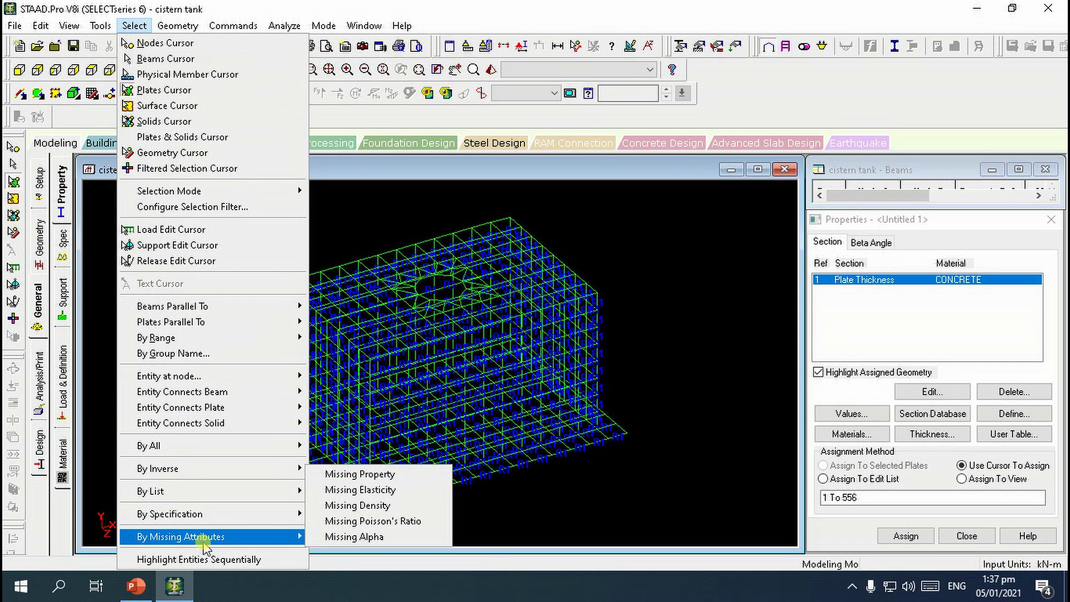
left_click(357, 471)
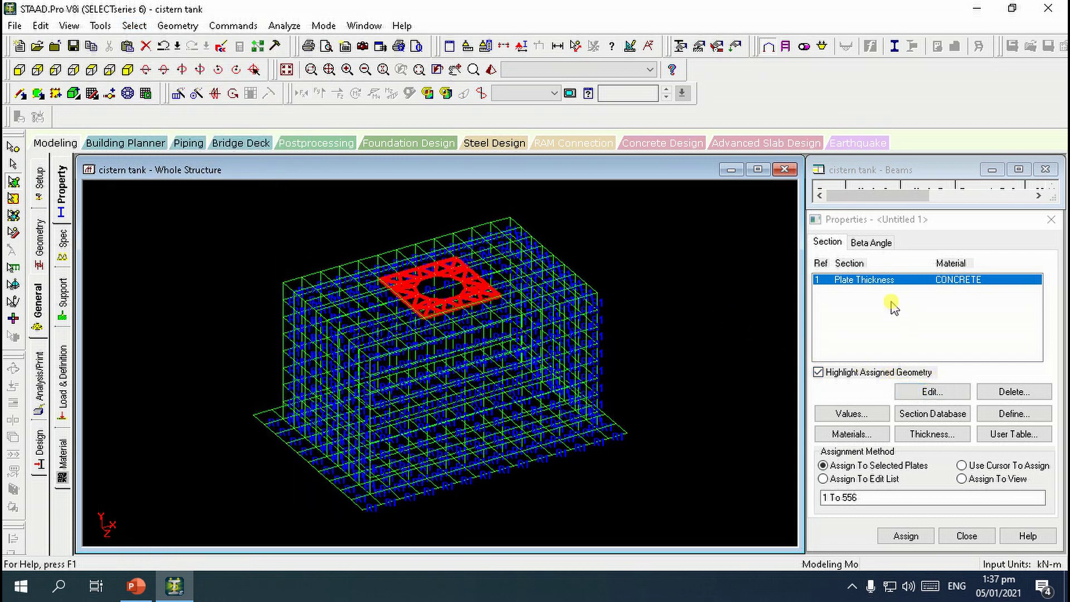
left_click(984, 479)
left_click(906, 535)
left_click(970, 423)
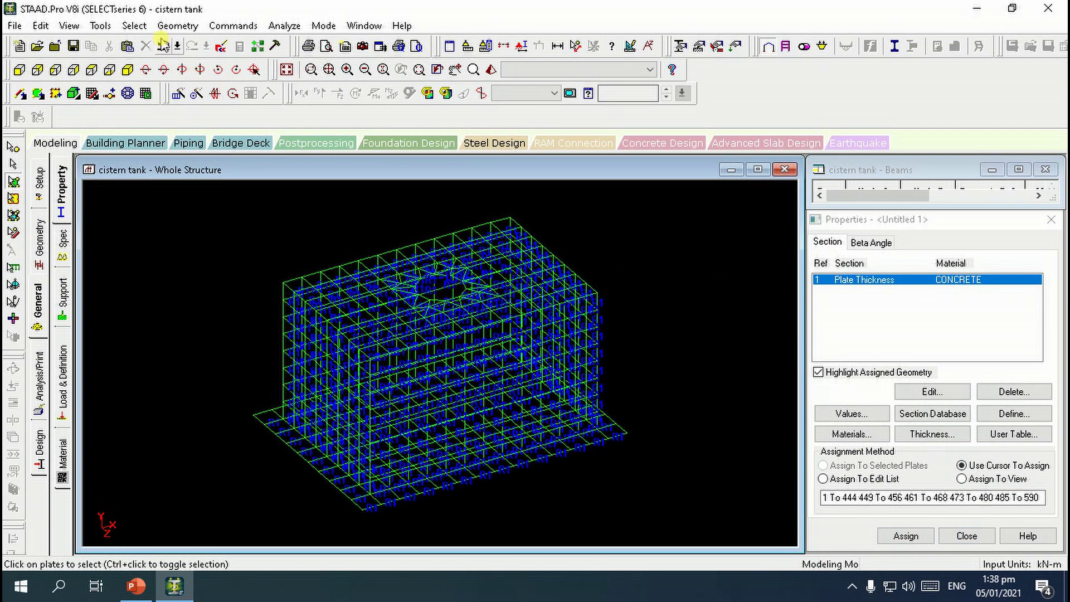
Create an elastic mat foundation support acting in the Y direction with a subgrade modulus of 8 kN/m2/m.
left_click(134, 26)
left_click(72, 357)
left_click(62, 299)
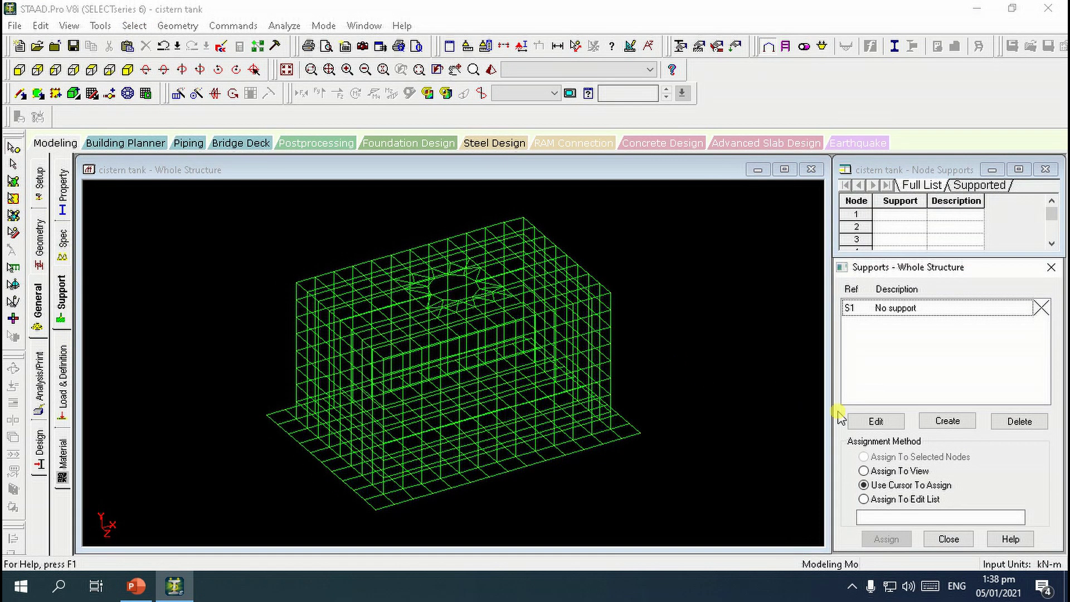
left_click(948, 419)
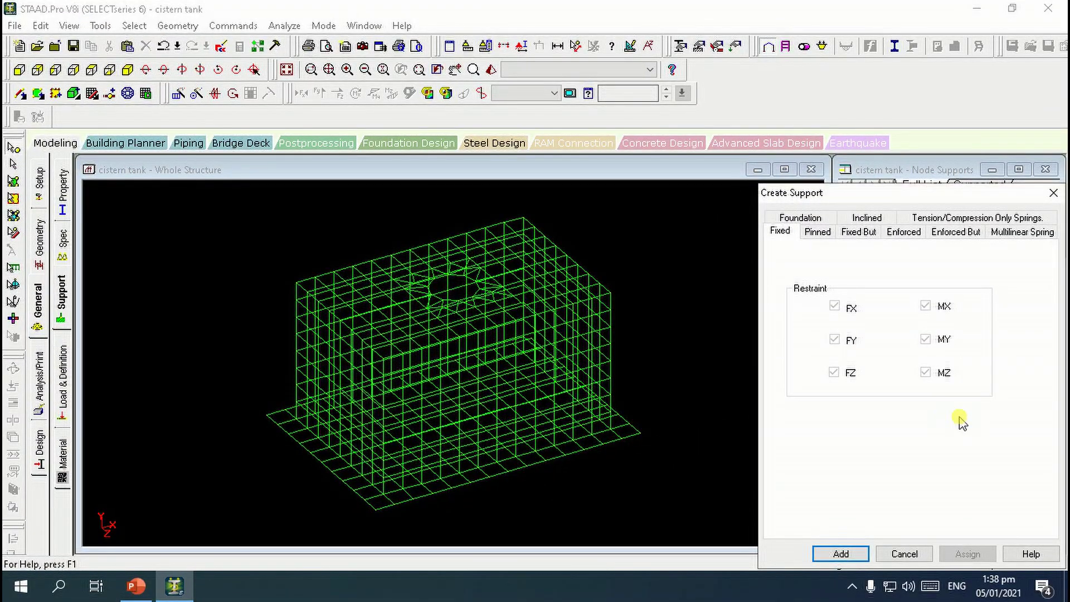
left_click(800, 218)
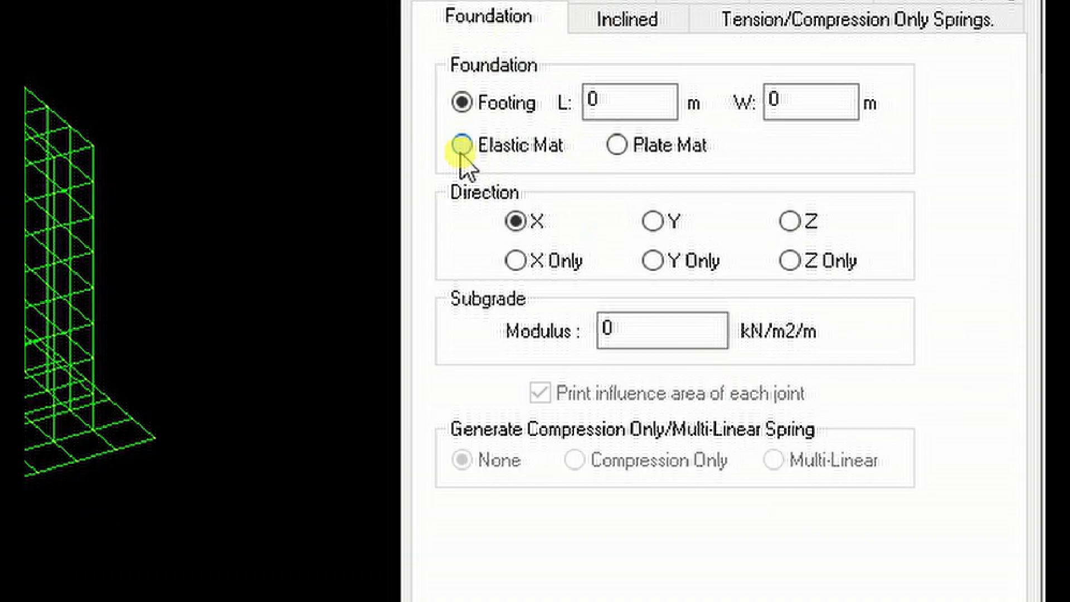
left_click(787, 293)
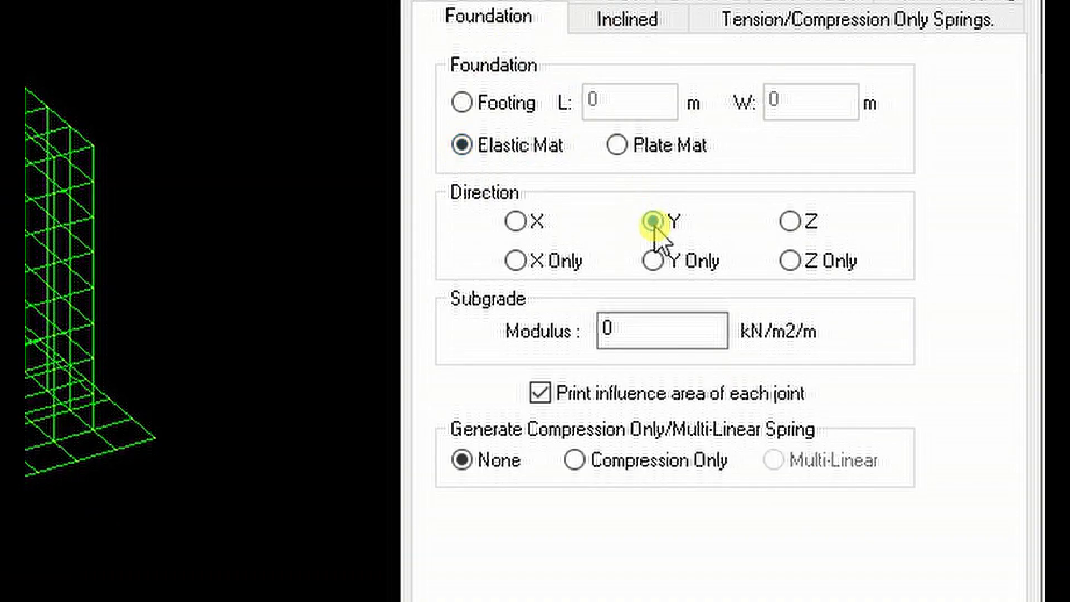
double_click(653, 326)
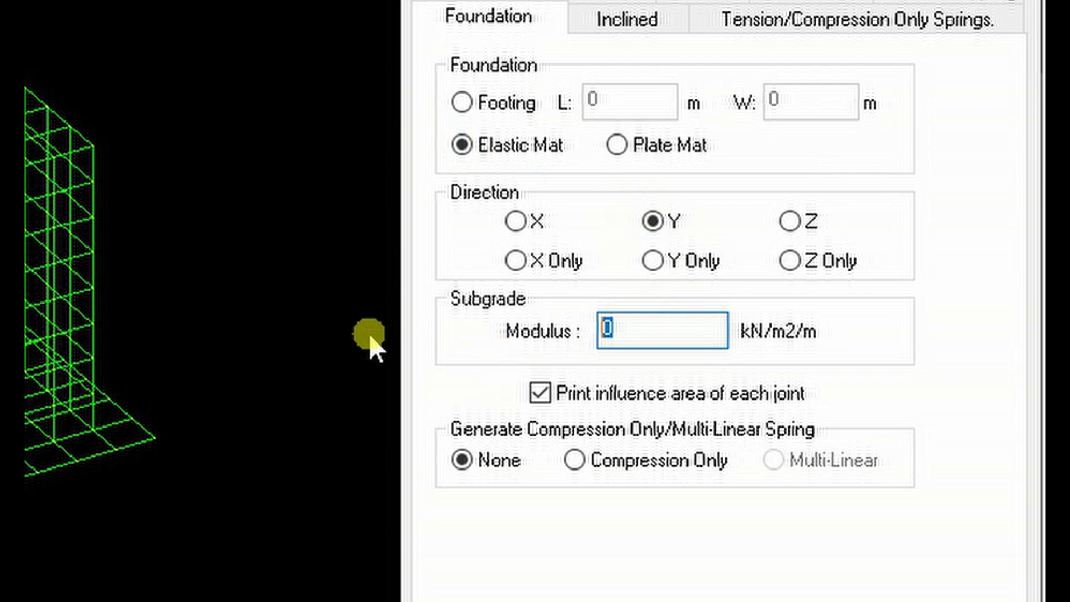
type("8")
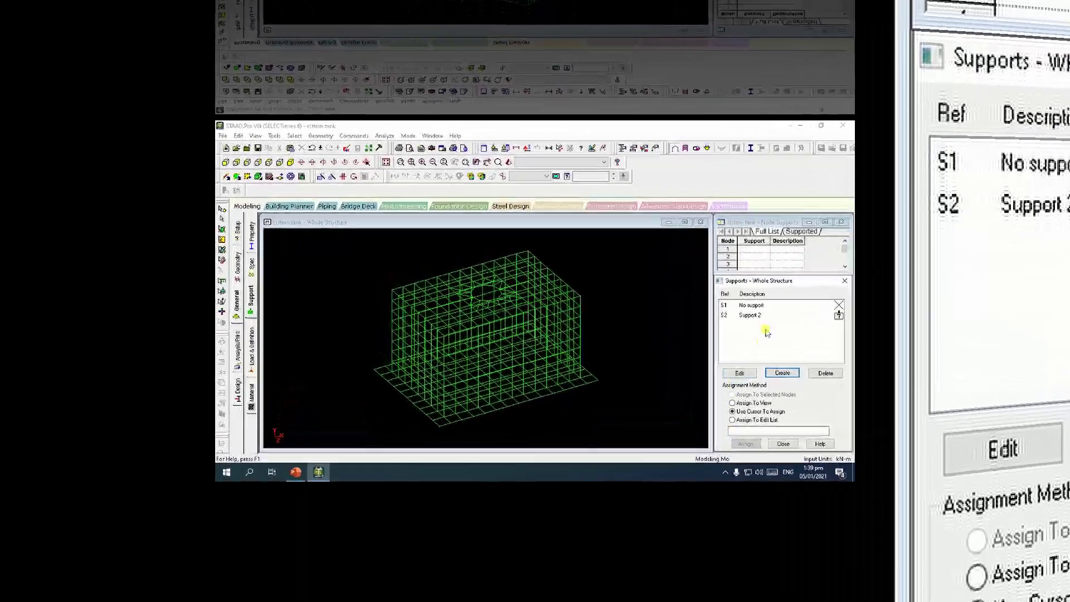
Assign the elastic mat support to all nodes of the tank's base slab, selecting them in the front elevation.
left_click(752, 316)
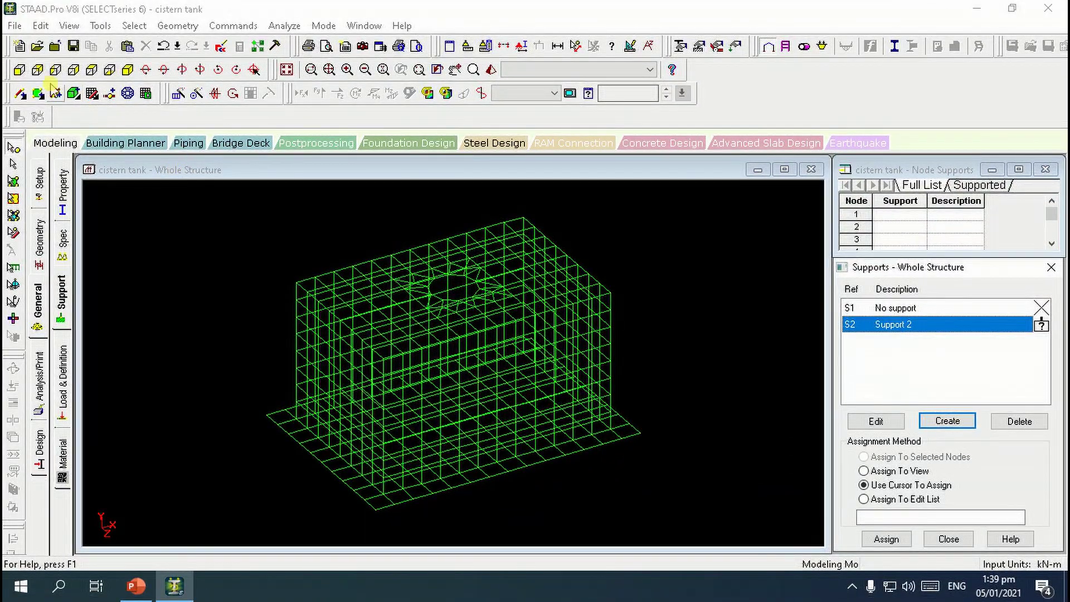
left_click(20, 70)
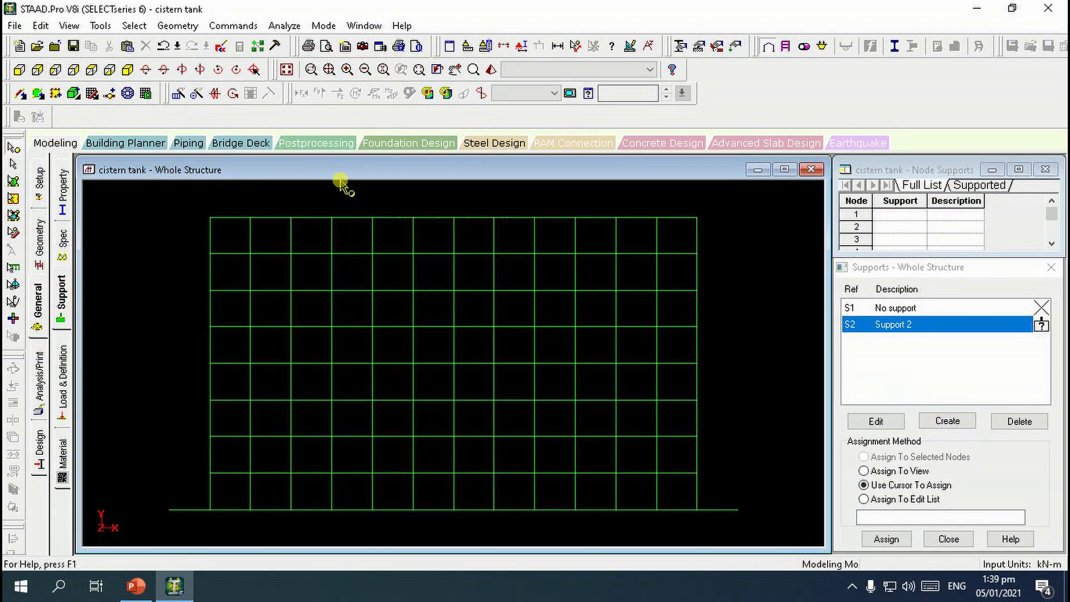
left_click(13, 148)
left_click_drag(169, 498, 789, 524)
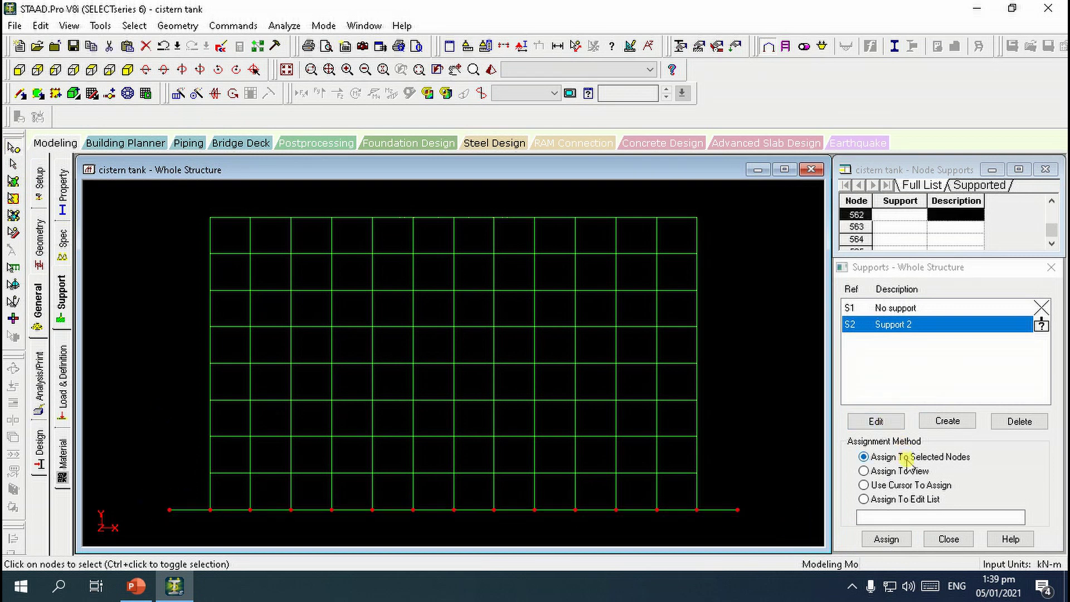
left_click(886, 539)
left_click(949, 444)
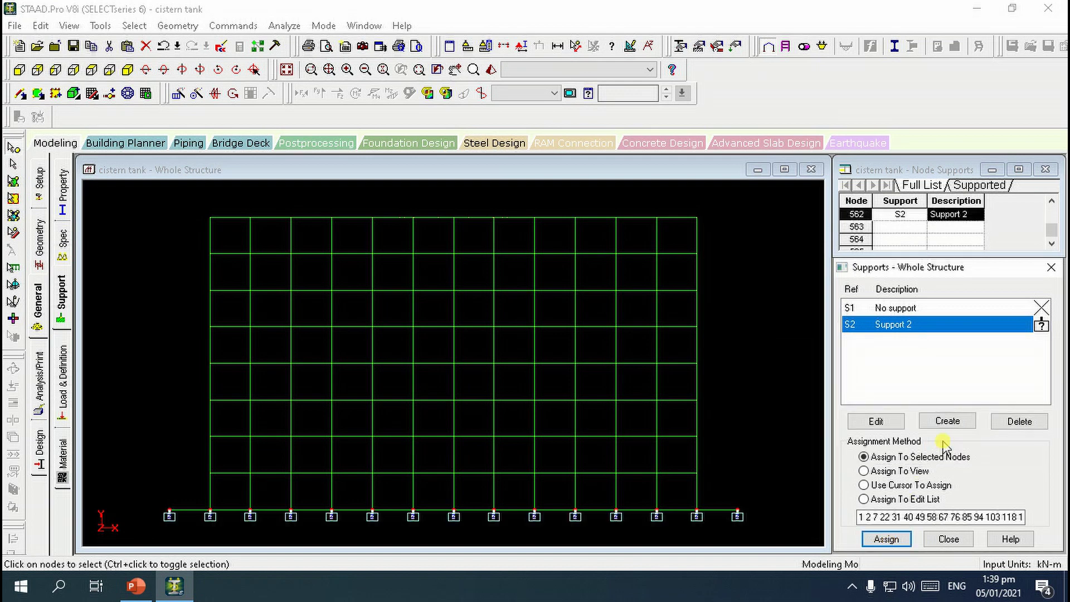
left_click(128, 71)
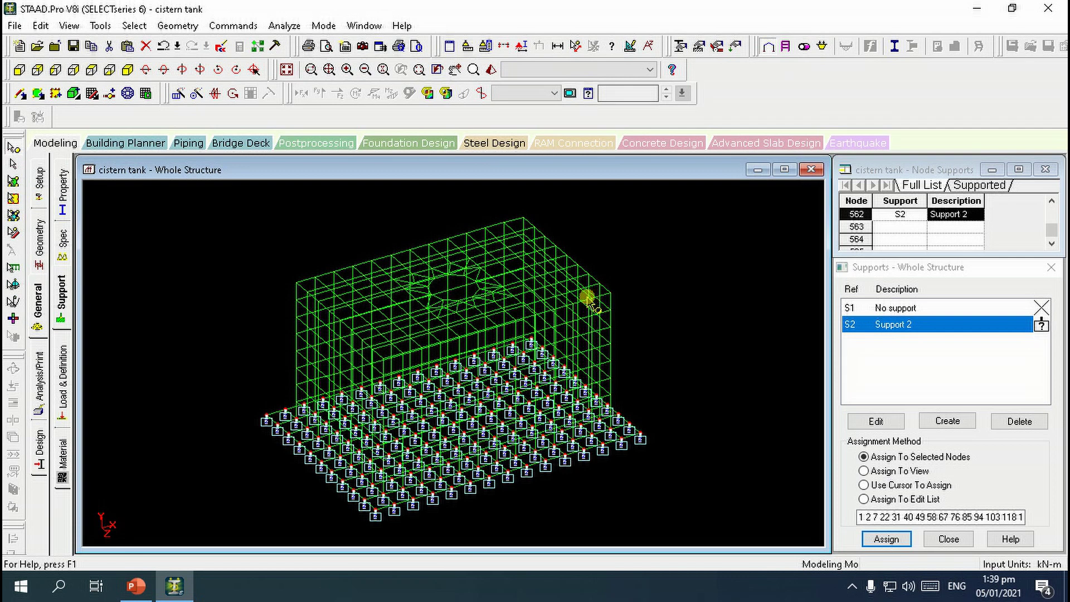
left_click(238, 376)
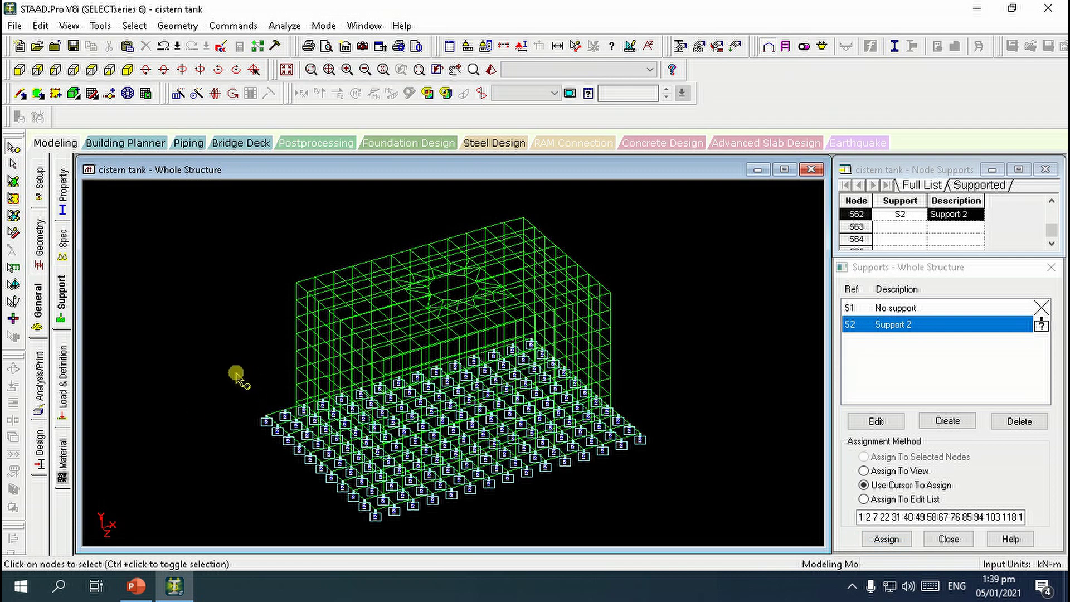
Add primary load case 1 with loading type Dead and the title DL.
left_click(44, 245)
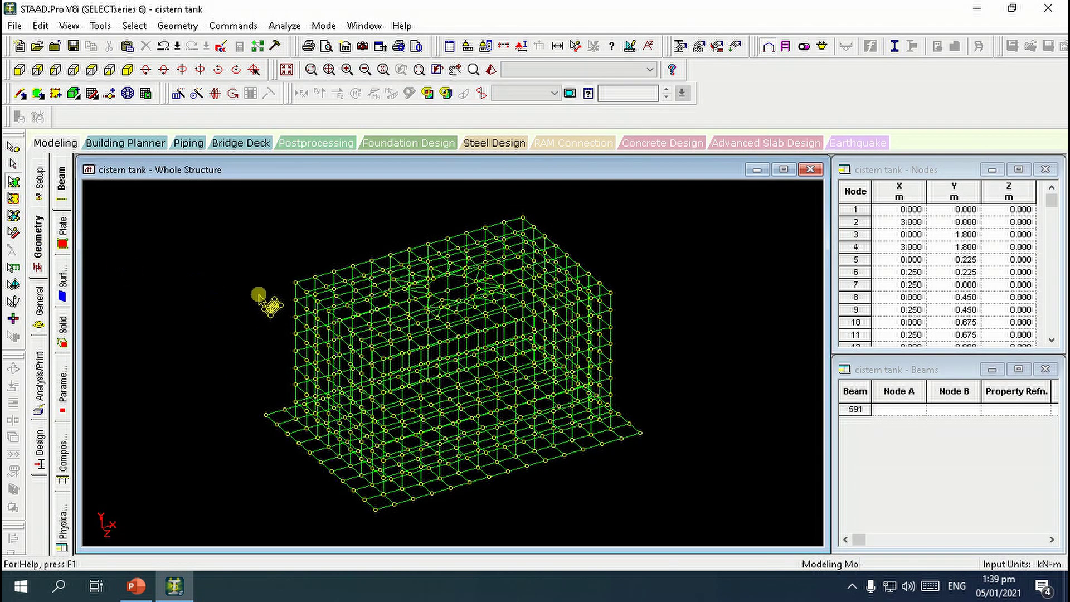
left_click(39, 308)
left_click(64, 386)
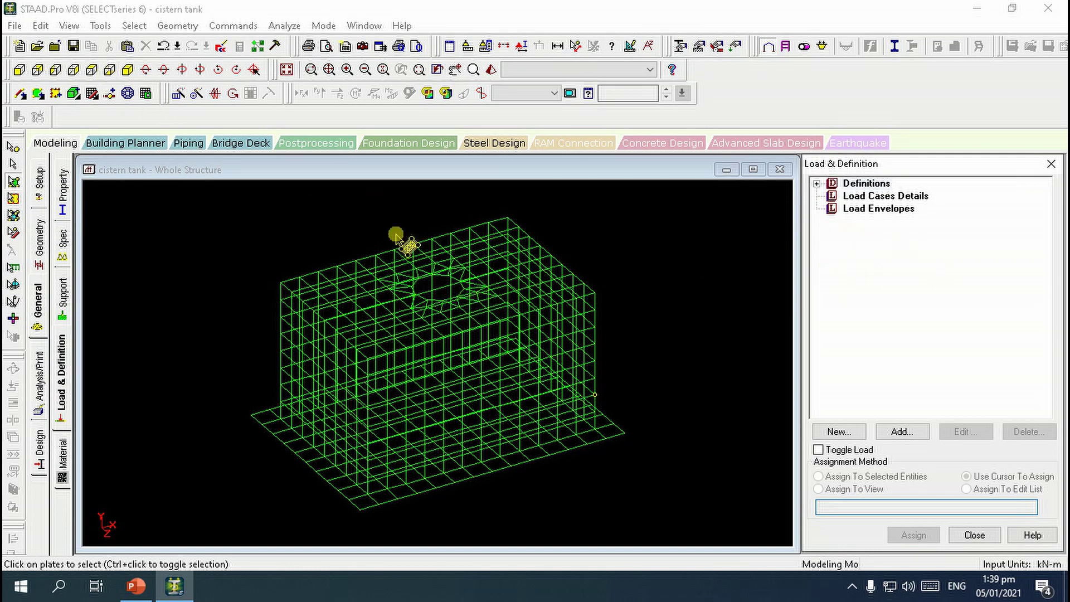
left_click(894, 198)
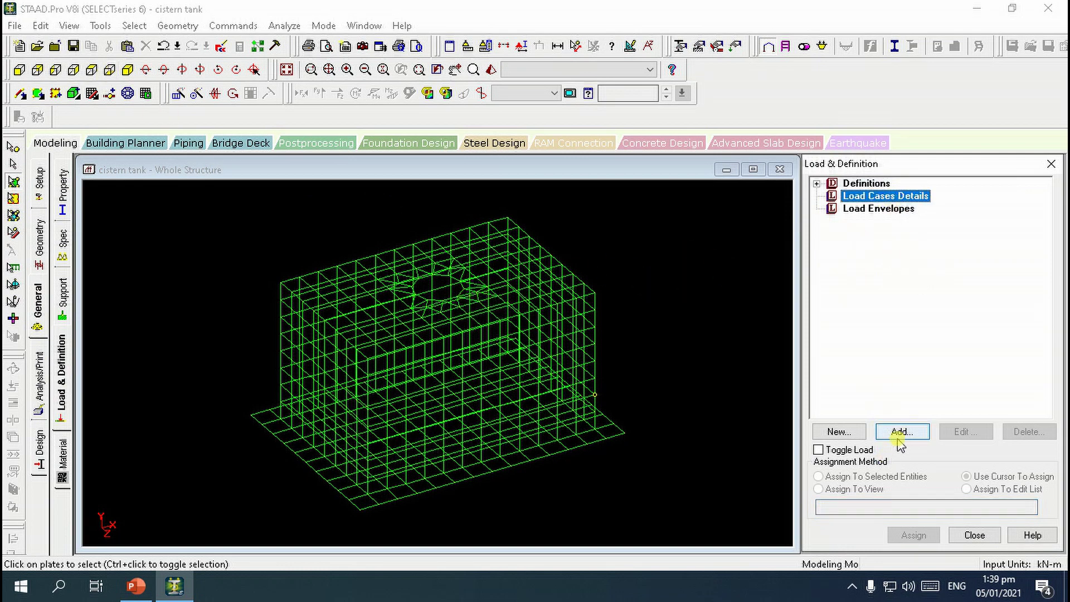
left_click(901, 433)
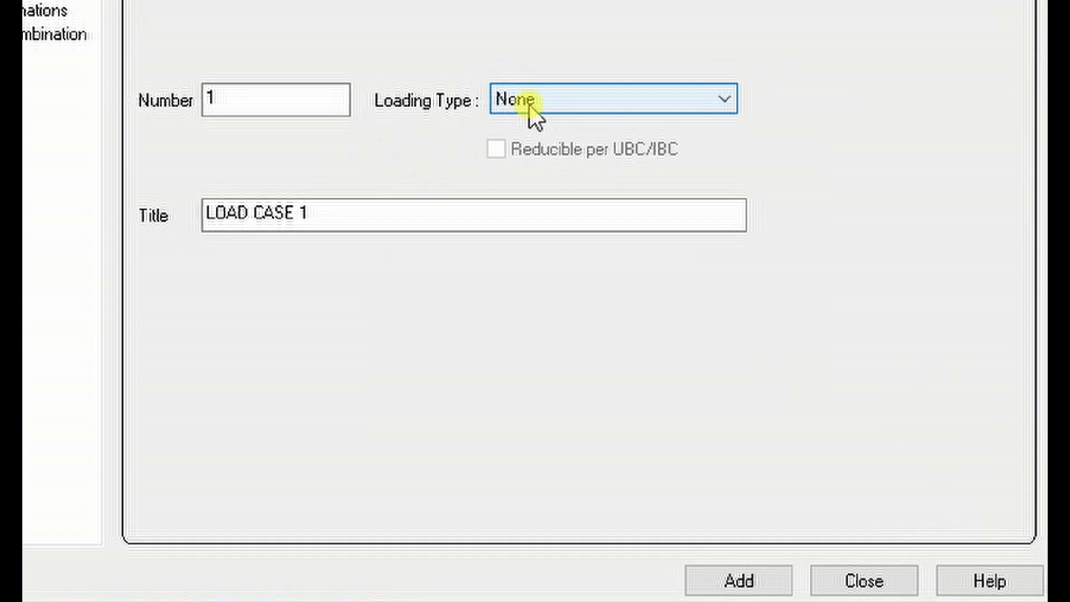
left_click(532, 109)
left_click(518, 120)
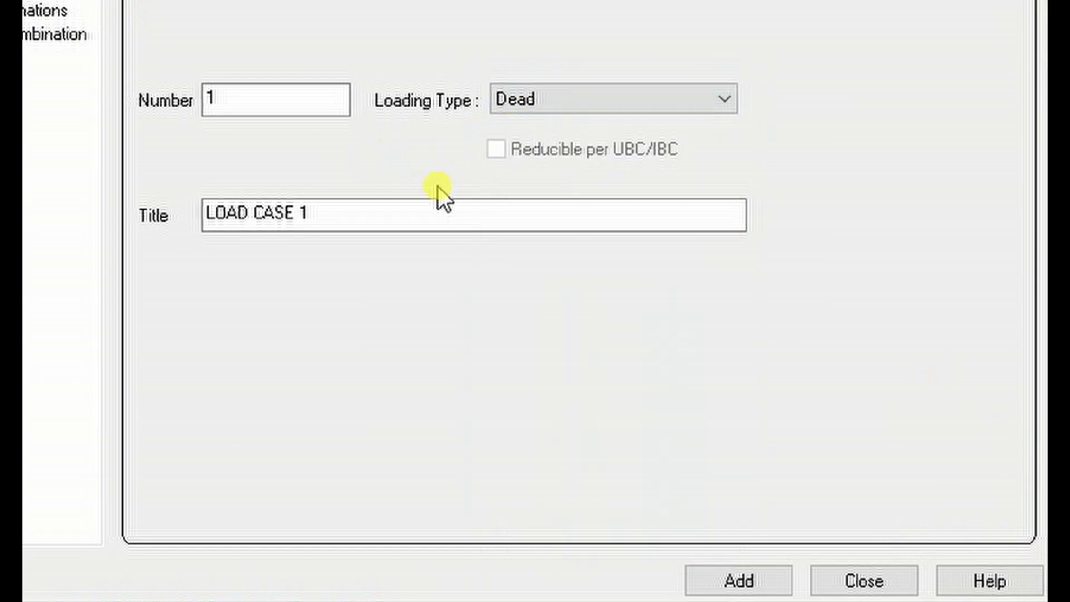
left_click(354, 218)
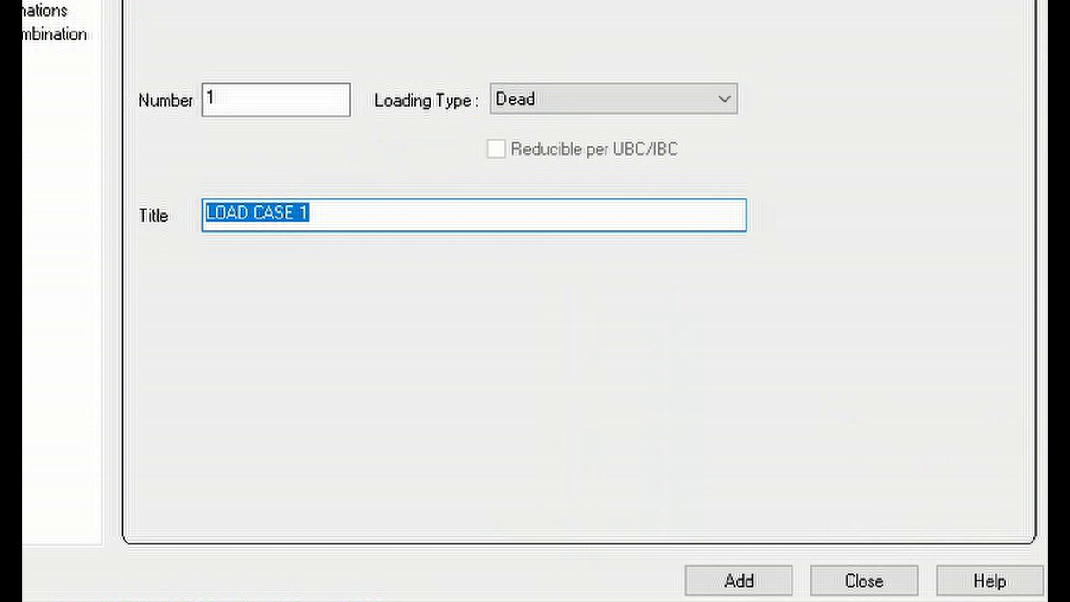
type("DL")
left_click(739, 581)
left_click(848, 582)
Add a selfweight load in Y with factor -1 to load case DL and assign it to the whole view.
left_click(837, 223)
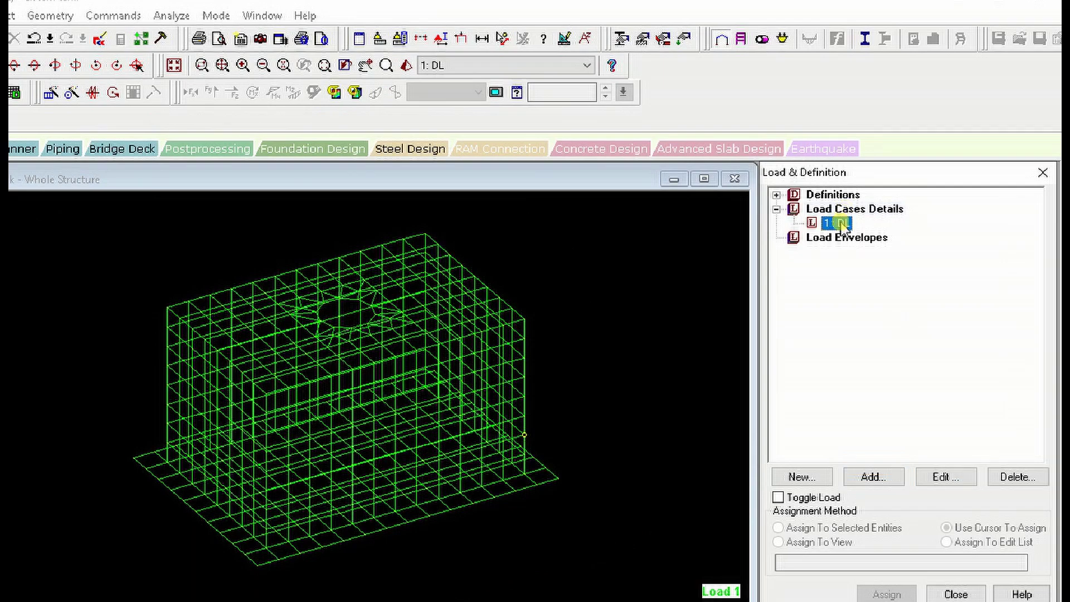
left_click(884, 476)
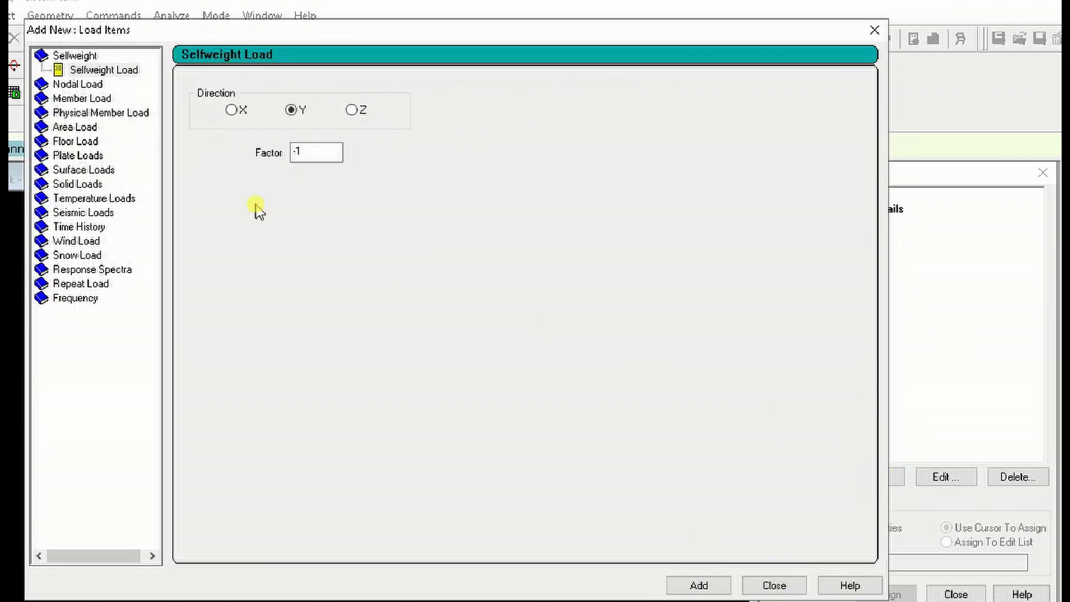
left_click(712, 584)
left_click(773, 587)
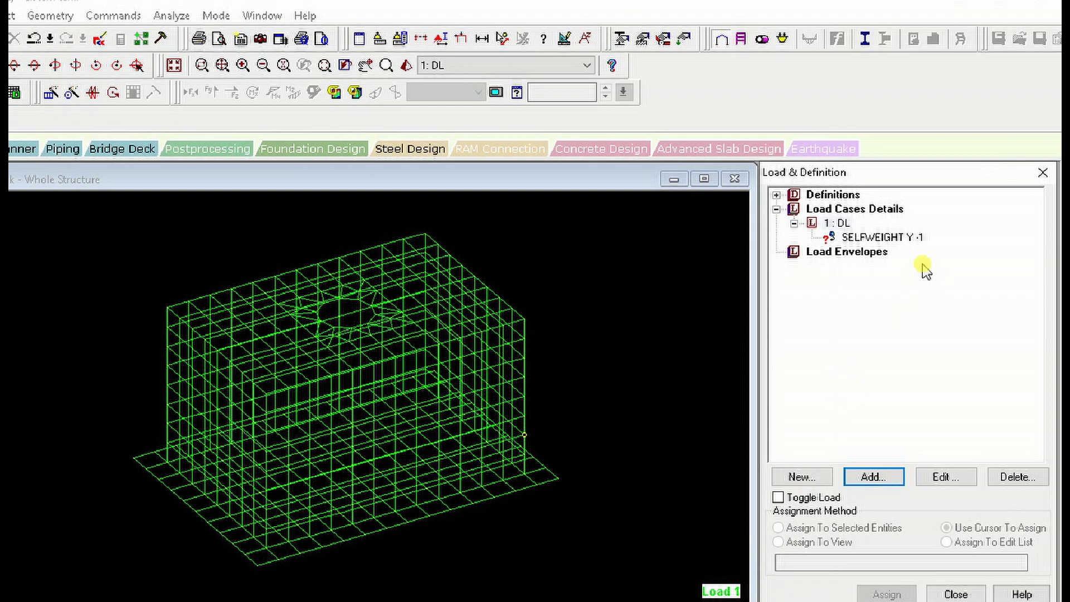
left_click(905, 238)
left_click(847, 544)
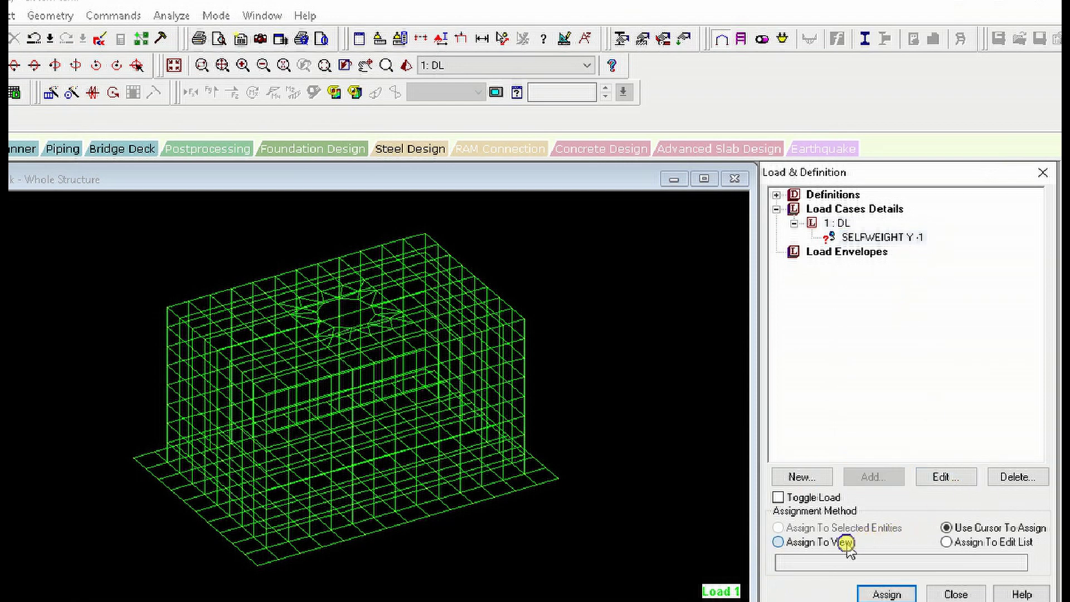
left_click(886, 593)
left_click(930, 435)
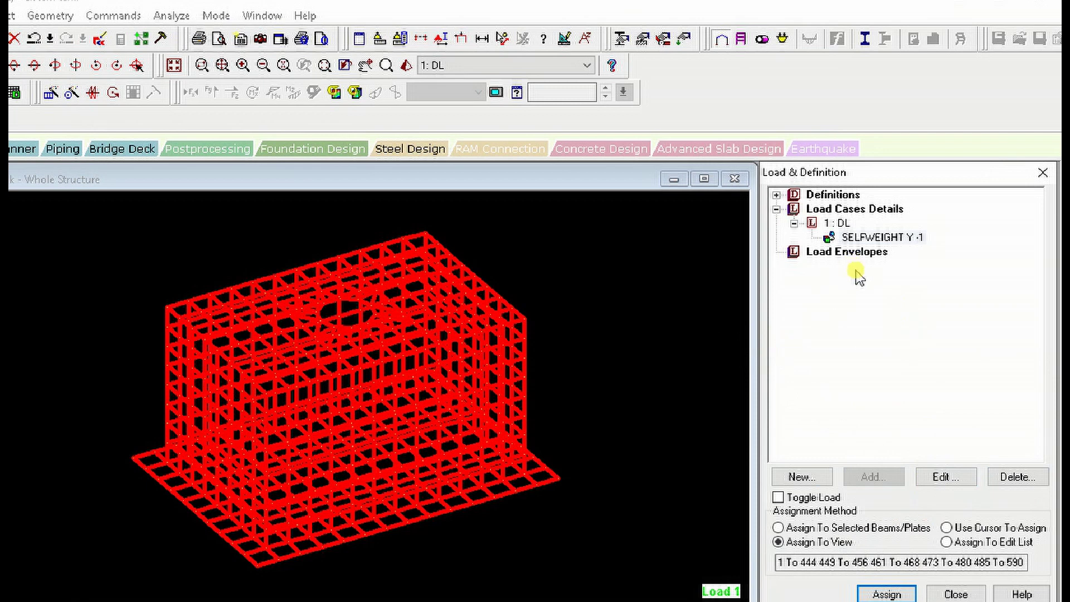
Add primary load case 2 with loading type Live and the title LL.
left_click(847, 211)
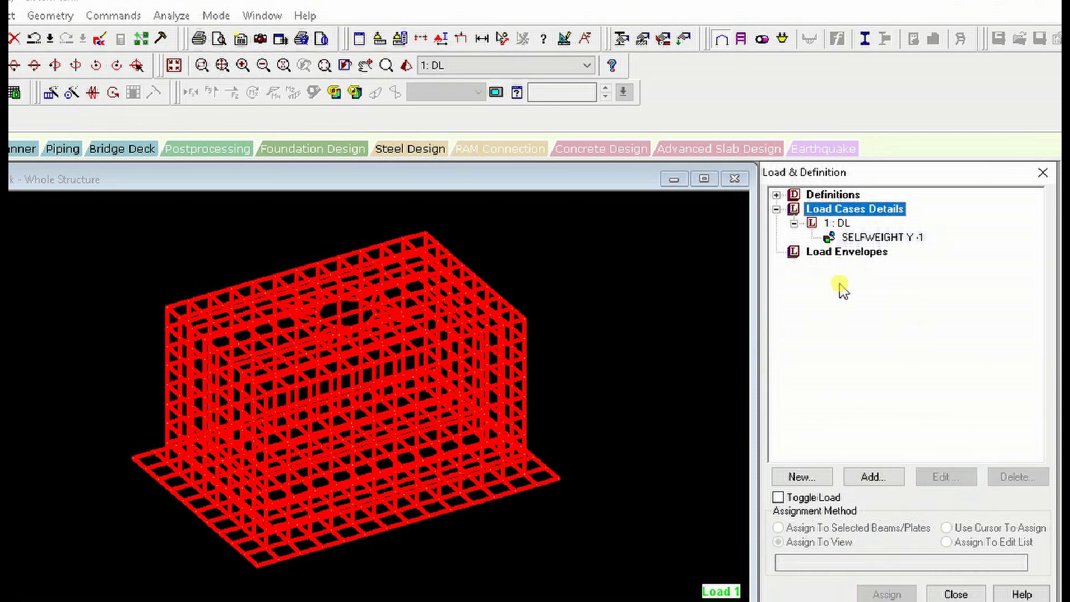
left_click(871, 475)
left_click(509, 217)
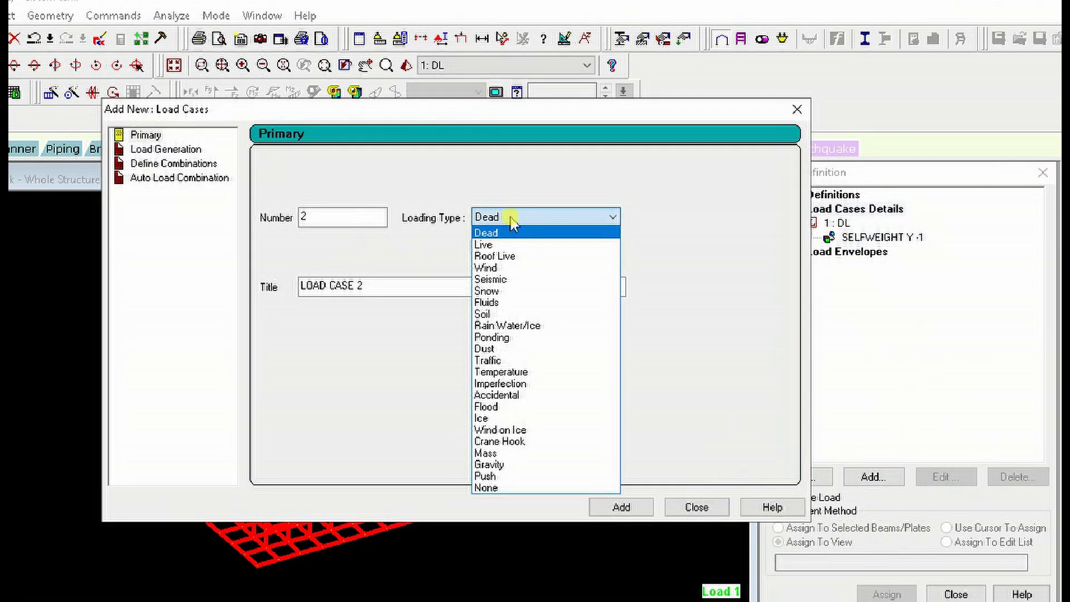
left_click(509, 244)
left_click_drag(383, 285, 148, 343)
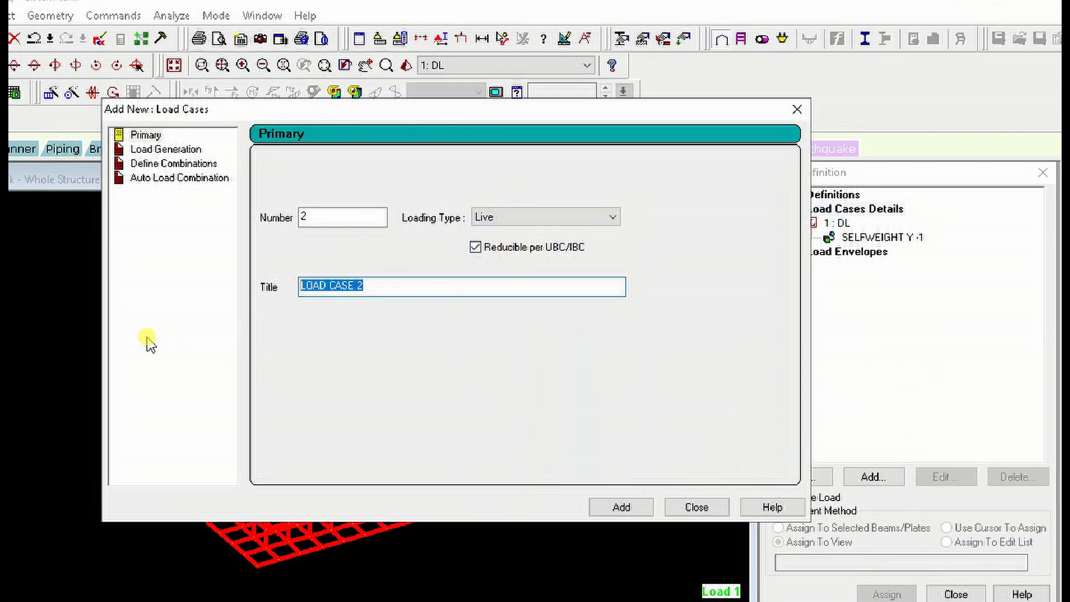
type("LL")
left_click(622, 507)
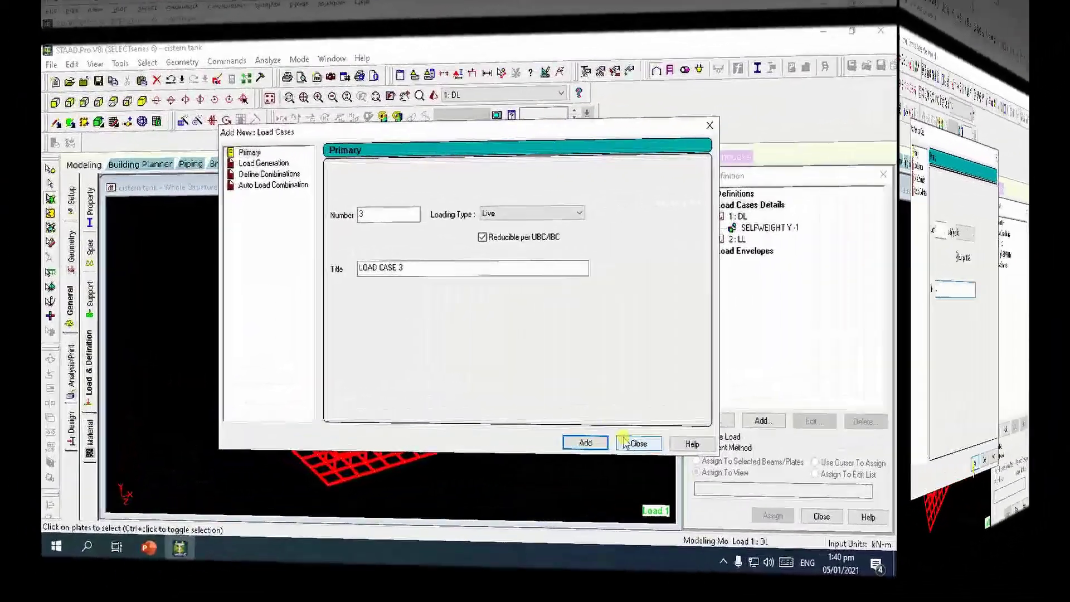
left_click(623, 442)
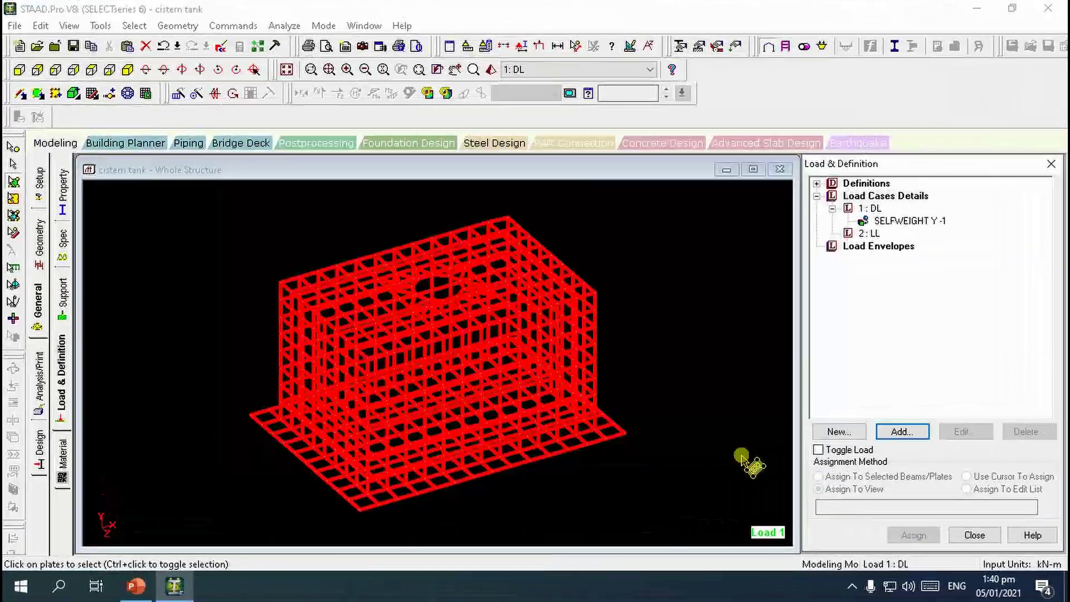
Make load case 2: LL the active load case and select all plates parallel to the XY plane.
left_click(872, 233)
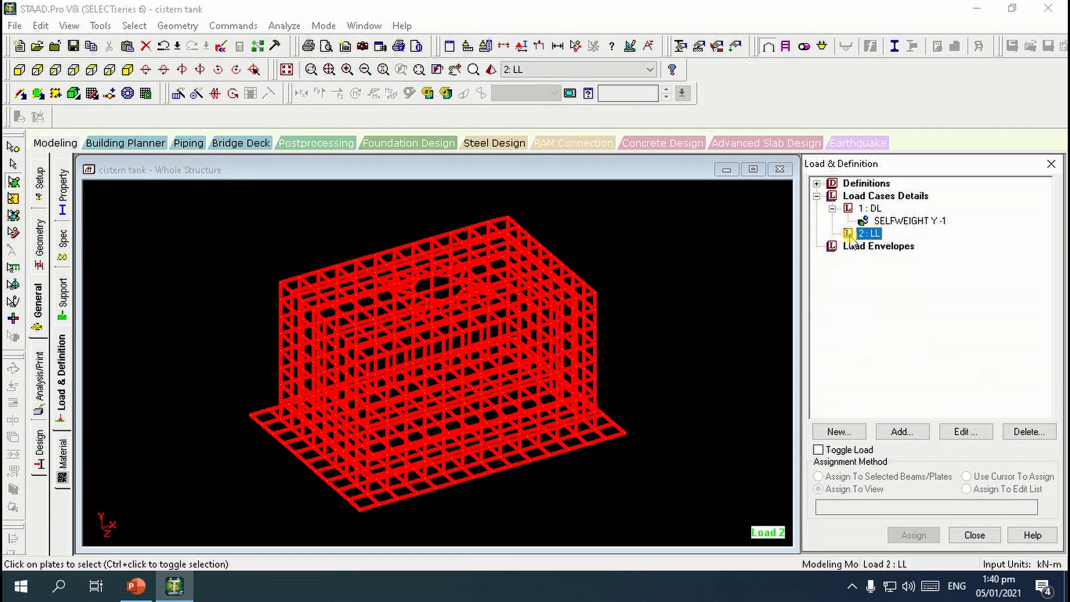
left_click(559, 228)
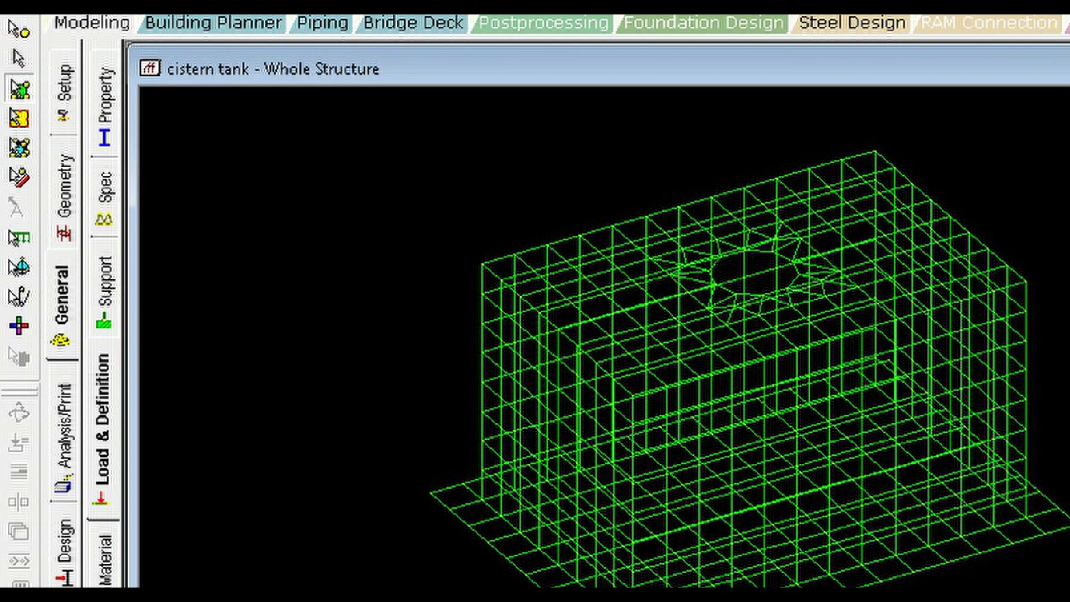
left_click(222, 1)
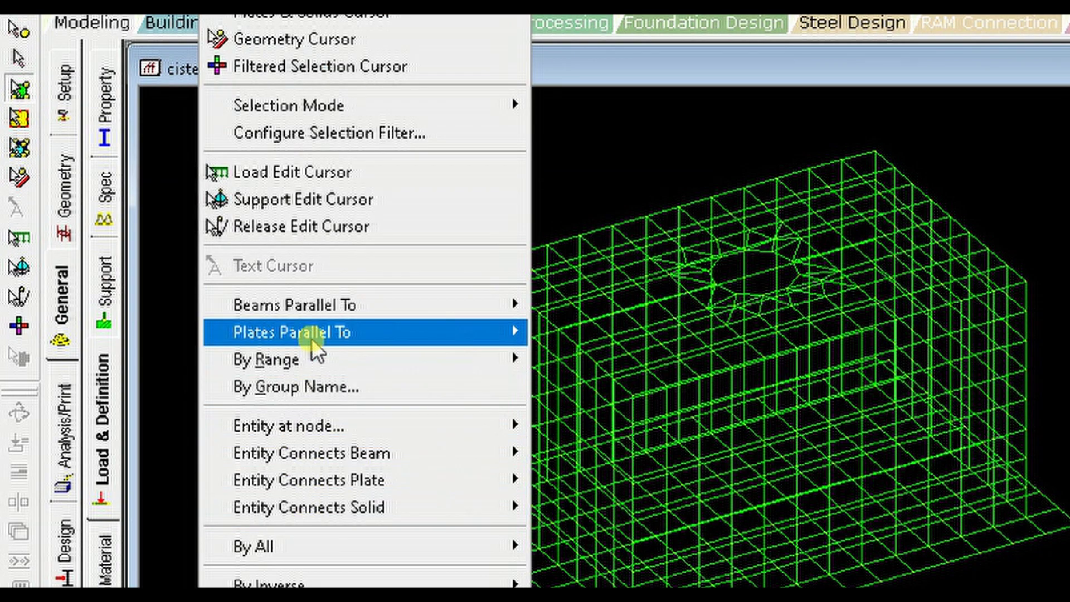
mouse_move(312, 338)
left_click(549, 331)
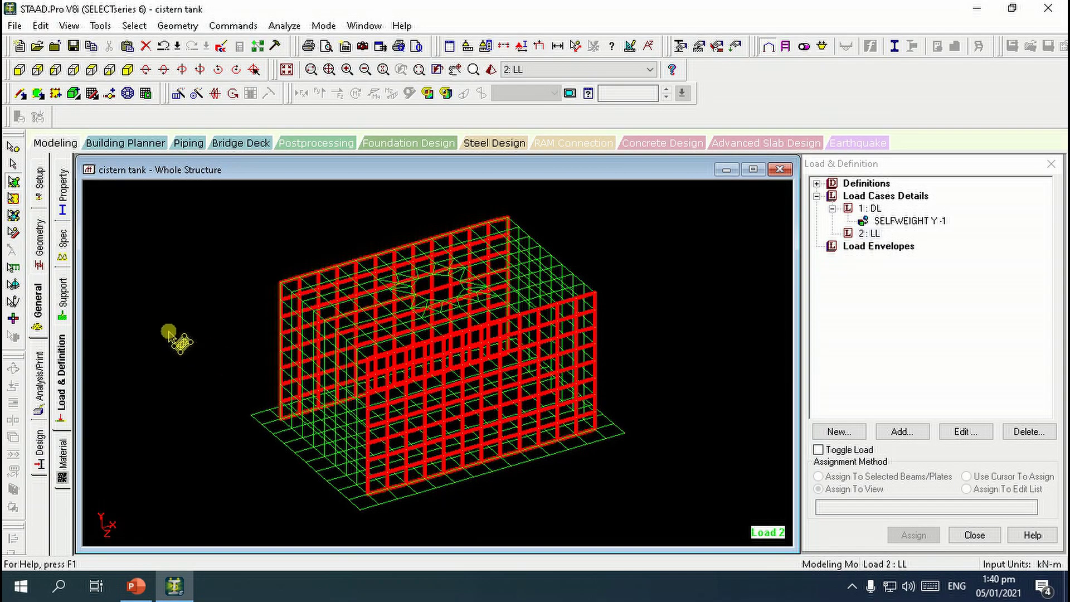
Isolate the selected long wall plates in a new view displayed in the active window.
right_click(285, 342)
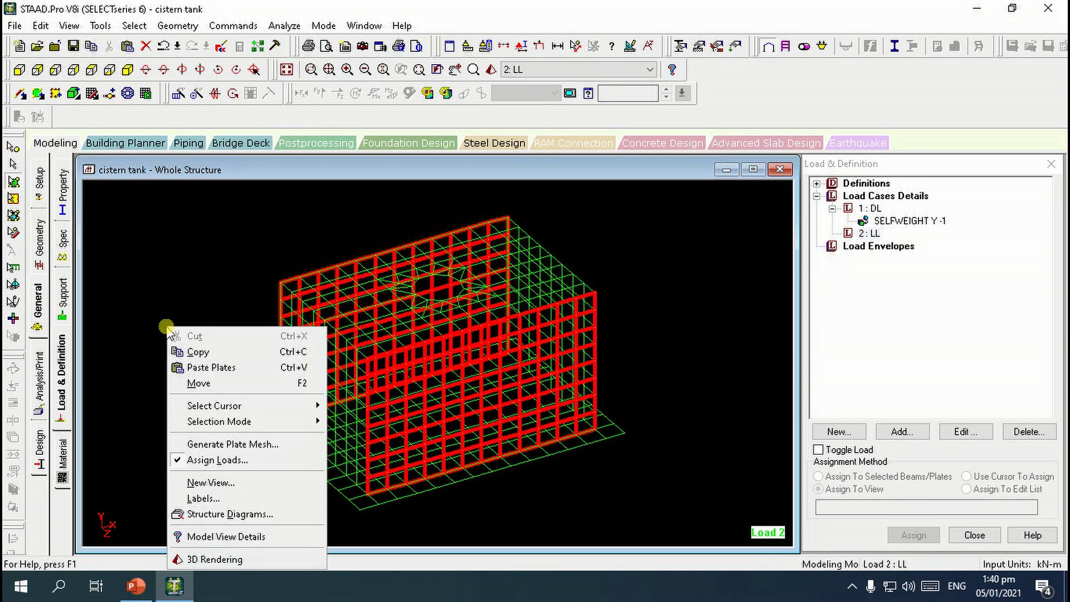
left_click(222, 484)
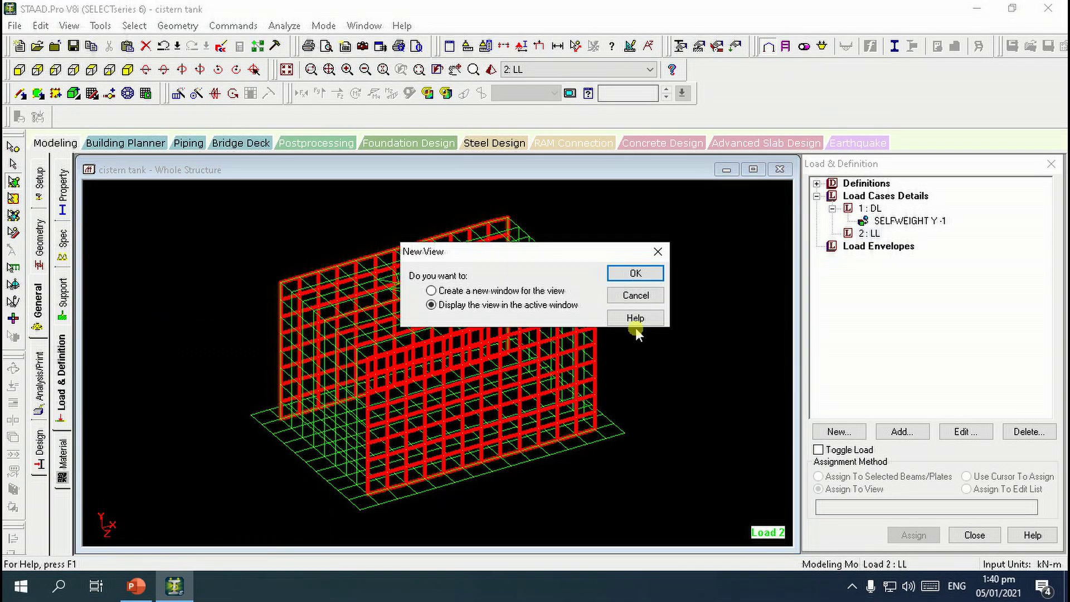
left_click(633, 275)
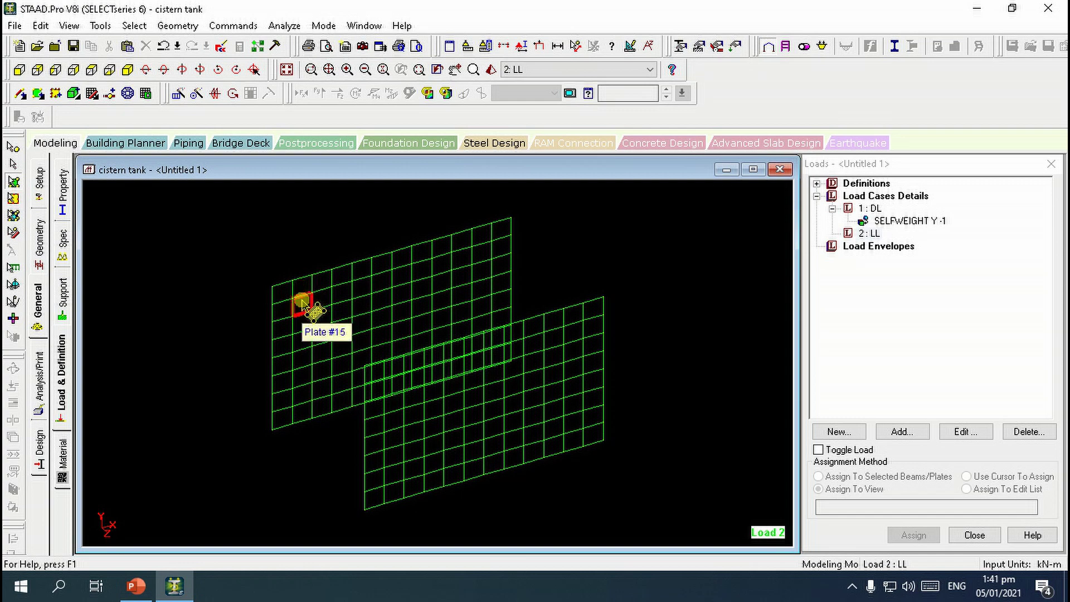
Show the plate orientation axes on both long walls and examine their local directions in plan view from above.
key("shift+t")
scroll(297, 285, "up", 2)
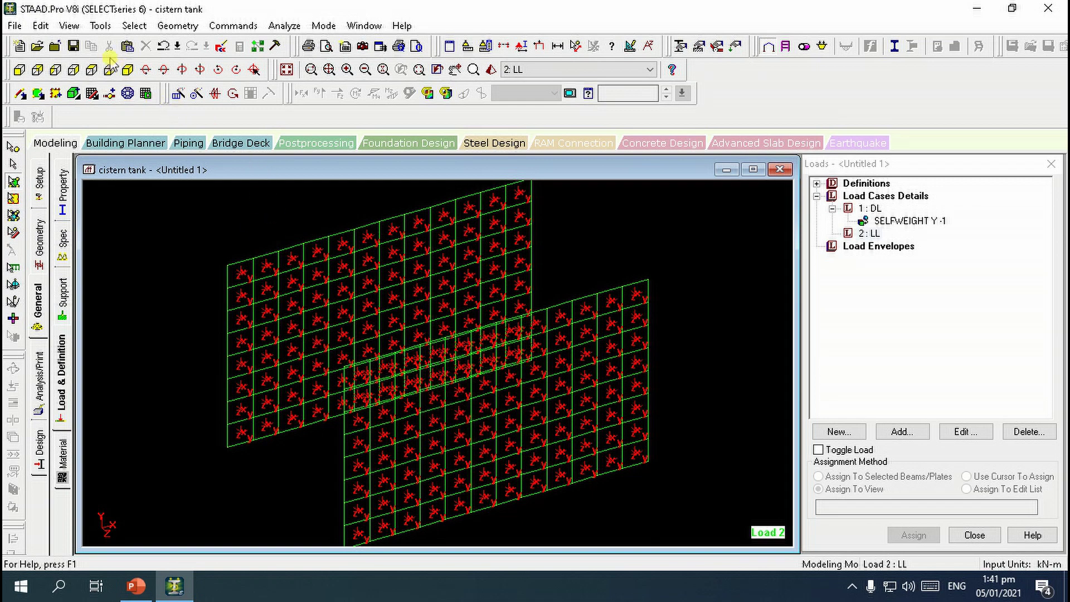
left_click(93, 71)
scroll(334, 196, "up", 1)
scroll(442, 340, "down", 2)
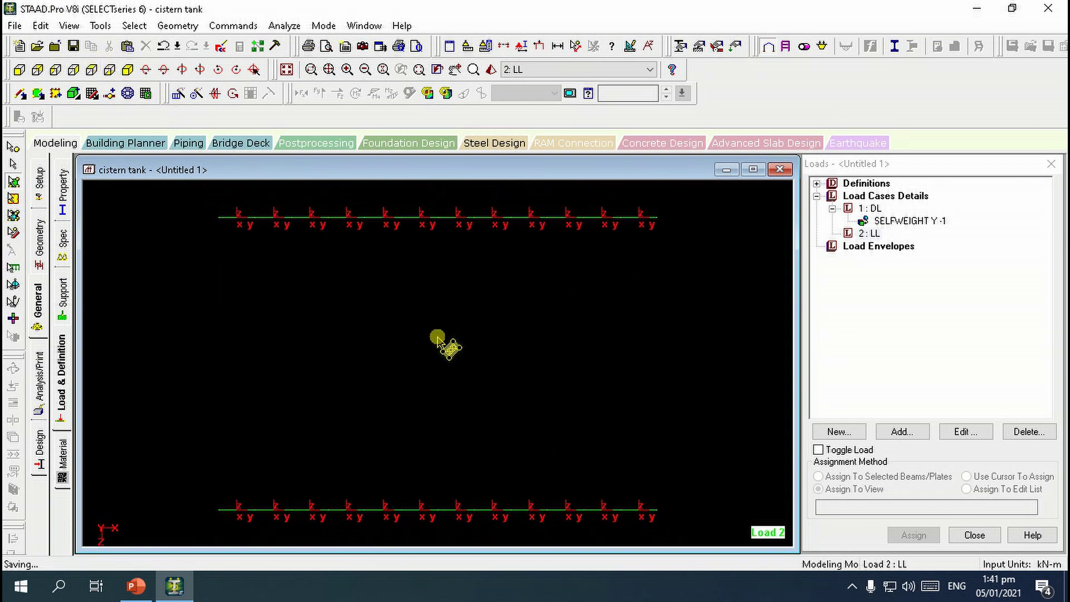
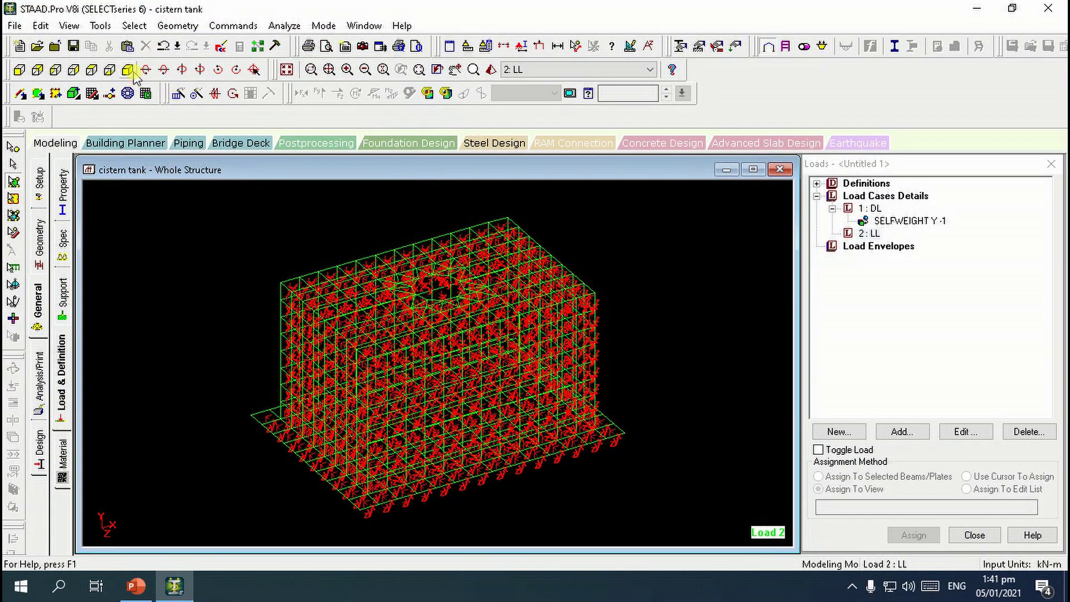
Select the front wall's plates in plan and display only that wall in the active window.
left_click(131, 71)
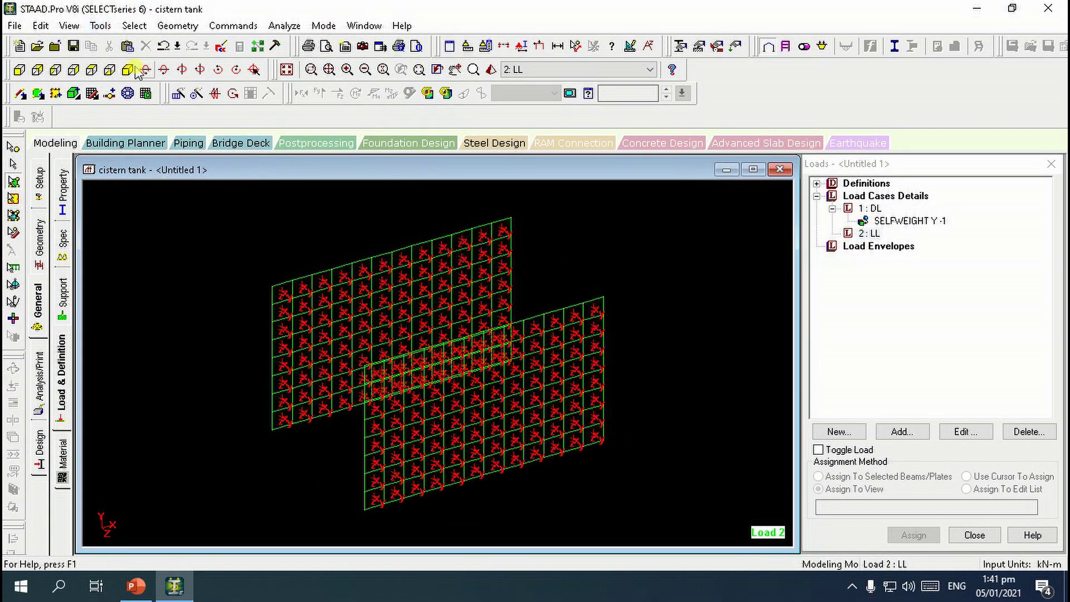
left_click(91, 71)
left_click_drag(180, 471, 661, 538)
right_click(547, 390)
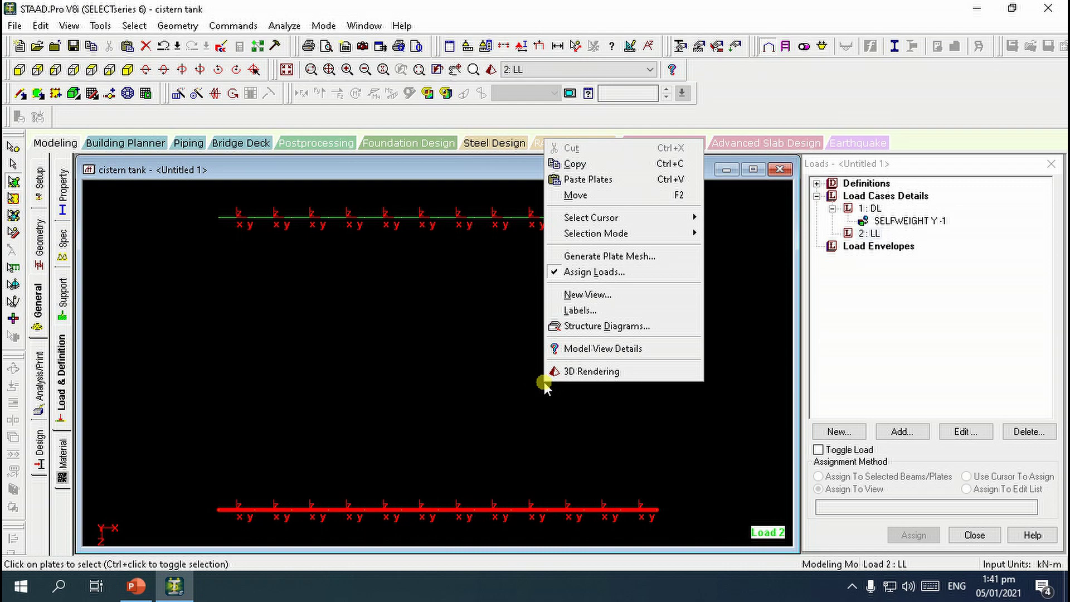
left_click(588, 295)
left_click(630, 272)
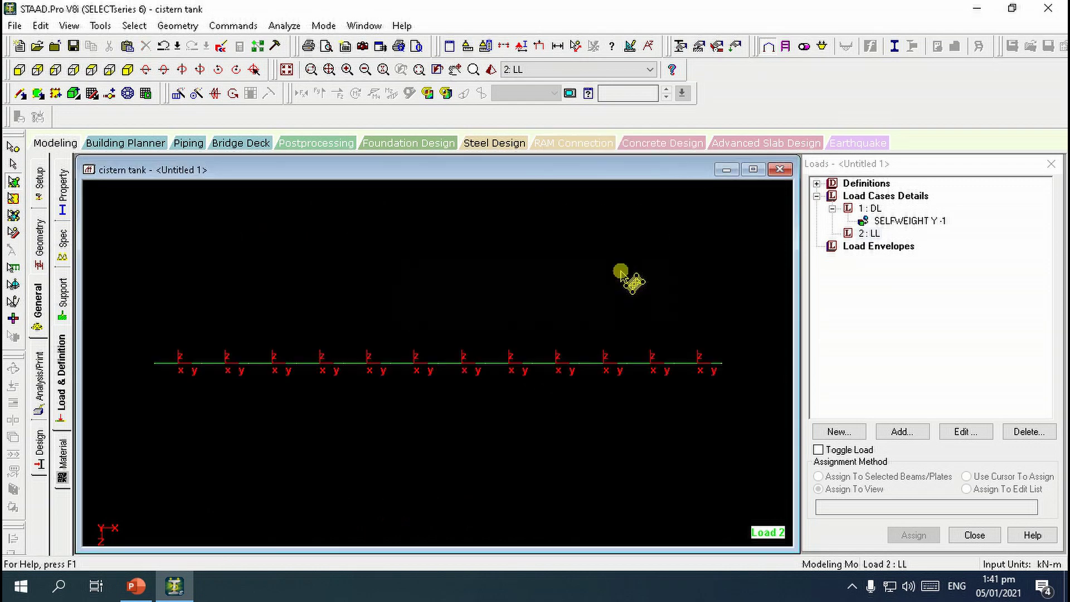
Isolate a single plate near the middle of the front wall and examine its local axes in isometric and plan.
left_click(128, 70)
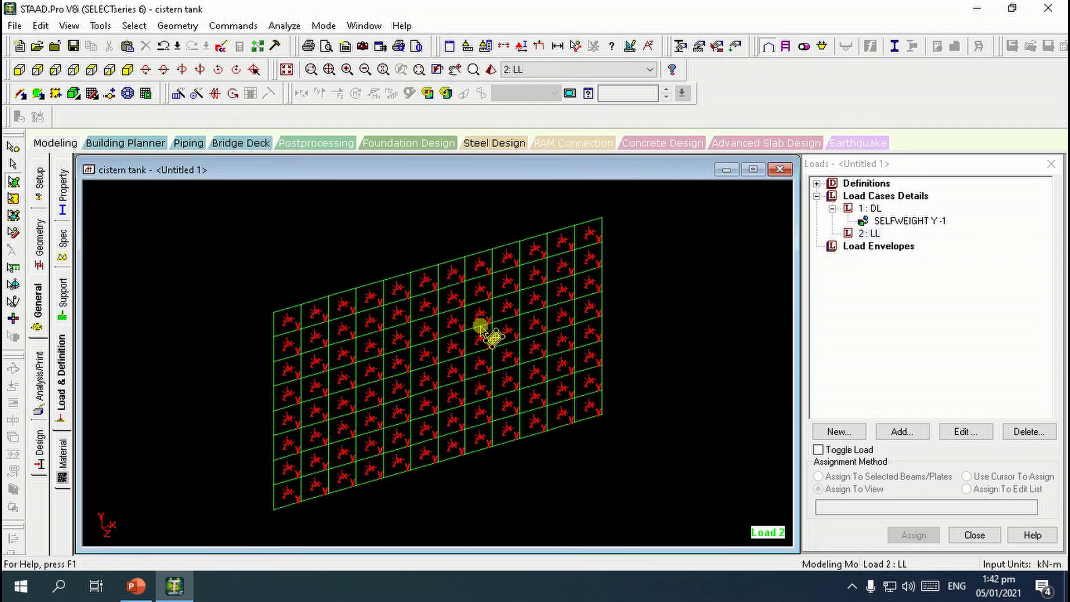
right_click(482, 334)
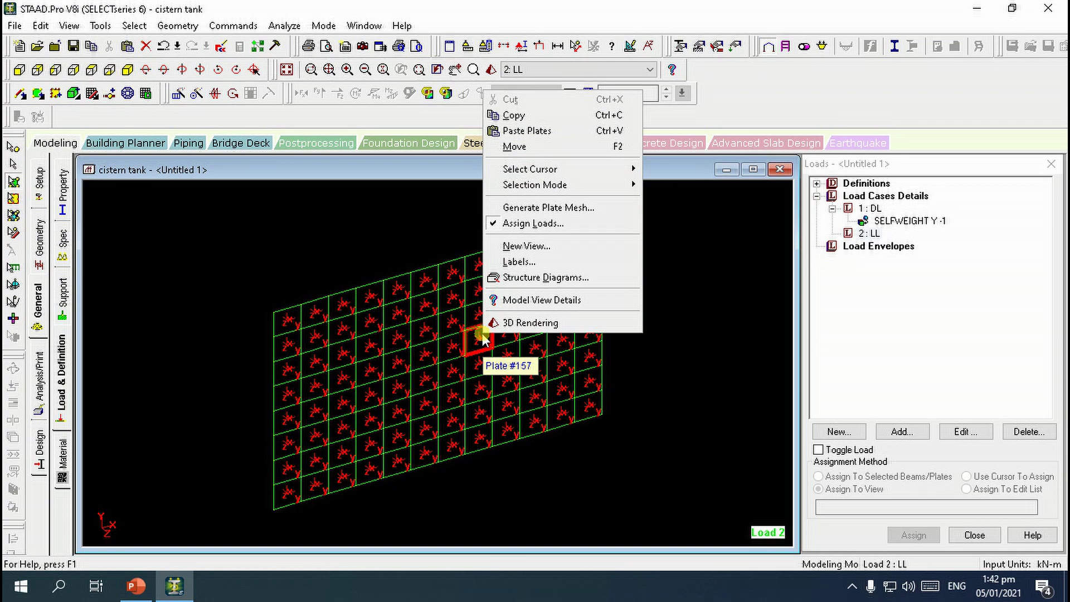
left_click(554, 246)
left_click(630, 273)
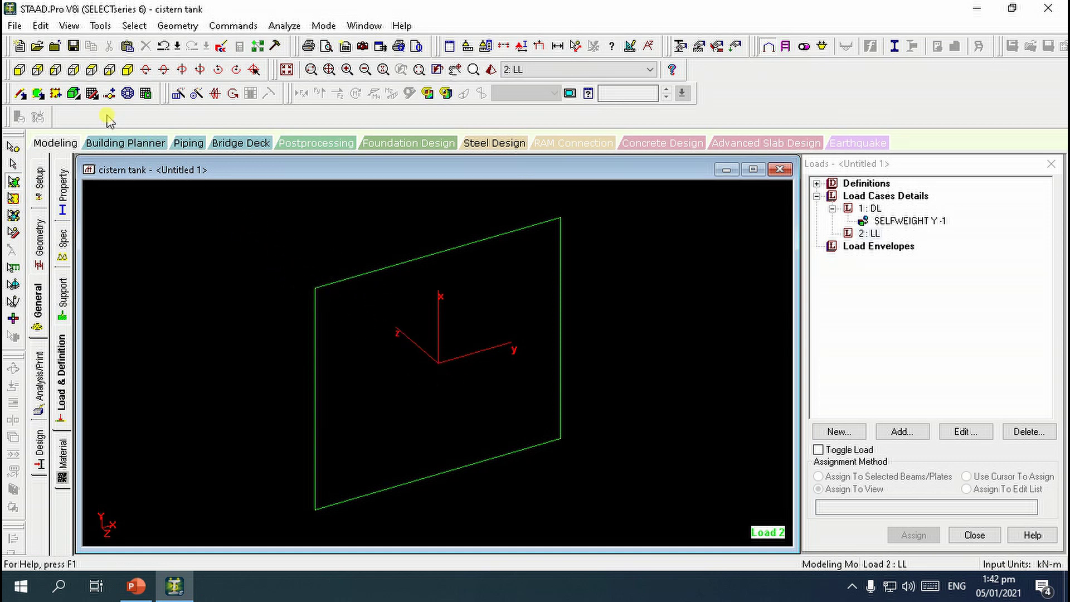
left_click(91, 70)
scroll(524, 488, "down", 5)
scroll(533, 487, "up", 5)
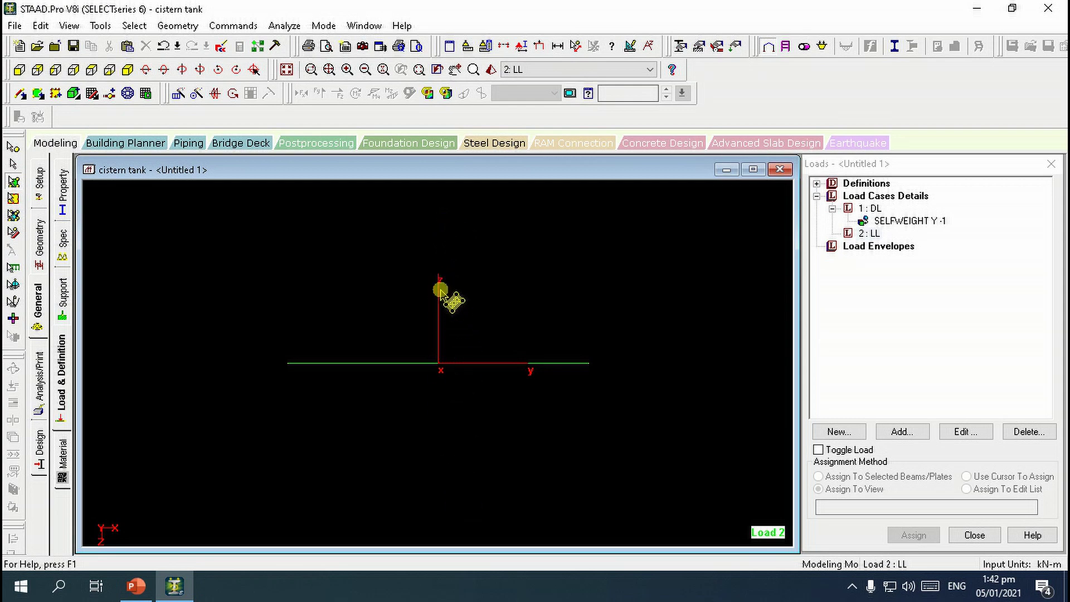
Assign a plate reference point at 0, 0, 0 to the front wall's plates, with the local Z axis away from the reference point.
left_click(215, 72)
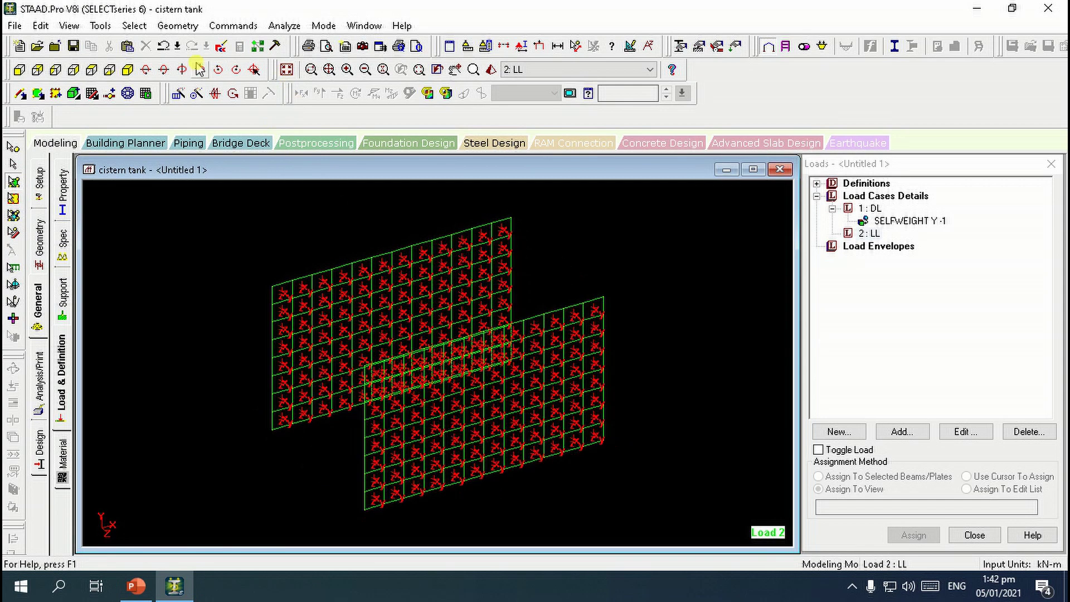
left_click(128, 71)
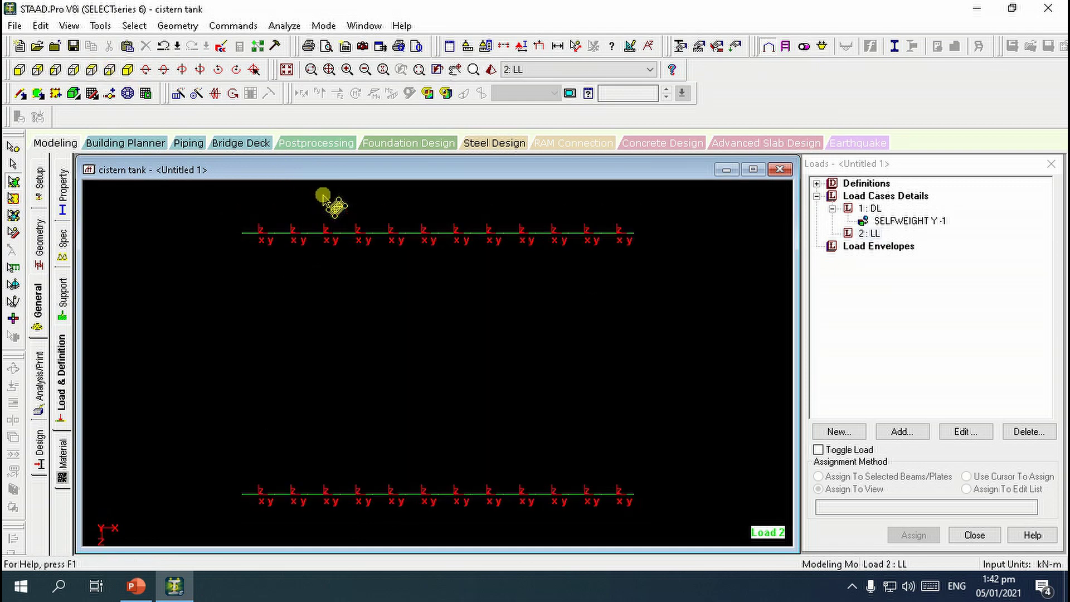
left_click_drag(217, 474, 652, 526)
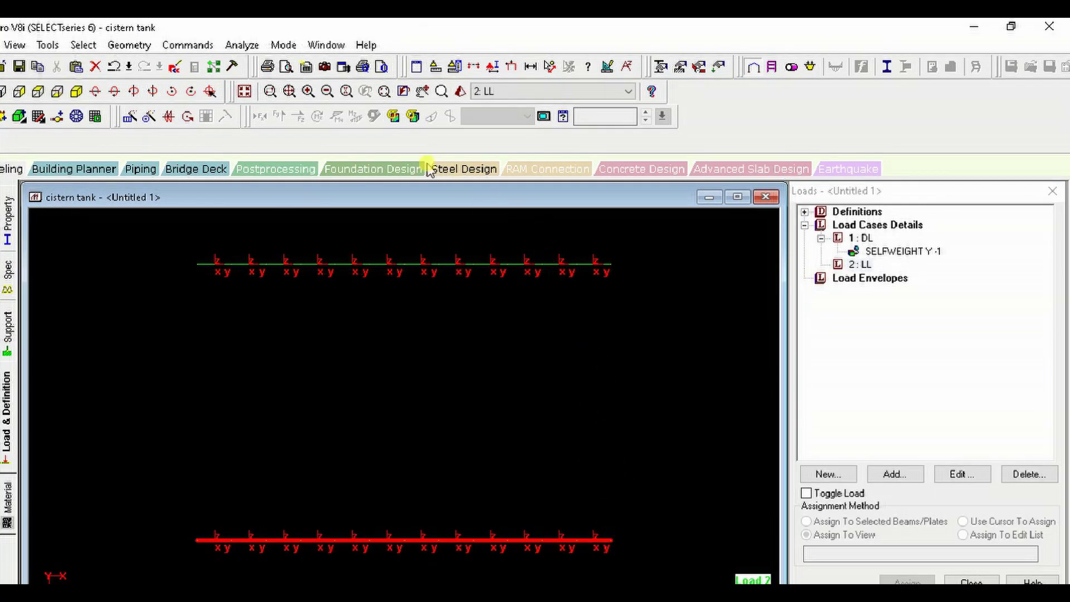
left_click(188, 45)
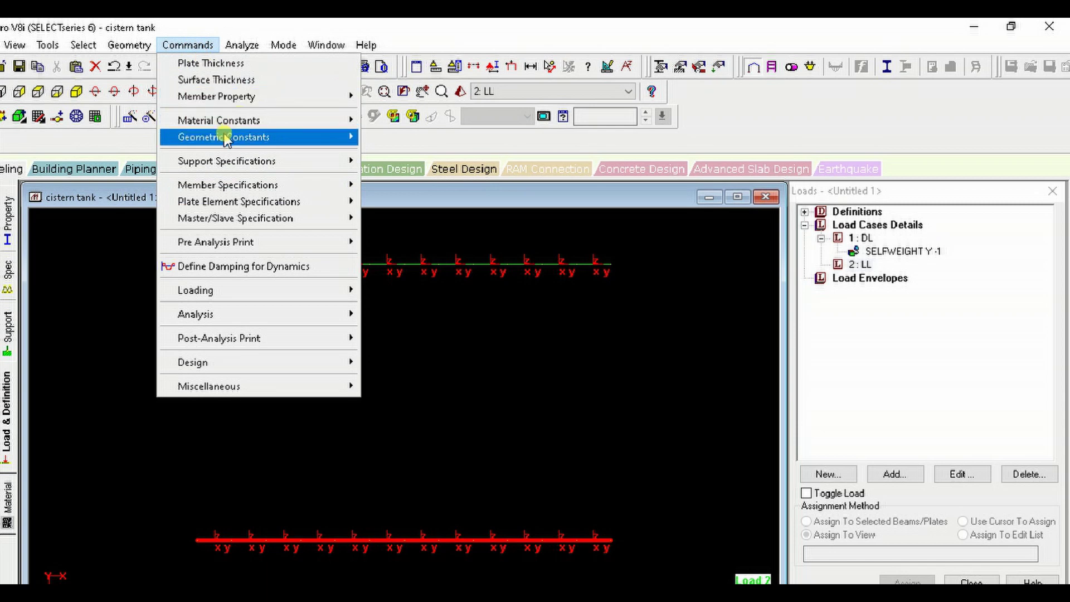
mouse_move(225, 138)
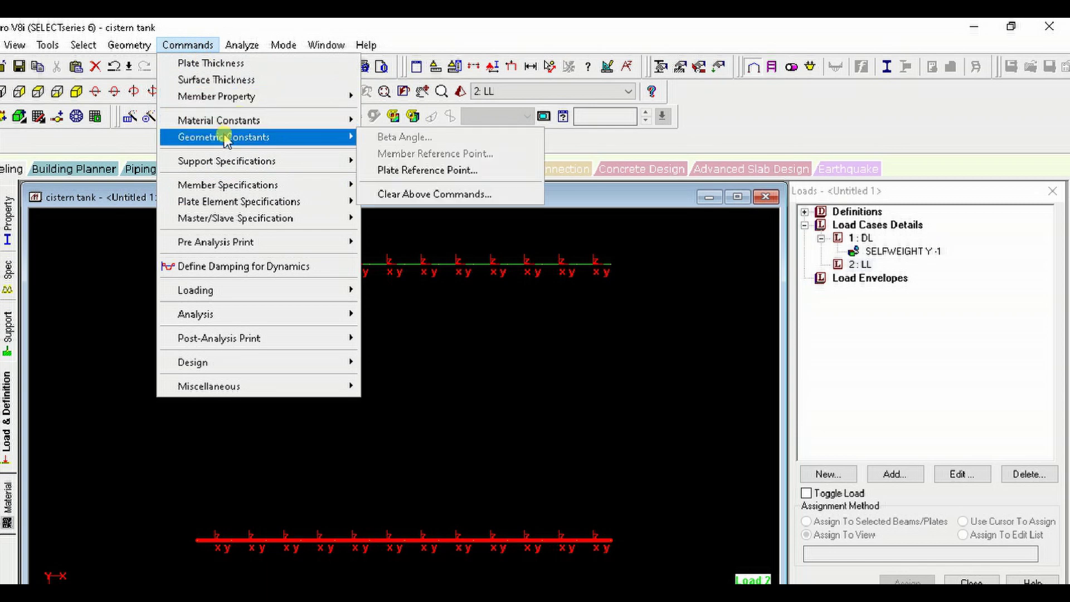
left_click(422, 172)
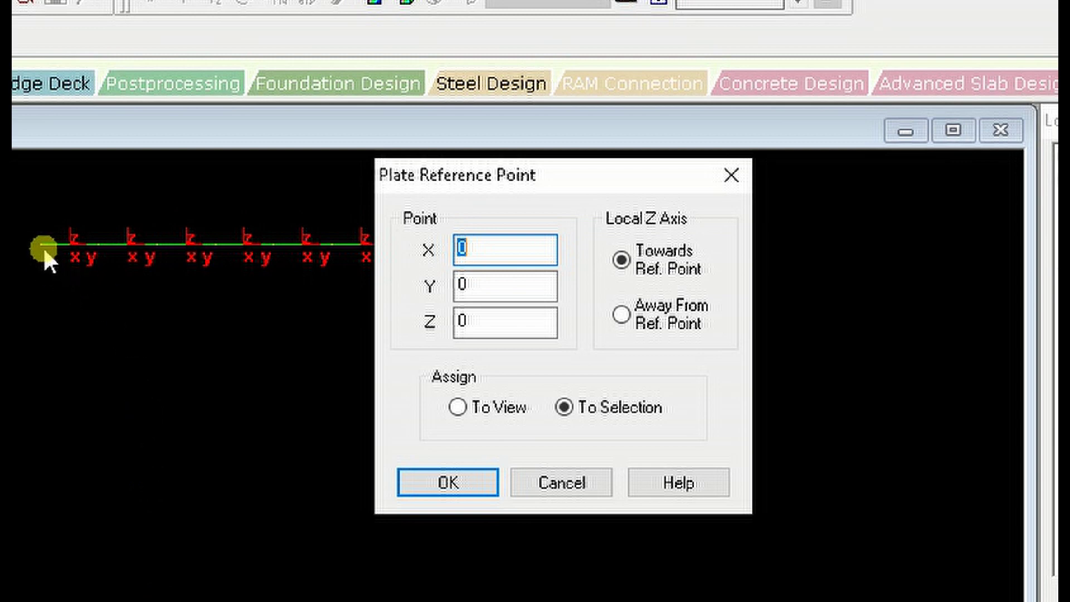
left_click(622, 316)
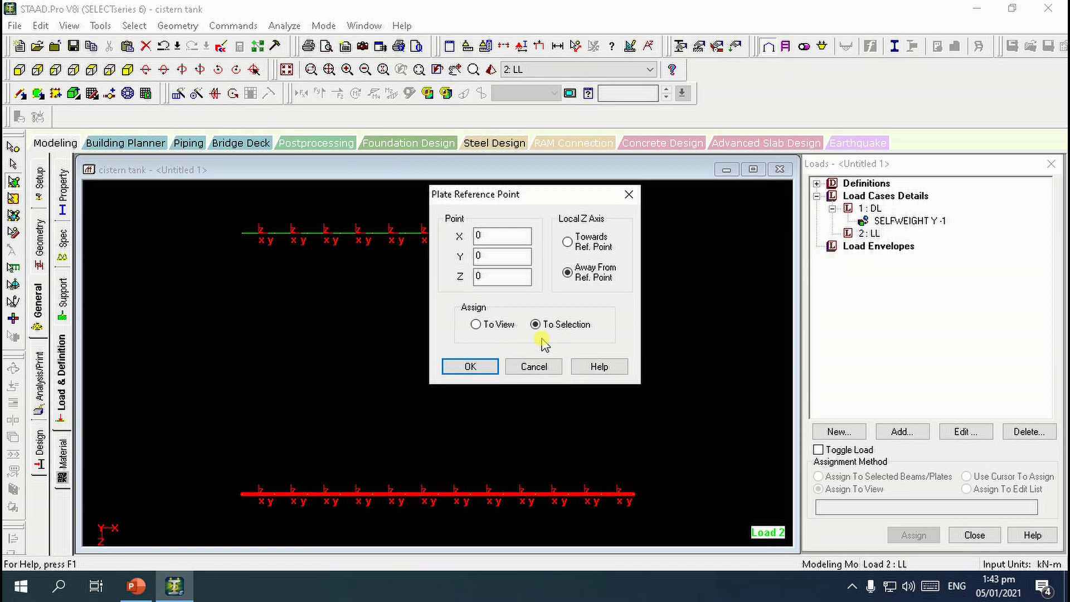
left_click(470, 366)
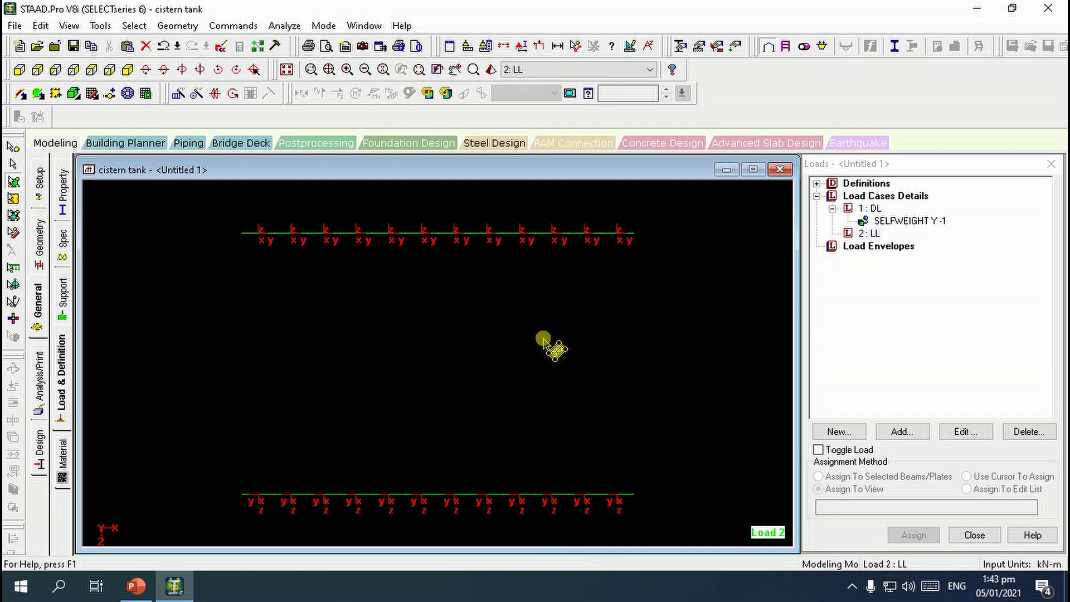
Select the plates parallel to YZ in the whole structure and display only those two walls in the active window.
left_click(19, 70)
left_click(129, 28)
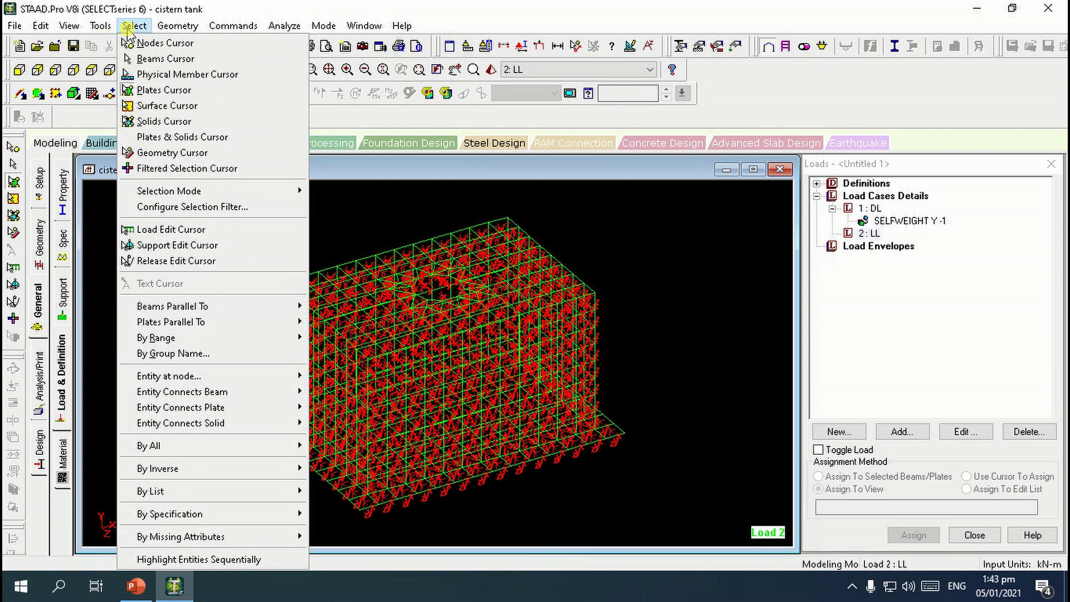
mouse_move(183, 327)
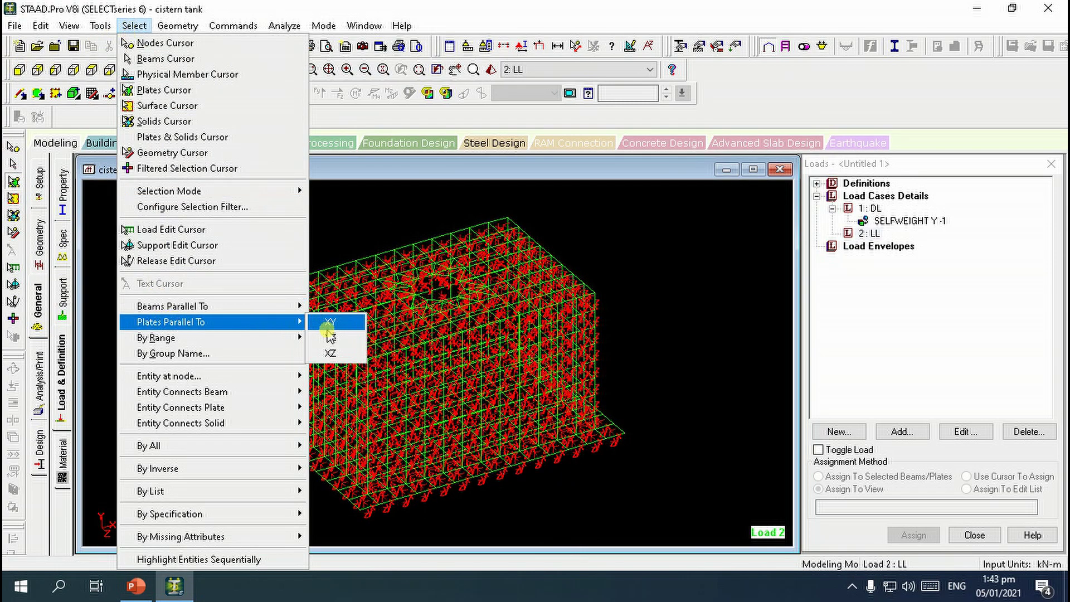
left_click(331, 338)
right_click(237, 312)
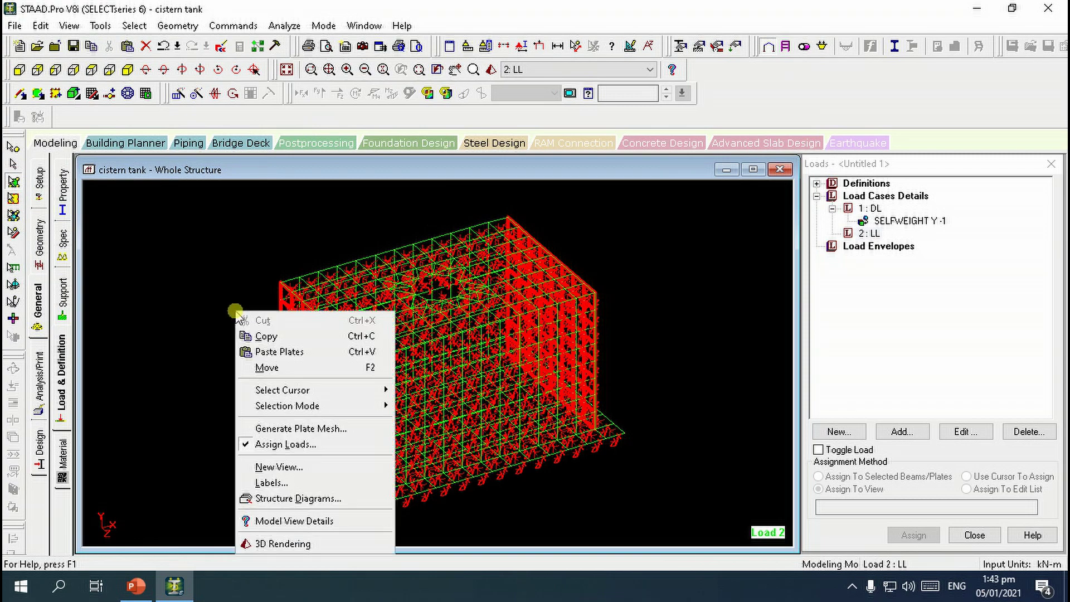
left_click(292, 468)
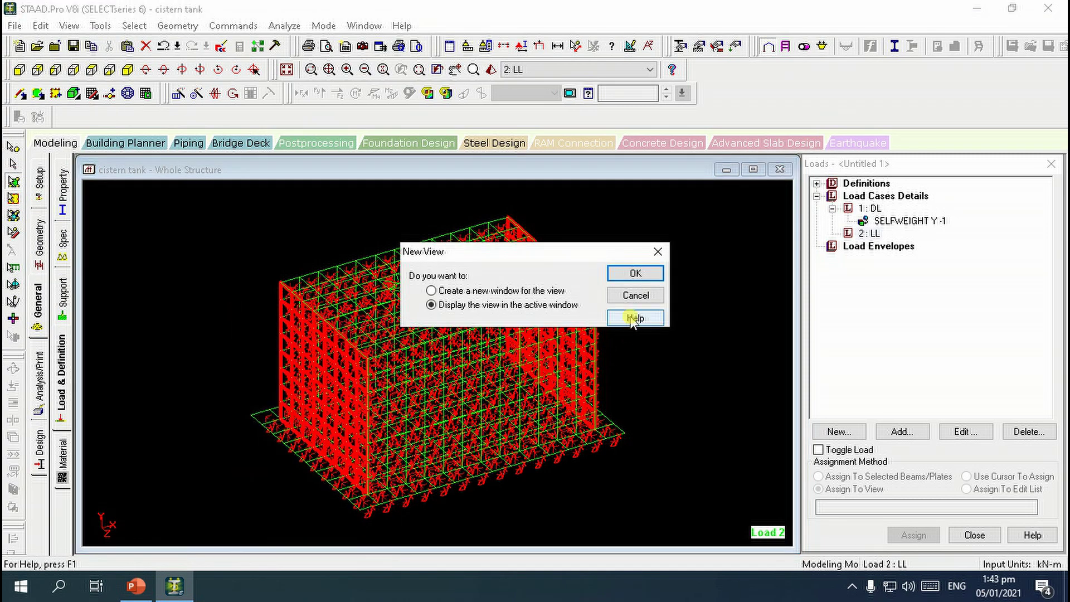
left_click(631, 273)
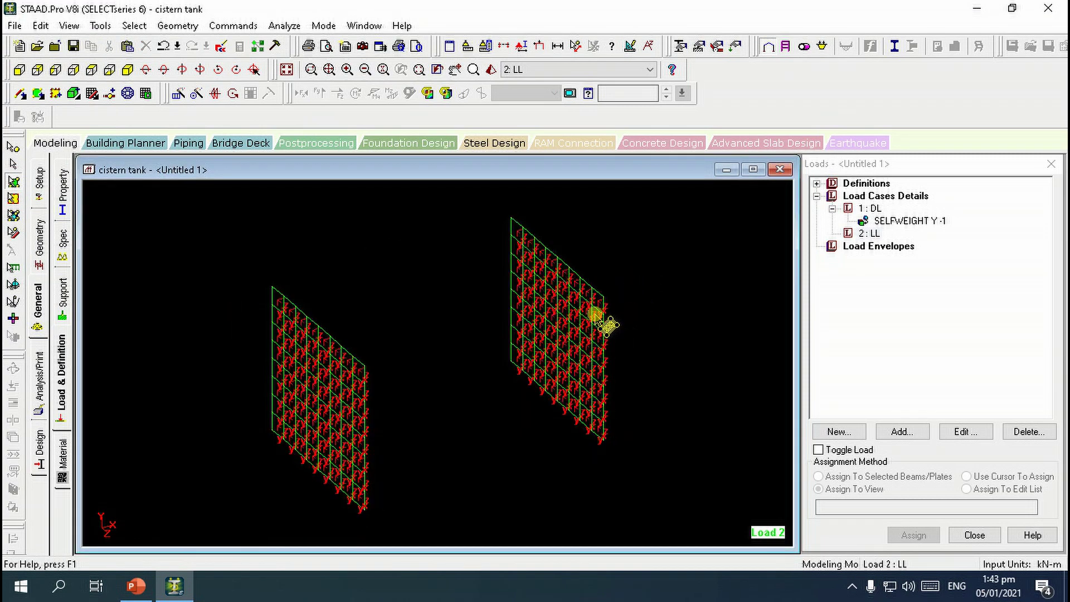
Assign a plate reference point at 0, 0, 0 to the left-hand side wall in plan, with local Z towards the reference point.
scroll(596, 306, "up", 2)
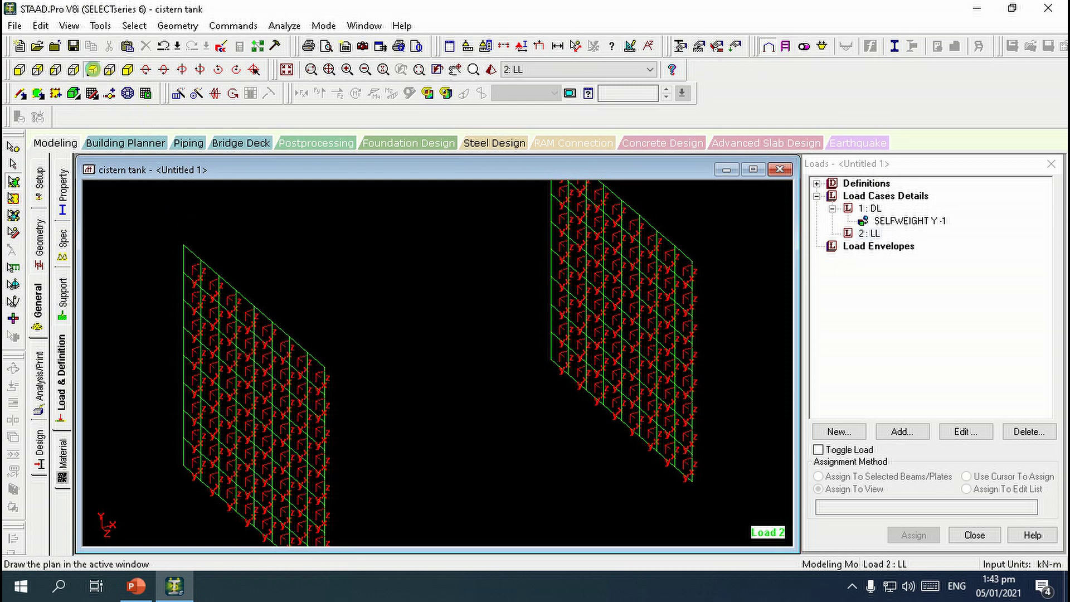
left_click(92, 69)
scroll(513, 350, "down", 2)
scroll(736, 290, "down", 3)
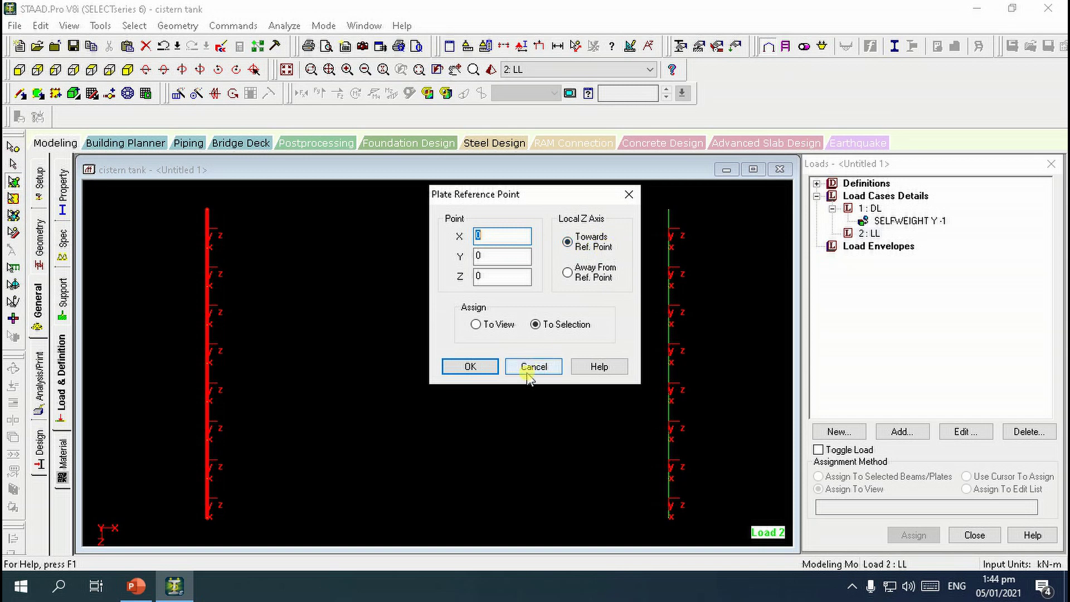
left_click(470, 367)
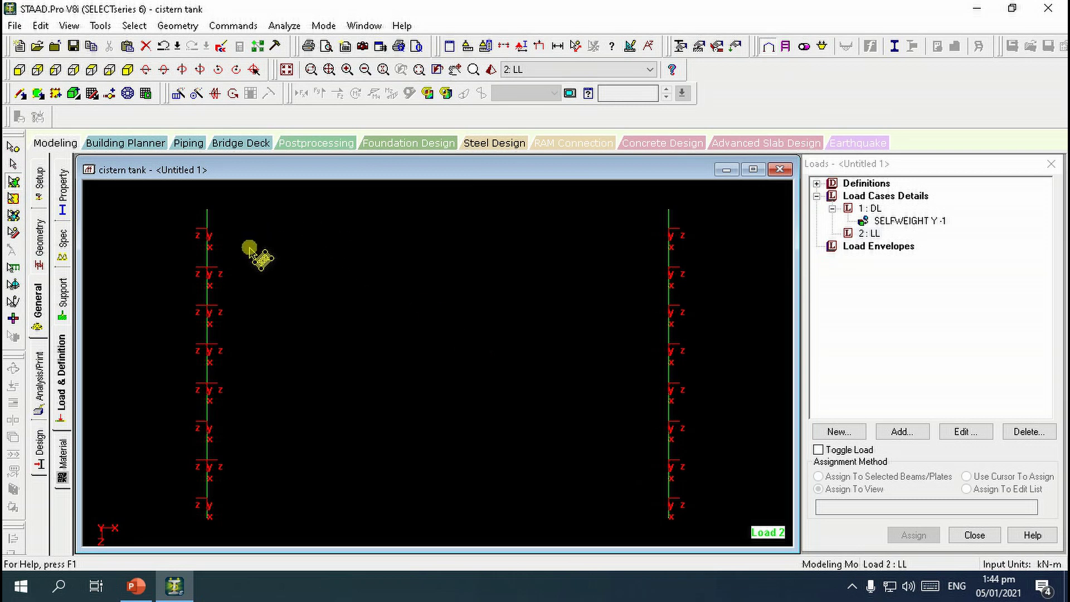
Reassign the left-hand side wall's plate reference point at 0, 0, 0 with the local Z axis away from the reference point.
left_click(233, 26)
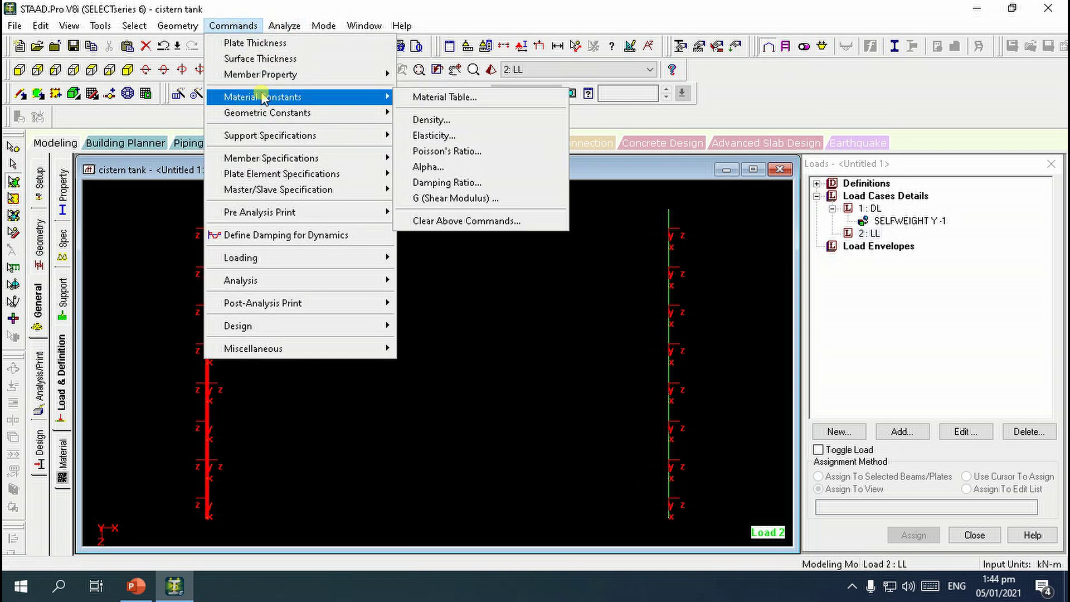
mouse_move(265, 115)
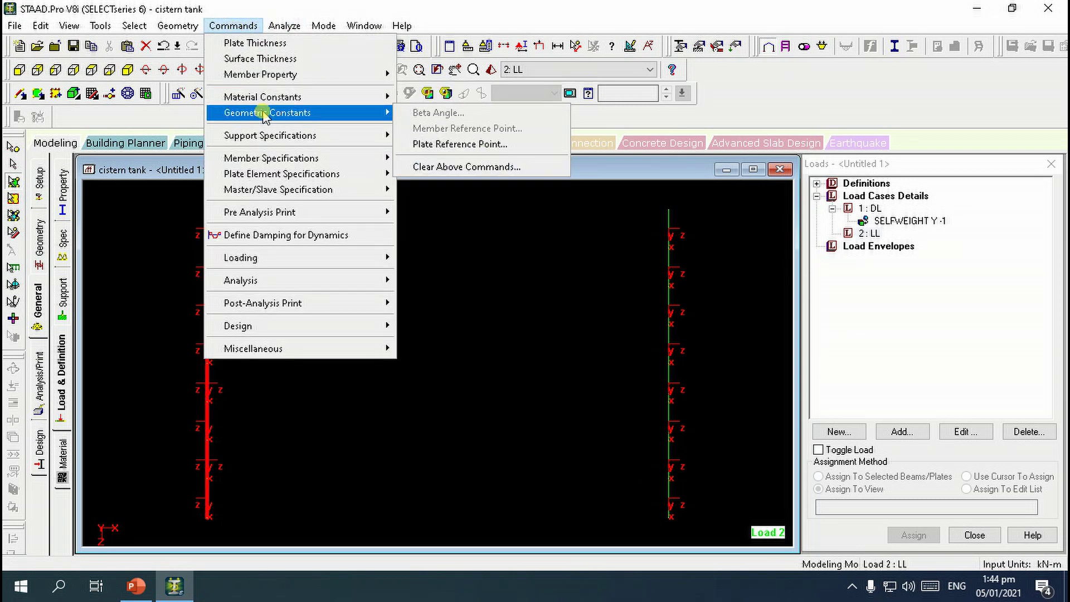
left_click(427, 144)
left_click(568, 274)
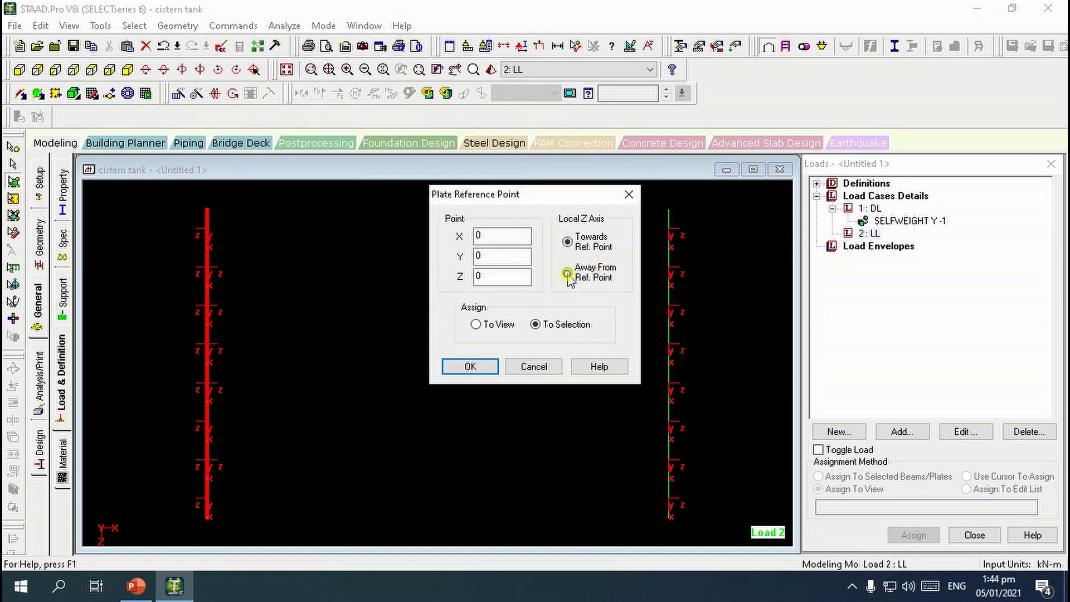
left_click(470, 367)
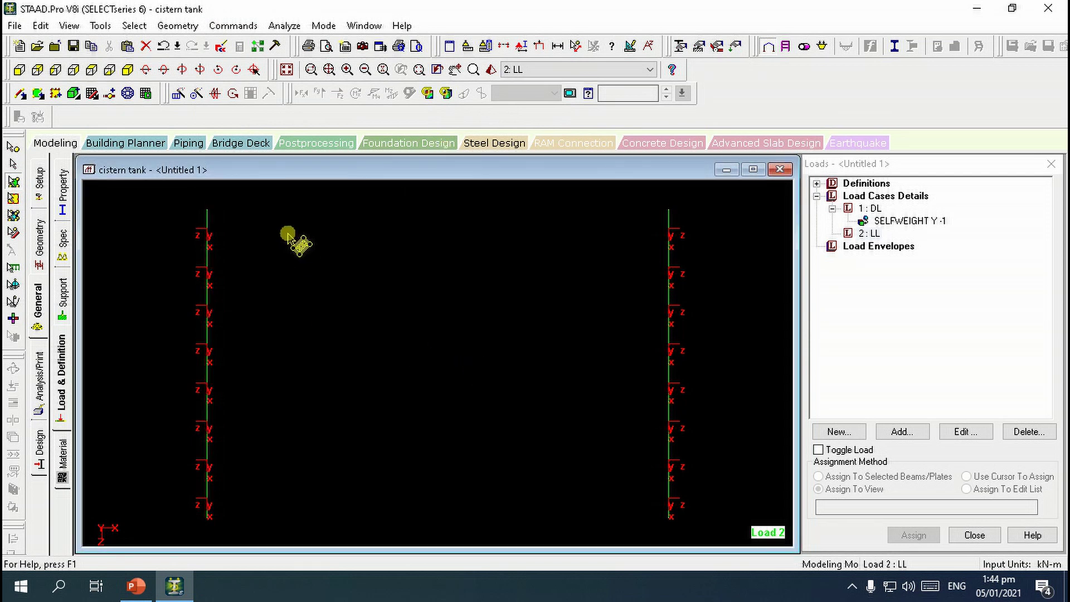
Display the whole structure in front elevation and hide the plates' local axes.
left_click(288, 67)
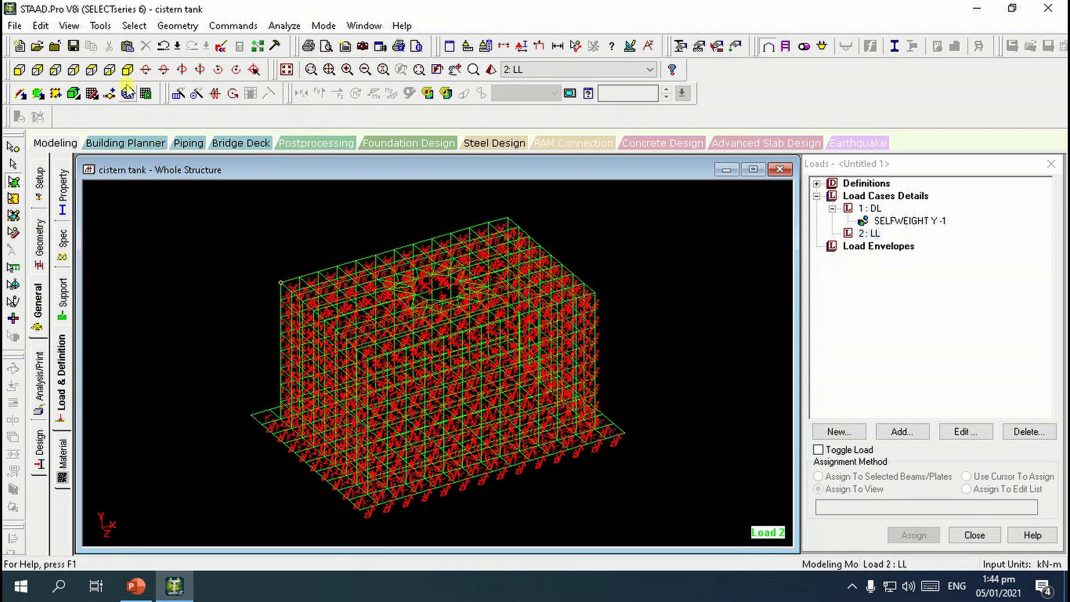
left_click(20, 70)
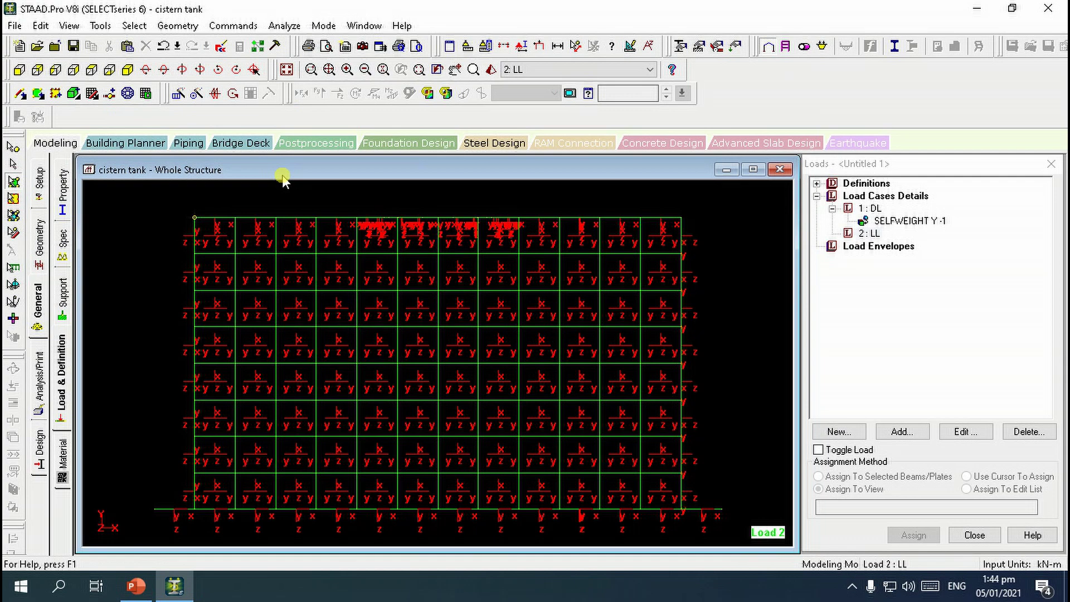
key("shift+t")
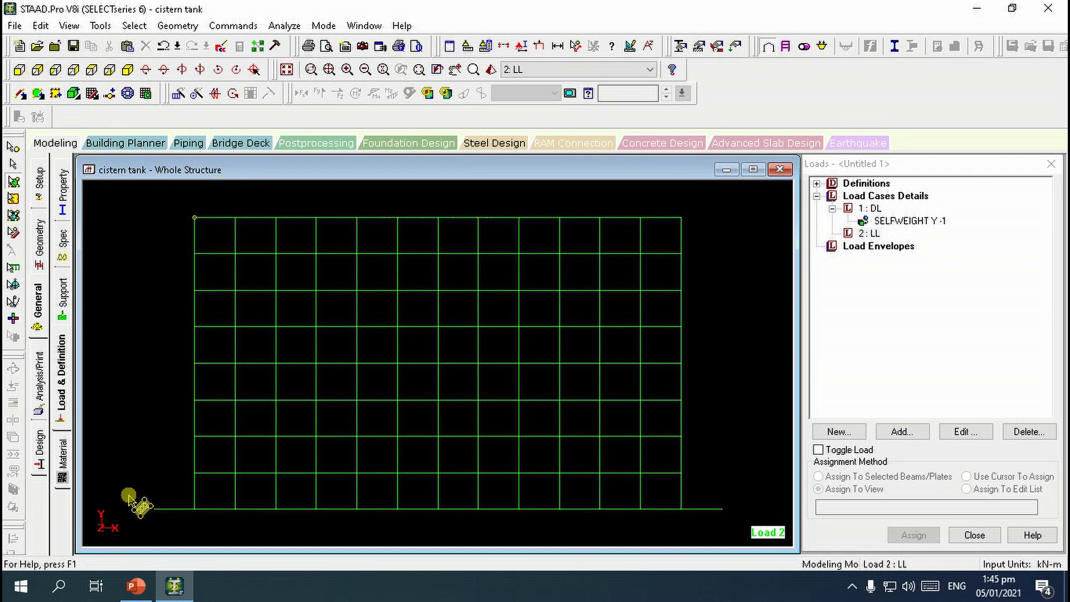
Select the base slab plates, invert the plate selection, and display only the plates above the base in the active window.
left_click_drag(127, 502, 732, 517)
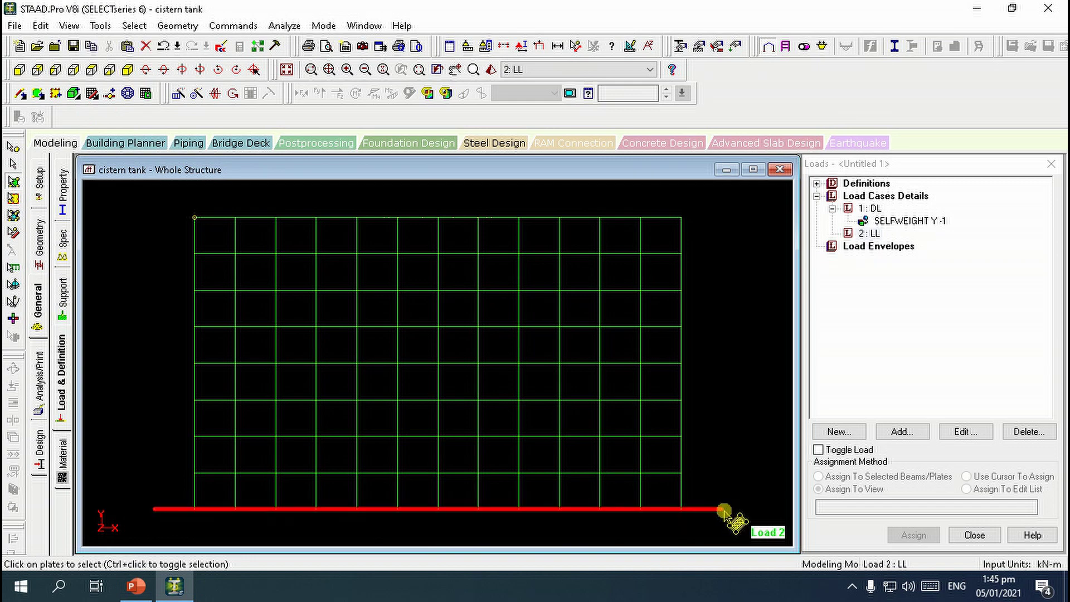
left_click(134, 26)
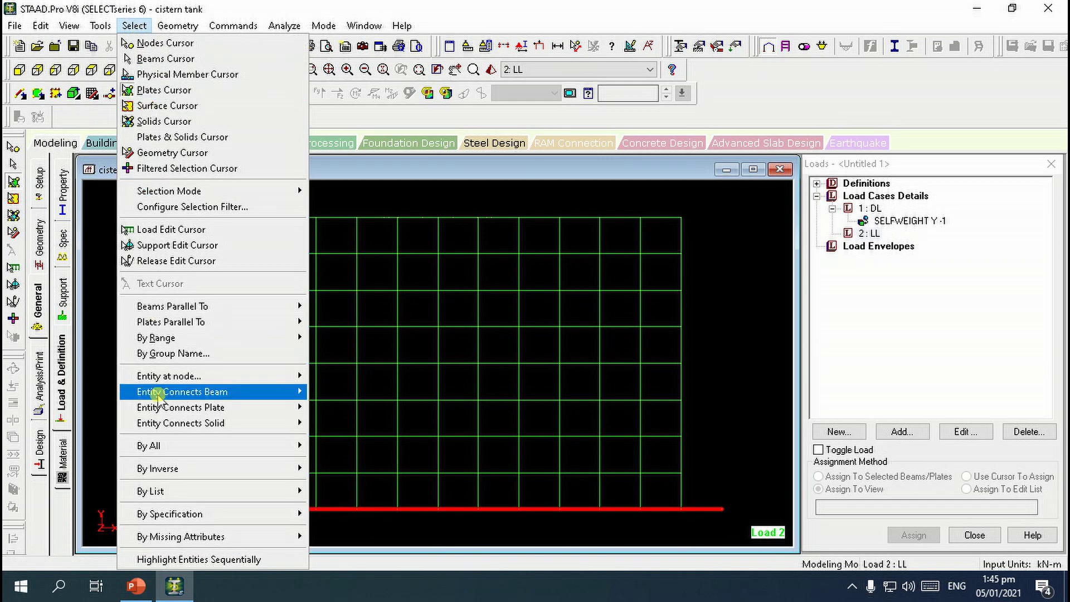
mouse_move(167, 495)
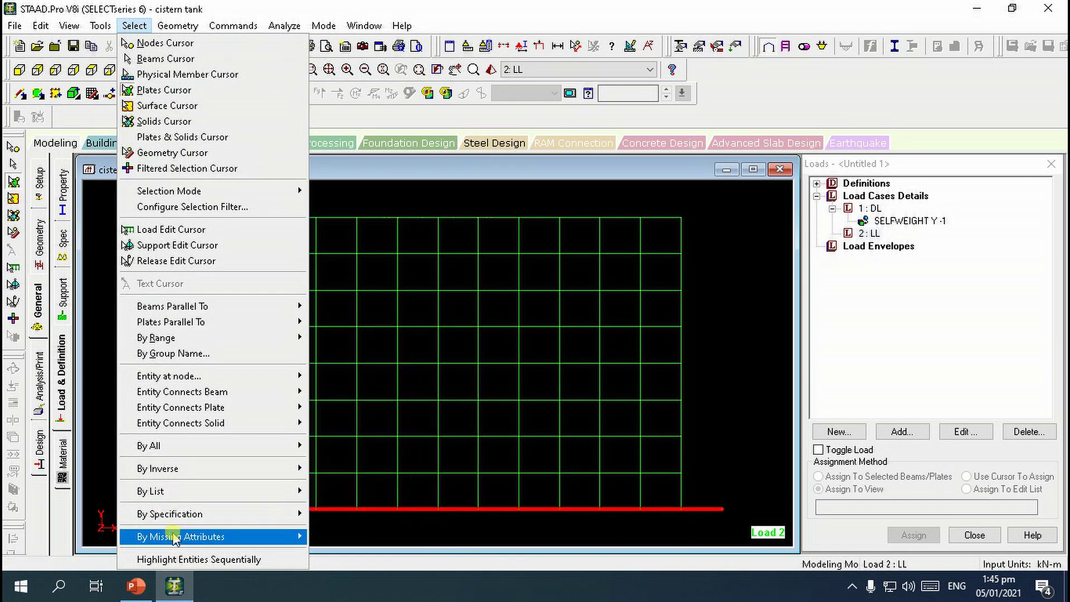
mouse_move(258, 470)
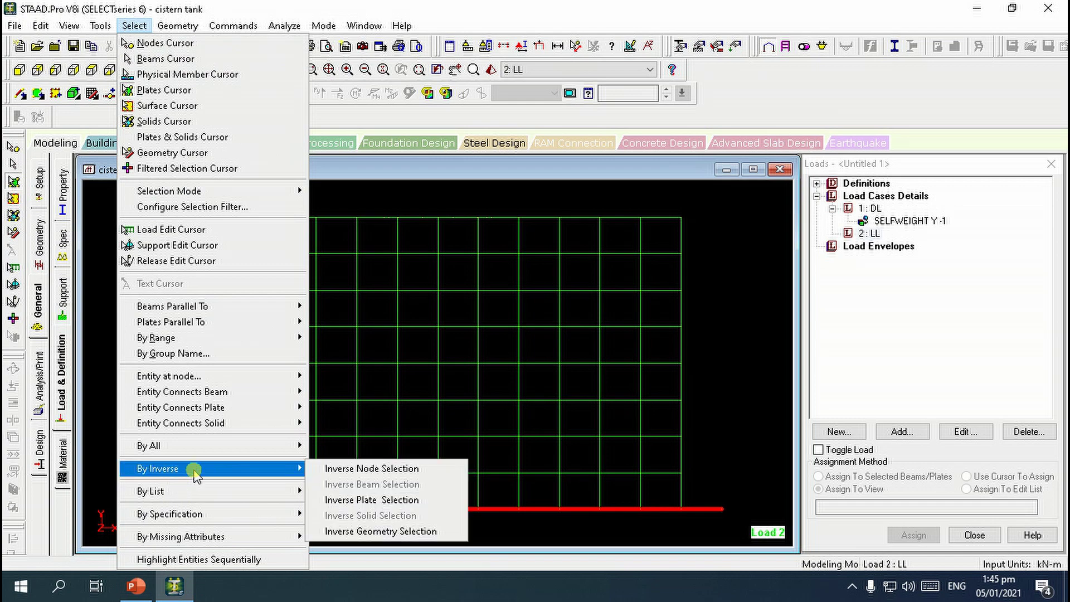
left_click(368, 500)
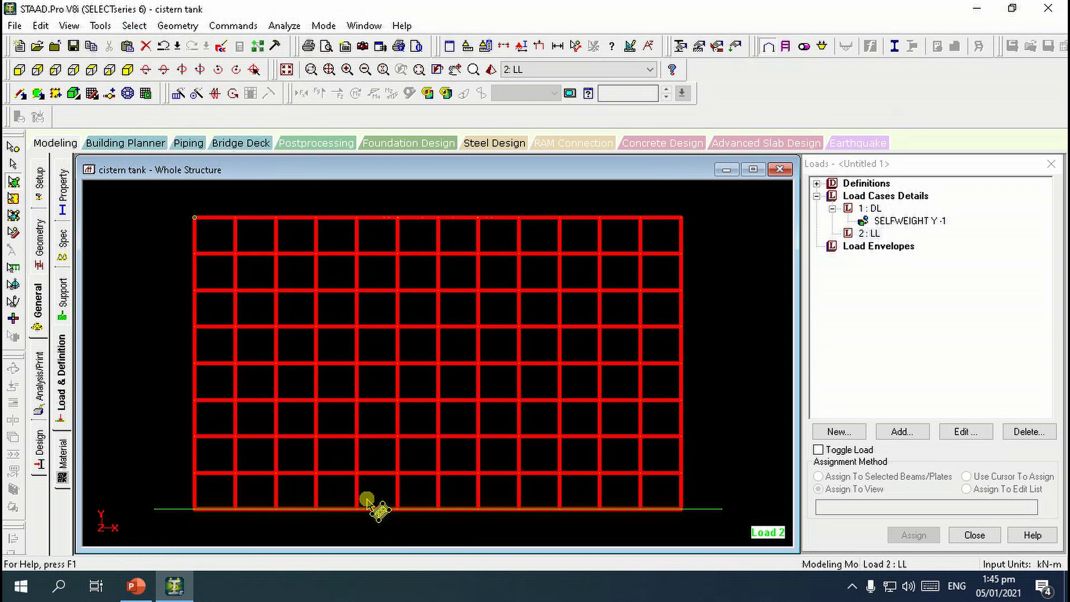
right_click(135, 307)
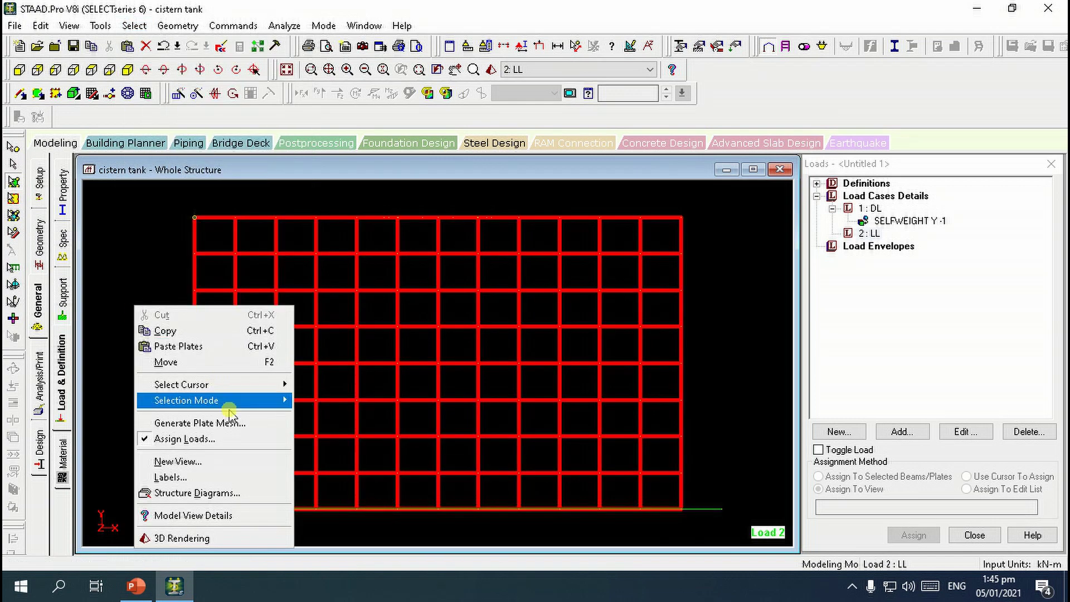
left_click(212, 463)
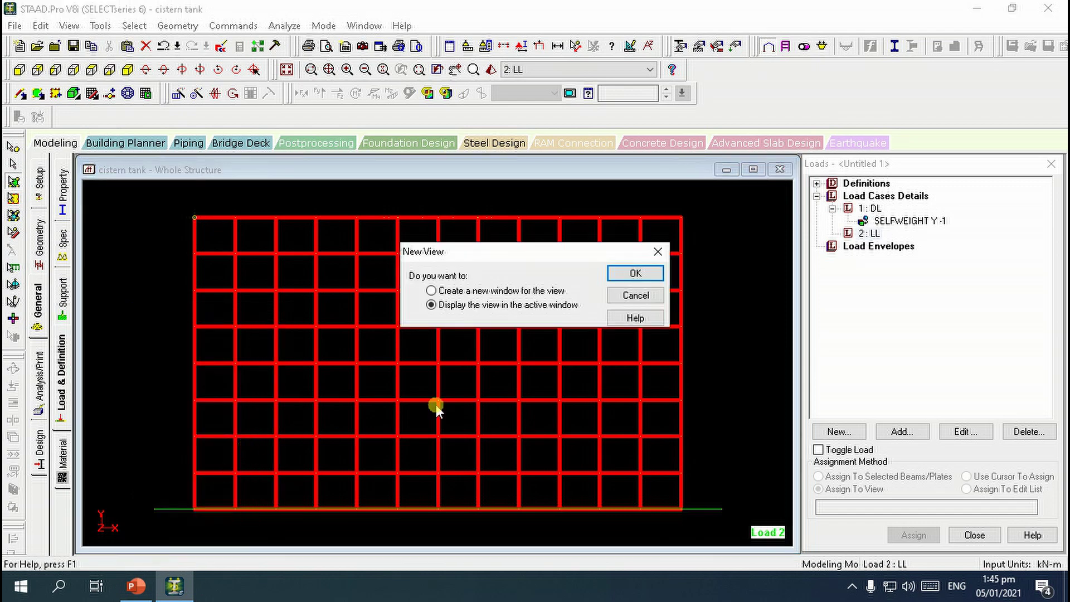
left_click(635, 273)
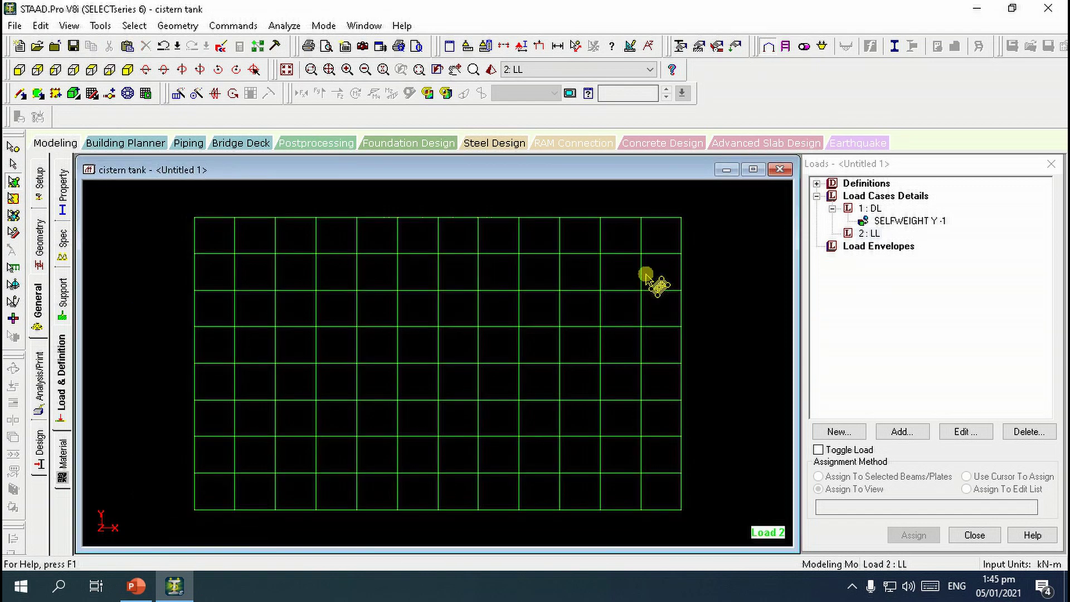
Select the top slab plates, invert the plate selection, and display only the tank walls in the active window.
left_click(14, 183)
left_click_drag(143, 209, 710, 223)
left_click(134, 25)
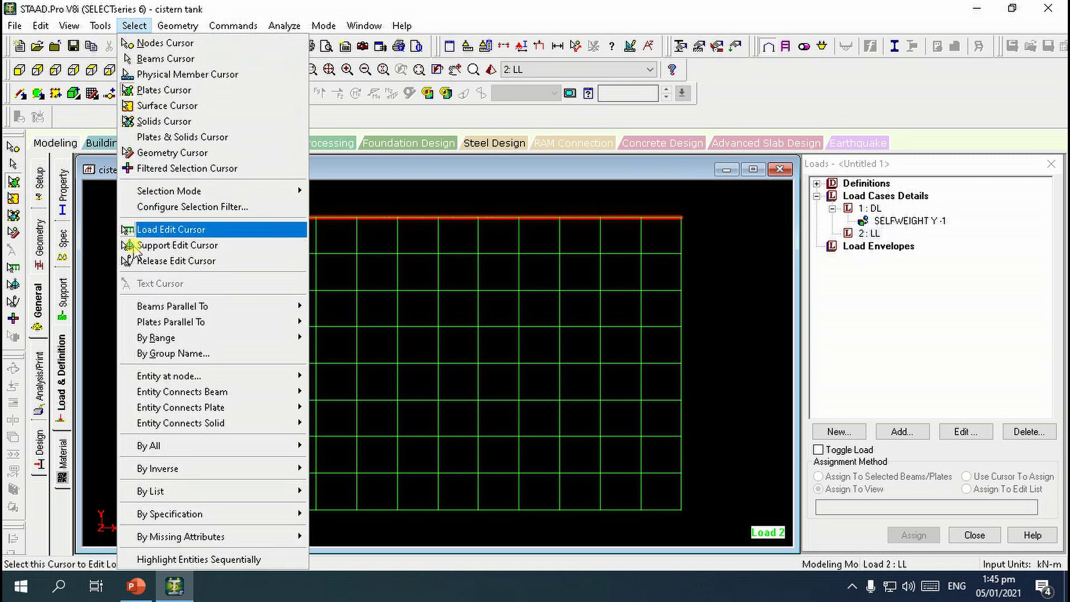
mouse_move(150, 469)
left_click(366, 499)
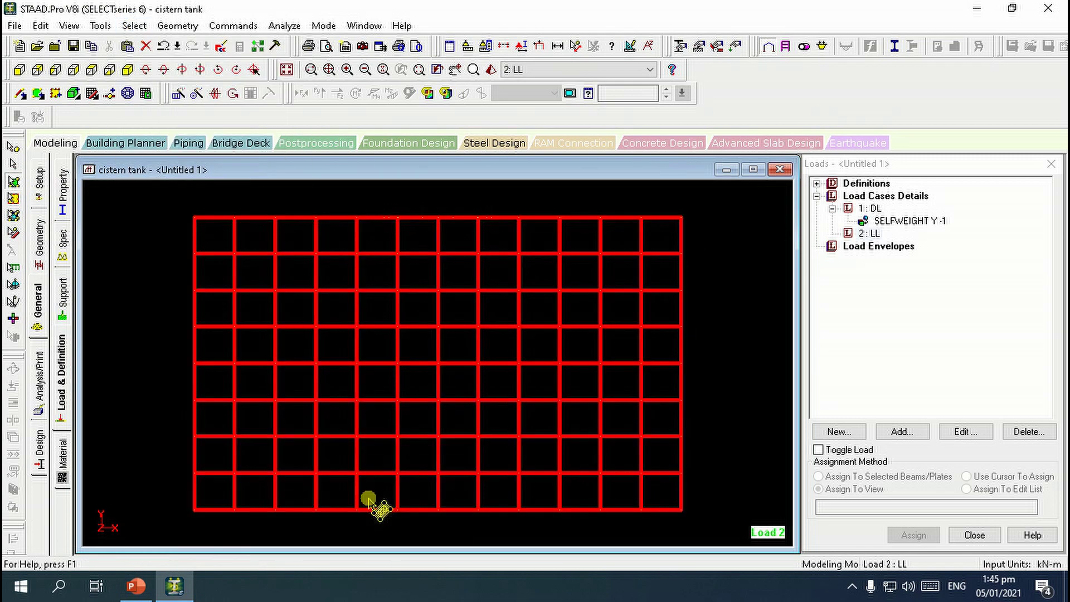
right_click(134, 250)
left_click(184, 407)
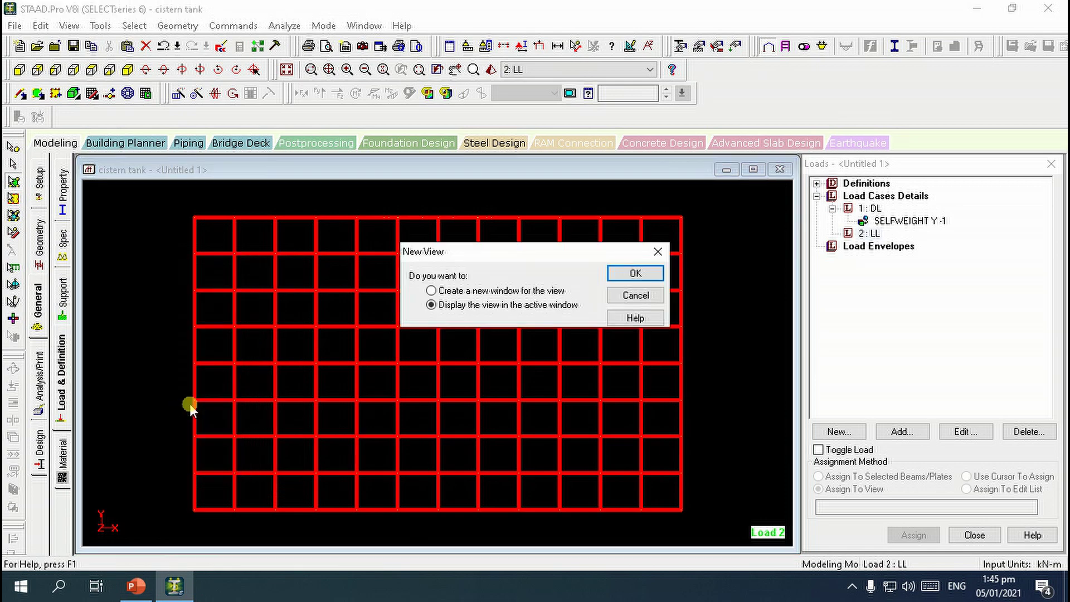
left_click(620, 274)
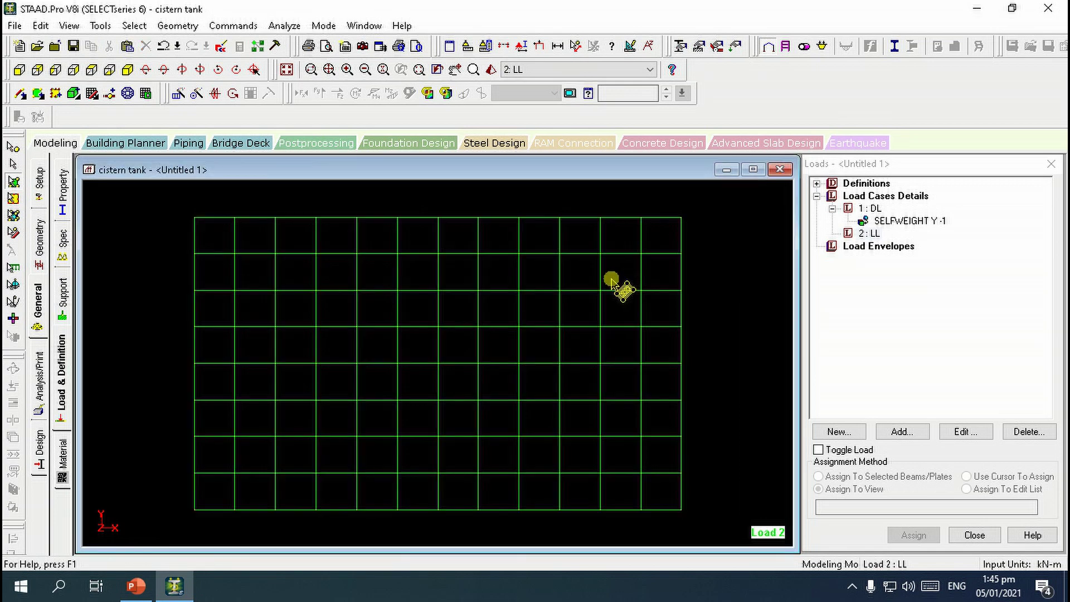
Show the tank walls in isometric view and save the modified structure.
left_click(129, 70)
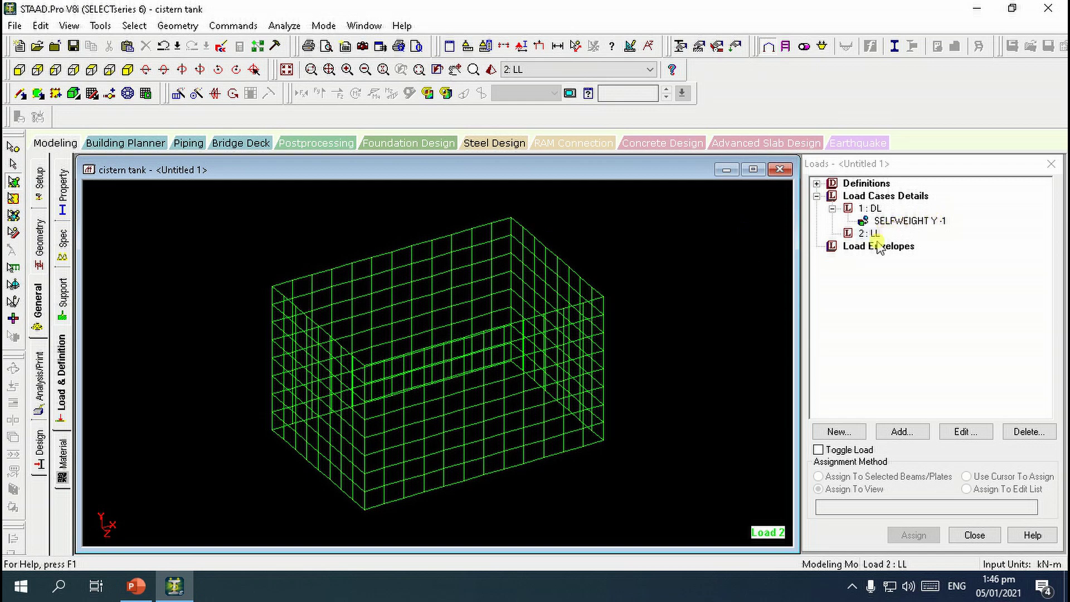
left_click(873, 233)
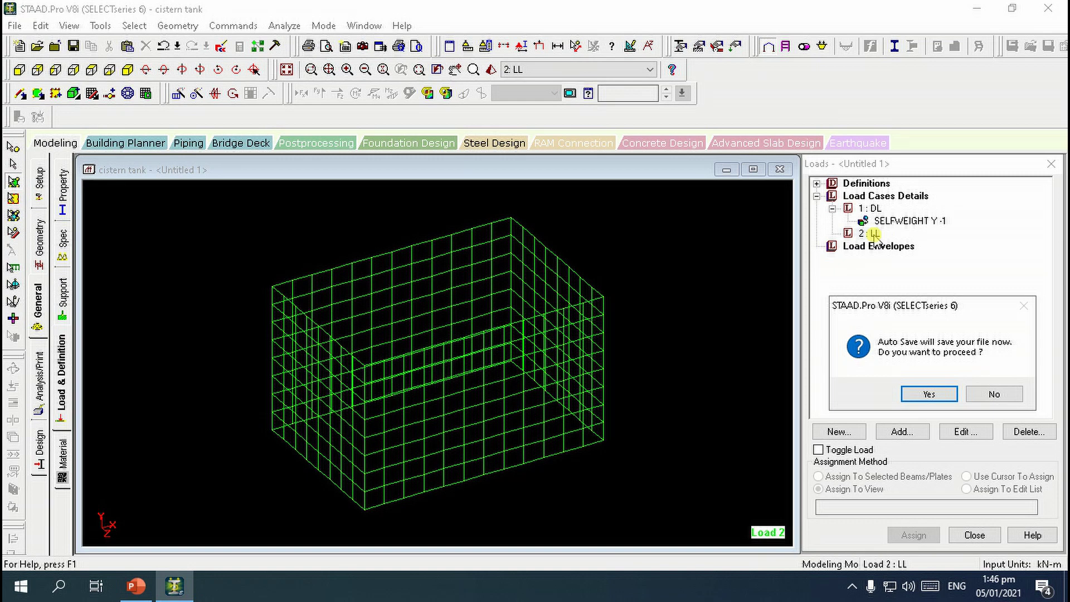
left_click(931, 394)
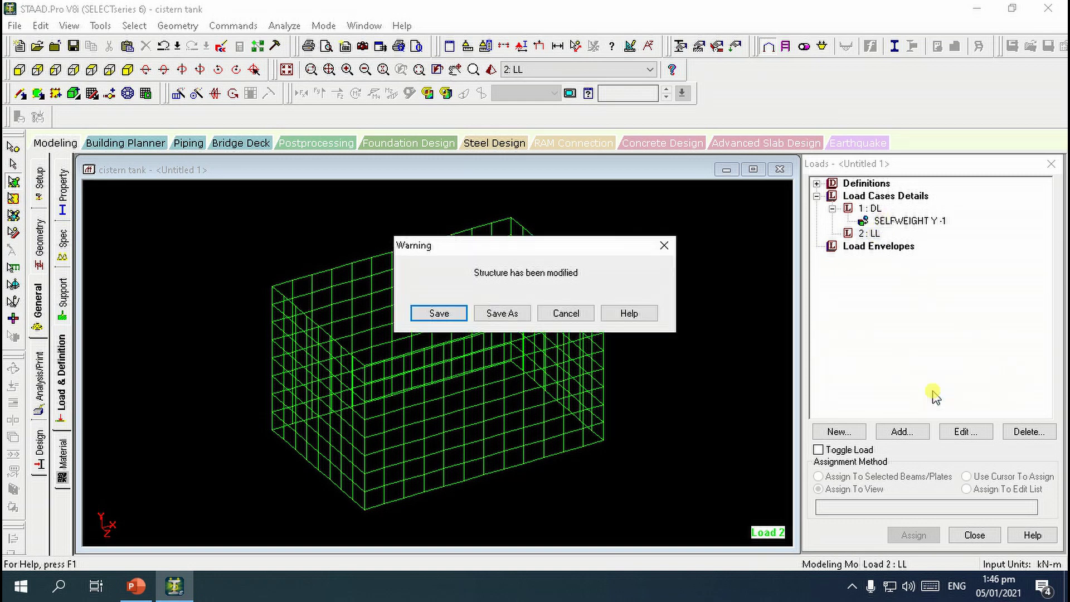
left_click(462, 313)
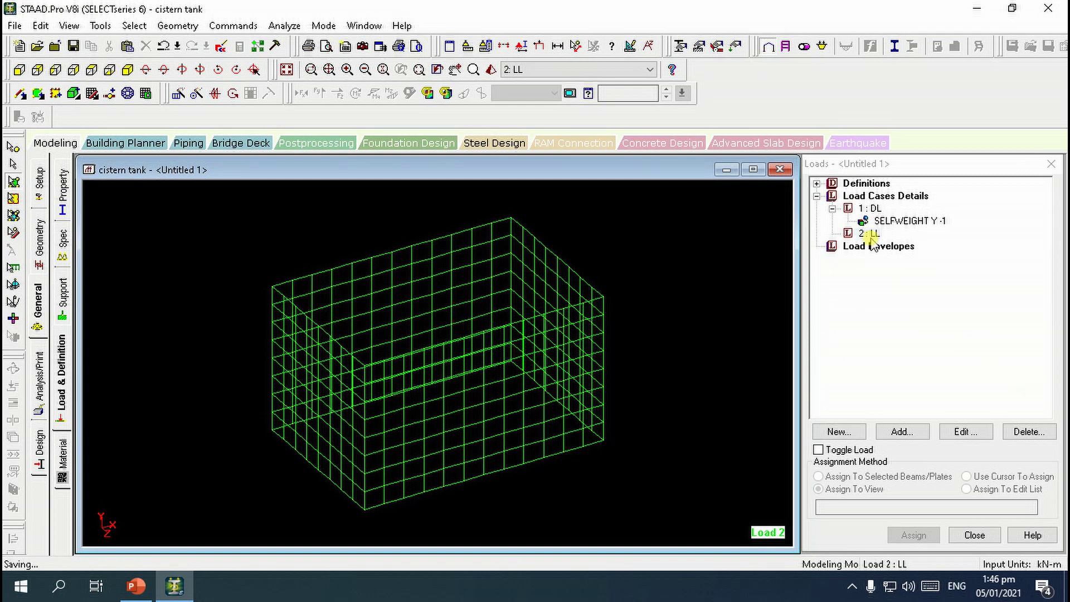
Start a hydrostatic plate load under load case 2: LL and select all the wall plates for it.
left_click(873, 234)
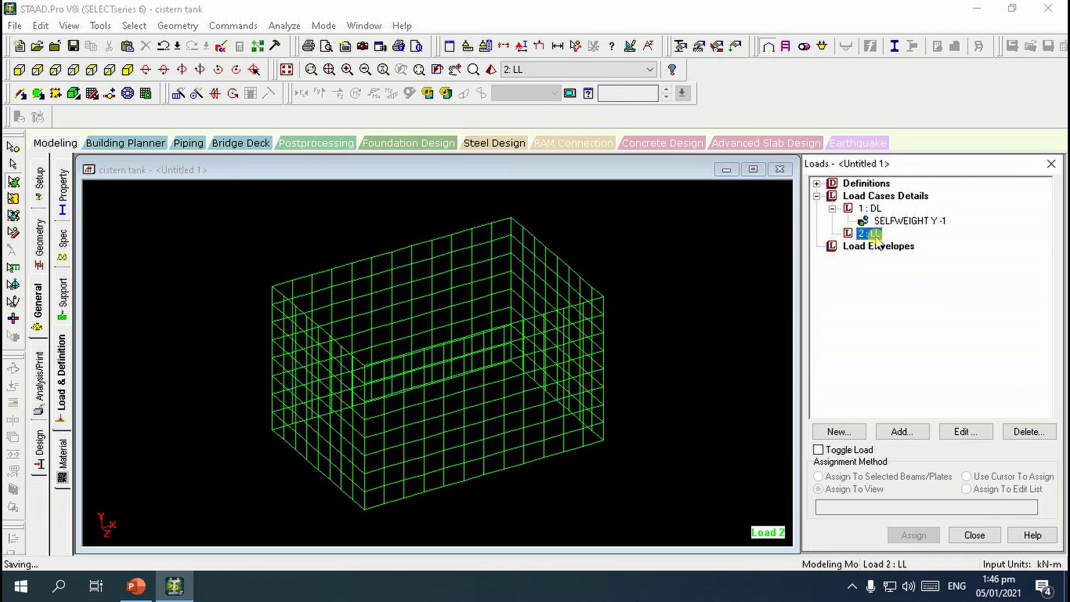
left_click(898, 435)
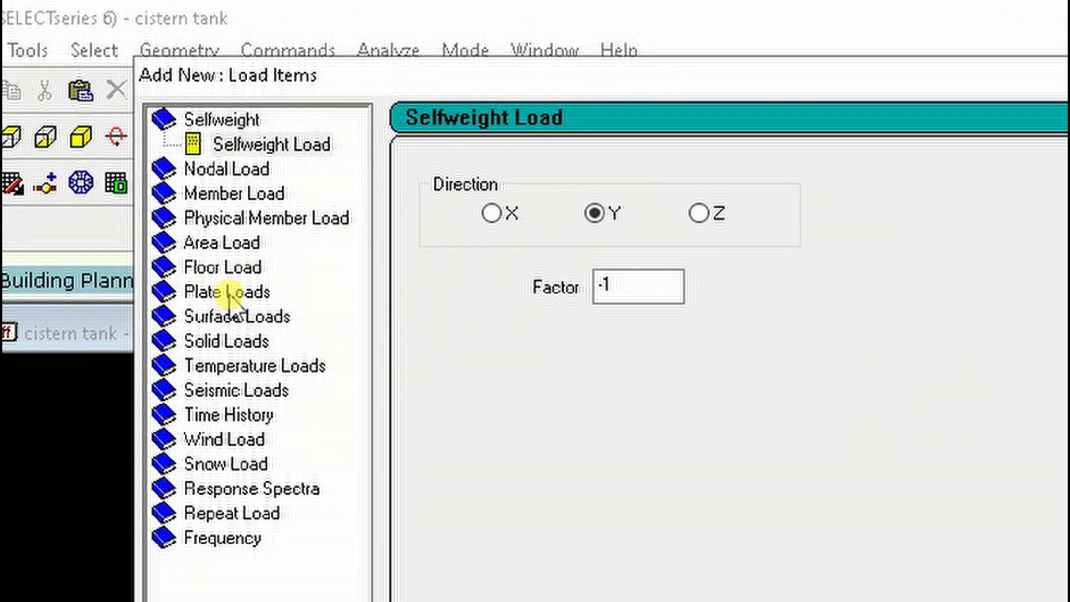
left_click(202, 148)
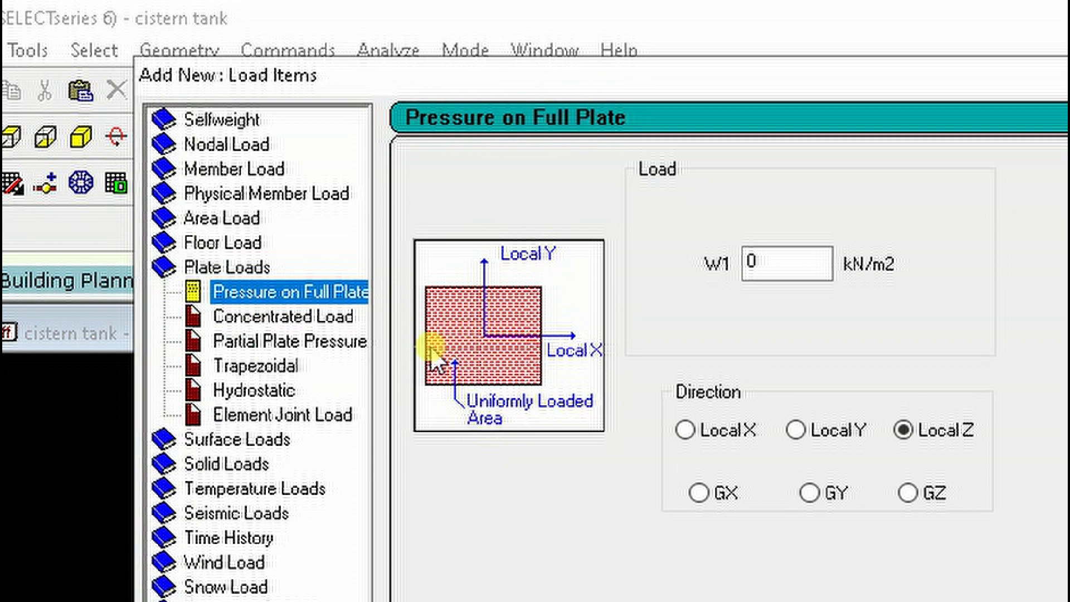
left_click(257, 391)
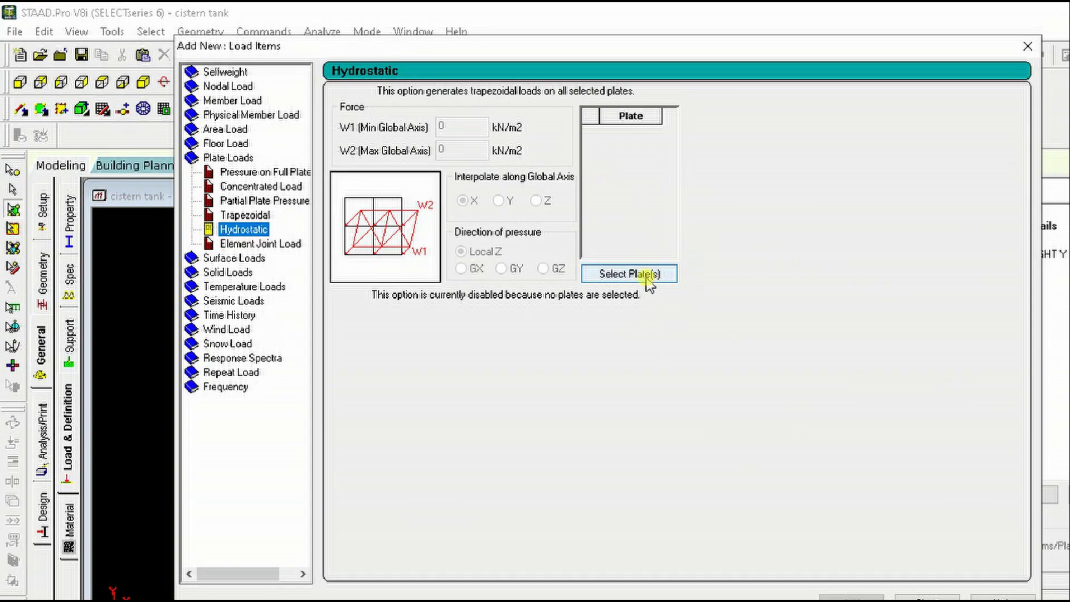
left_click(941, 467)
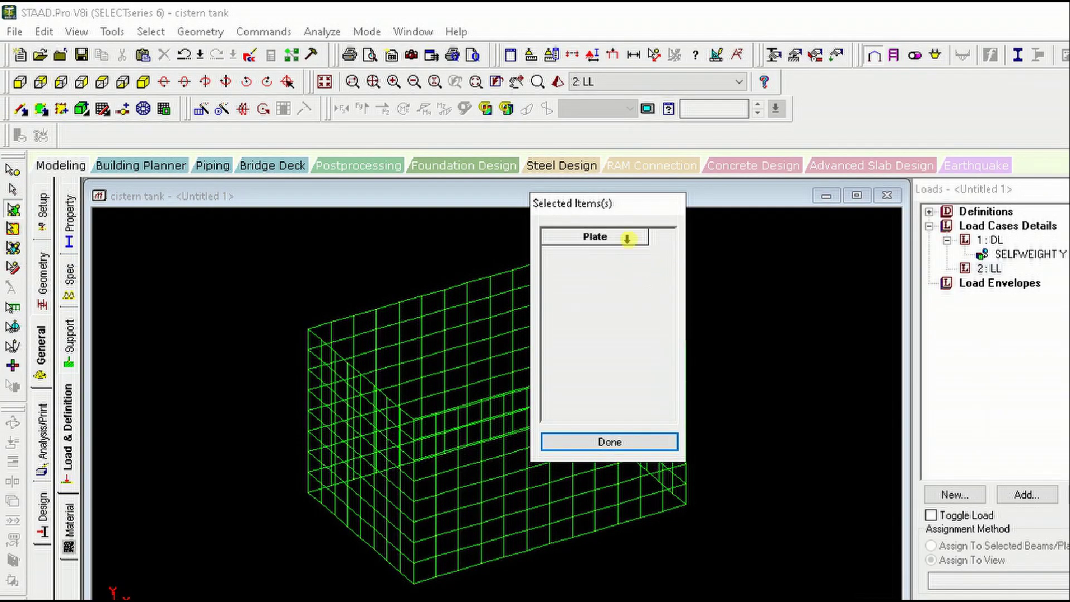
left_click_drag(626, 208, 891, 217)
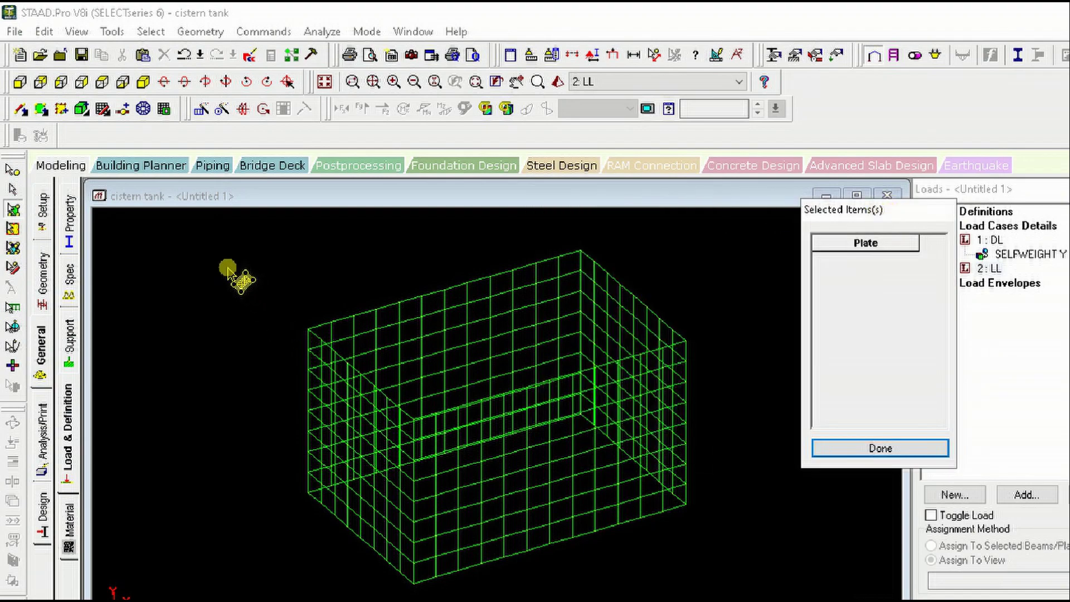
left_click_drag(211, 239, 729, 596)
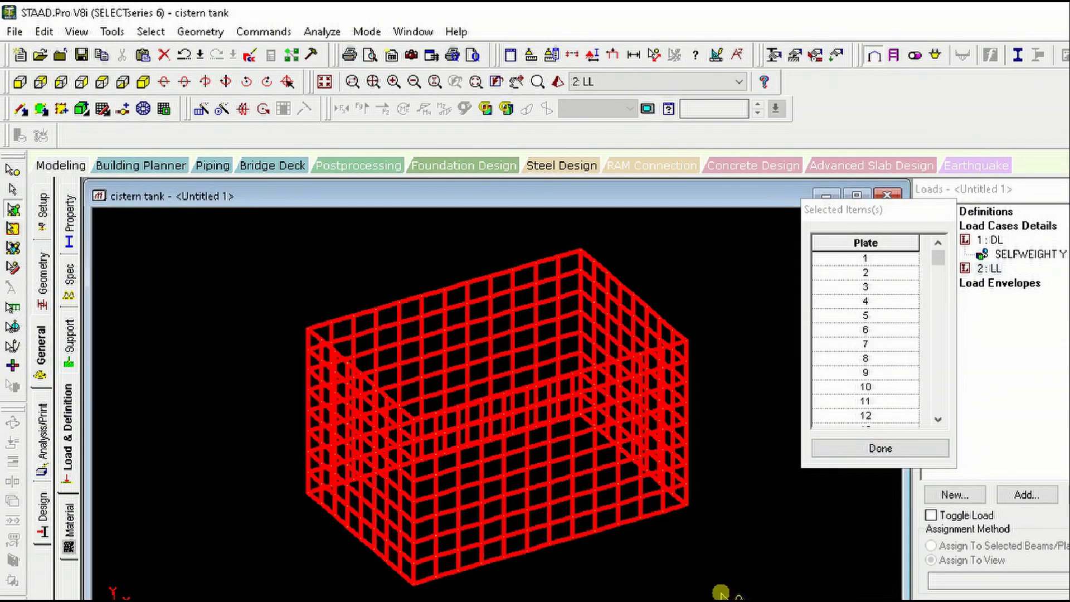
left_click(879, 449)
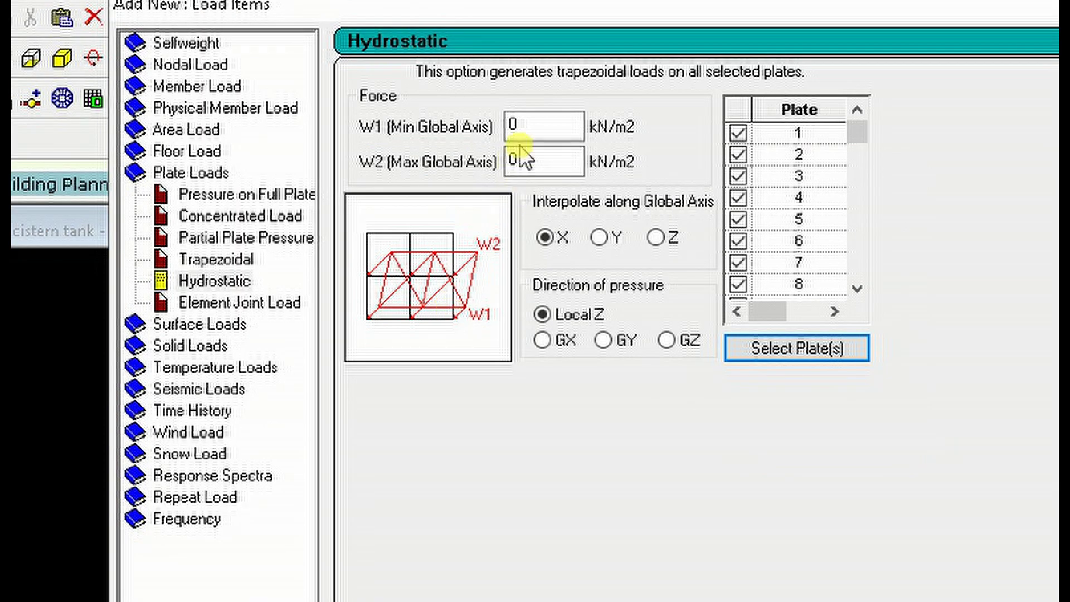
Add the hydrostatic load with W1 (Min Global Axis) of 17.7 kN/m2, interpolated along global Y and acting in local Z.
double_click(537, 126)
type("17.7")
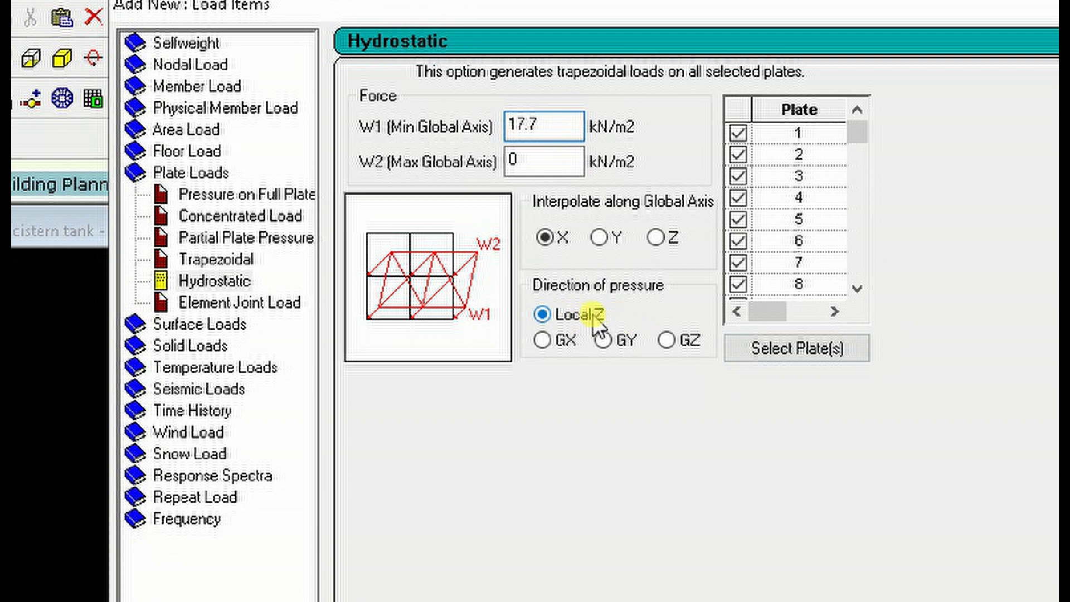
left_click(601, 240)
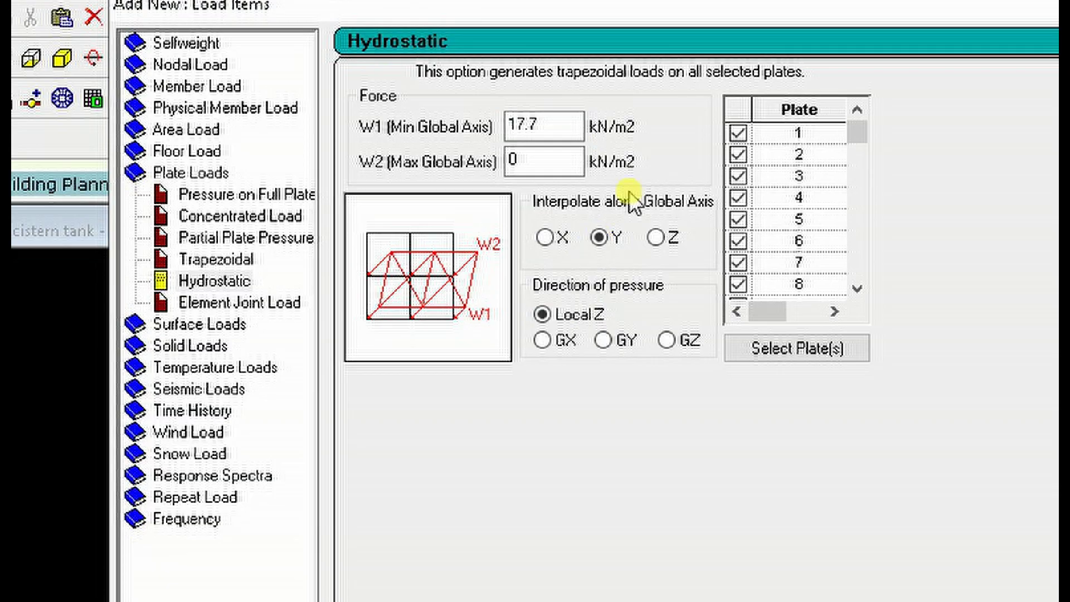
left_click(739, 527)
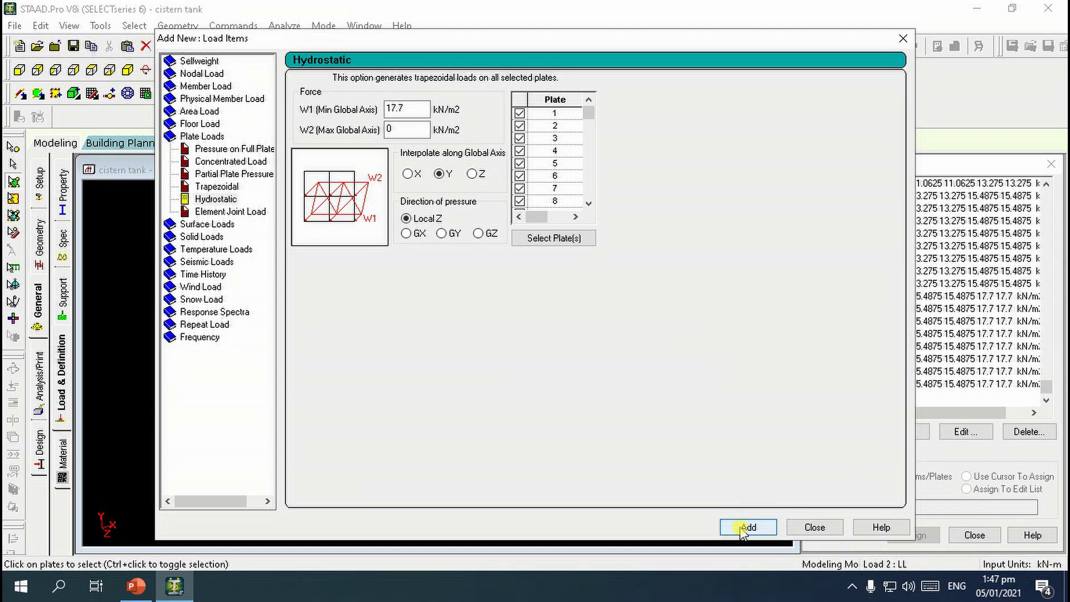
left_click(814, 527)
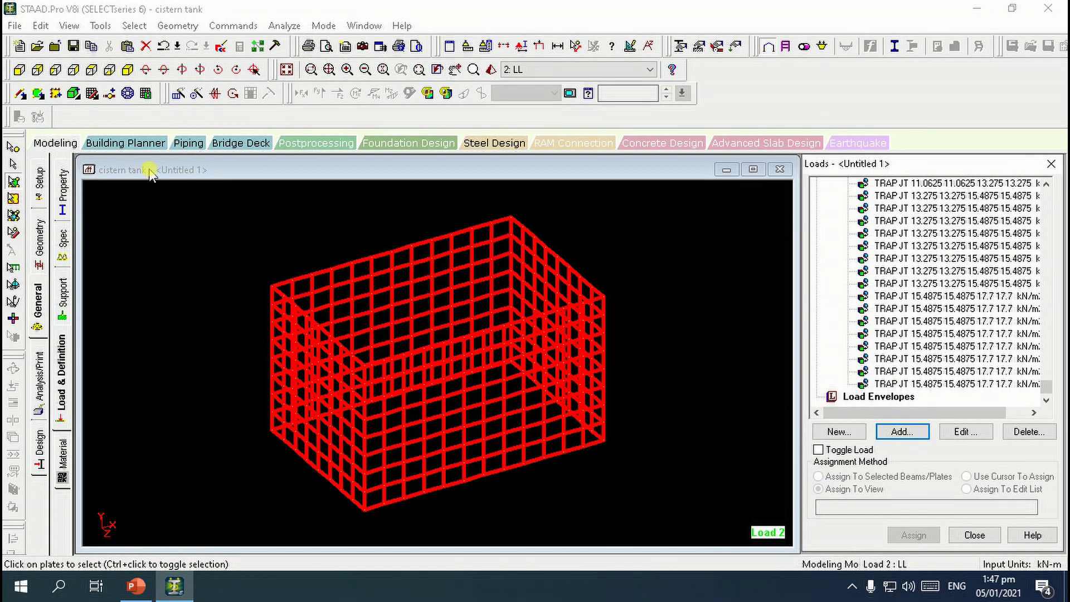
Examine the hydrostatic load distribution on the walls in front and side elevation with a generated trapezoidal load item highlighted.
left_click(38, 70)
left_click(287, 198)
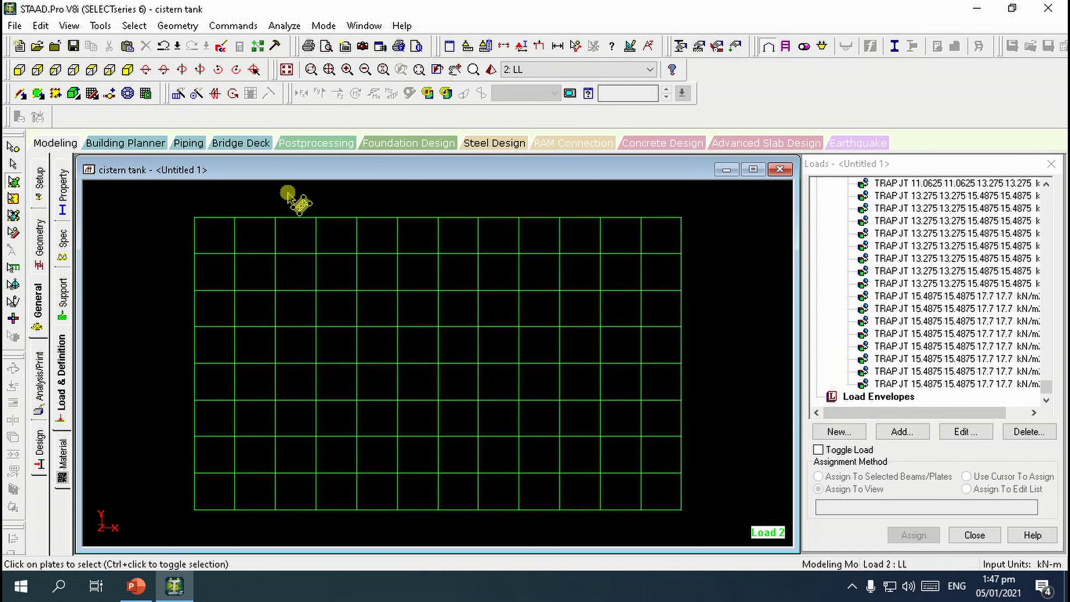
left_click(919, 260)
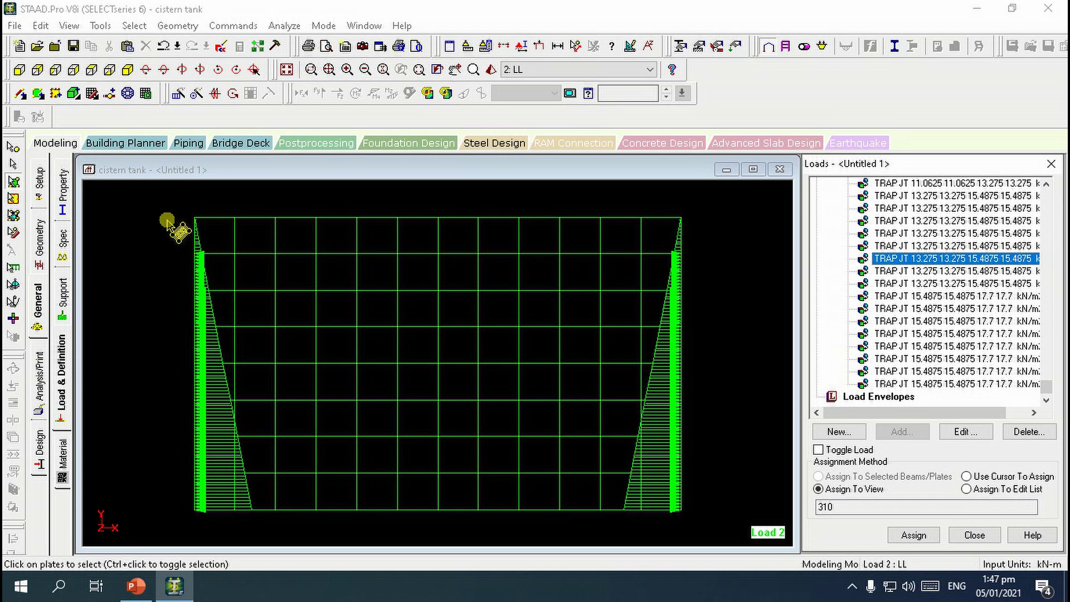
left_click(55, 70)
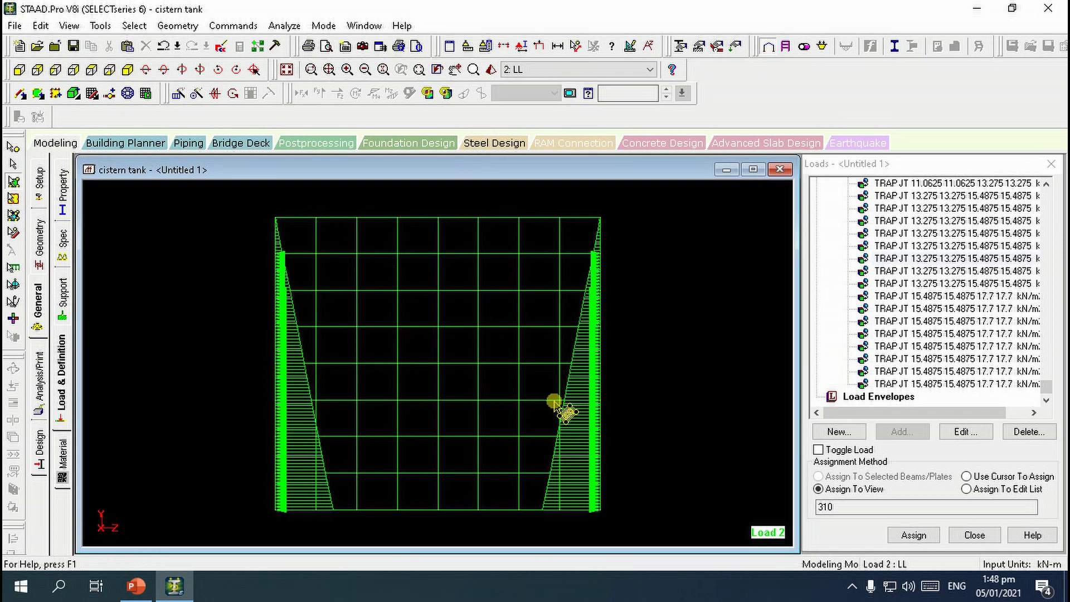
From the whole structure, isolate the base slab plates in the active view and show them in plan.
left_click(286, 70)
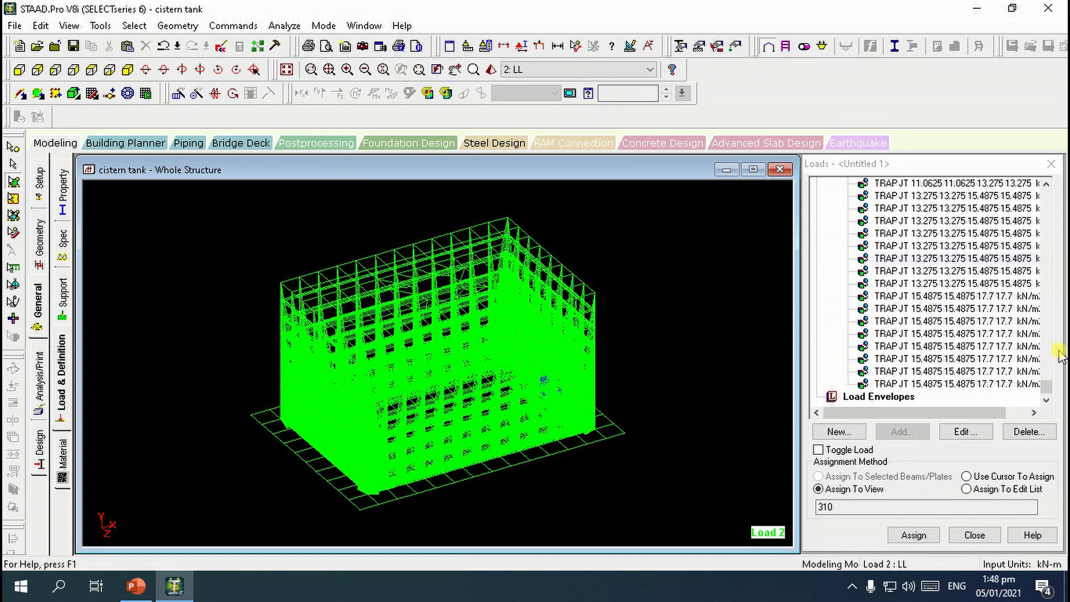
left_click_drag(1047, 385, 1046, 196)
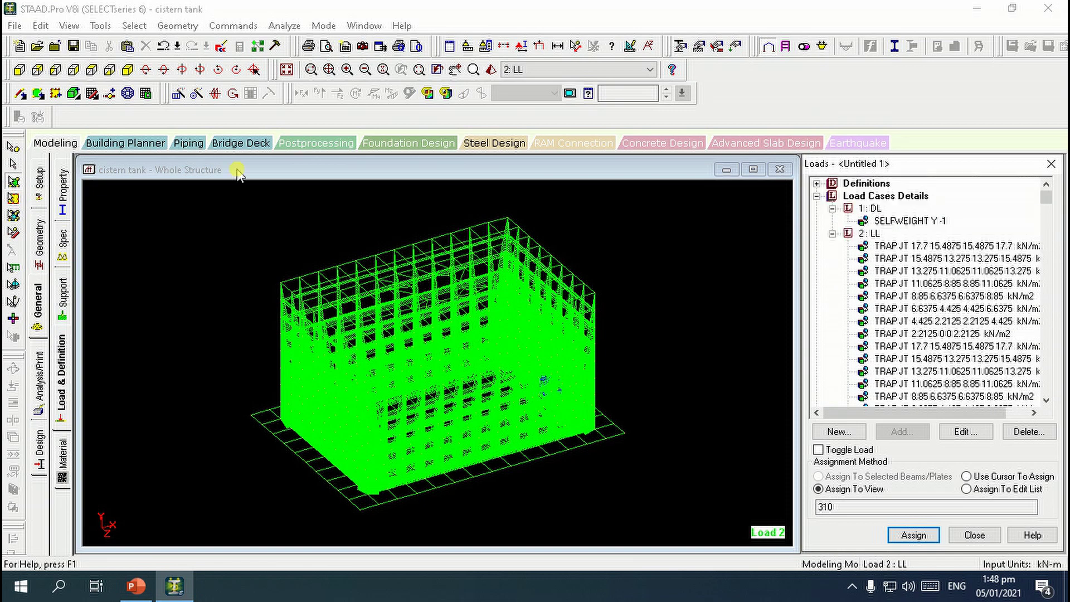
left_click(17, 70)
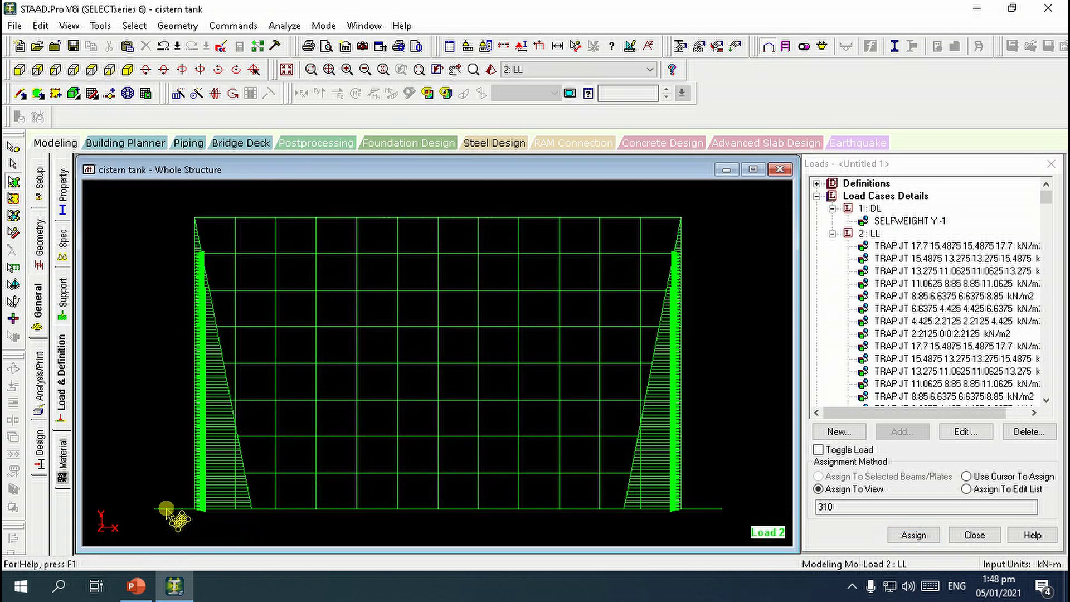
left_click(719, 509)
right_click(158, 410)
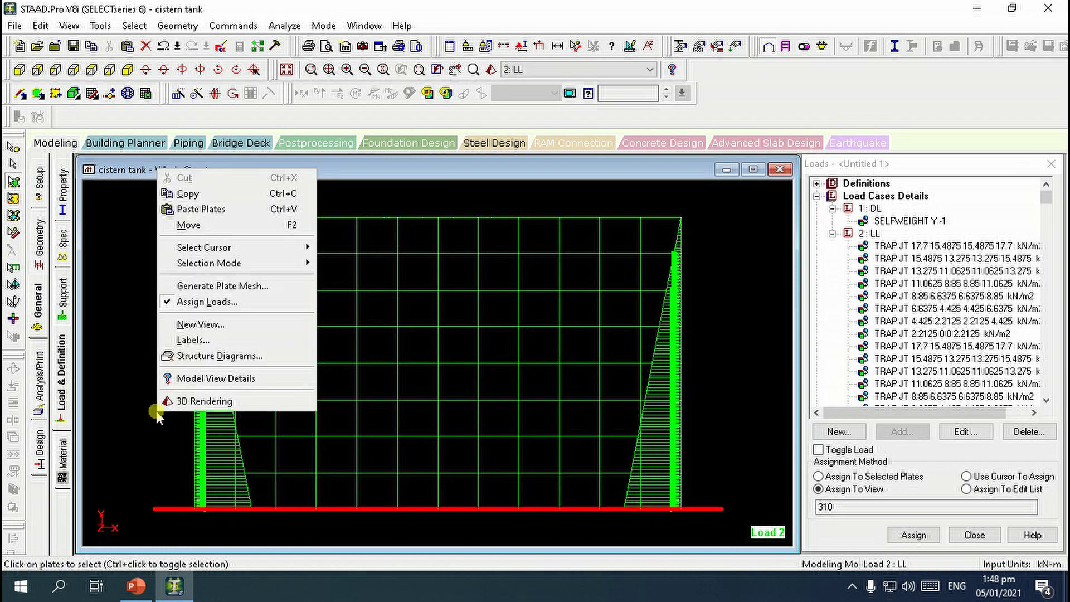
left_click(215, 325)
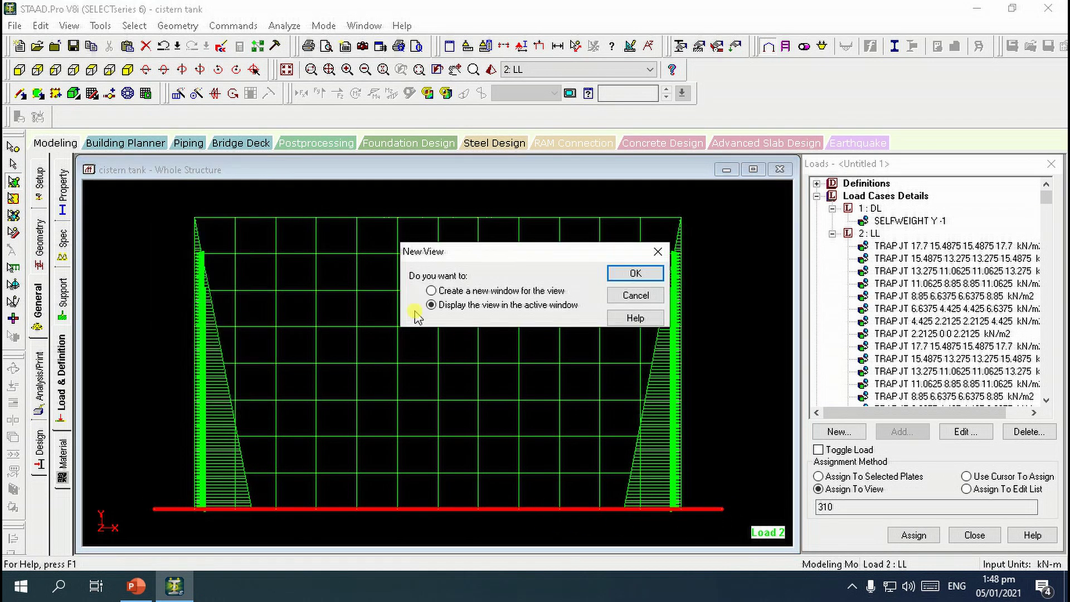
left_click(604, 275)
left_click(92, 70)
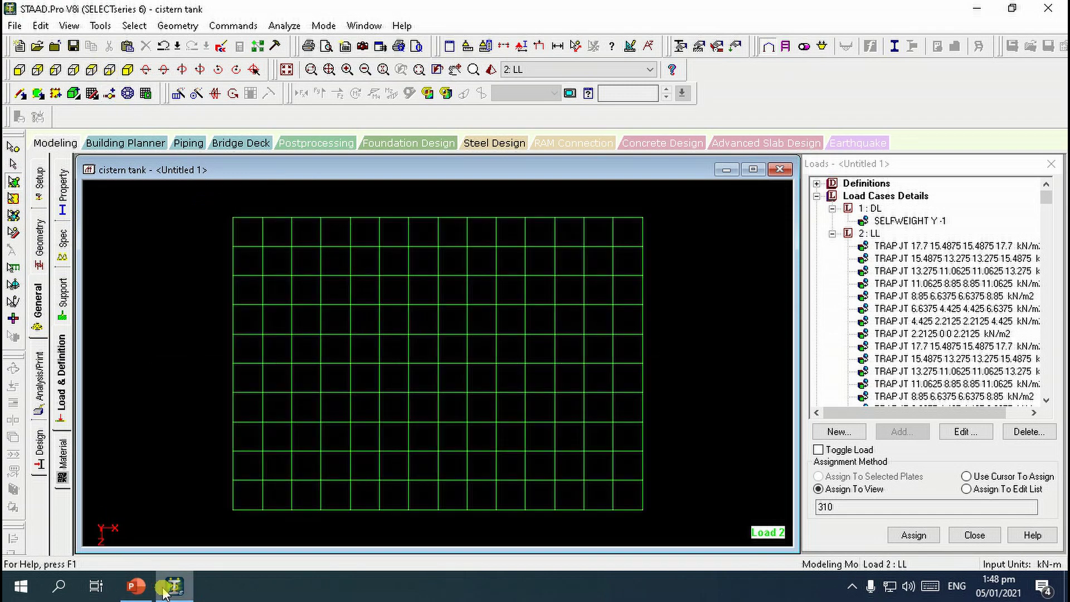
Switch to the PowerPoint slides and check the cistern tank's plan and elevation dimensions, returning to STAAD.Pro.
left_click(137, 586)
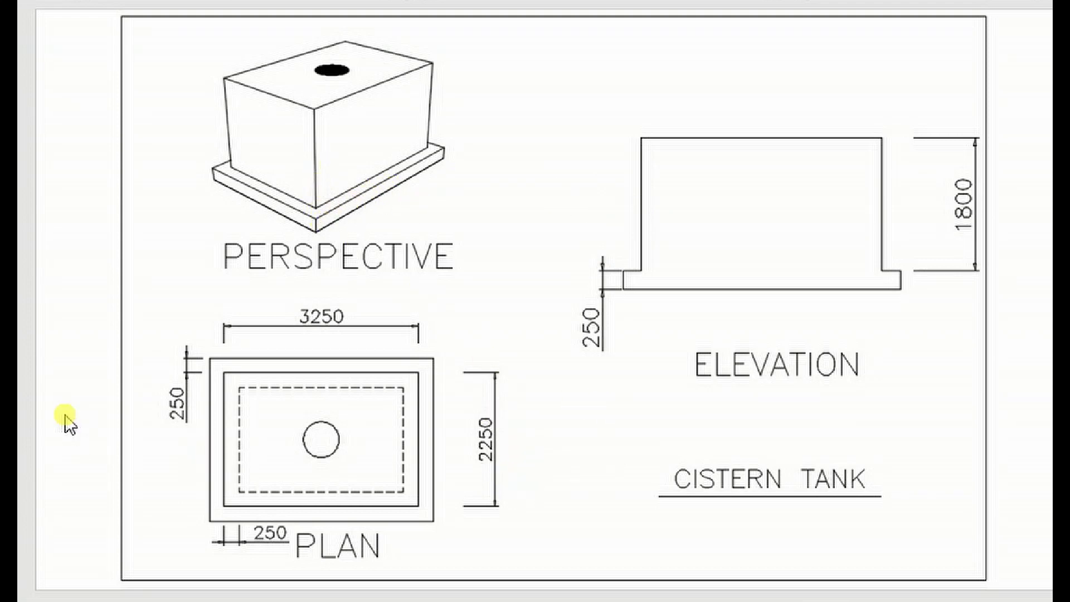
key("Right")
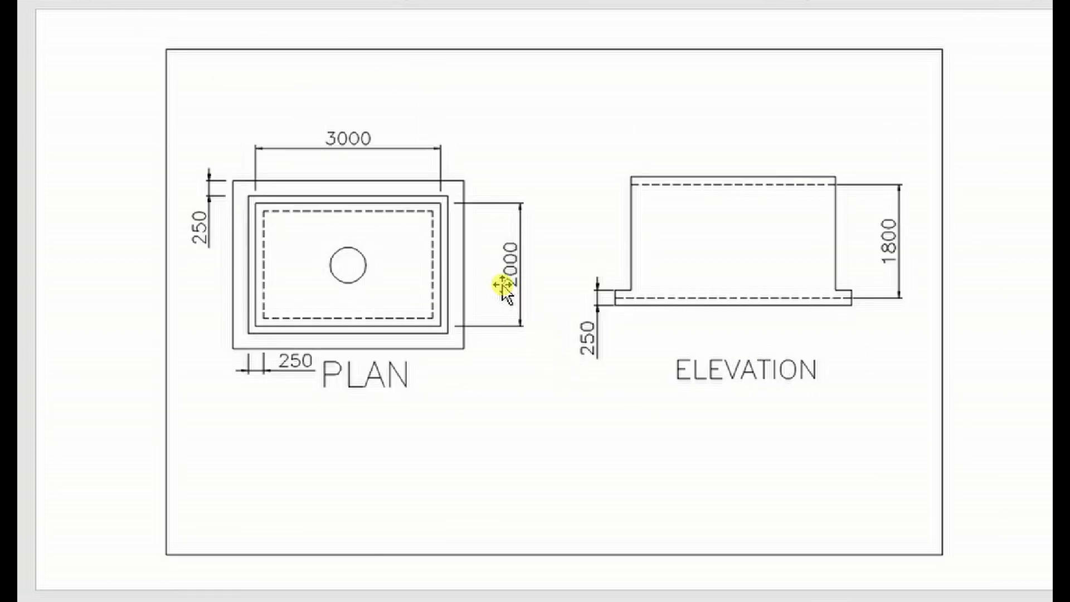
key("Escape")
left_click(171, 587)
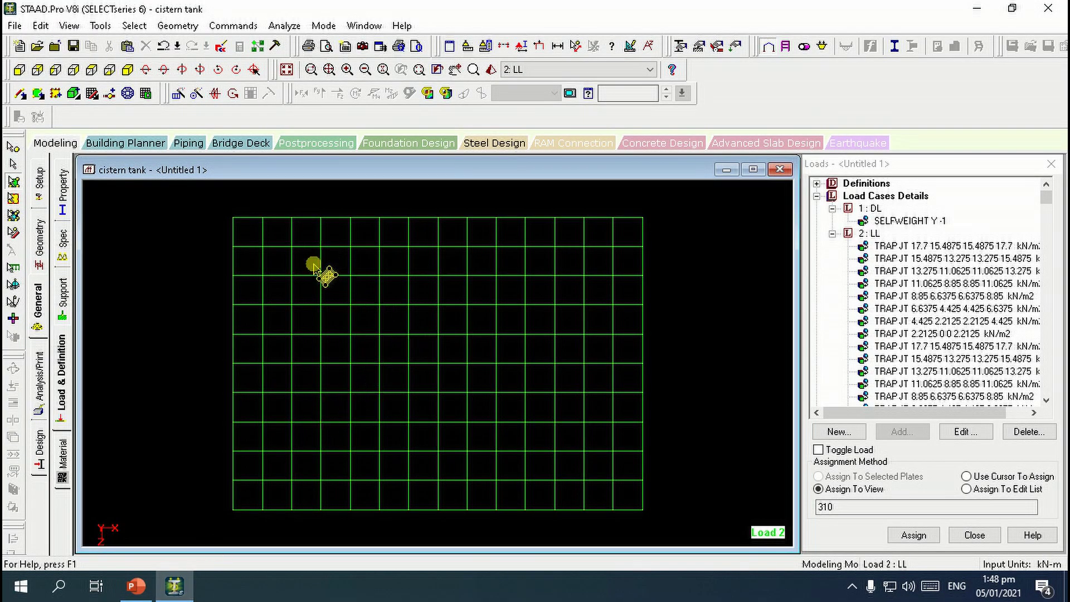
Measure the base slab's inner width and length between nodes one plate in from the edges, and clear the dimensions.
left_click(578, 47)
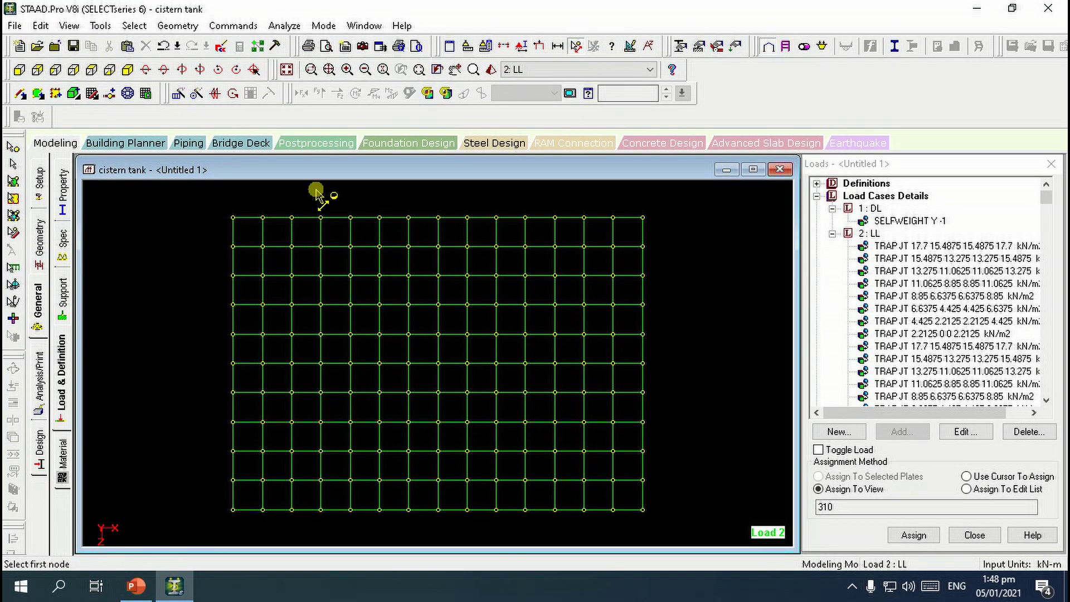
left_click(233, 246)
left_click(233, 480)
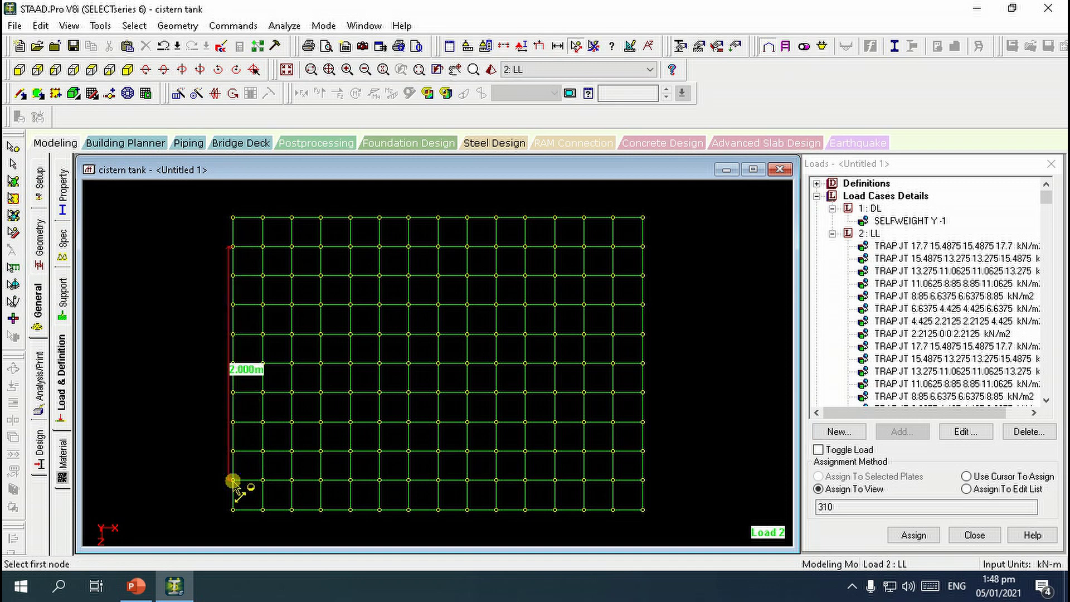
left_click(263, 247)
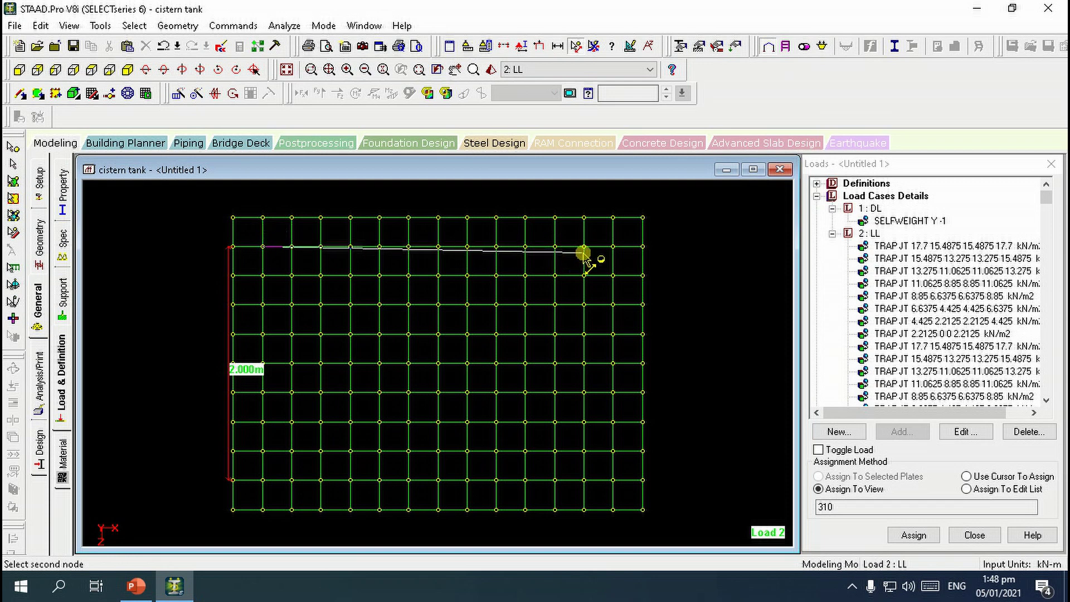
left_click(612, 247)
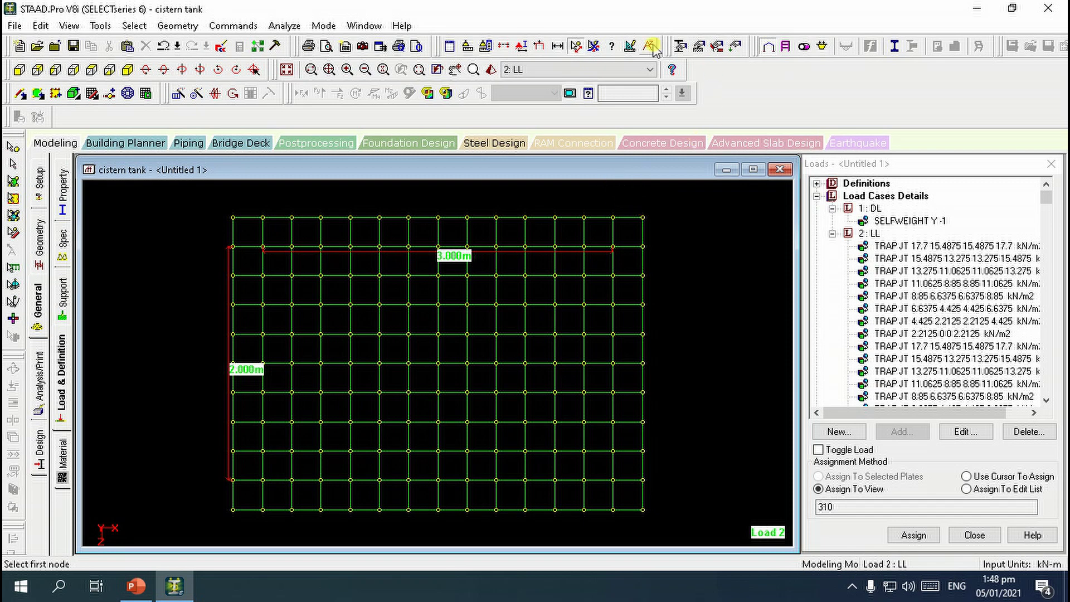
left_click(612, 48)
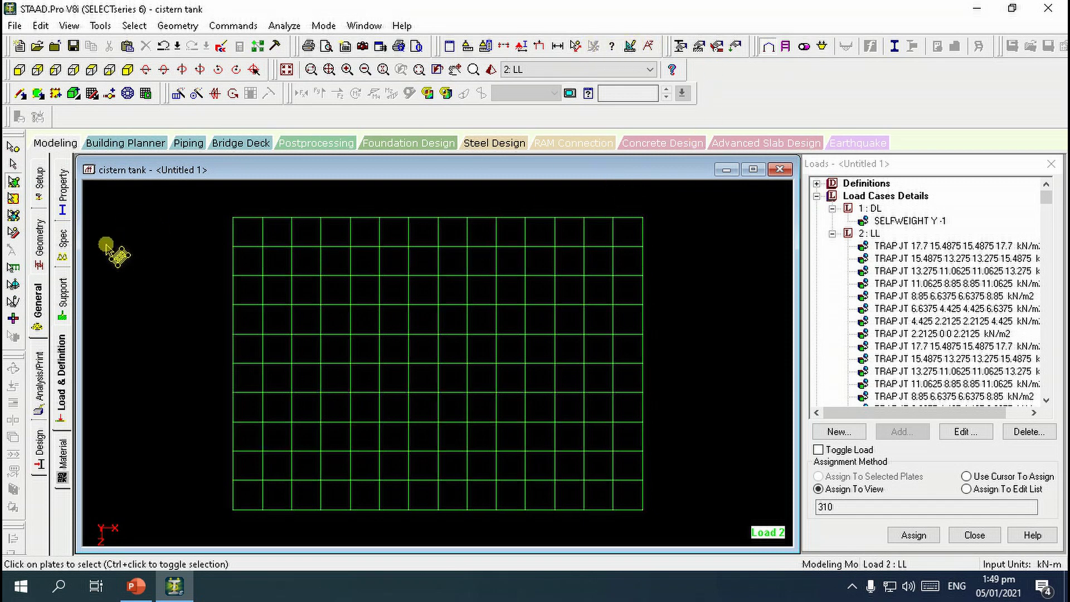
Show only the base slab plates enclosed by the walls in the active view, leaving out the one-plate-wide perimeter strip.
left_click_drag(193, 248, 679, 480)
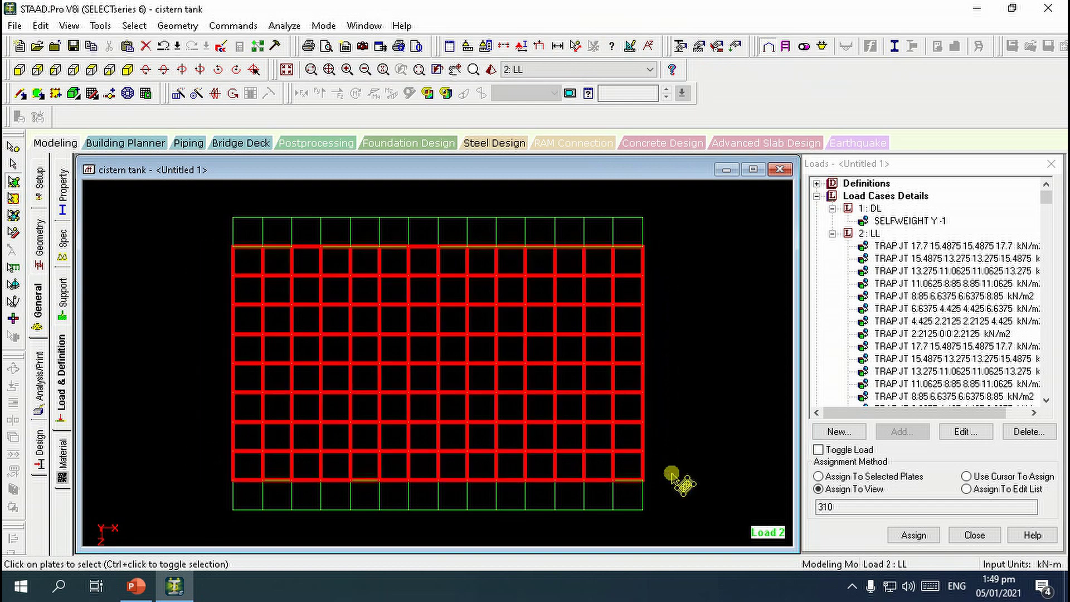
right_click(173, 278)
left_click(215, 435)
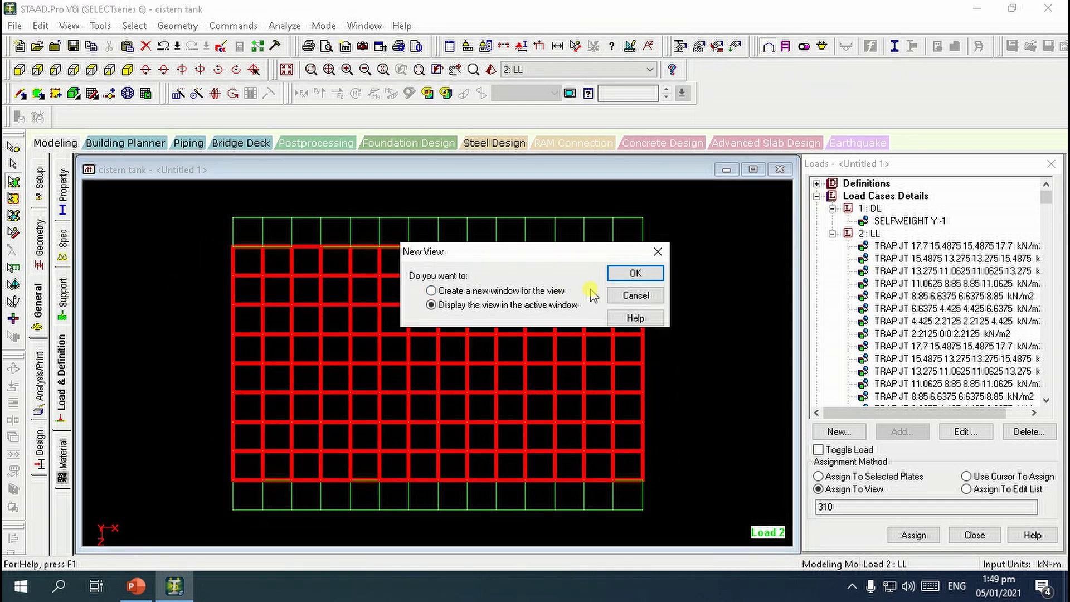
left_click(630, 274)
left_click_drag(223, 191, 658, 537)
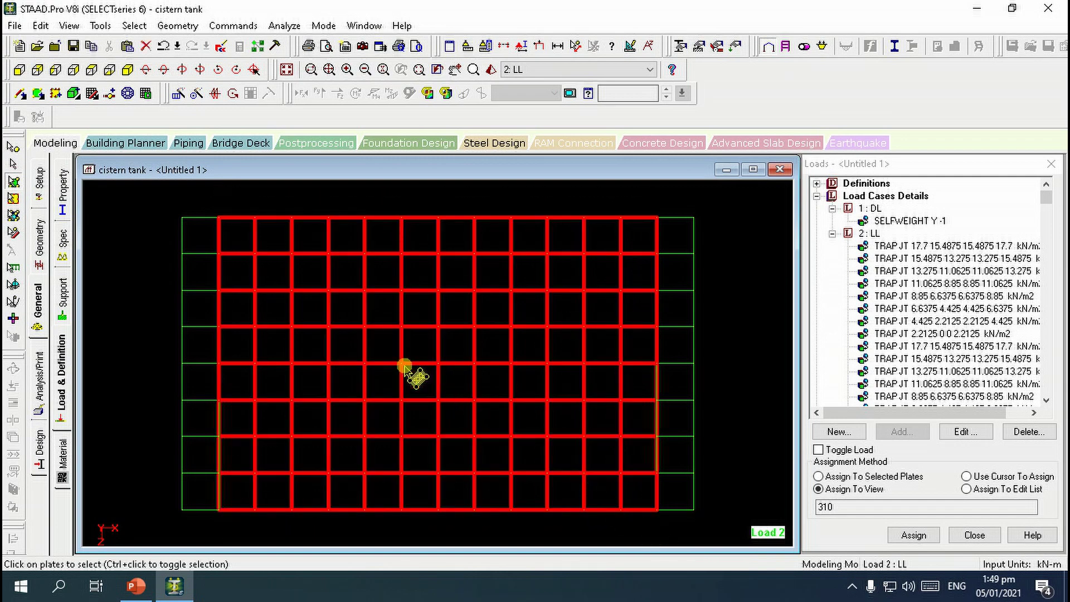
right_click(135, 241)
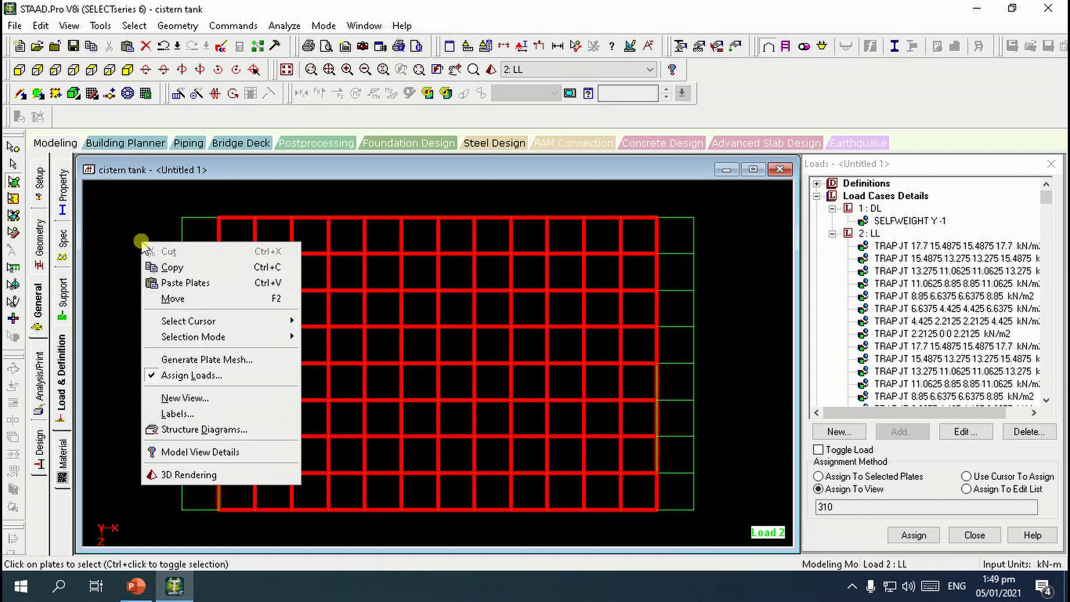
left_click(199, 399)
left_click(631, 273)
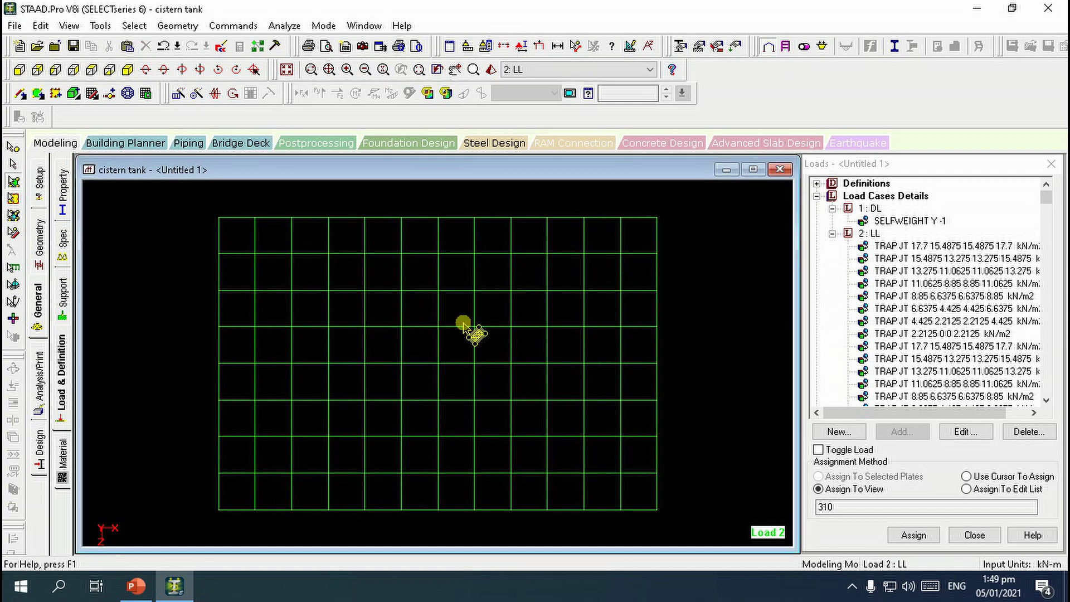
Measure the length and width of the isolated inner slab area and clear the dimensions.
left_click(574, 49)
left_click(219, 217)
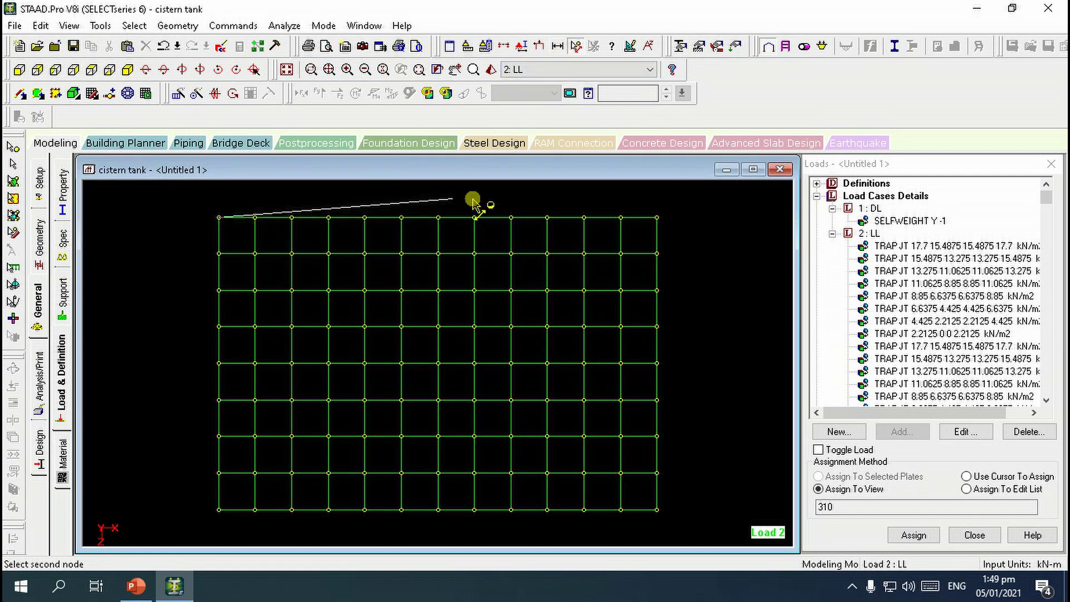
left_click(657, 217)
left_click(219, 217)
left_click(220, 509)
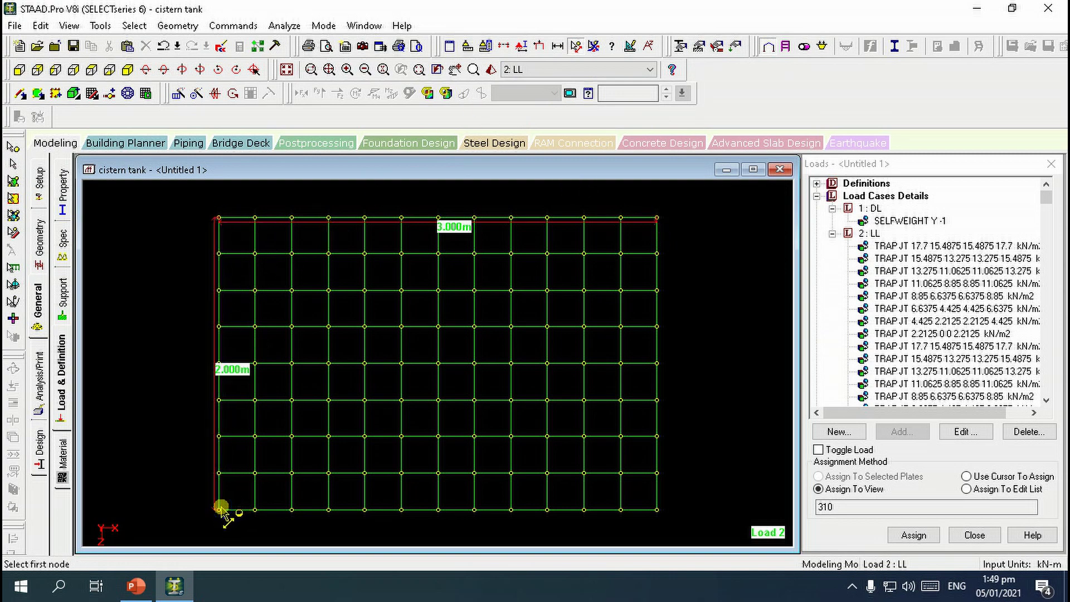
left_click(594, 47)
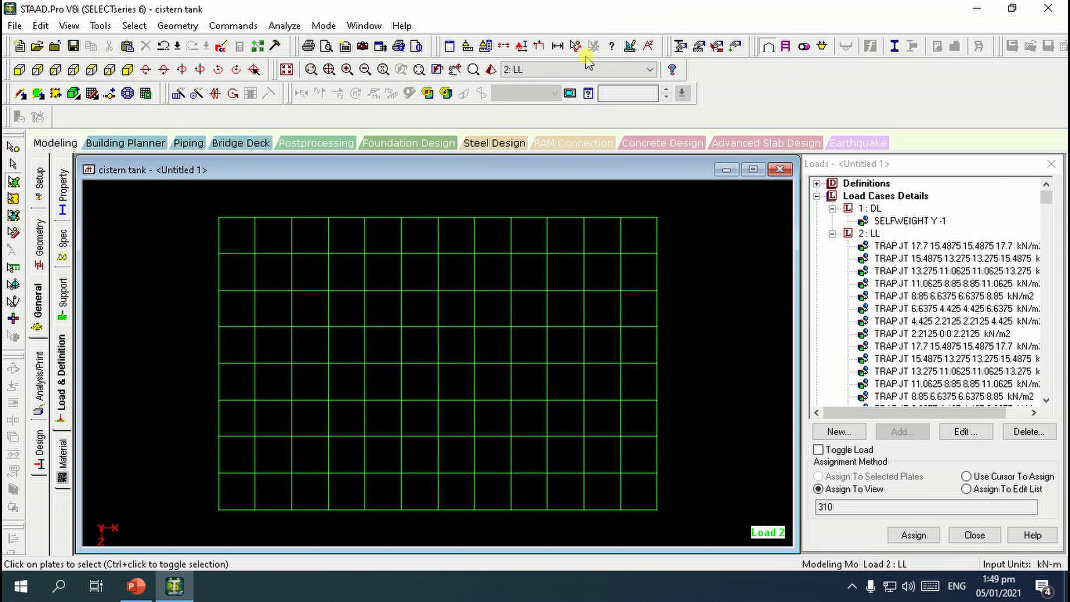
Add a full-plate pressure load of -17.7 kN/m2 in the GY direction to load case 2: LL.
left_click(876, 235)
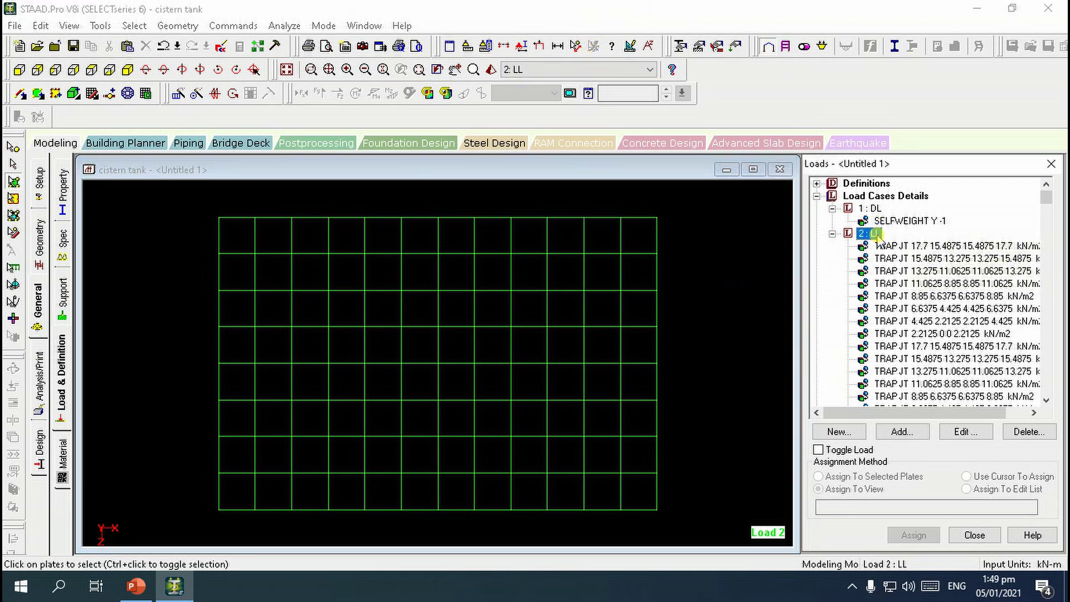
left_click(902, 432)
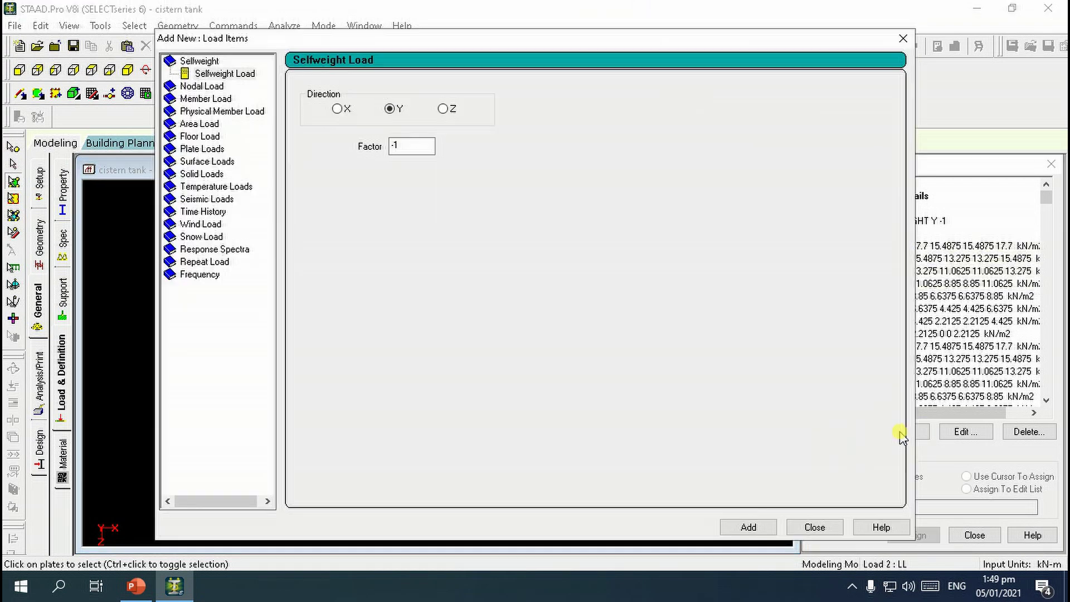
left_click(212, 154)
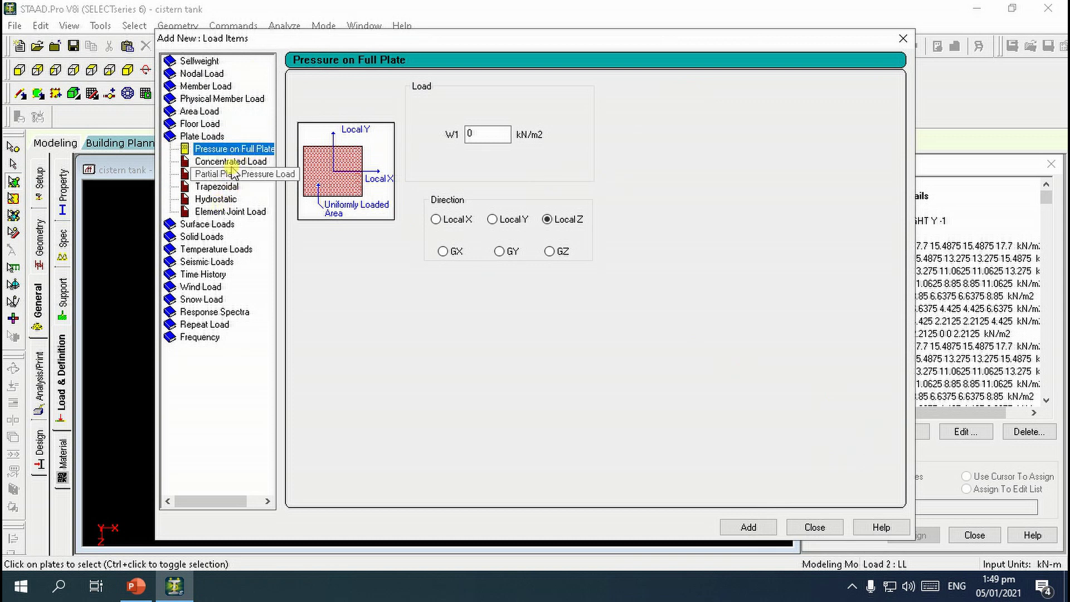
left_click(489, 133)
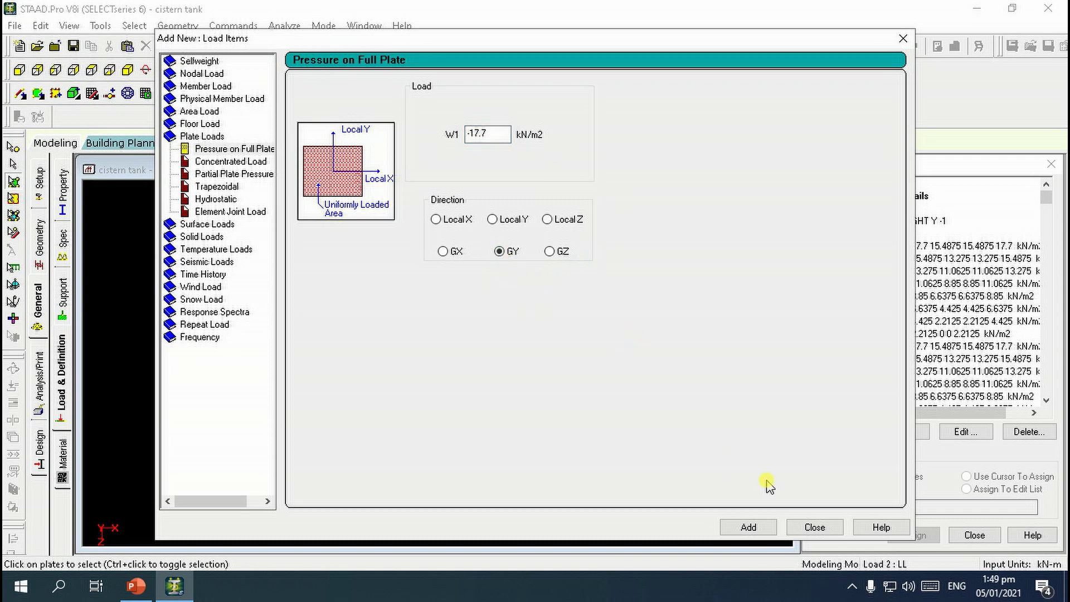
left_click(749, 527)
left_click(798, 530)
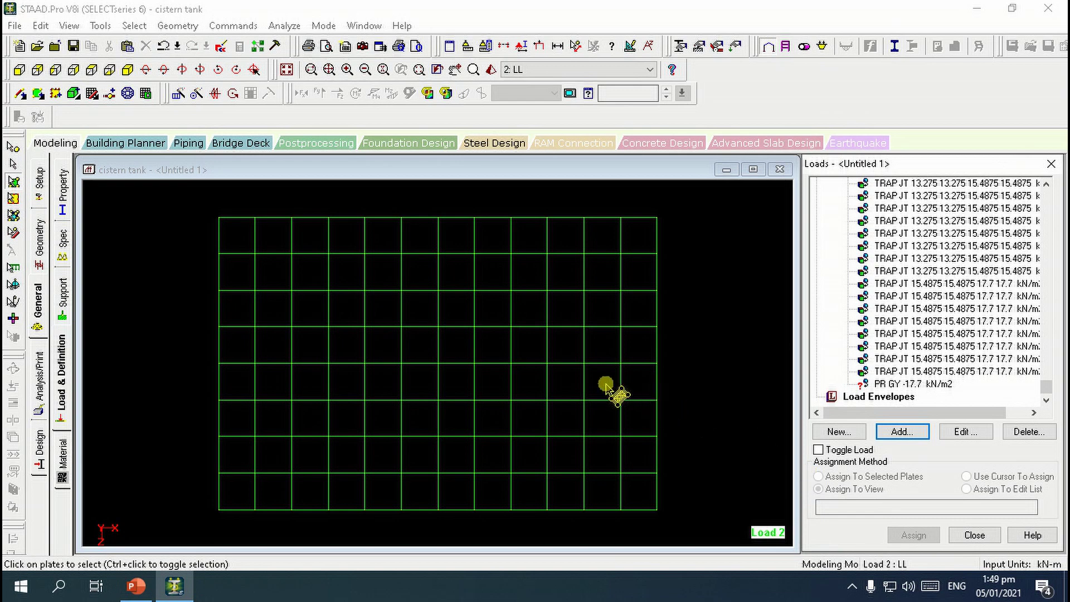
Assign the PR GY -17.7 kN/m2 pressure to the selected inner base slab plates and review it on the whole structure in front view.
left_click(21, 71)
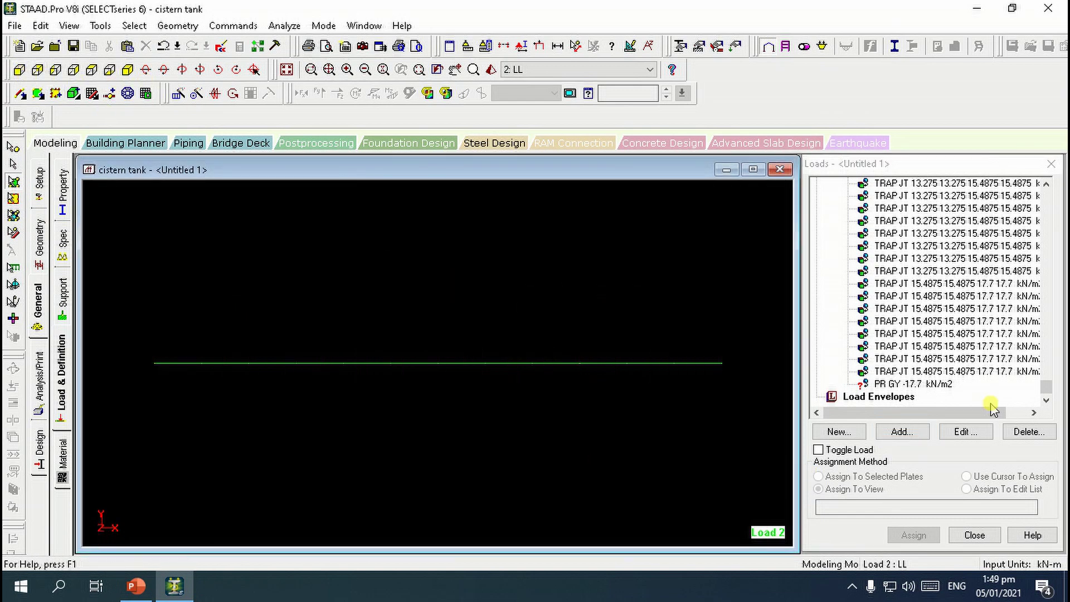
left_click(930, 384)
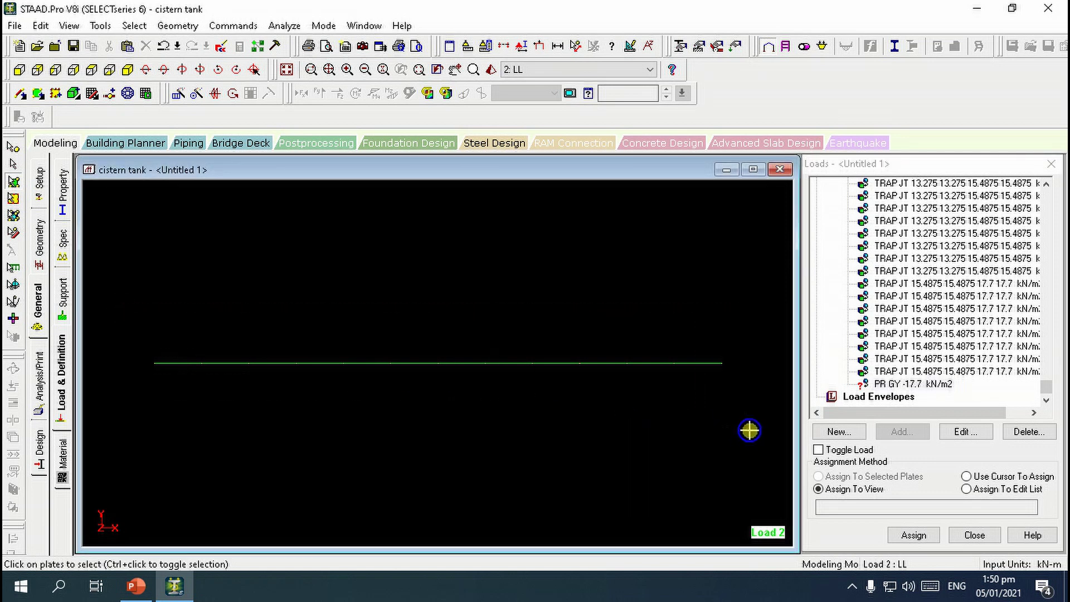
left_click(869, 478)
left_click(914, 534)
left_click(962, 398)
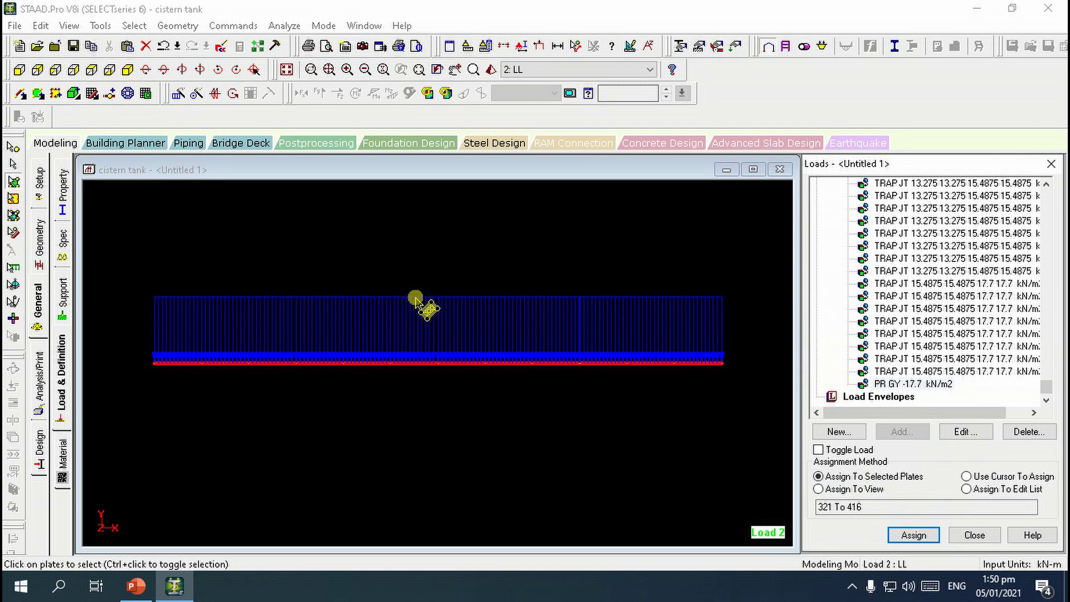
left_click(287, 69)
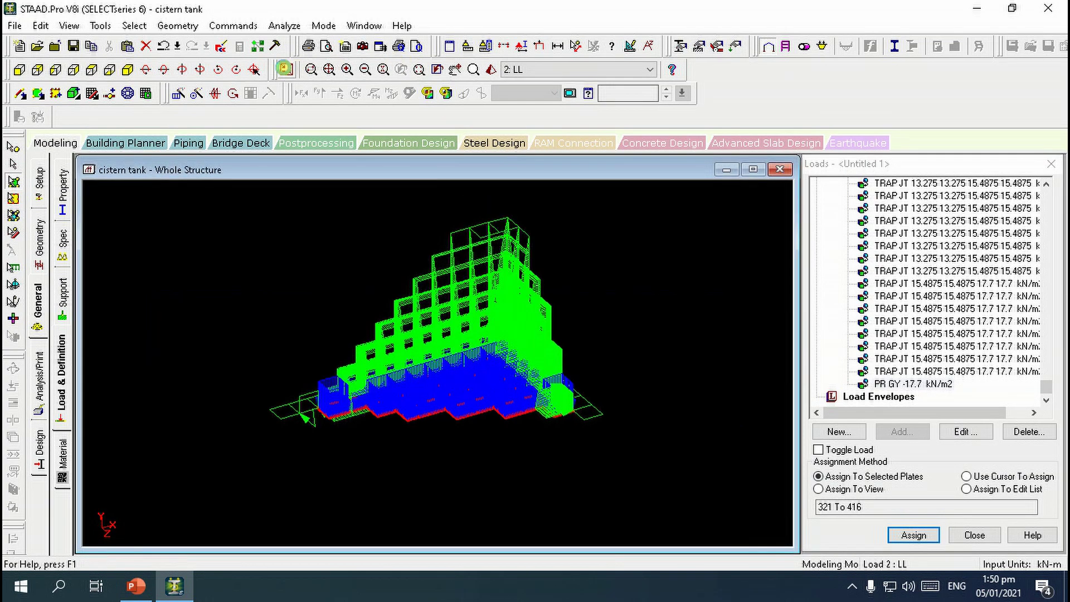
left_click(22, 72)
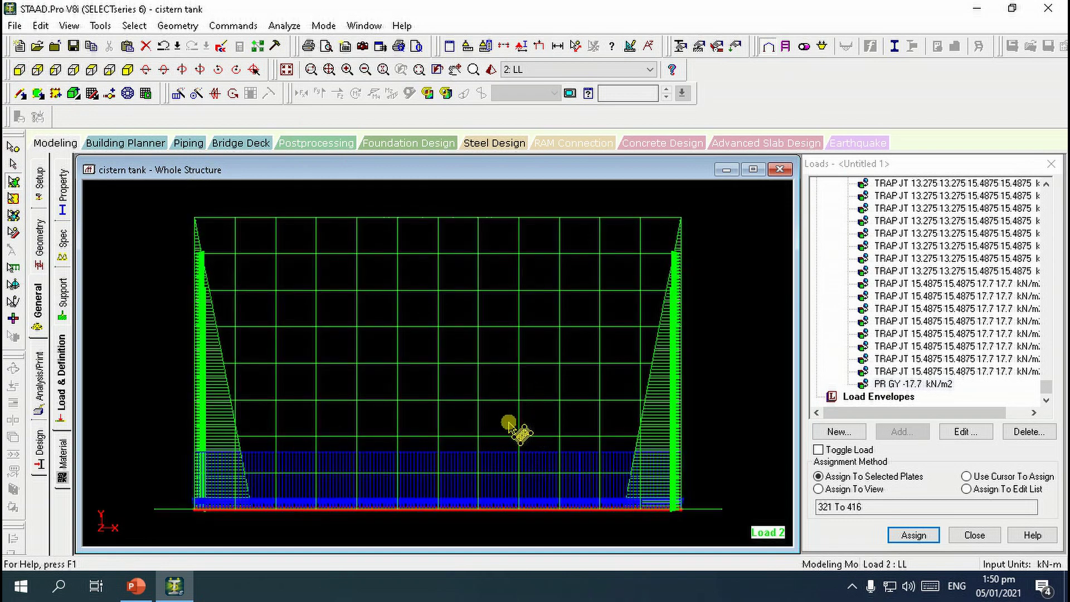
Add primary load case 3 with loading type Soil and the title SOIL OUTSIDE.
left_click(1014, 220)
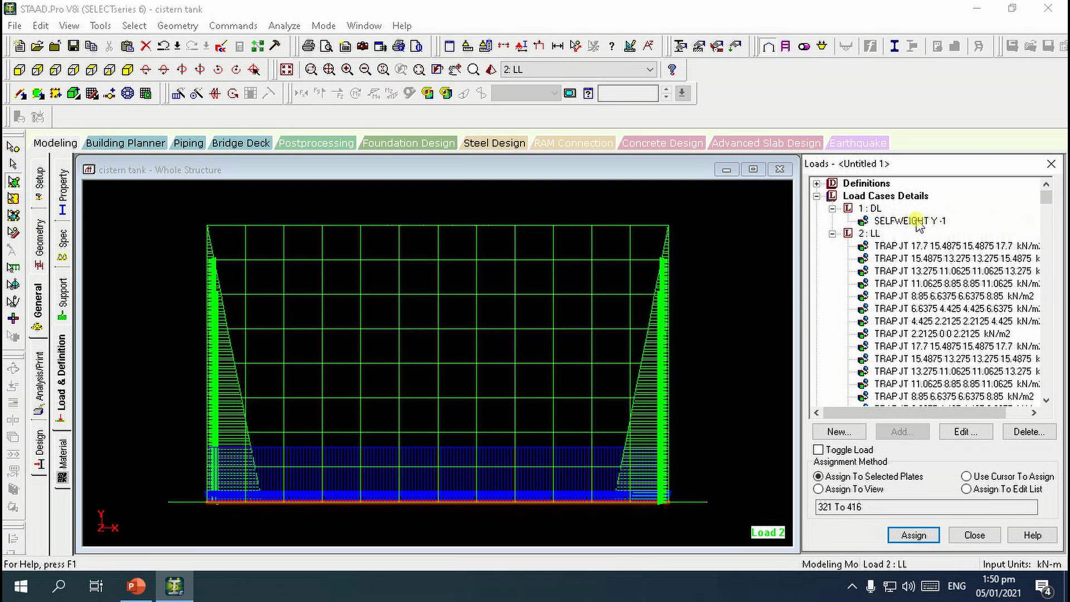
left_click(885, 197)
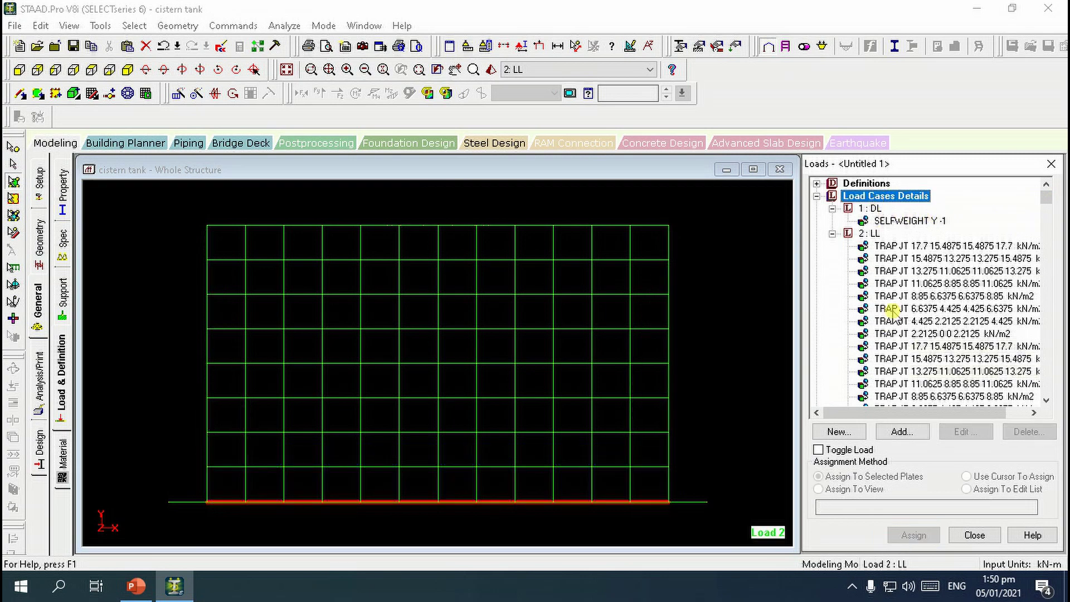
left_click(901, 431)
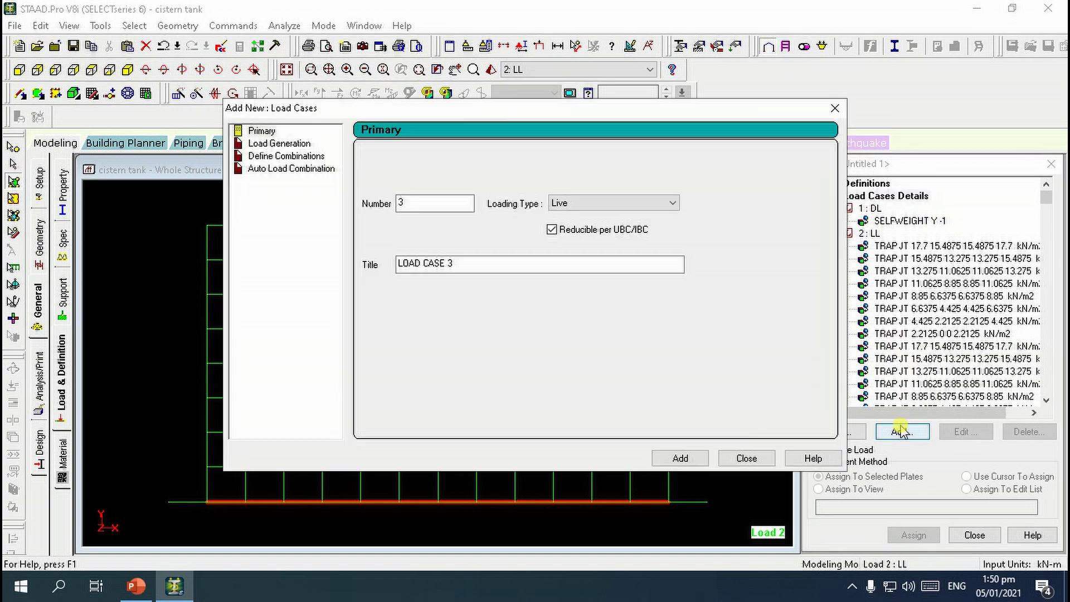
left_click(576, 205)
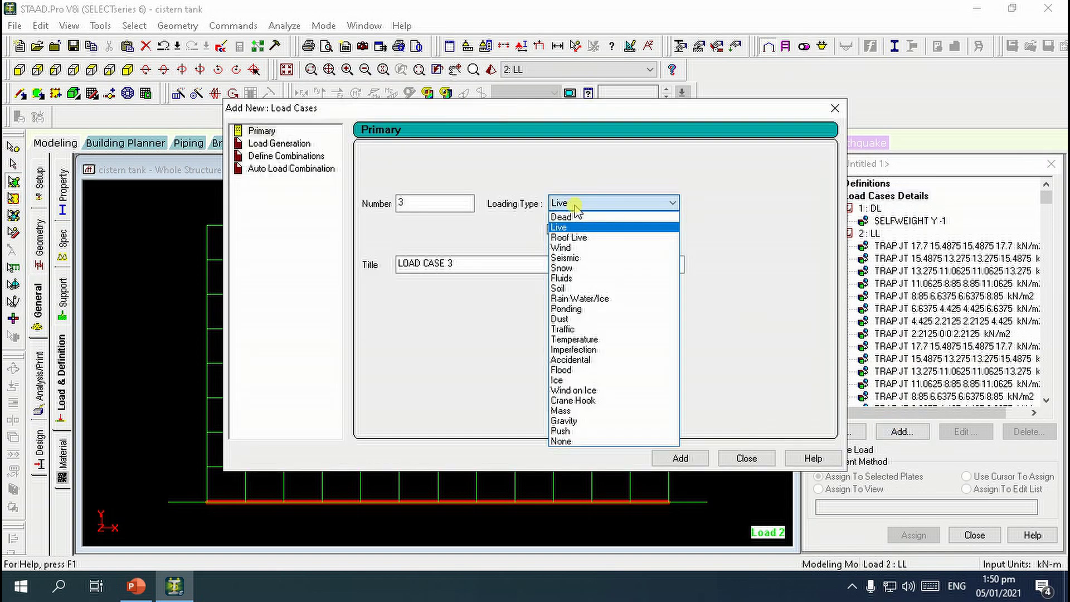
left_click(577, 289)
left_click_drag(487, 266, 341, 287)
type("SOIL OUTSIDE")
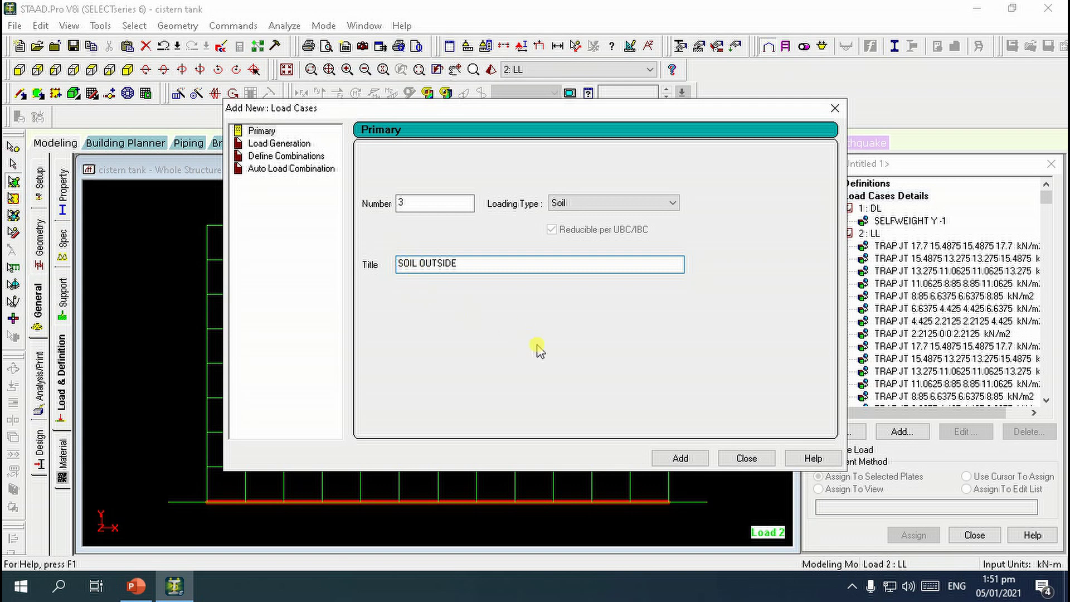
left_click(681, 457)
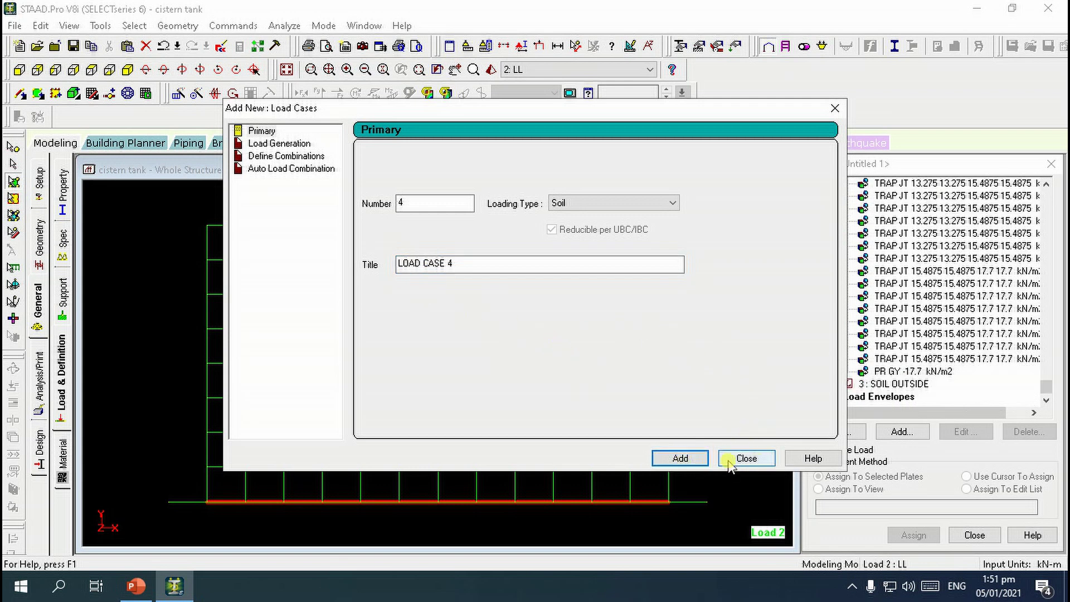
left_click(727, 463)
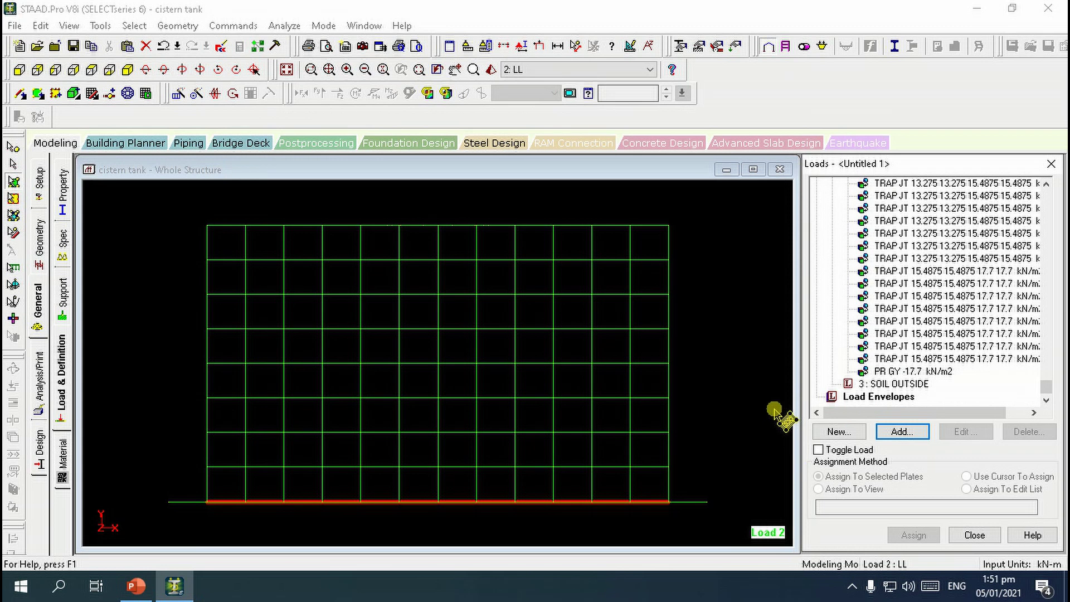
Make load case 3: SOIL OUTSIDE current and show only the tank's wall plates in the active window, in isometric view.
left_click(909, 384)
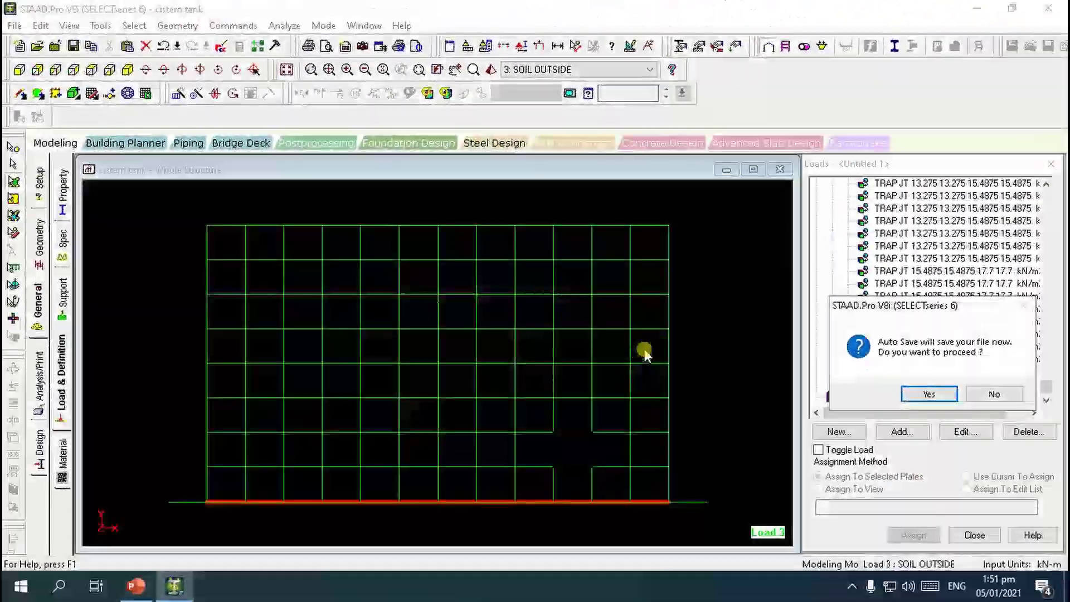
key("Return")
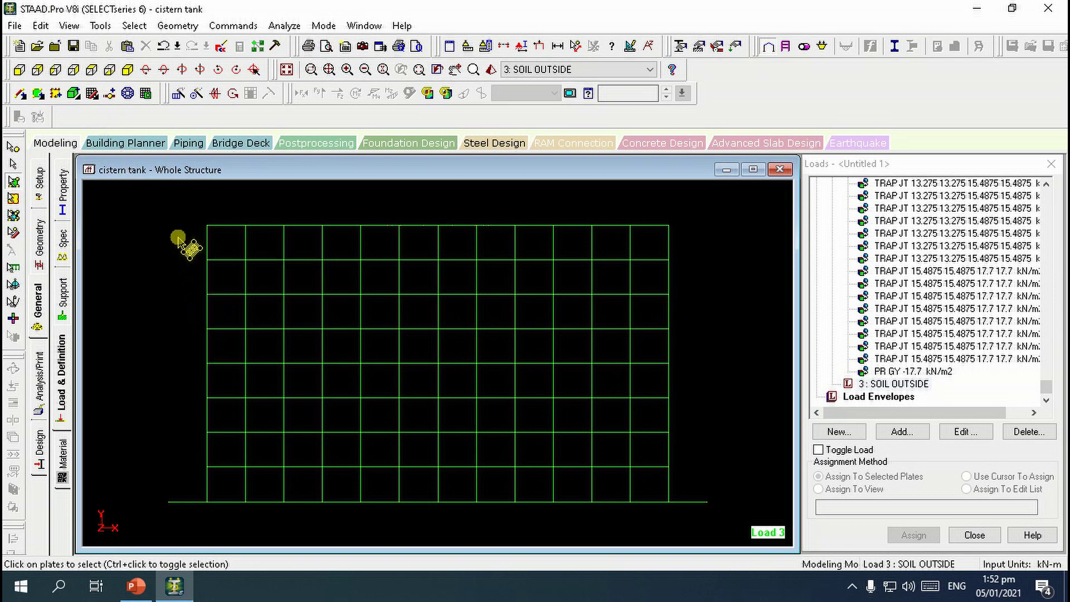
left_click_drag(169, 232, 707, 495)
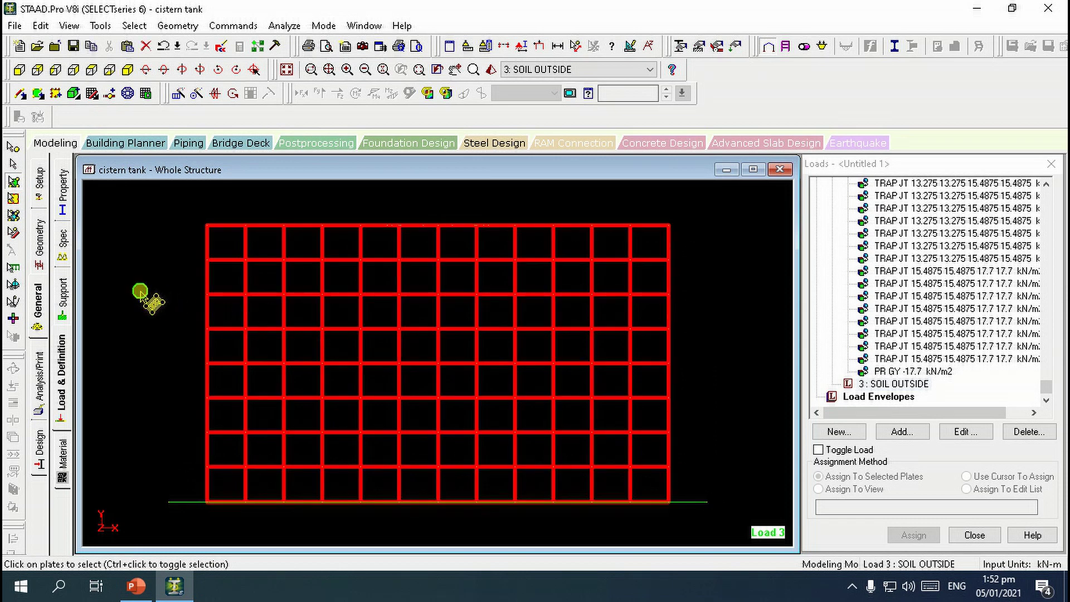
right_click(140, 292)
left_click(207, 448)
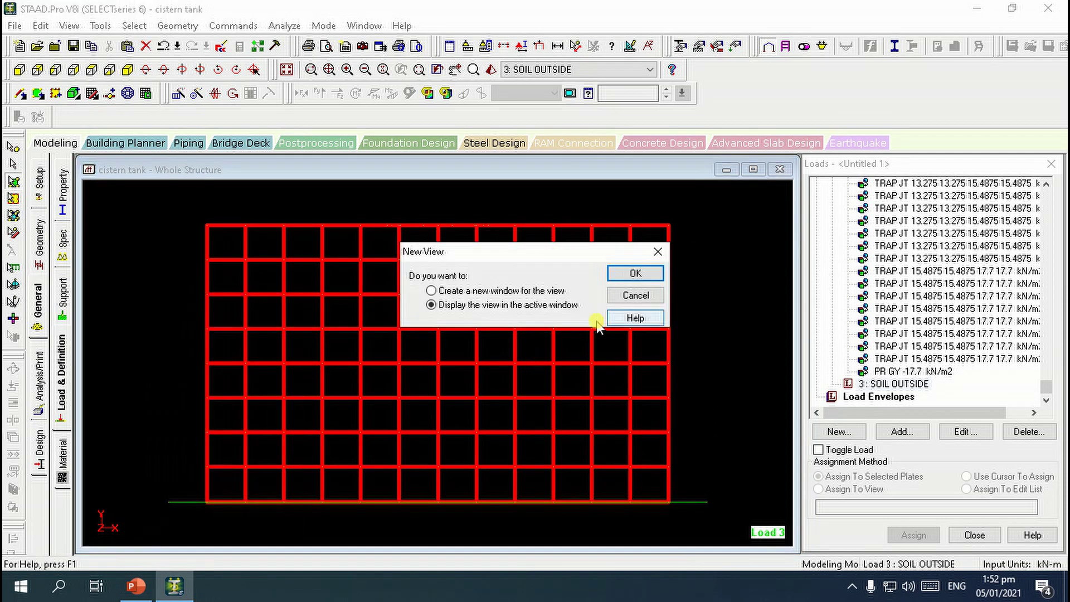
left_click(630, 270)
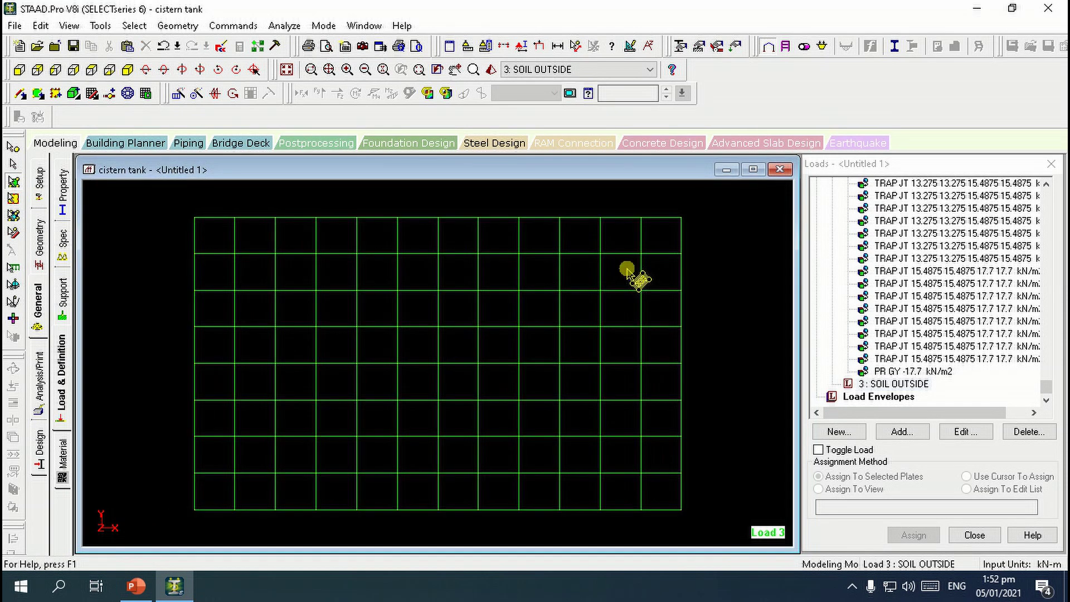
left_click(127, 70)
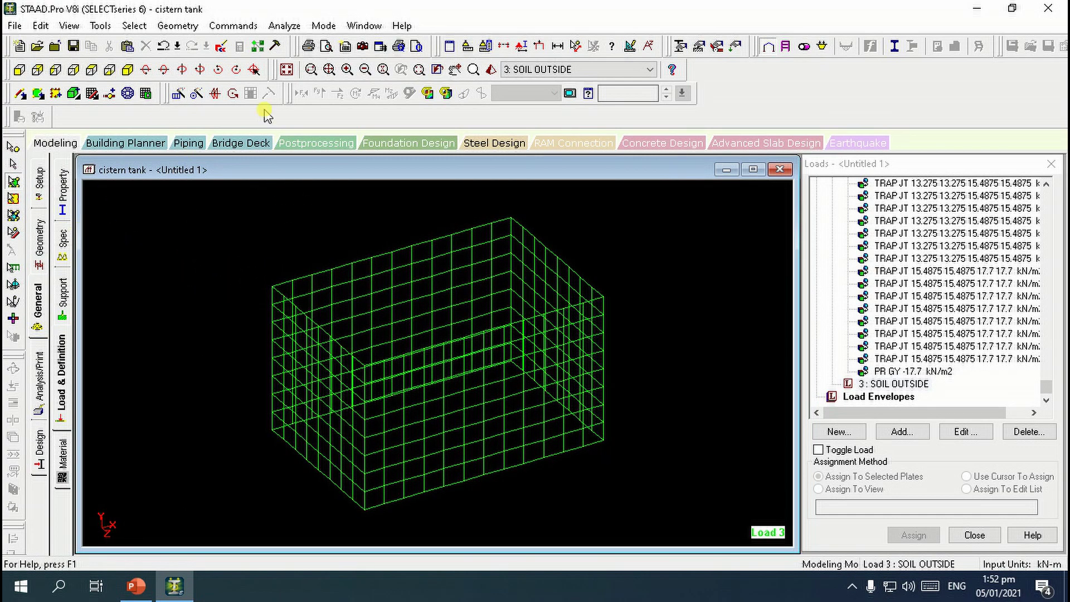
Start a hydrostatic plate load in load case 3: SOIL OUTSIDE and select all the wall plates for it.
left_click(895, 384)
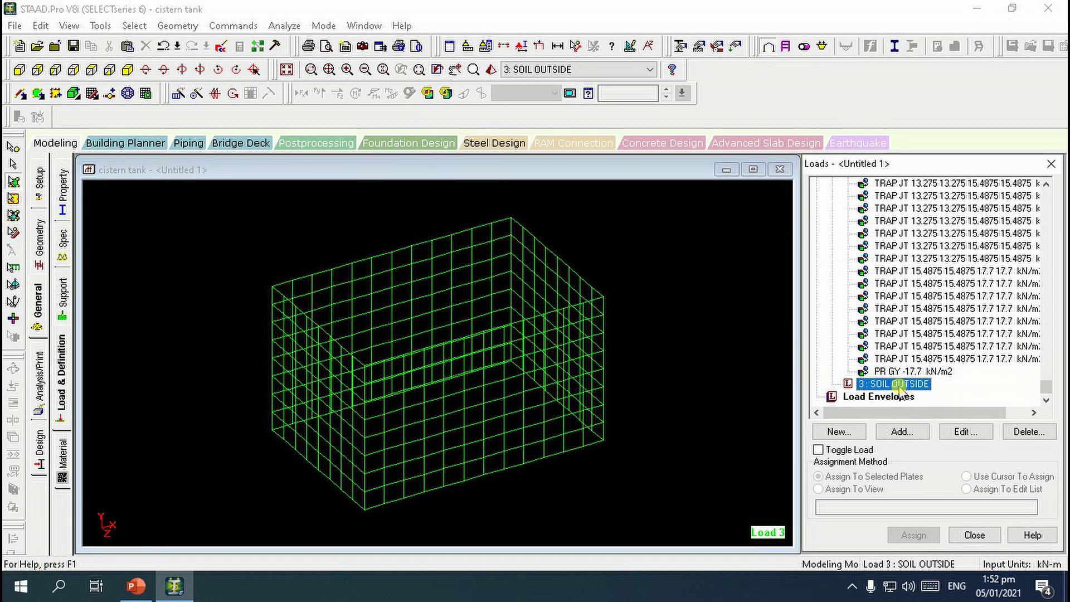
left_click(903, 433)
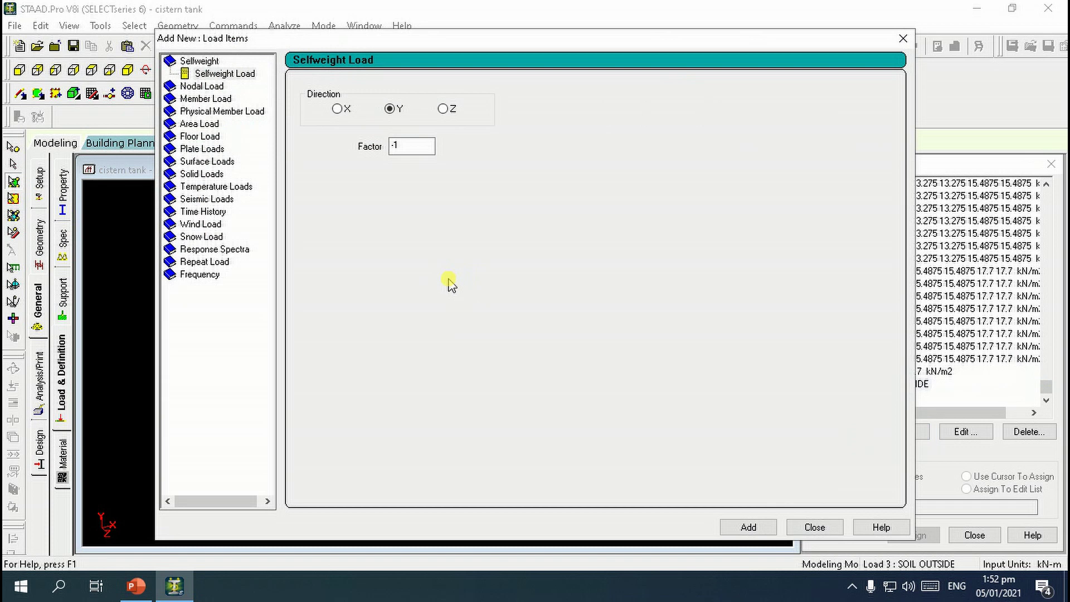
left_click(207, 149)
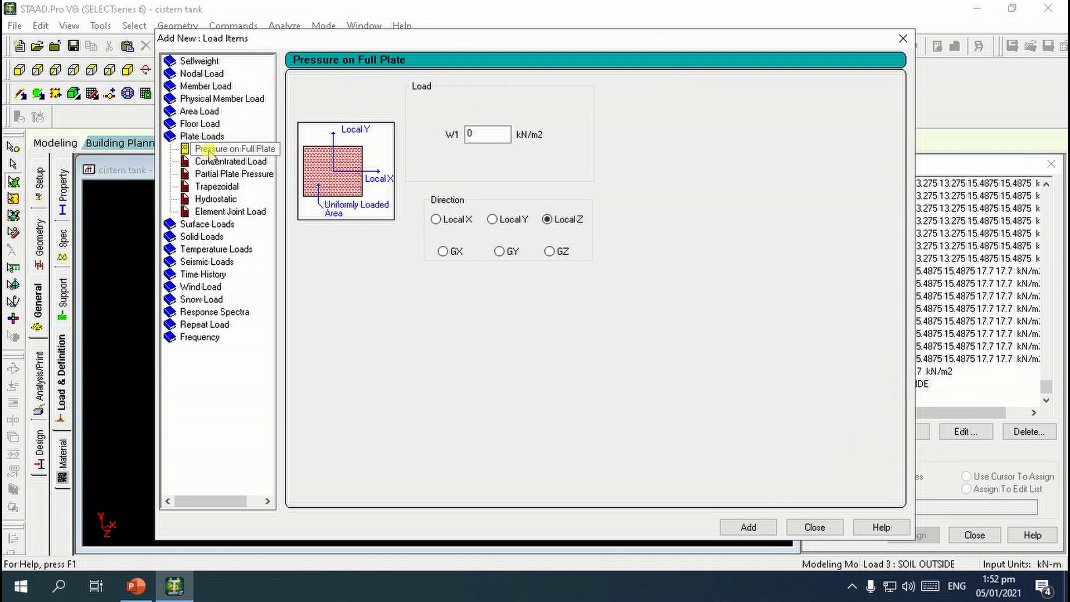
left_click(216, 199)
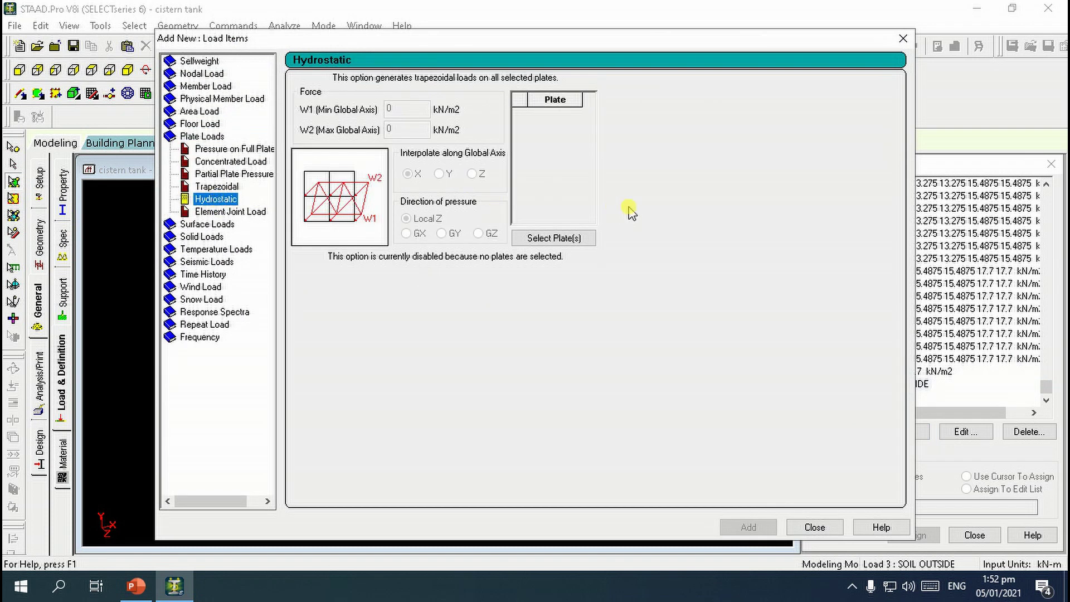
left_click(564, 240)
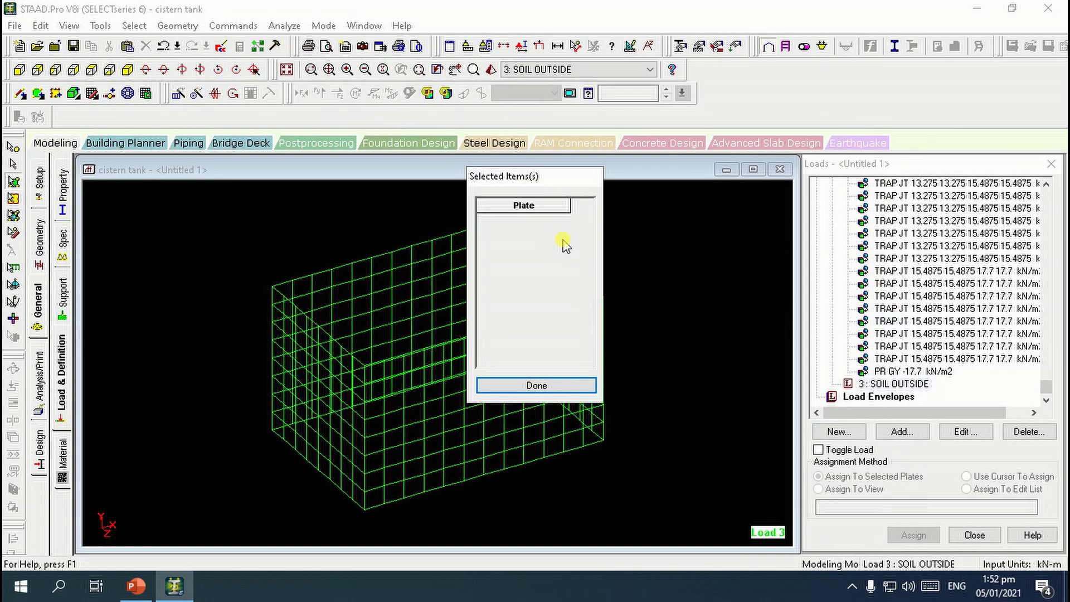
left_click_drag(562, 176, 781, 179)
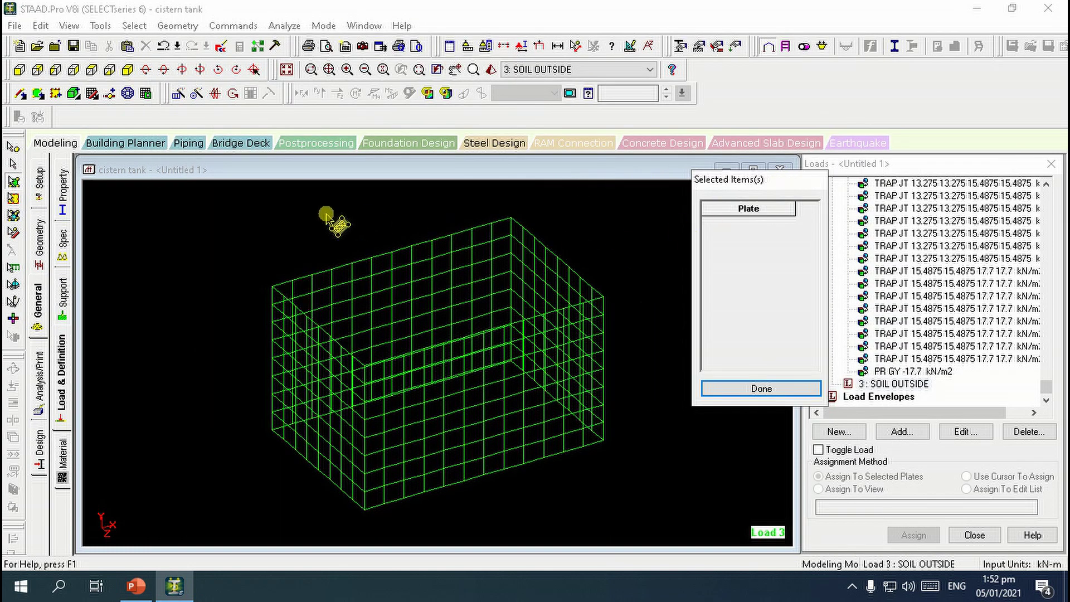
left_click_drag(198, 201, 653, 527)
left_click(761, 389)
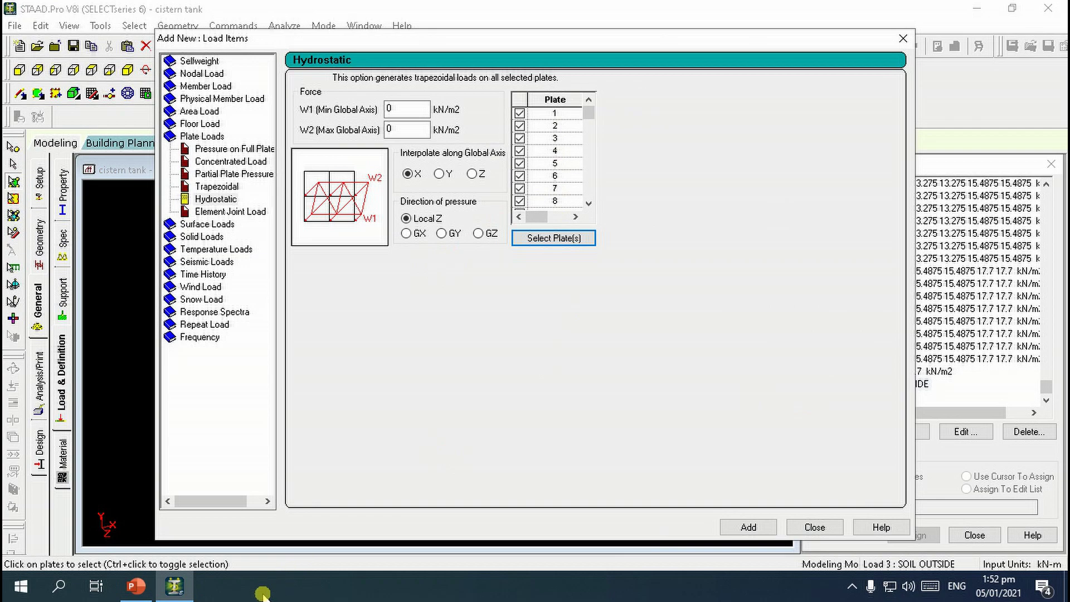
Look up the soil pressure in the PowerPoint notes and add the hydrostatic load with W1 -7.2, W2 0 kN/m2, interpolated along Y, direction Local Z.
left_click(142, 589)
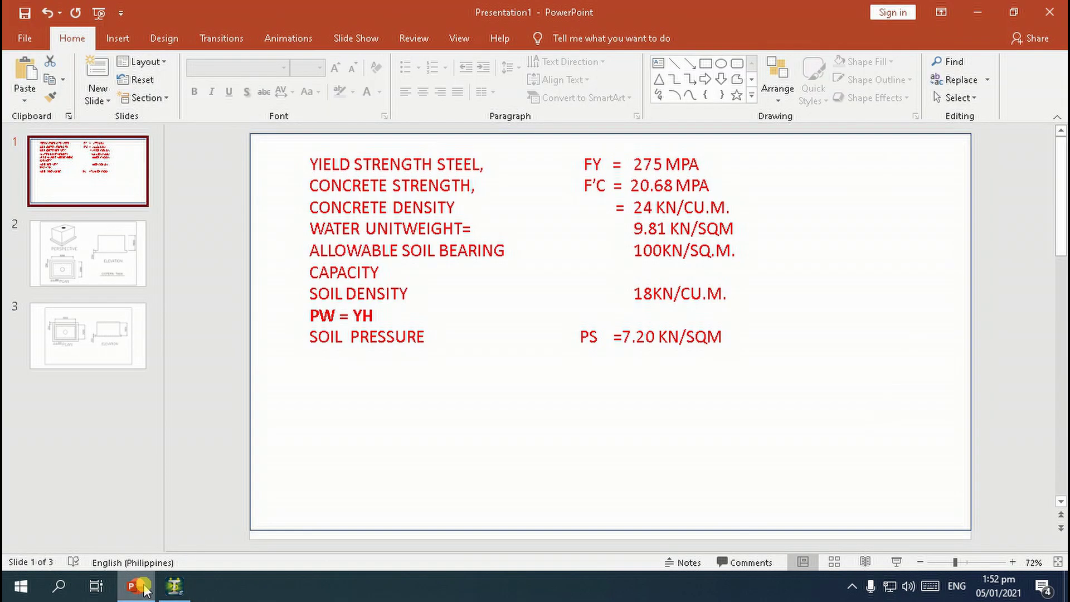
left_click(142, 588)
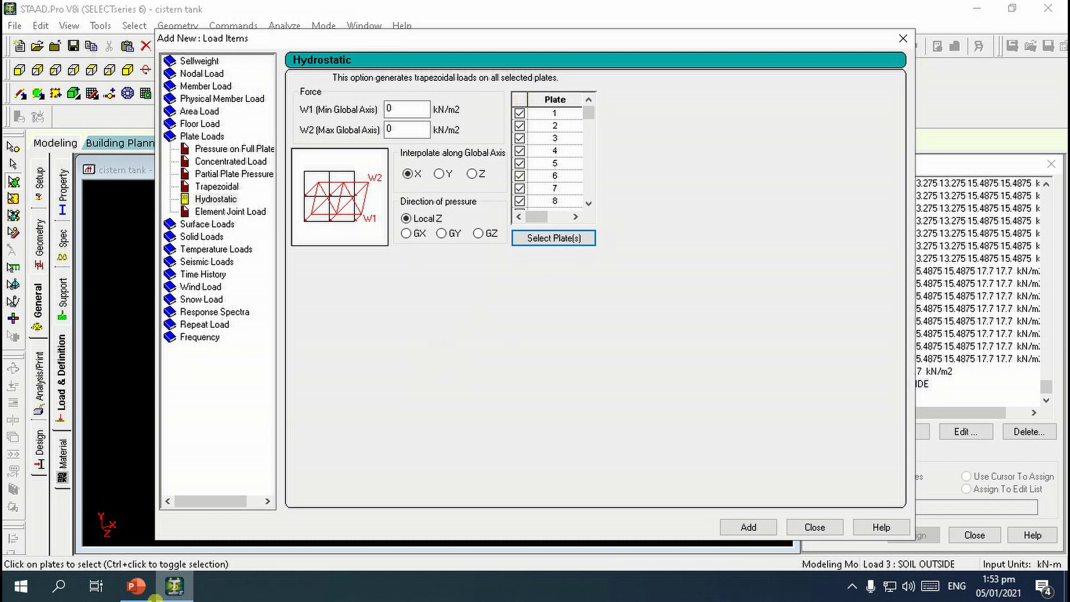
left_click(136, 593)
left_click(136, 593)
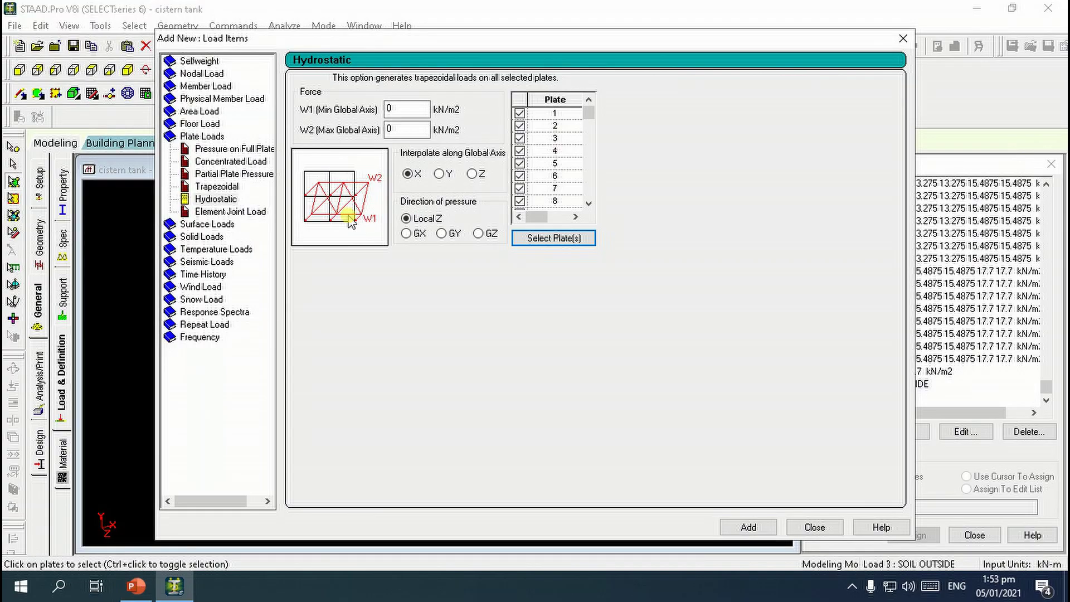
double_click(406, 107)
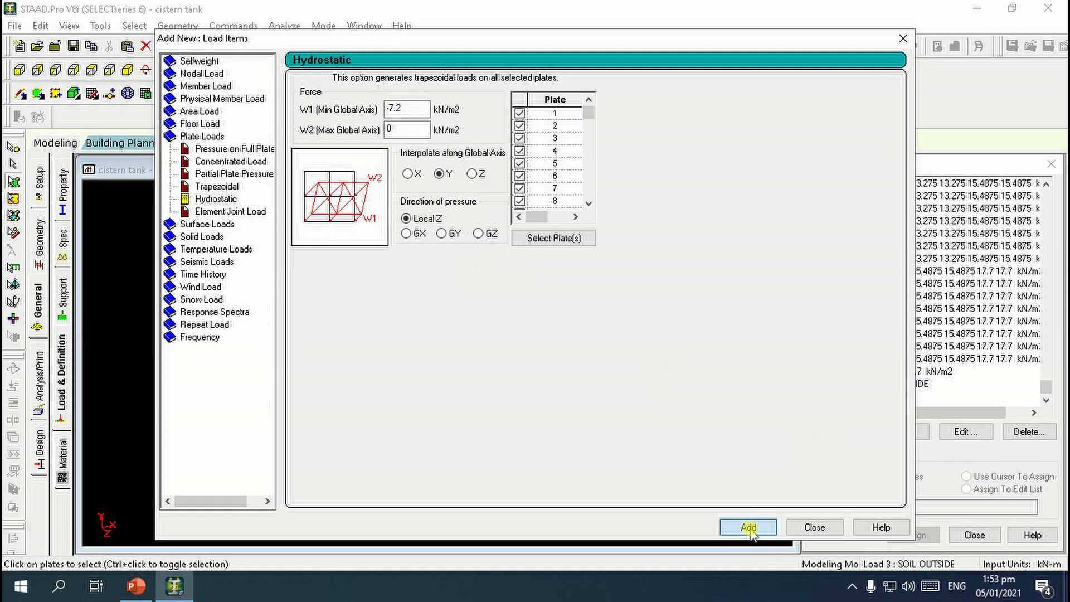
left_click(812, 527)
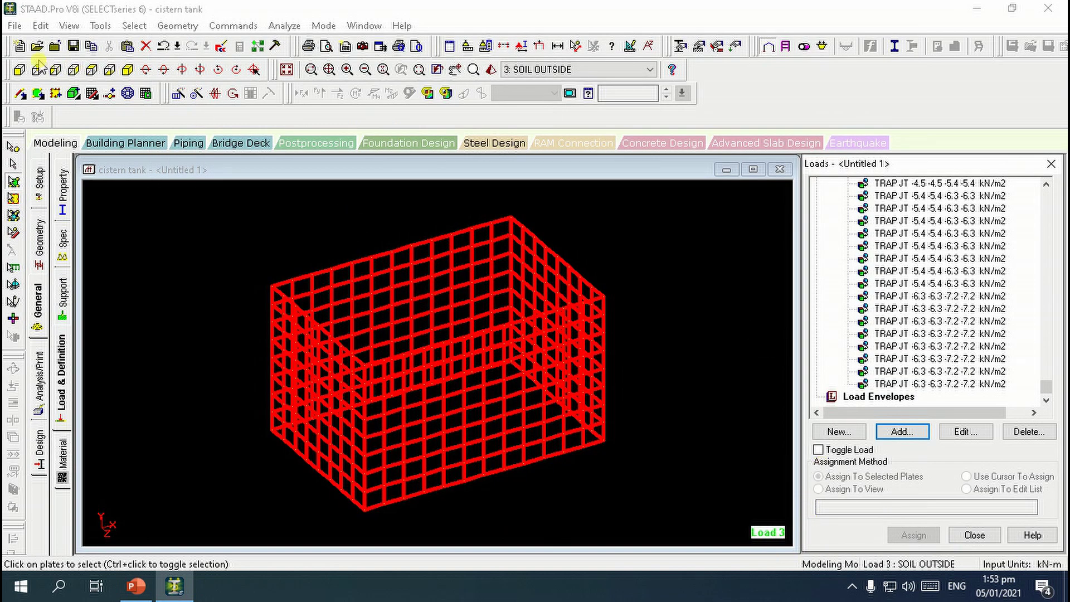
Review the soil pressure on the walls in front and side views, and on the whole structure in isometric and front views.
left_click(17, 70)
left_click(879, 384)
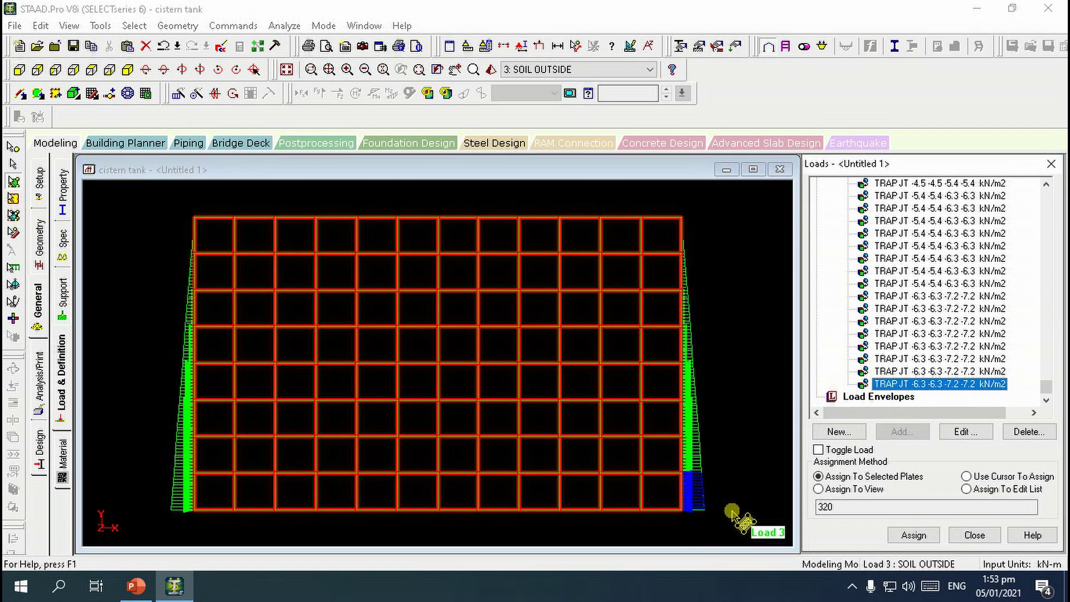
left_click(55, 70)
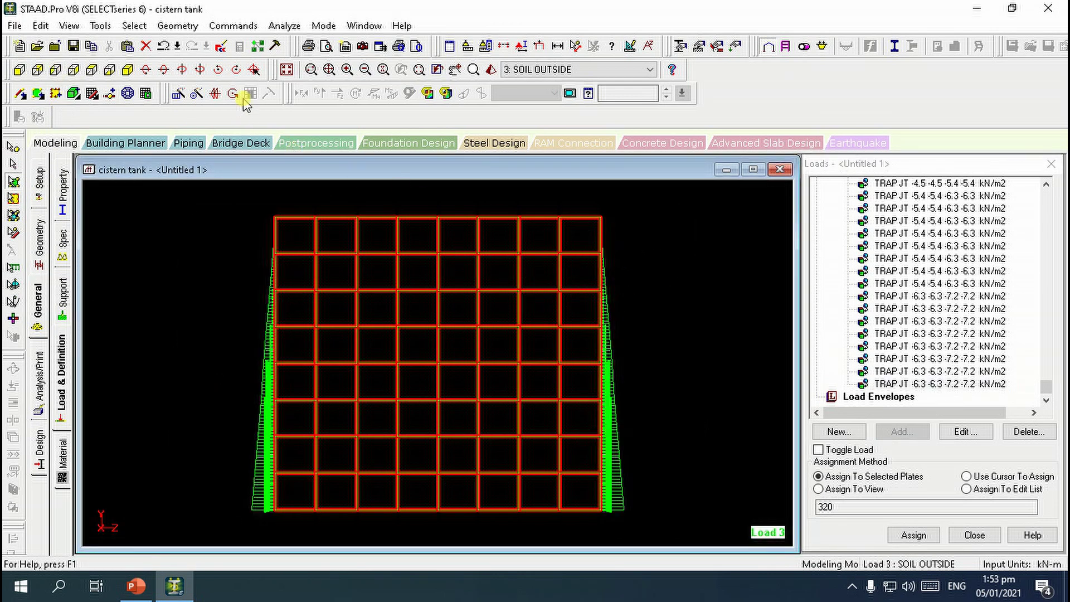
left_click(286, 69)
left_click(245, 251)
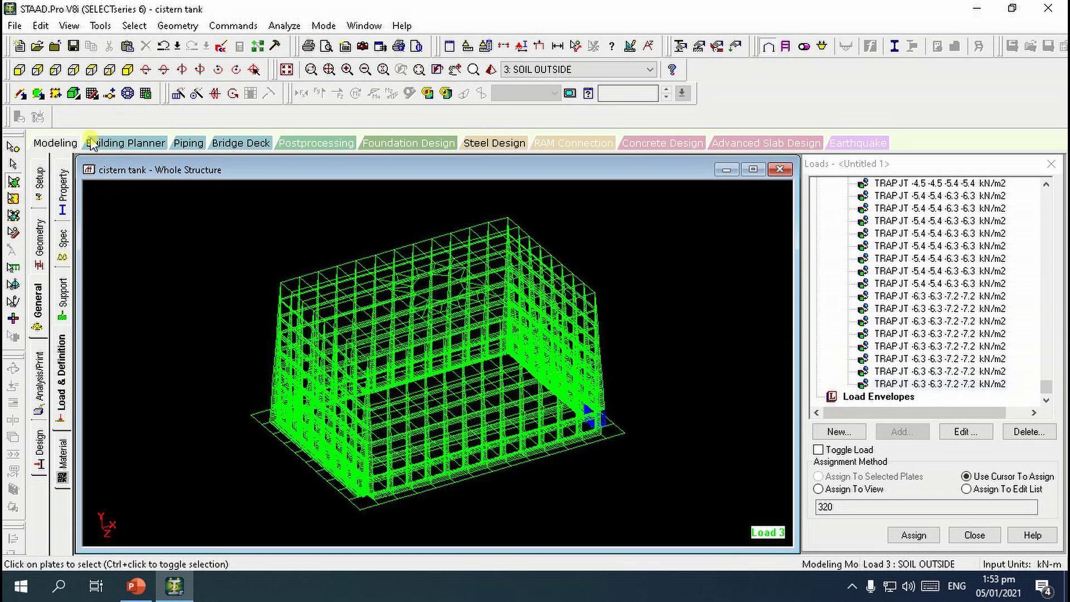
left_click(19, 70)
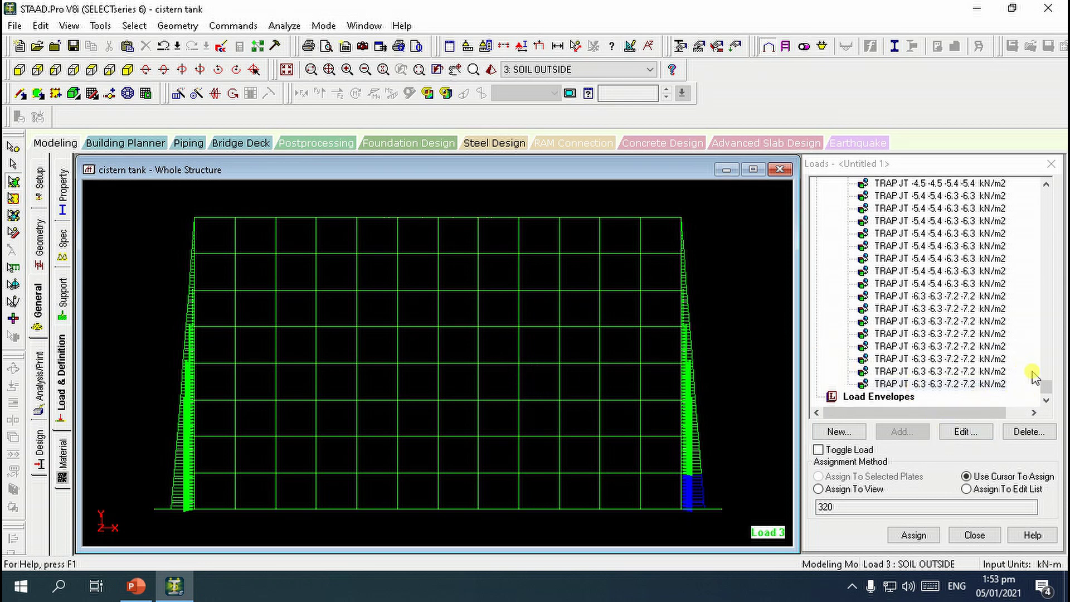
Make load case 2: LL current and show only the base slab plates in the active window.
left_click(1047, 384)
left_click_drag(1048, 384, 1049, 193)
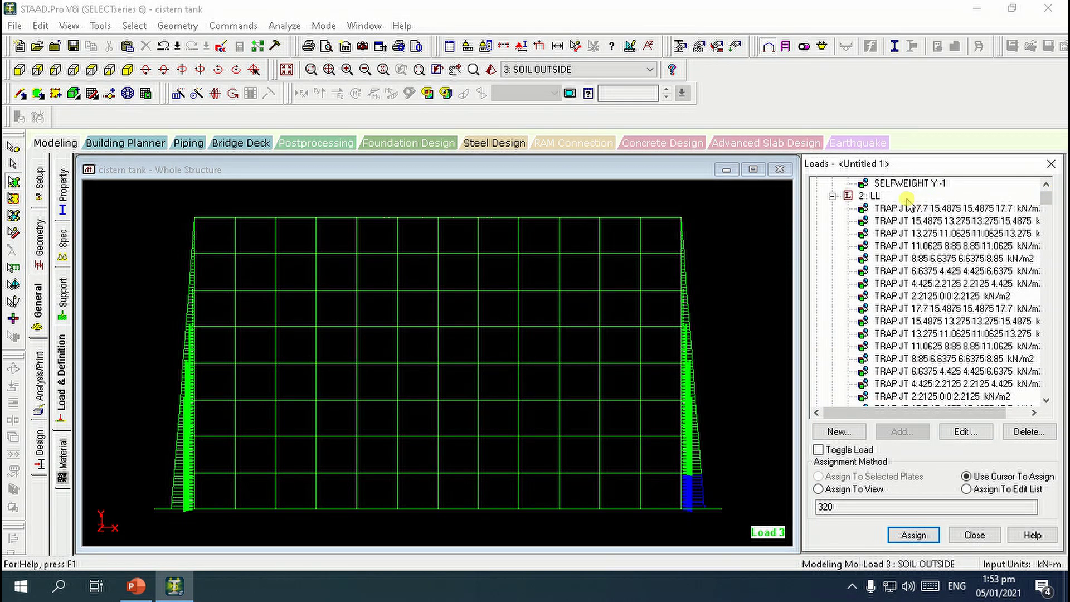
left_click(874, 196)
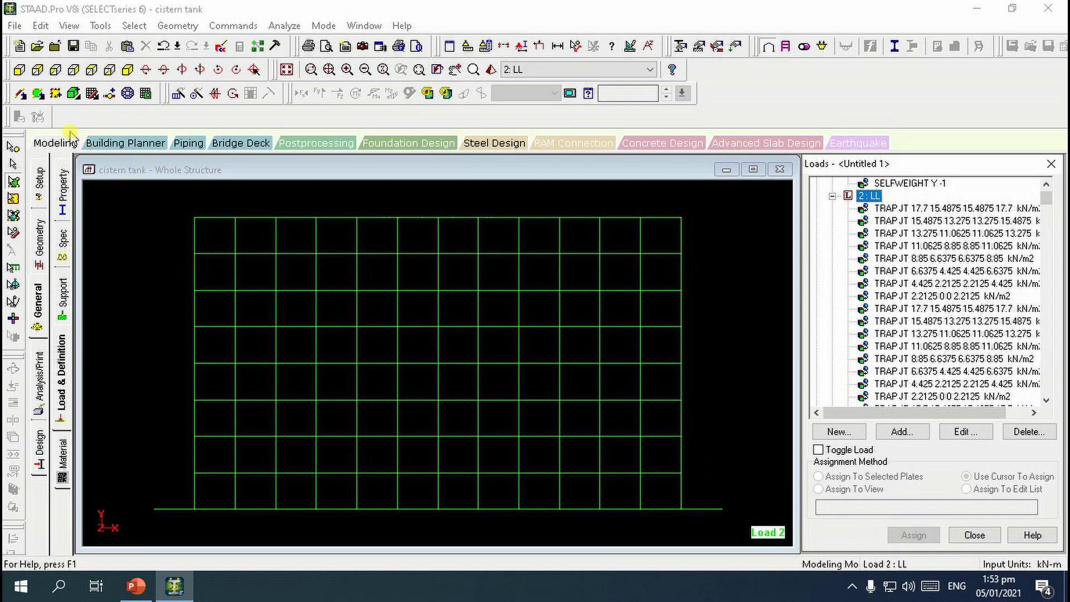
left_click(127, 70)
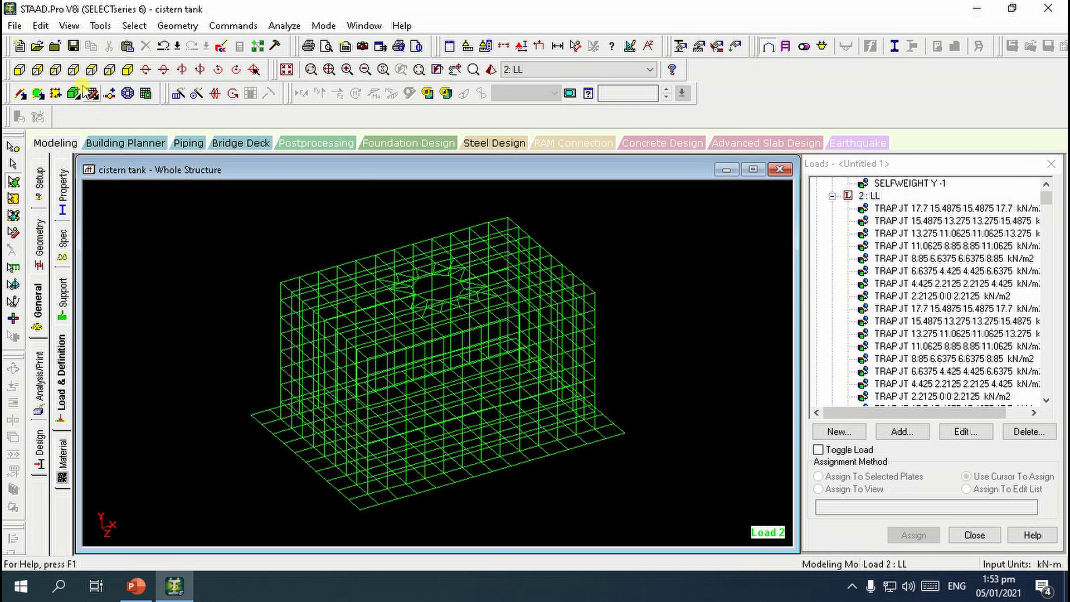
left_click(19, 70)
left_click_drag(135, 505, 731, 522)
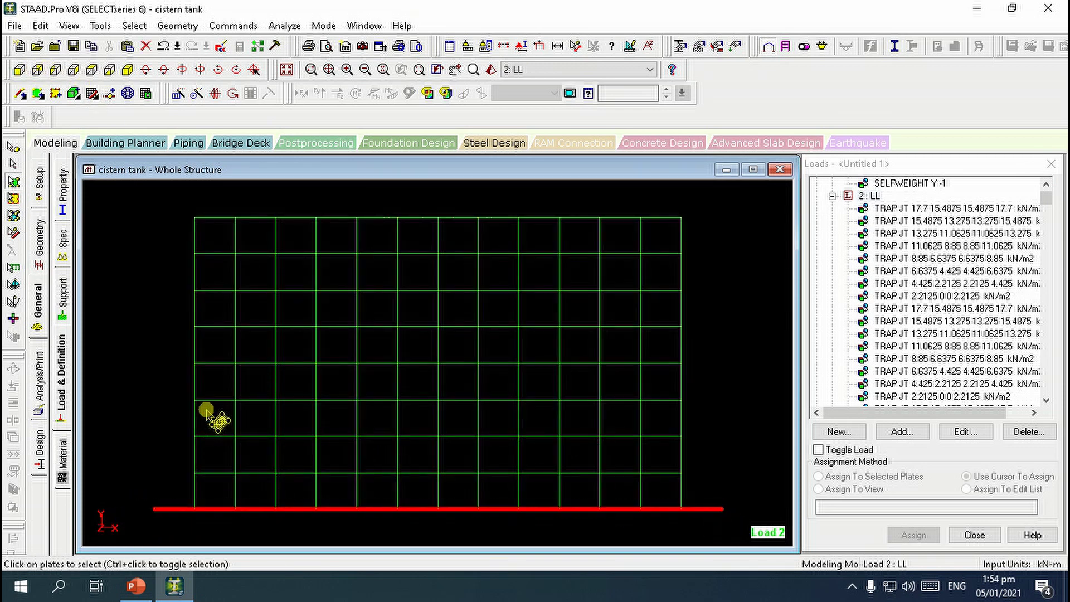
right_click(147, 400)
left_click(202, 285)
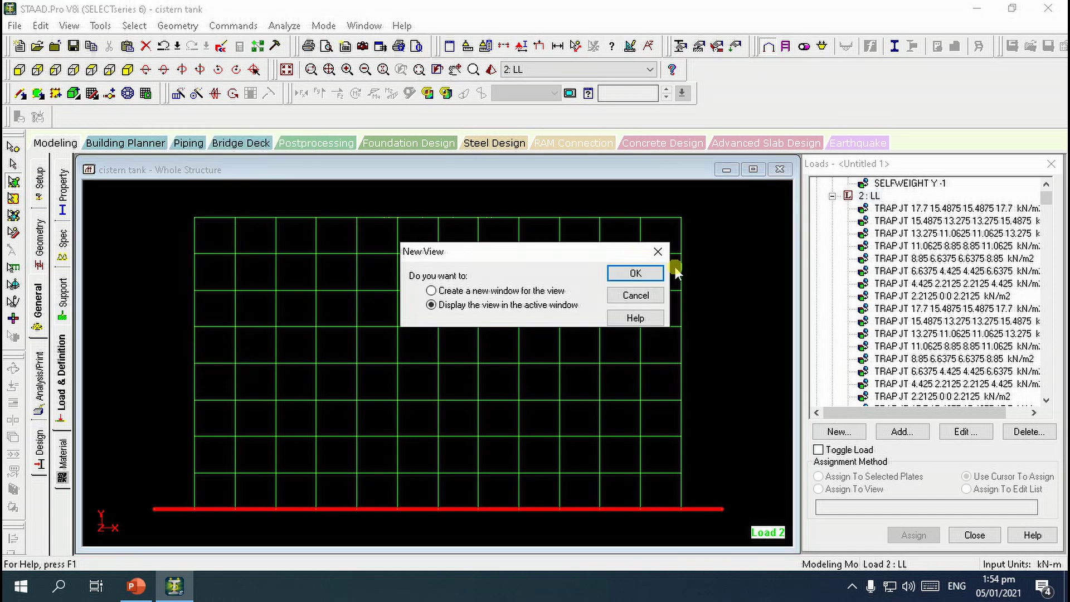
left_click(640, 275)
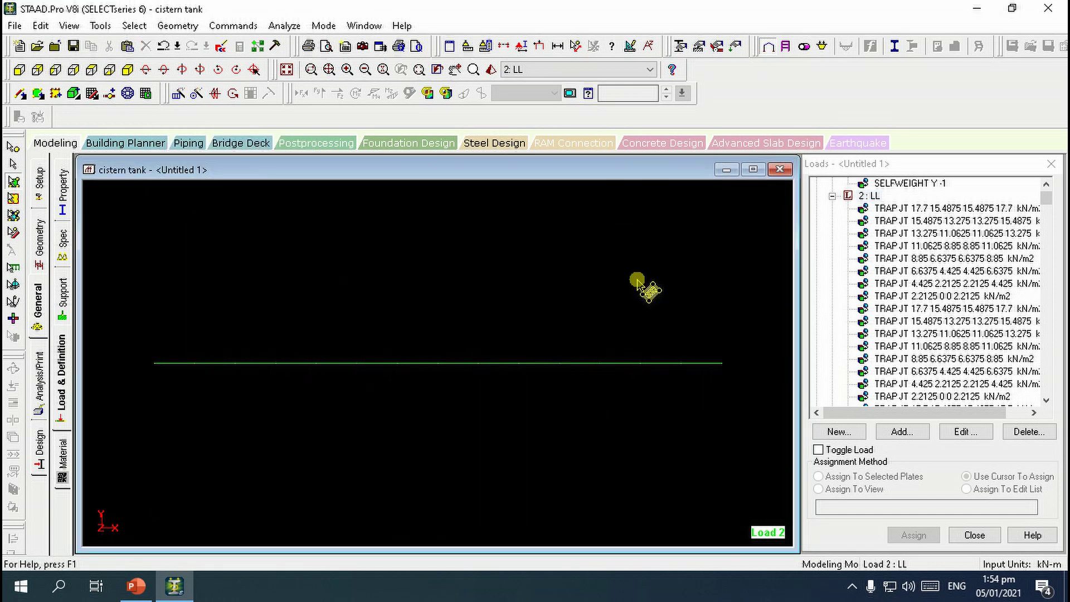
Select the outer ring of base slab plates outside the walls in plan view and show only those in the active window.
left_click(73, 70)
left_click_drag(204, 193, 258, 526)
left_click_drag(616, 201, 675, 538, "ctrl")
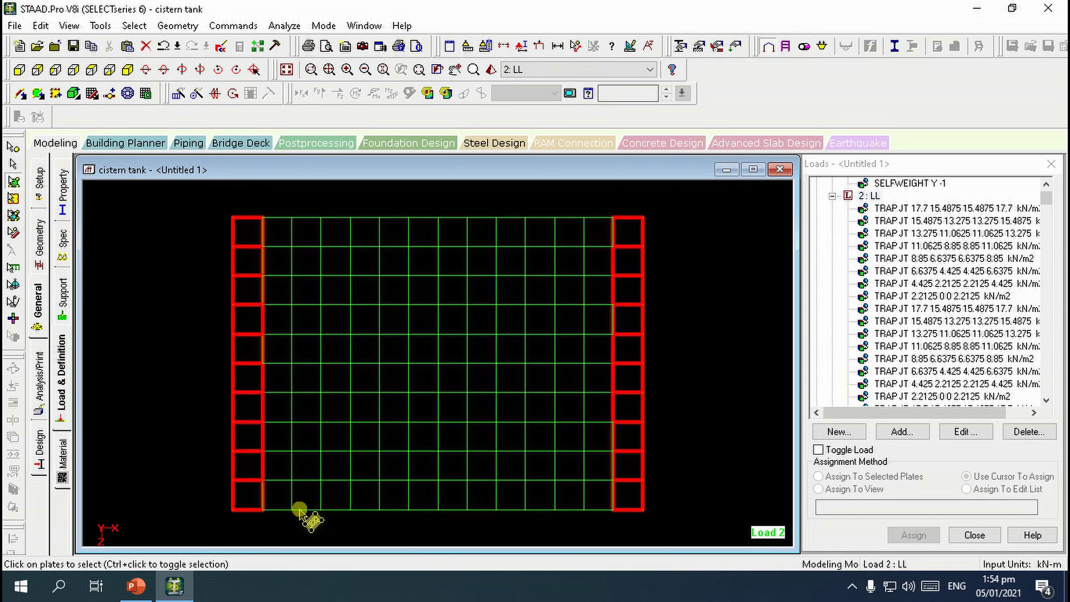
left_click_drag(260, 534, 611, 489, "ctrl")
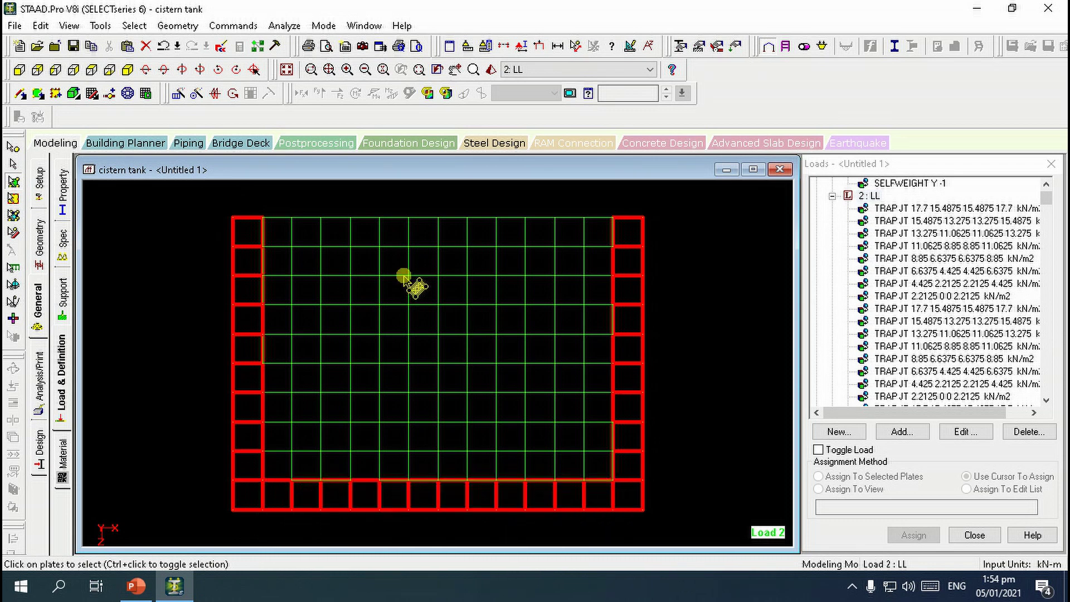
left_click_drag(269, 192, 609, 240, "ctrl")
right_click(171, 249)
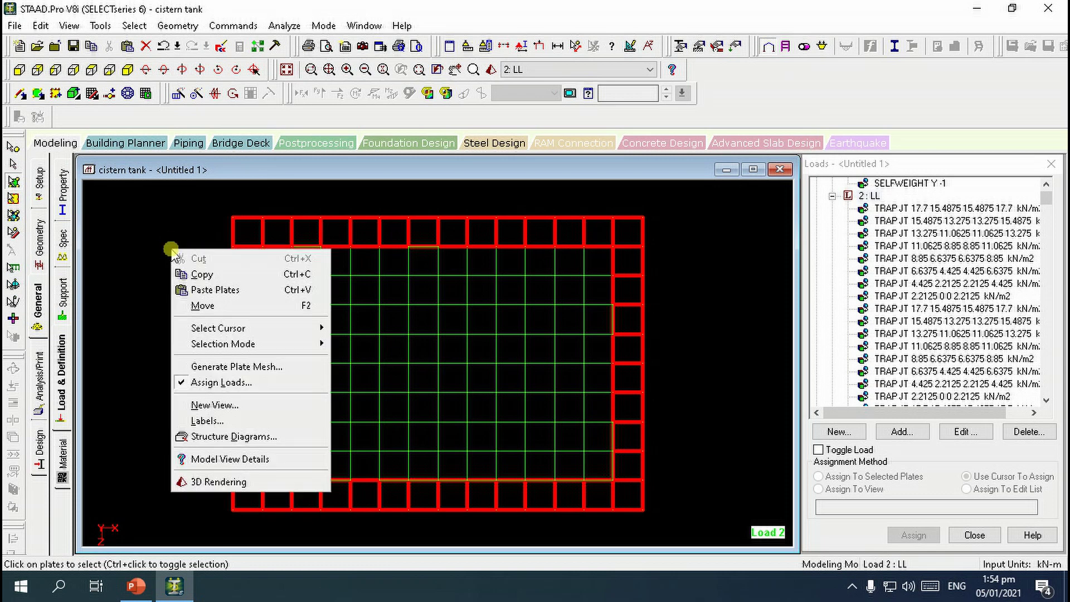
left_click(253, 406)
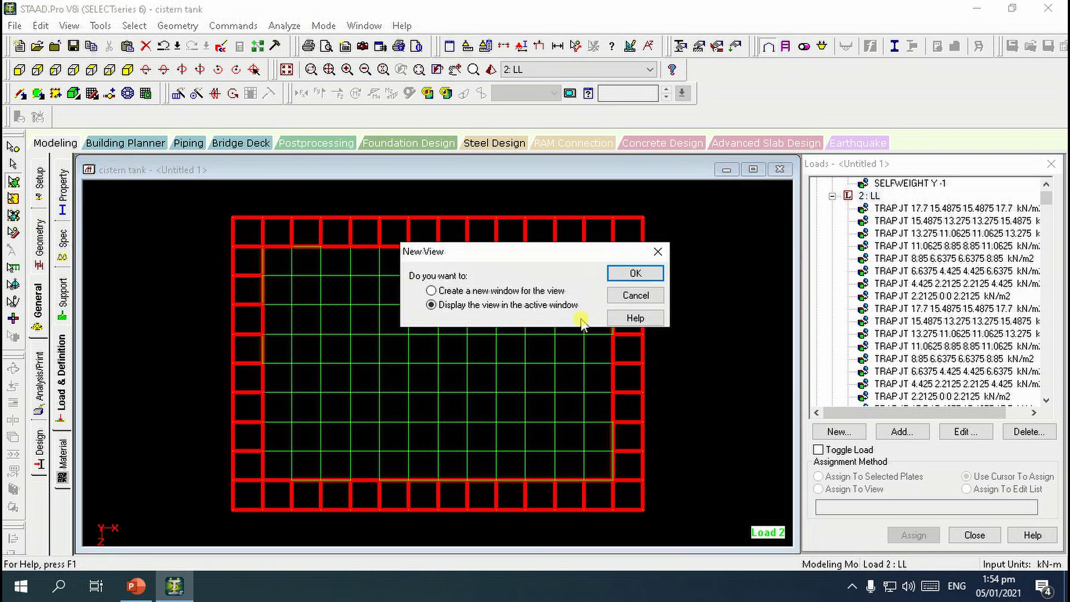
left_click(634, 274)
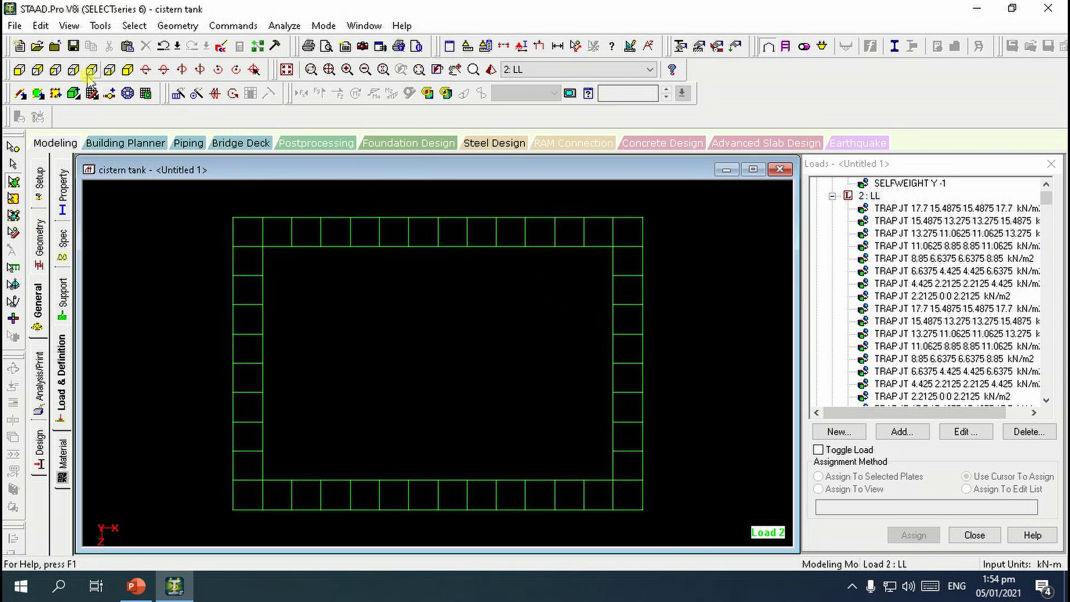
Look up the soil pressure in the PowerPoint notes and add a full-plate pressure of -7.2 kN/m2 in direction GY to load case 2: LL.
left_click(17, 70)
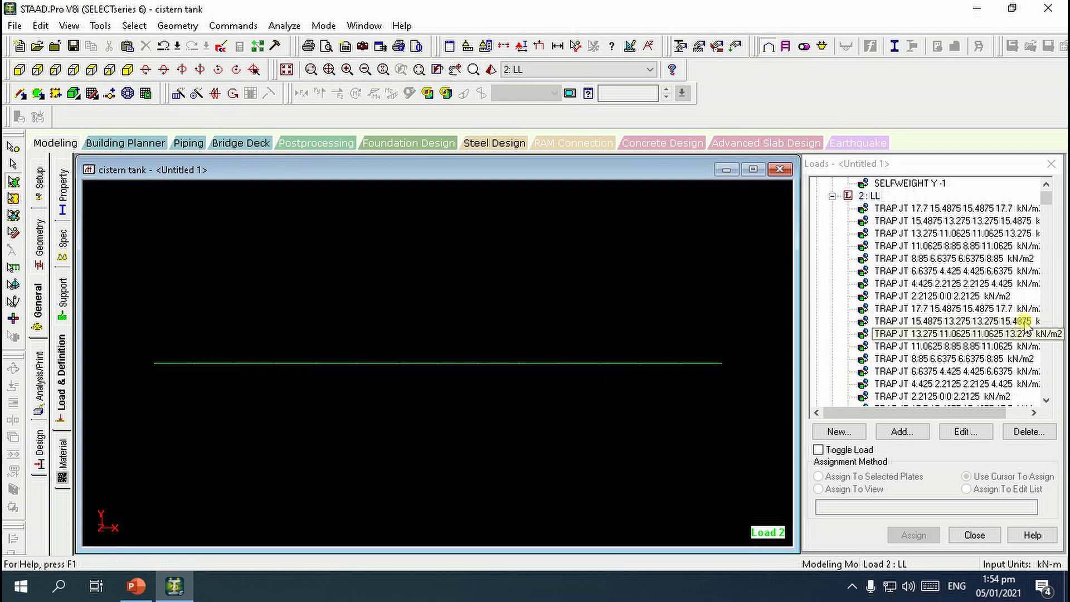
left_click(870, 195)
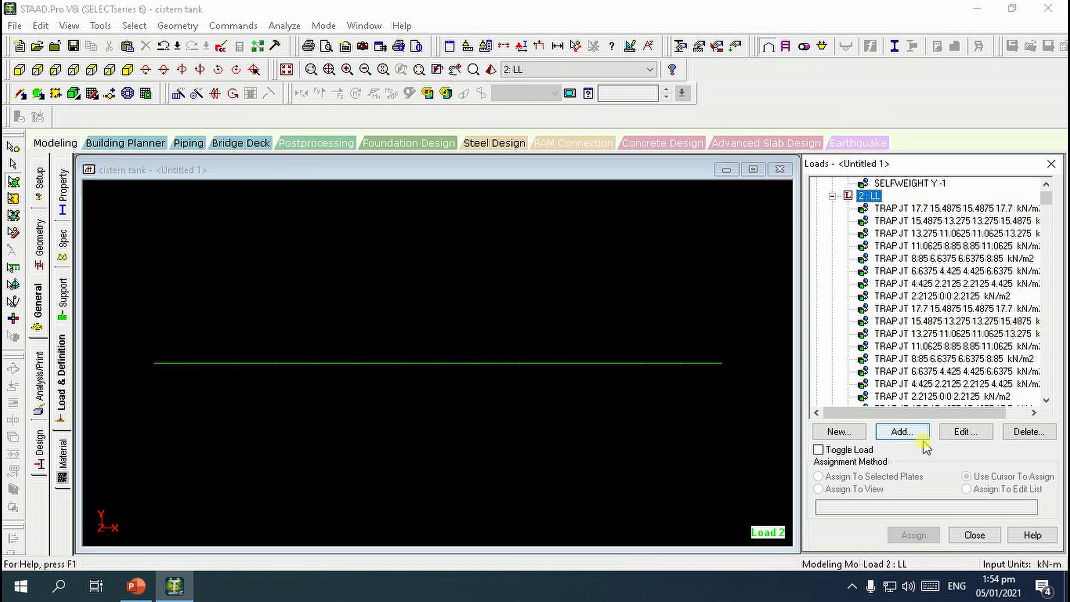
left_click(904, 435)
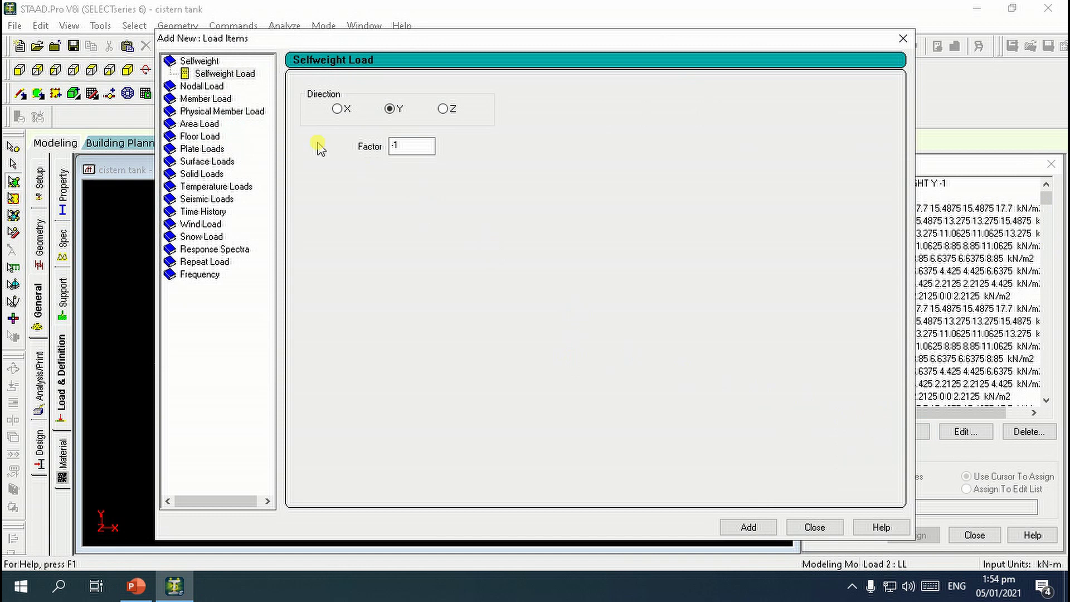
left_click(217, 151)
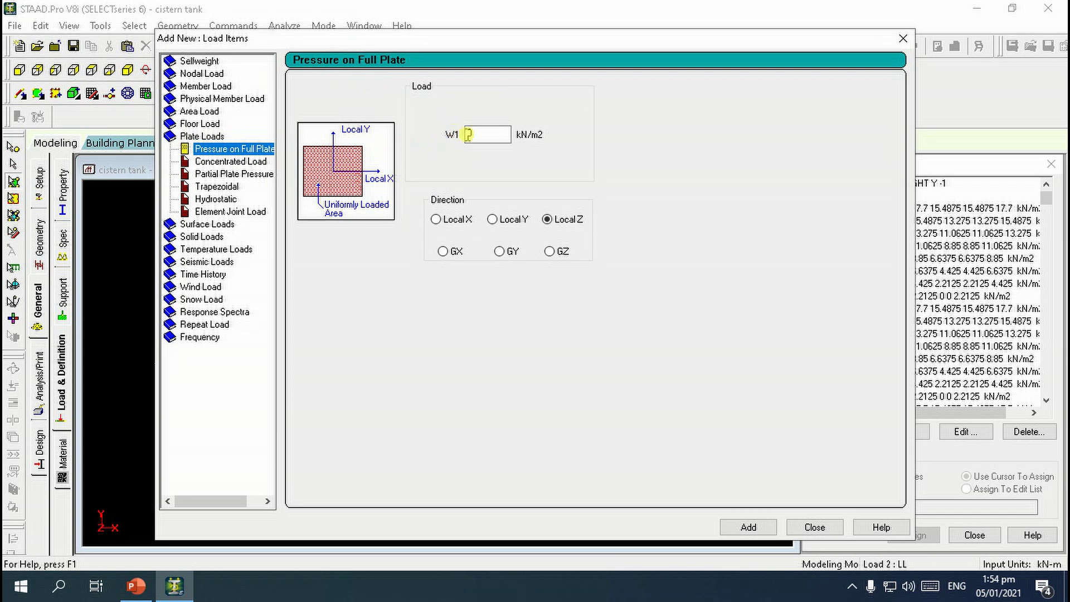
left_click(499, 137)
double_click(494, 136)
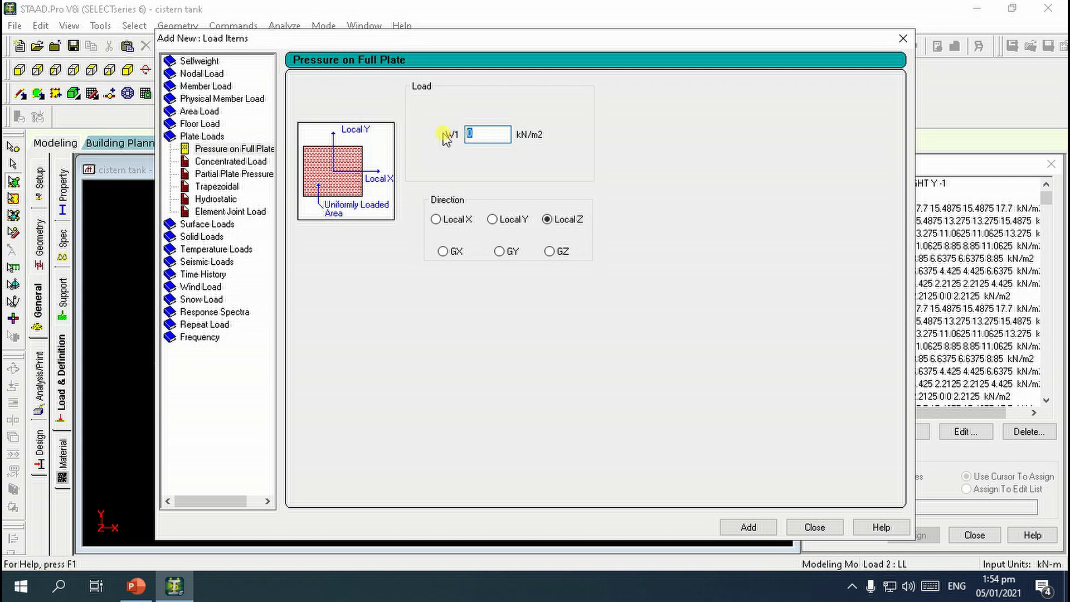
left_click(136, 587)
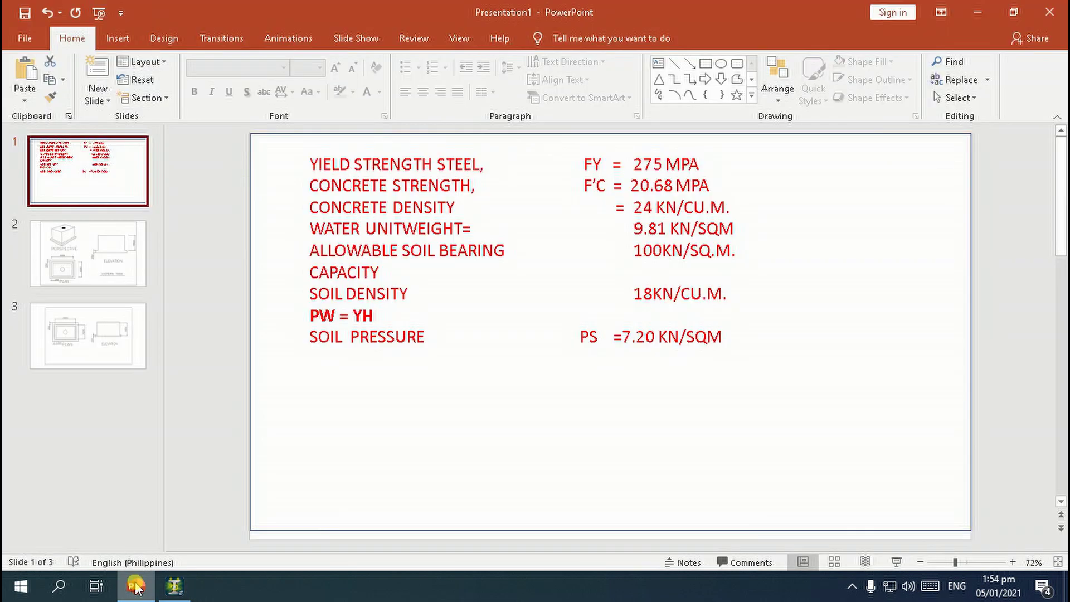
left_click(135, 587)
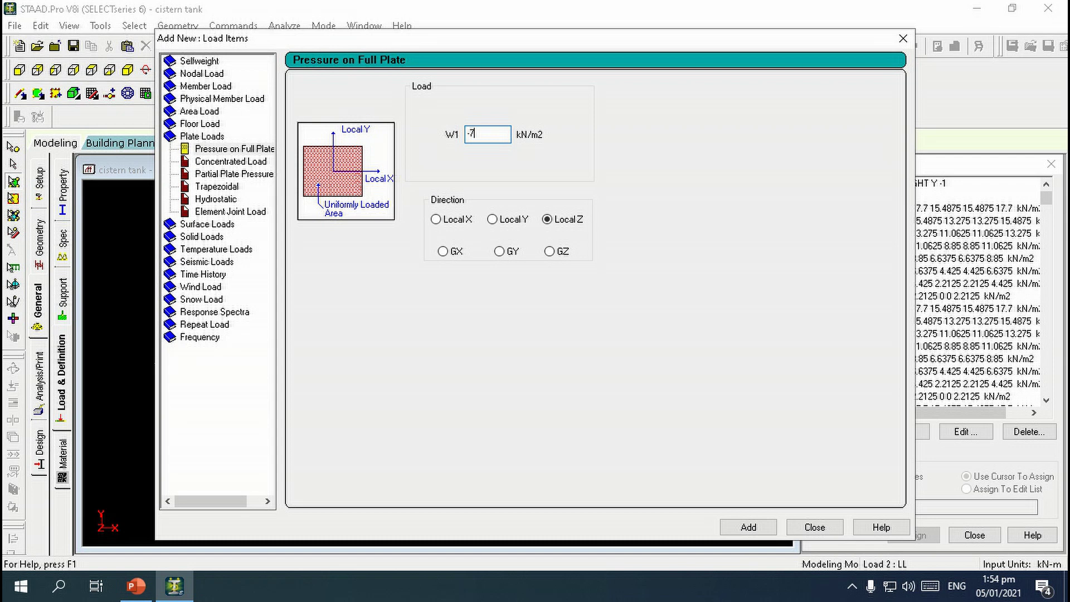
left_click(499, 251)
left_click(747, 528)
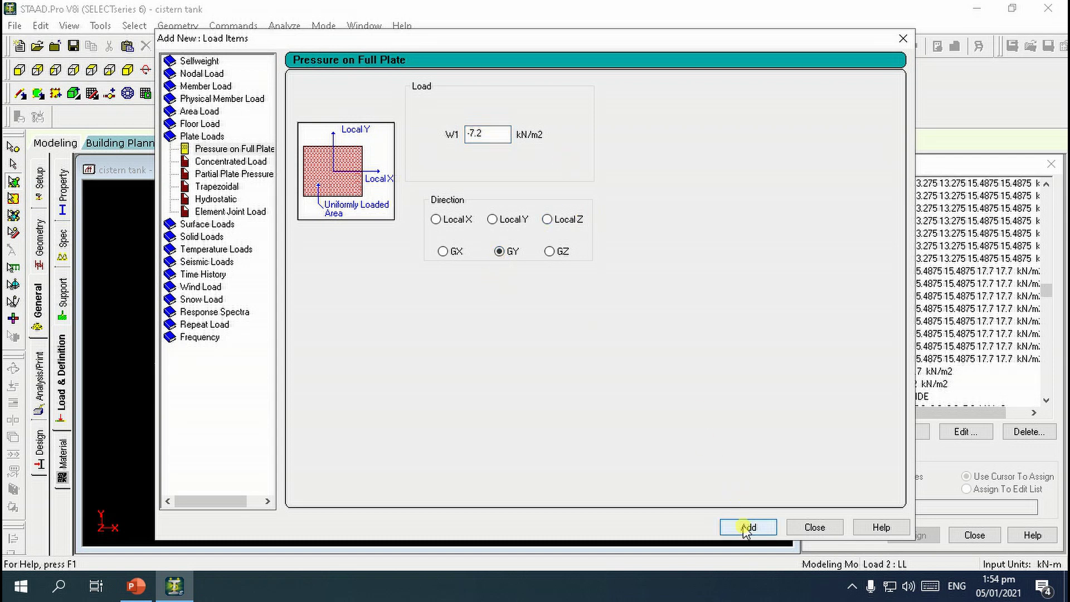
left_click(815, 528)
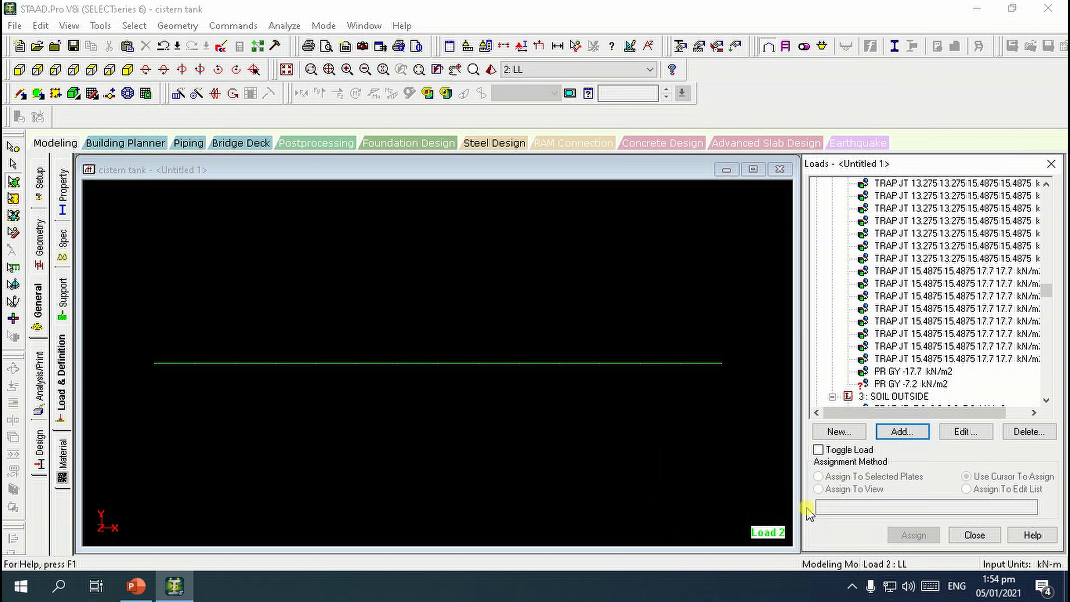
Assign the GY -7.2 kN/m2 pressure to all the displayed base slab projection plates.
left_click(899, 385)
left_click_drag(122, 310, 744, 414)
left_click(877, 477)
left_click(906, 533)
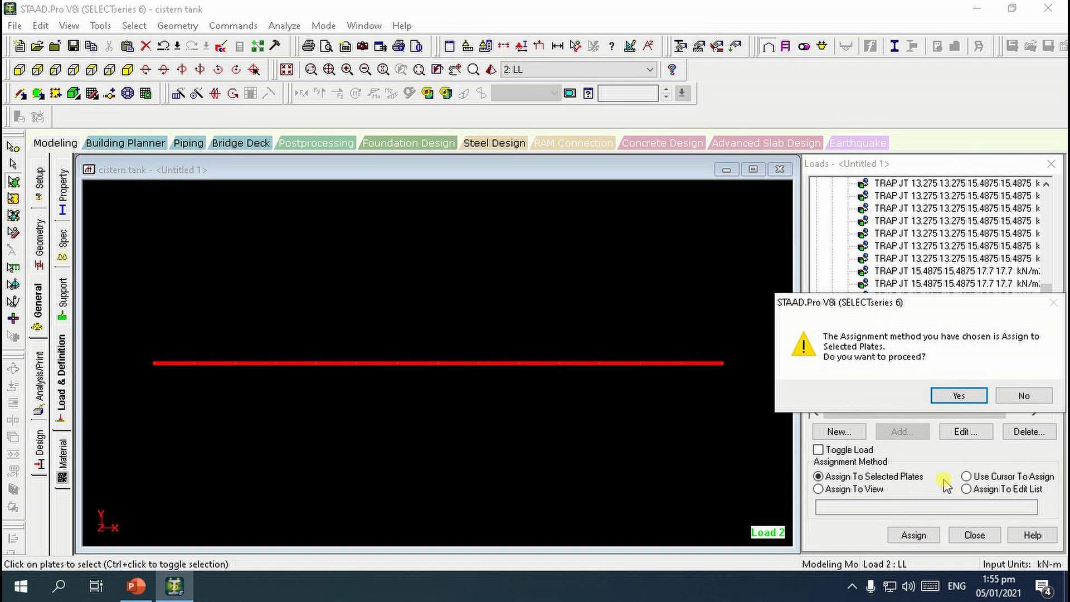
left_click(967, 396)
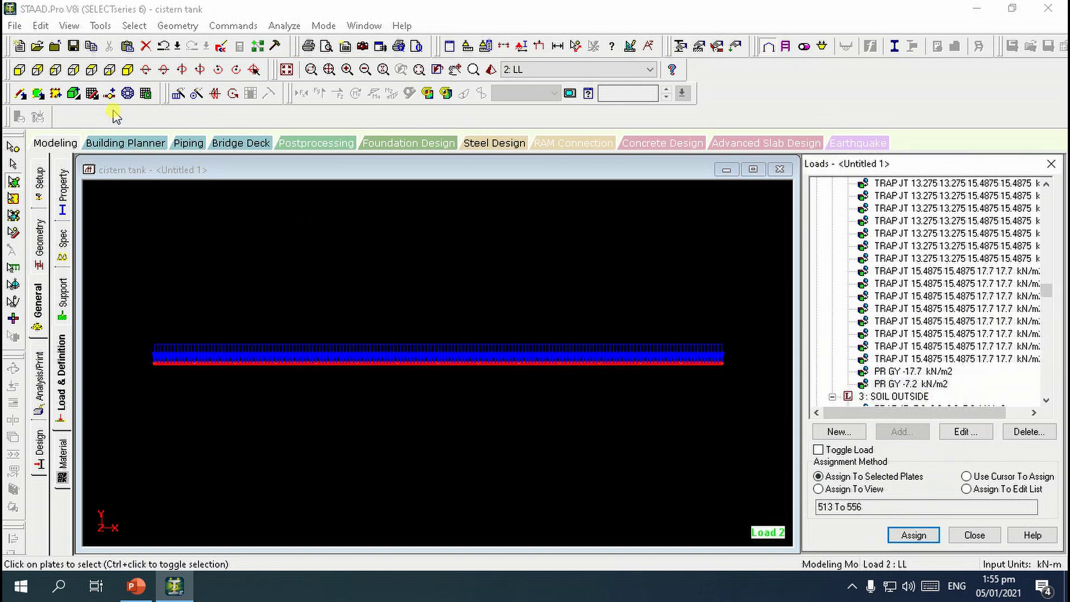
Restore the whole structure, select the top slab plates in front view and show only those in the active window.
left_click(286, 70)
left_click(966, 476)
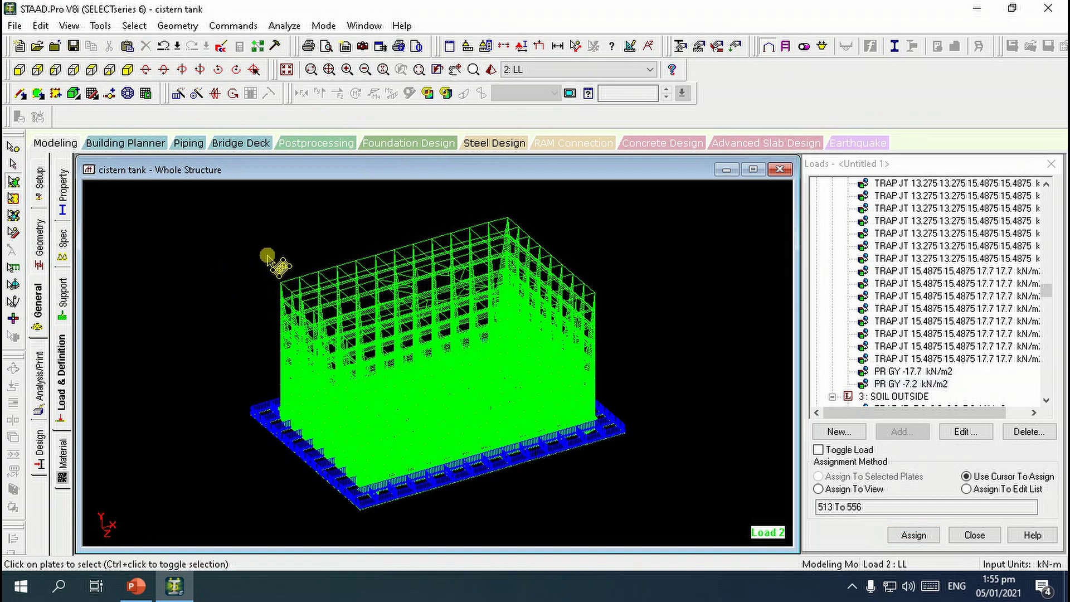
left_click(19, 70)
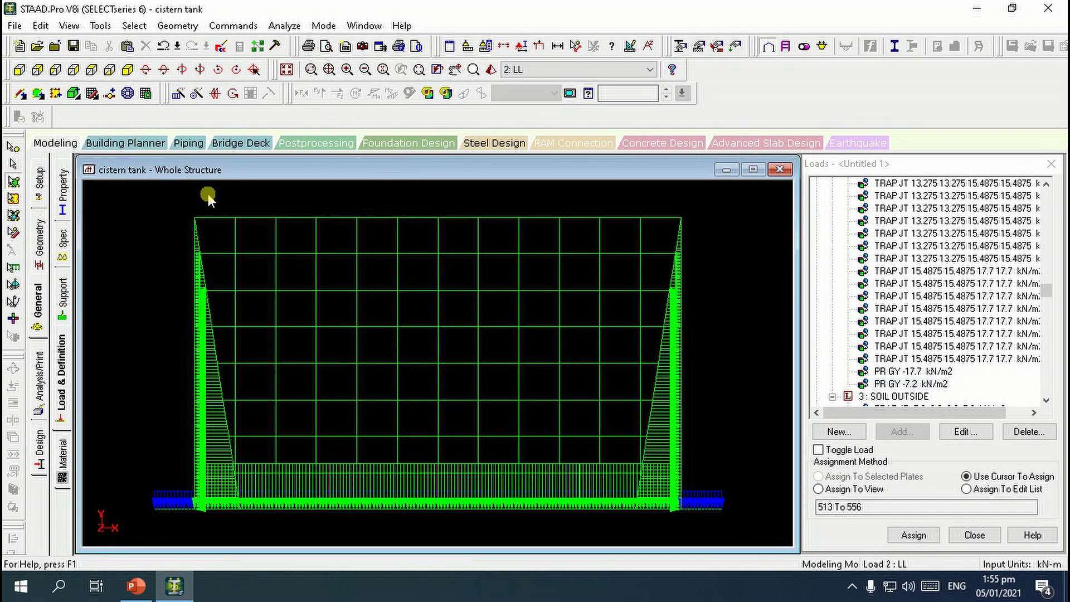
left_click(705, 224)
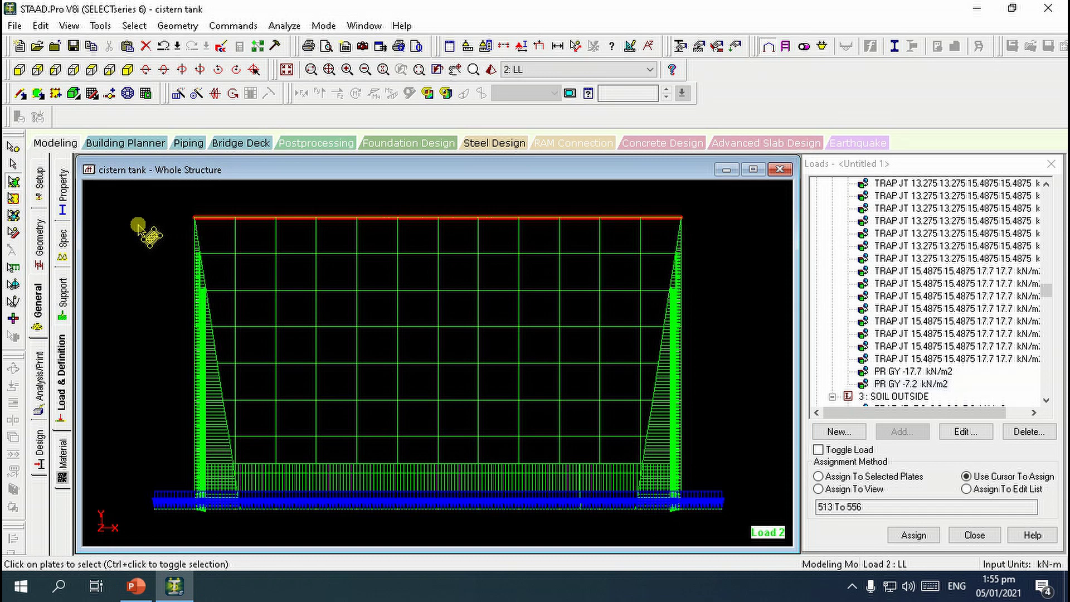
right_click(138, 225)
left_click(180, 379)
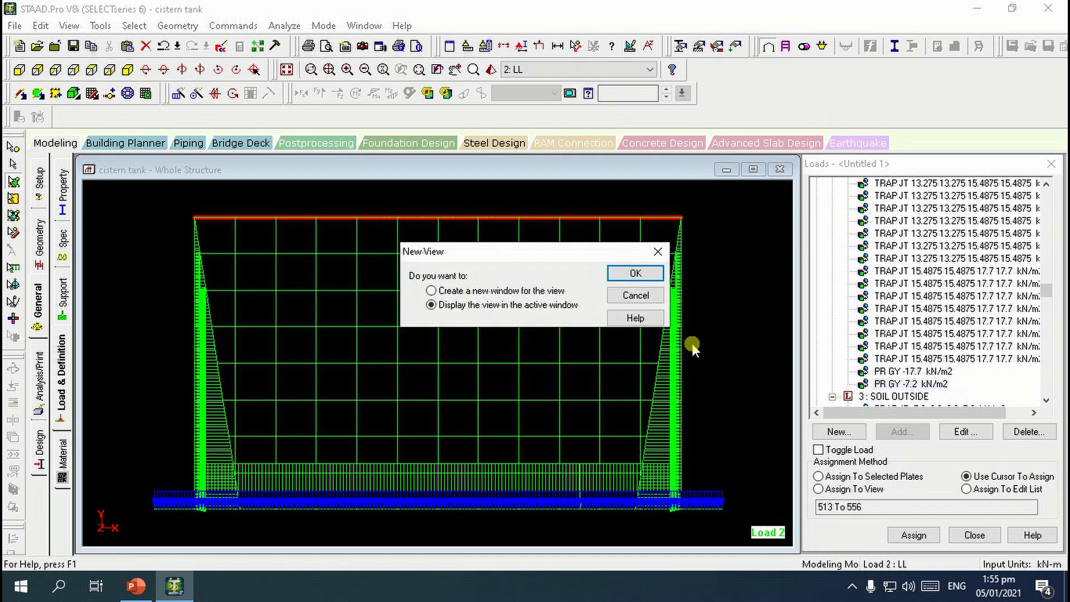
left_click(640, 276)
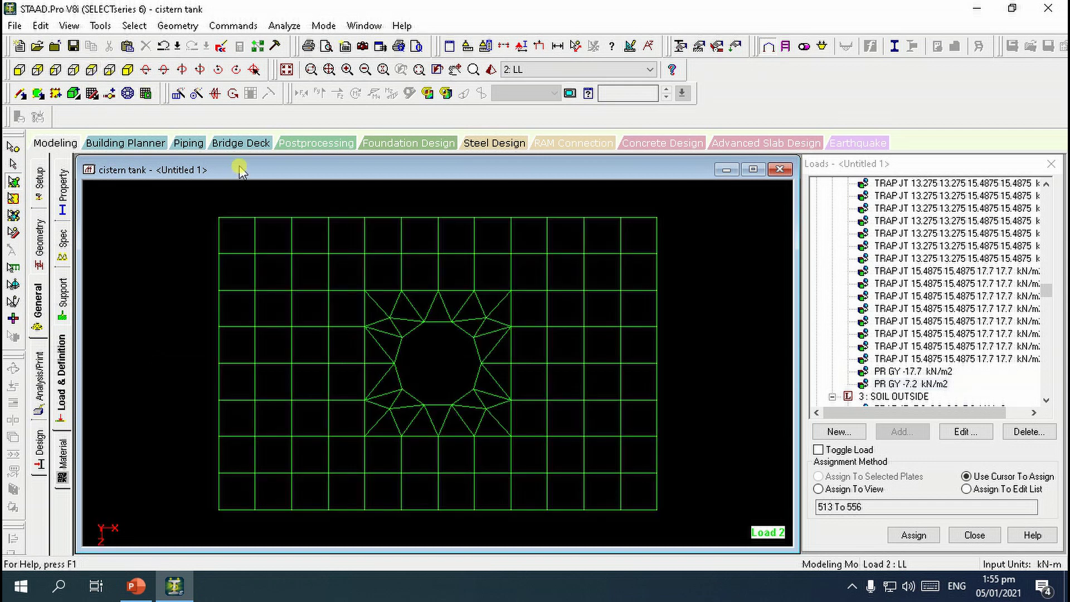
Add a full-plate pressure of -2.5 kN/m2 in direction GY to load case 2: LL.
left_click_drag(1047, 290, 1049, 189)
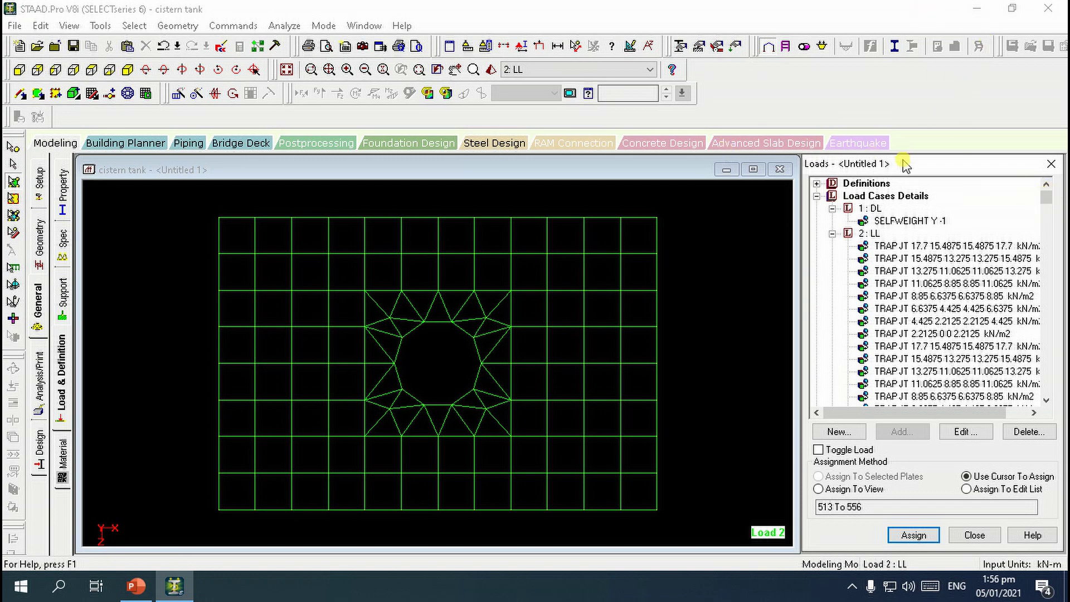
left_click(873, 234)
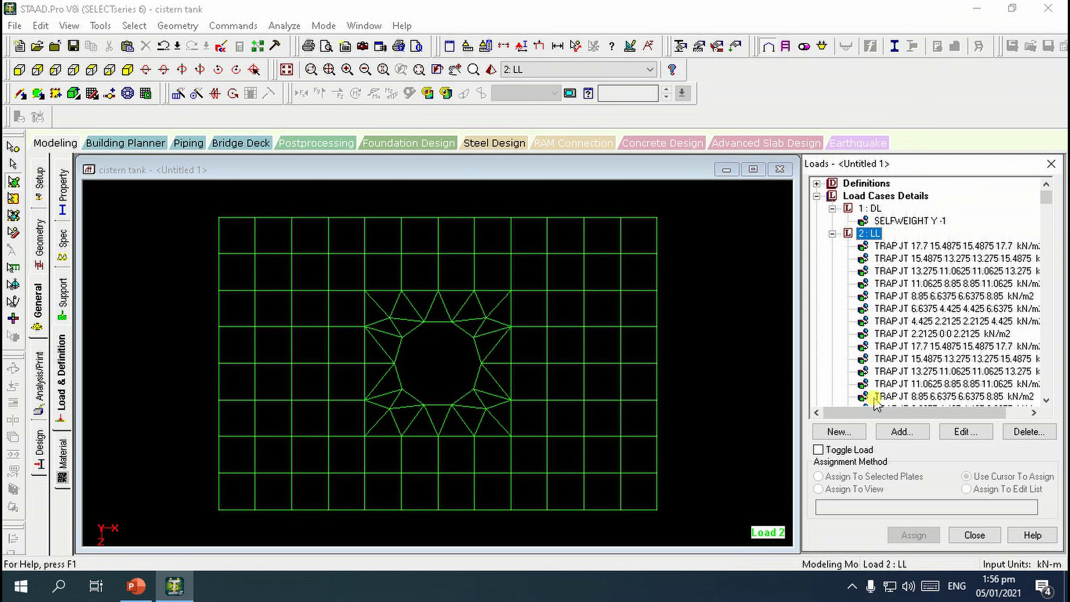
left_click(902, 433)
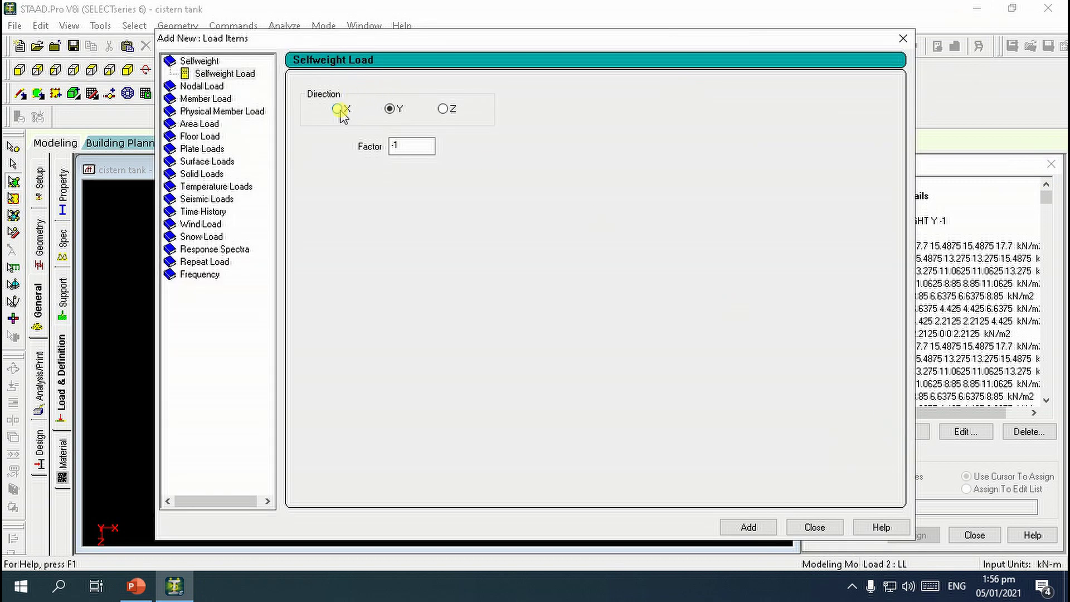
left_click(204, 147)
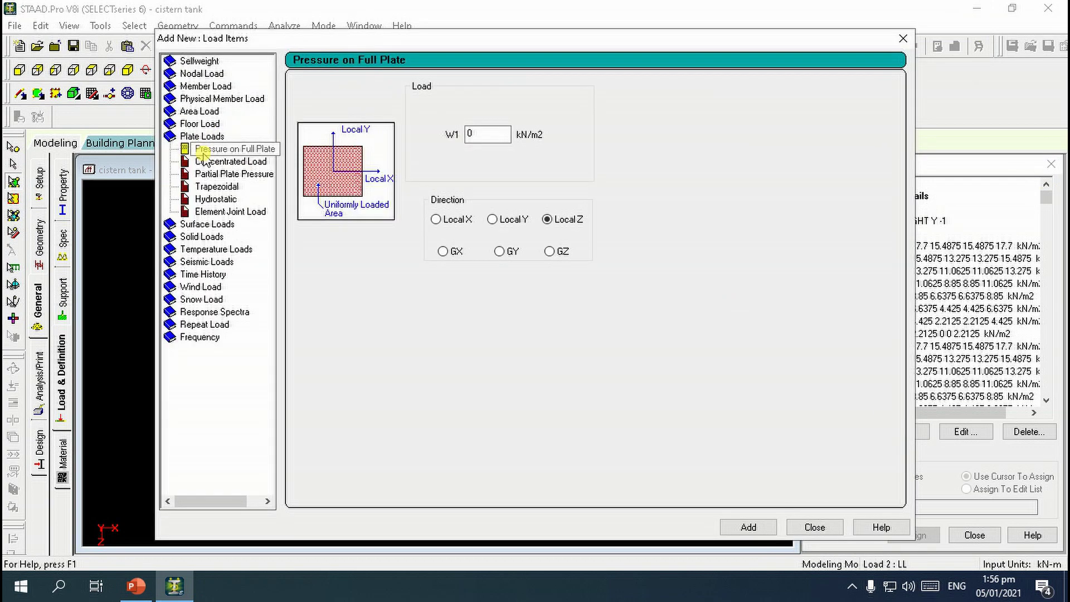
double_click(481, 135)
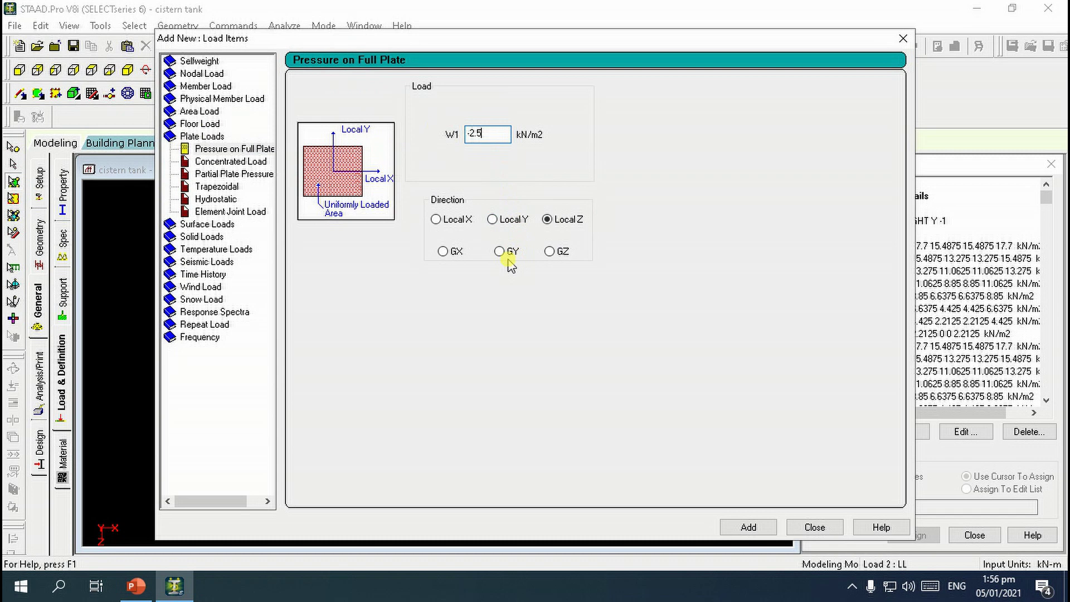
left_click(748, 527)
left_click(814, 527)
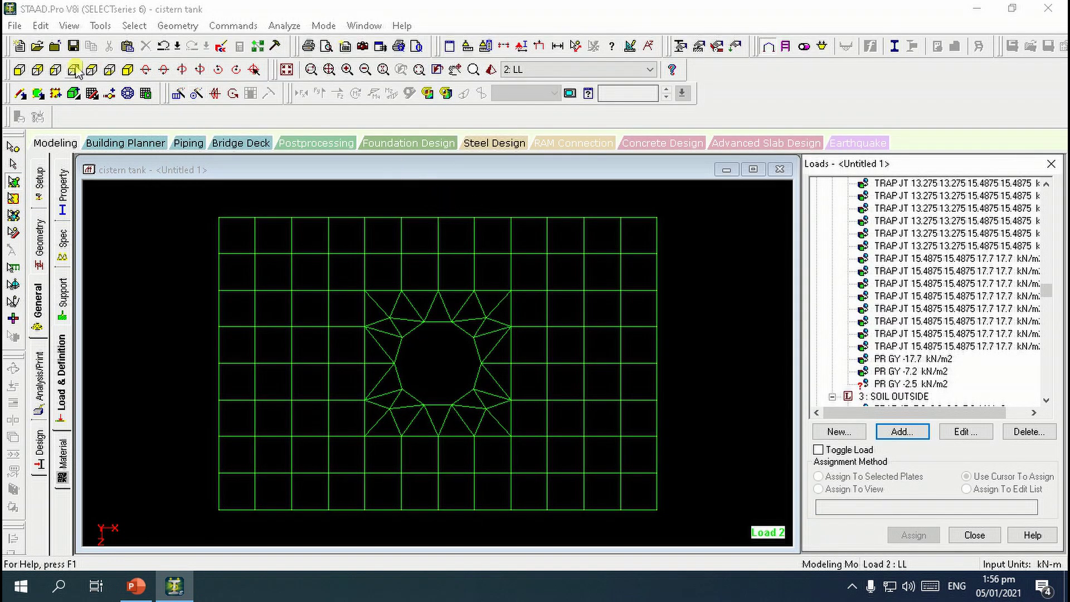
Assign the GY -2.5 kN/m2 pressure to all the top slab plates and display the whole structure again.
left_click(19, 69)
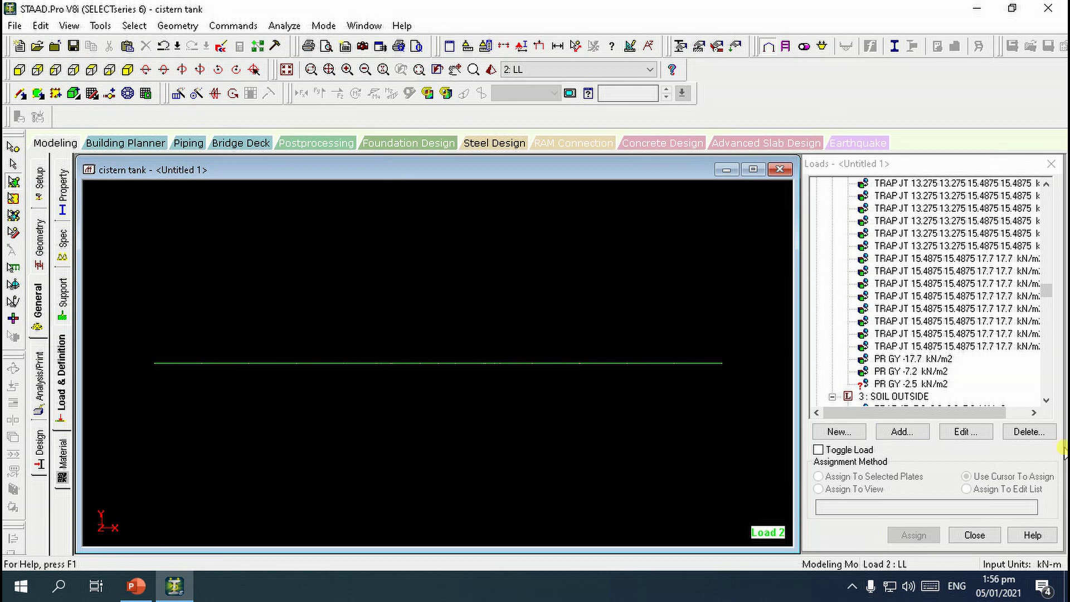
left_click(932, 387)
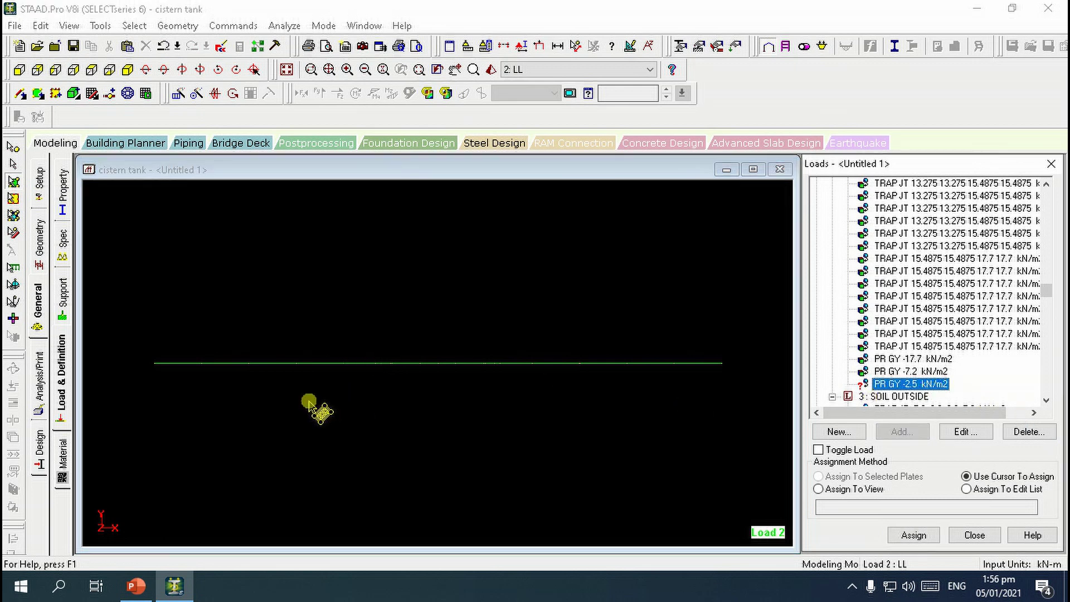
left_click_drag(131, 330, 739, 384)
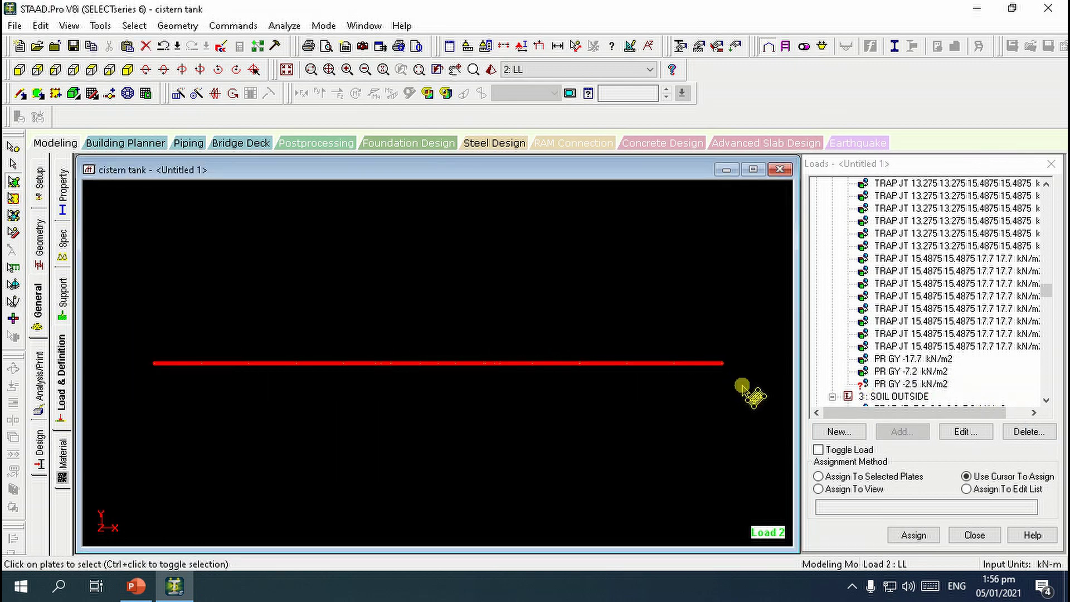
left_click(127, 71)
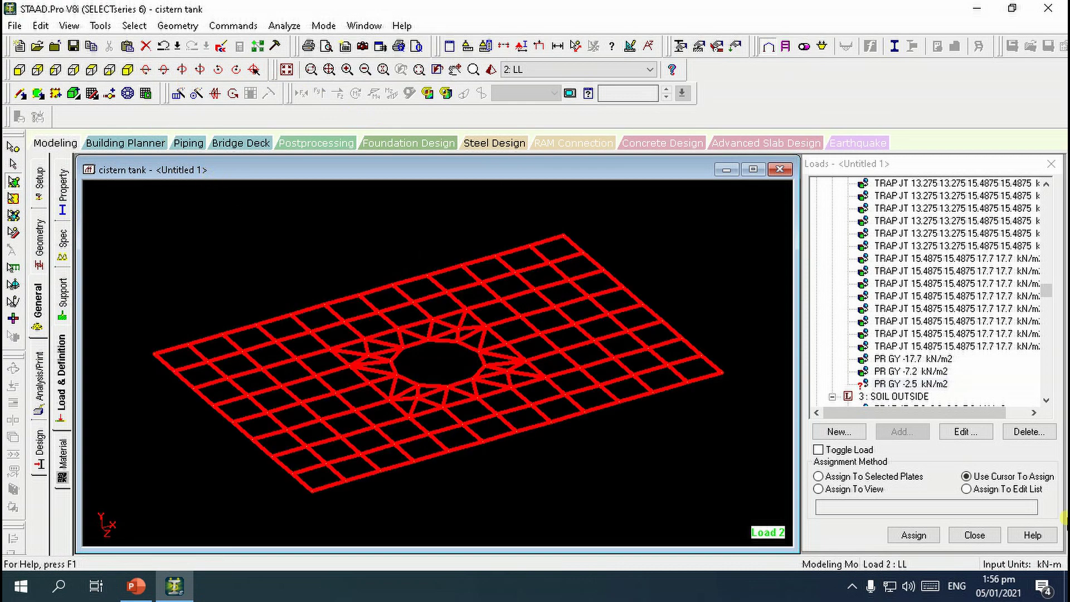
left_click(876, 479)
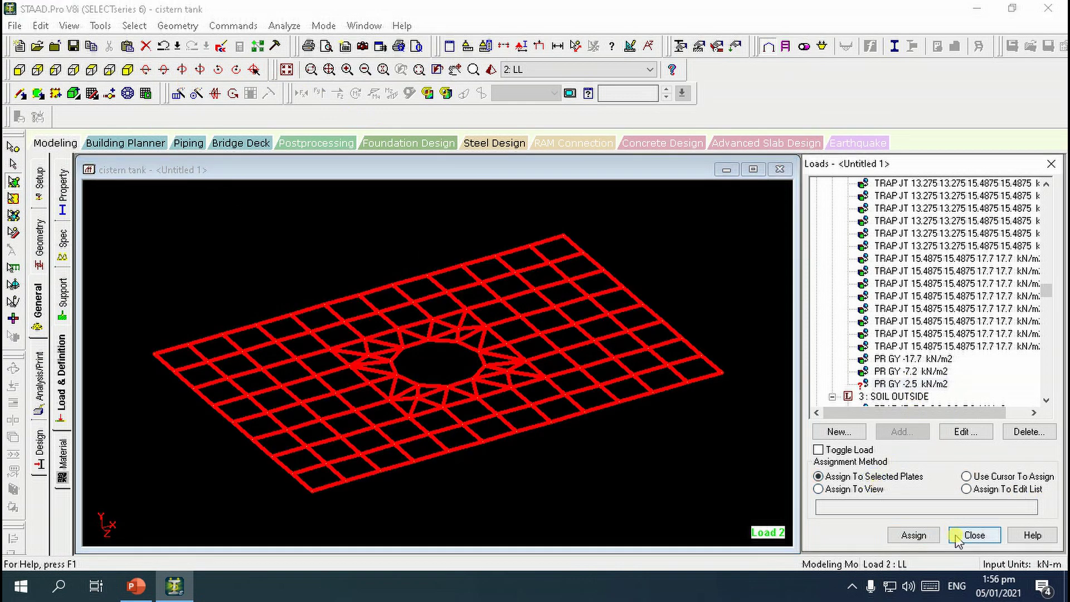
left_click(914, 536)
left_click(960, 395)
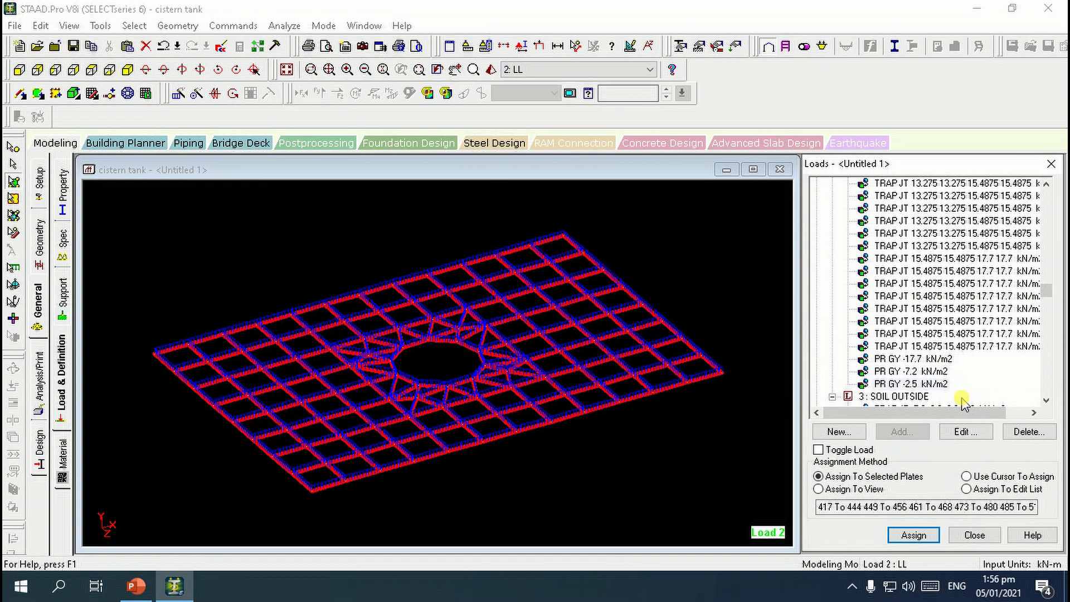
left_click(286, 69)
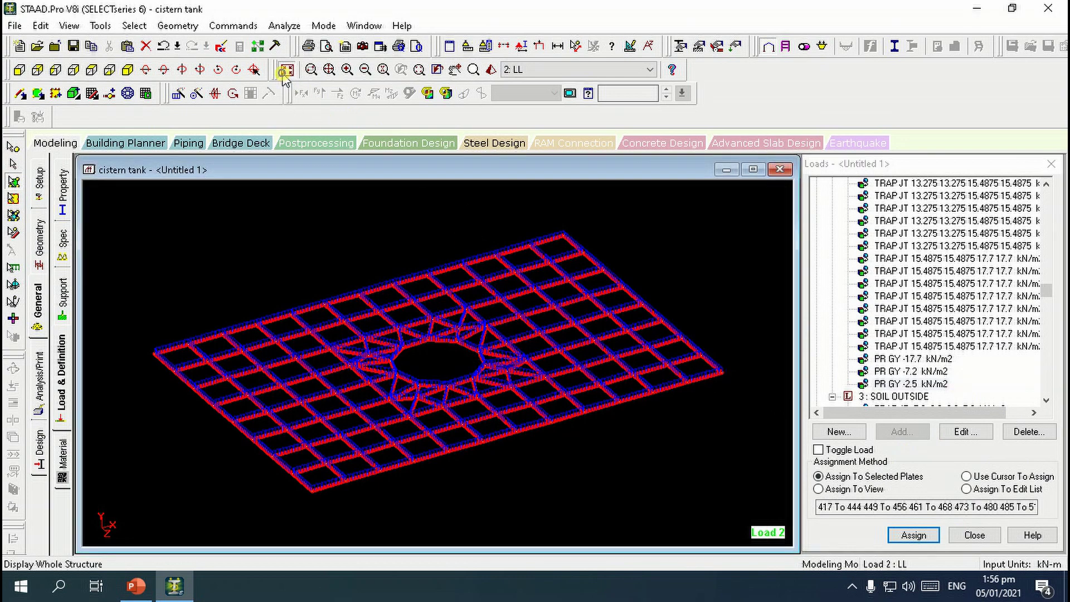
left_click(206, 243)
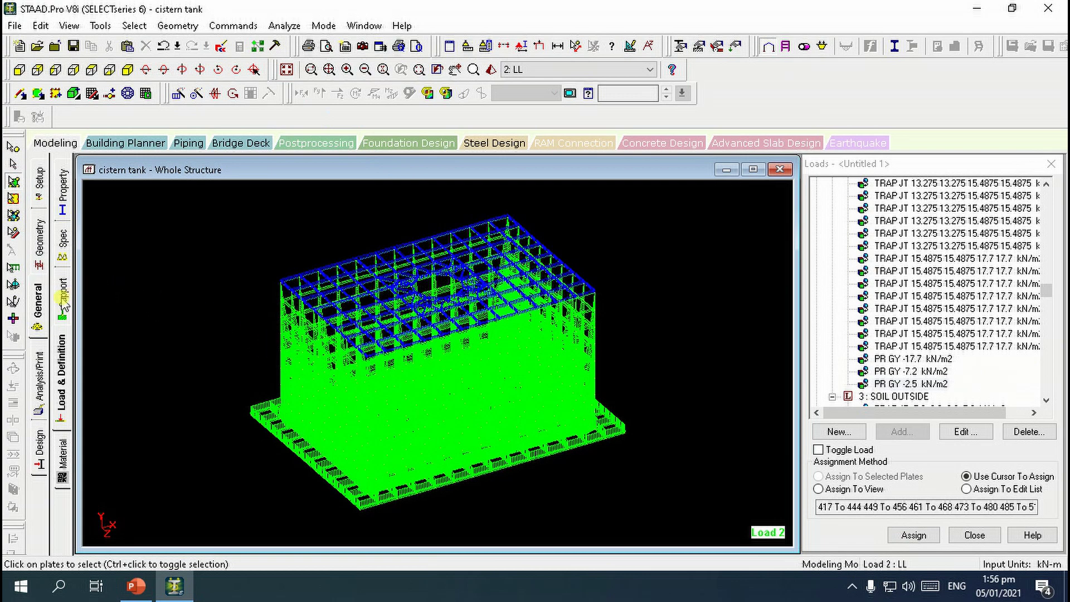
Return to the load definitions, expand the load cases list and save the modified structure.
left_click(36, 262)
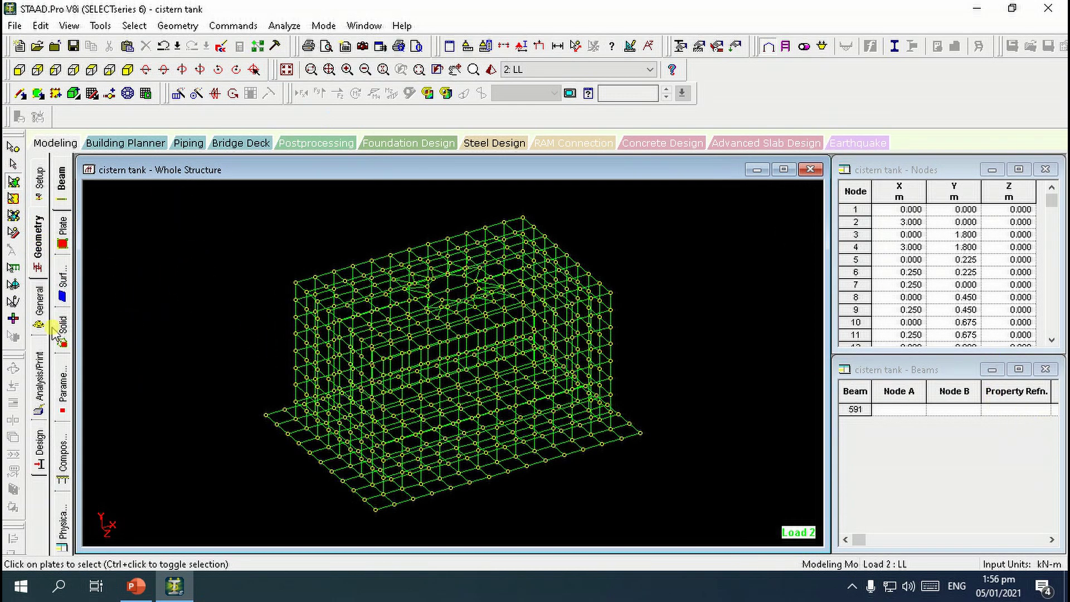
left_click(35, 306)
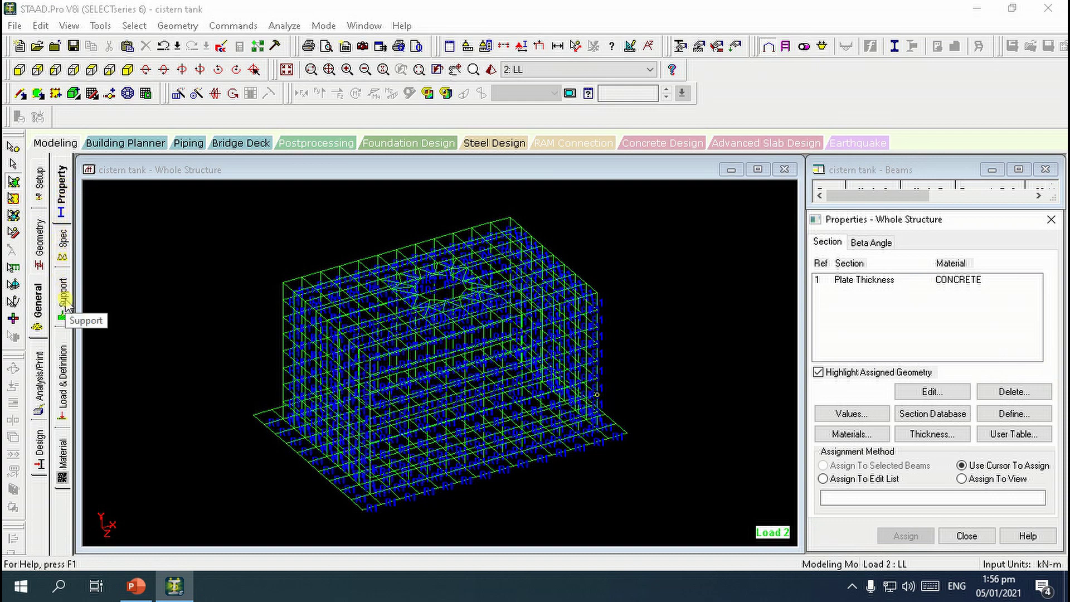
left_click(65, 388)
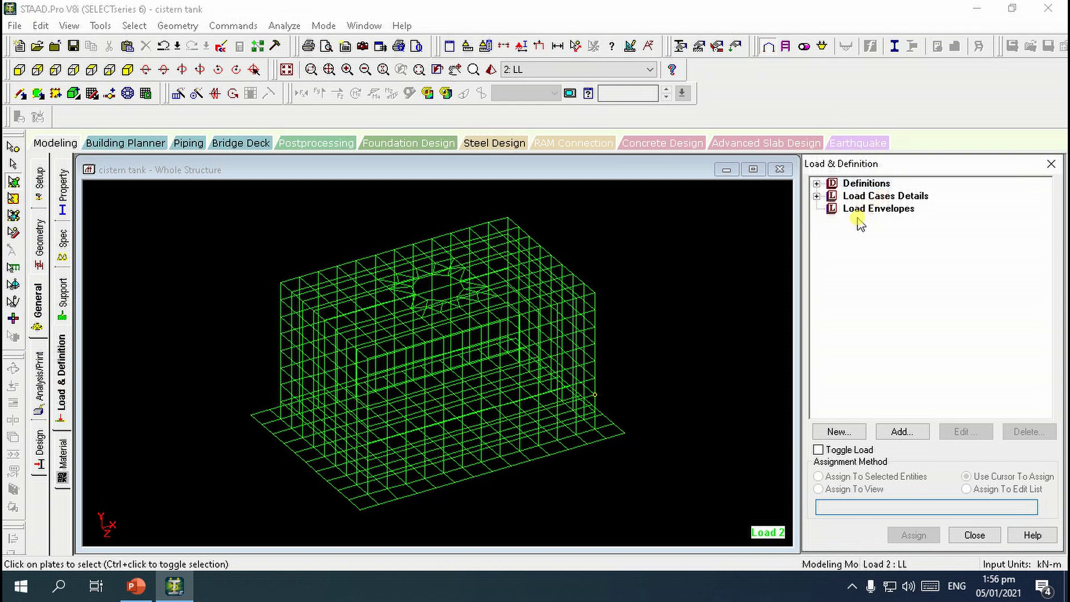
left_click(817, 197)
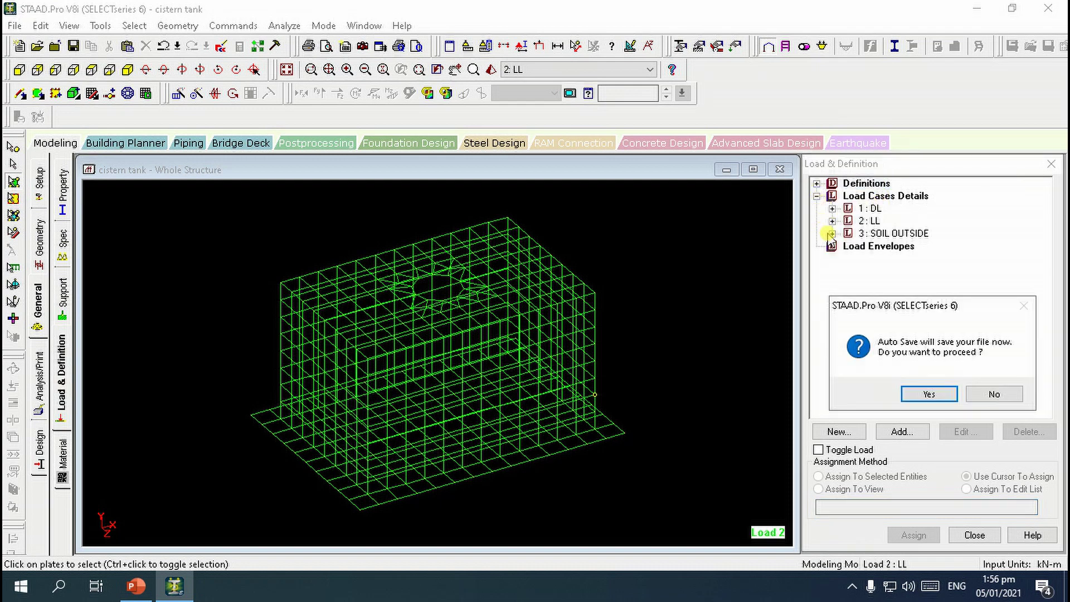
left_click(929, 394)
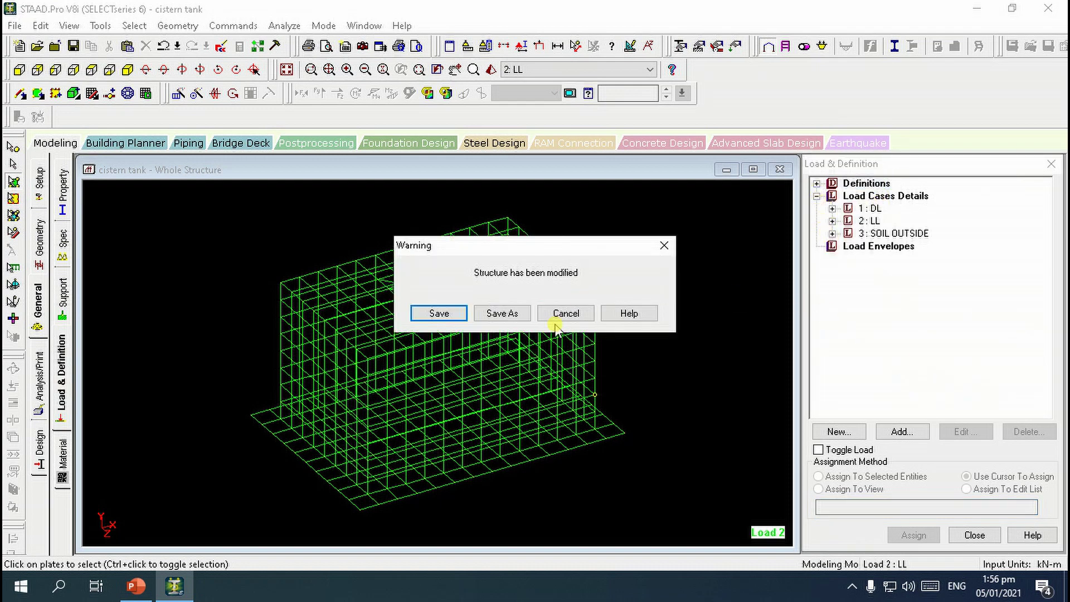
left_click(439, 314)
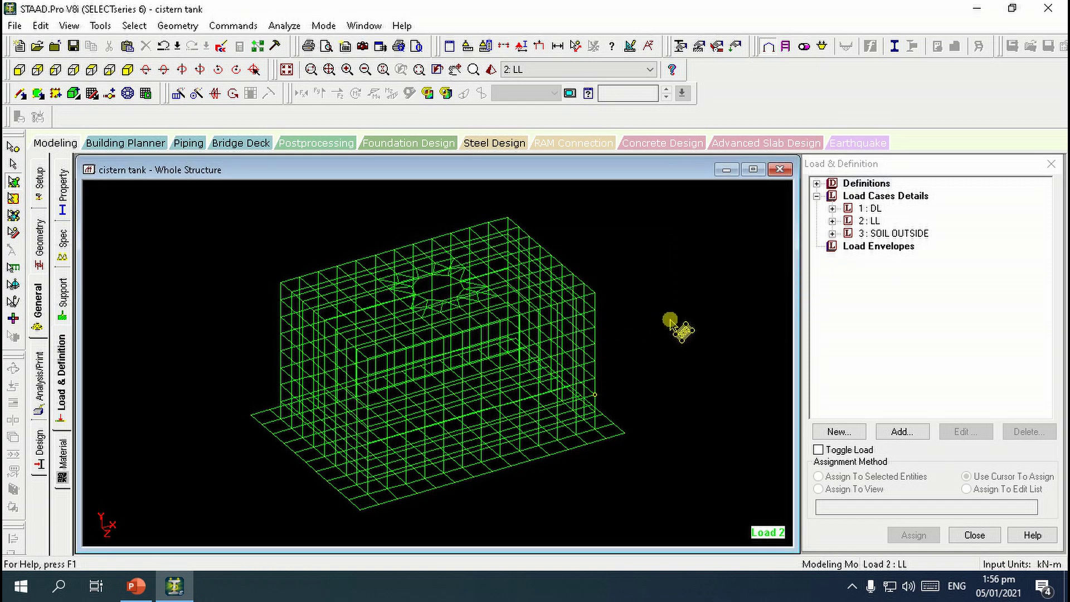
Generate automatic load combinations from the ACI code, category Table1, and add all of them to the load cases.
left_click(885, 196)
left_click(901, 431)
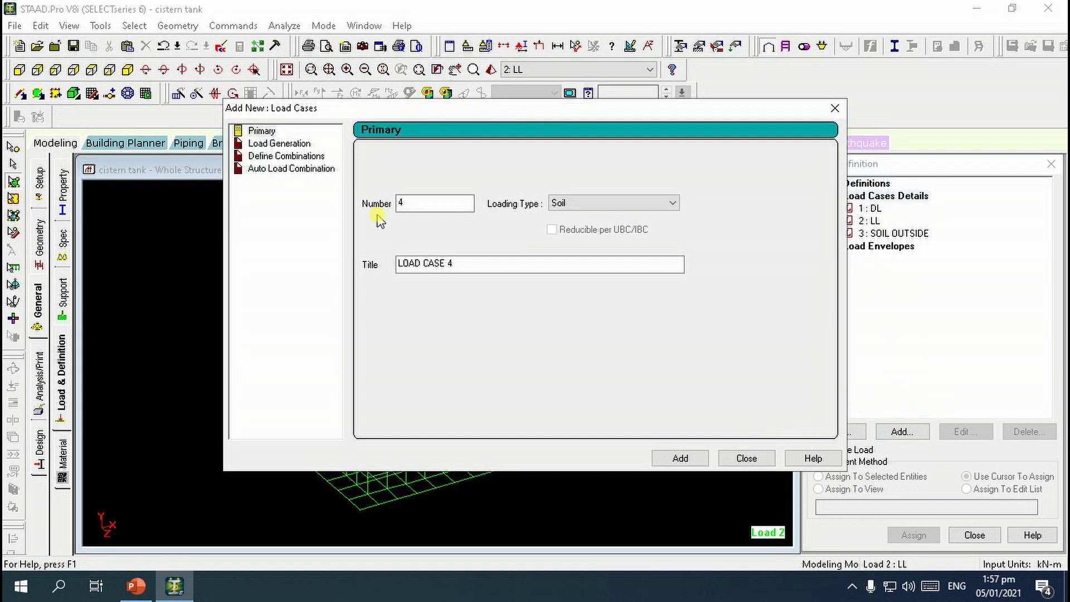
left_click(300, 177)
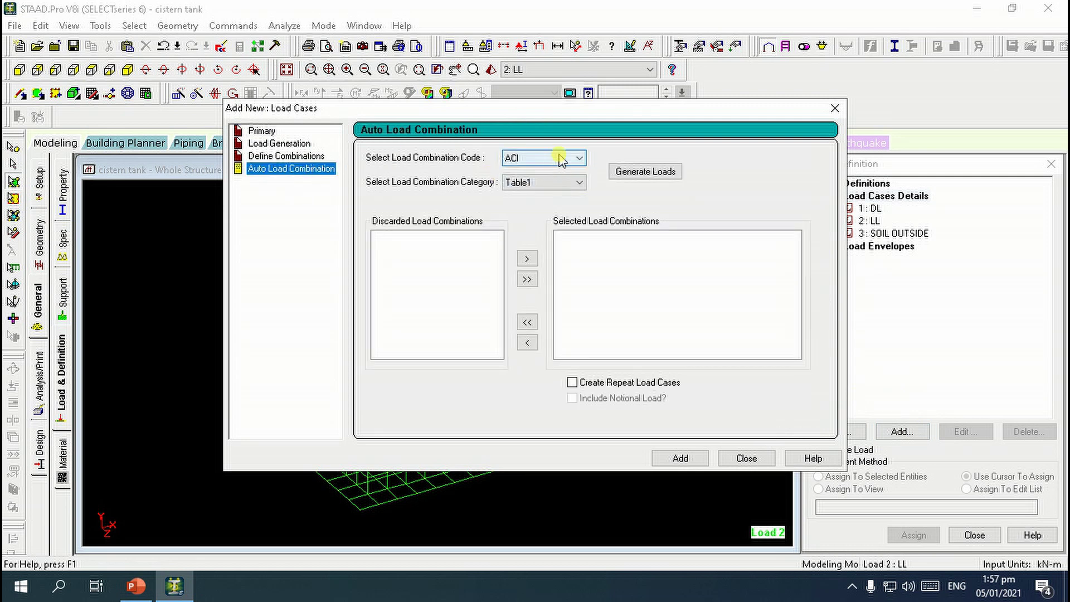
left_click(640, 178)
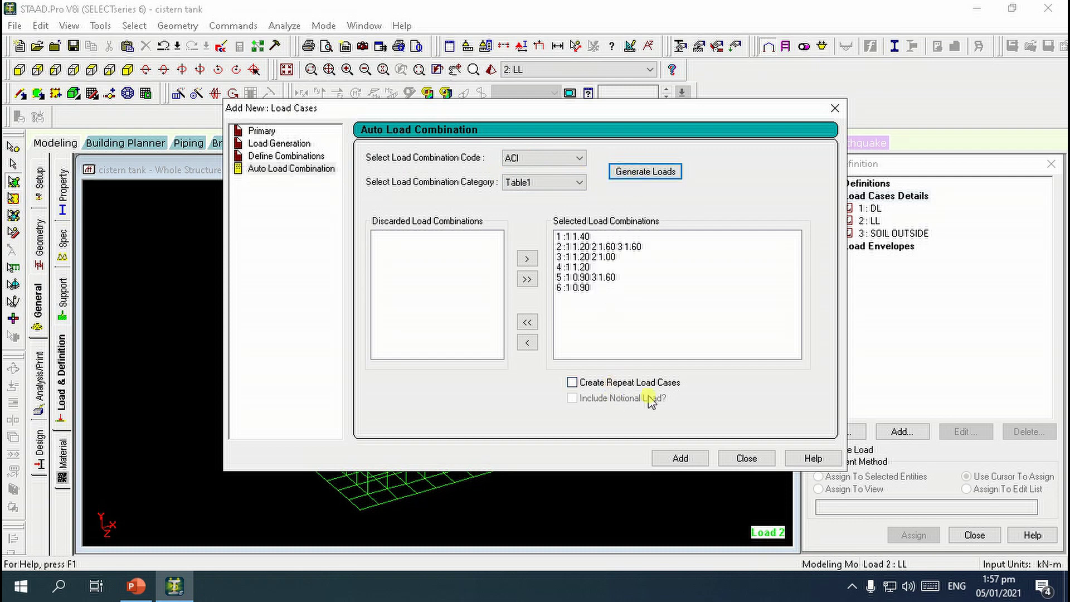
left_click(682, 459)
left_click(741, 459)
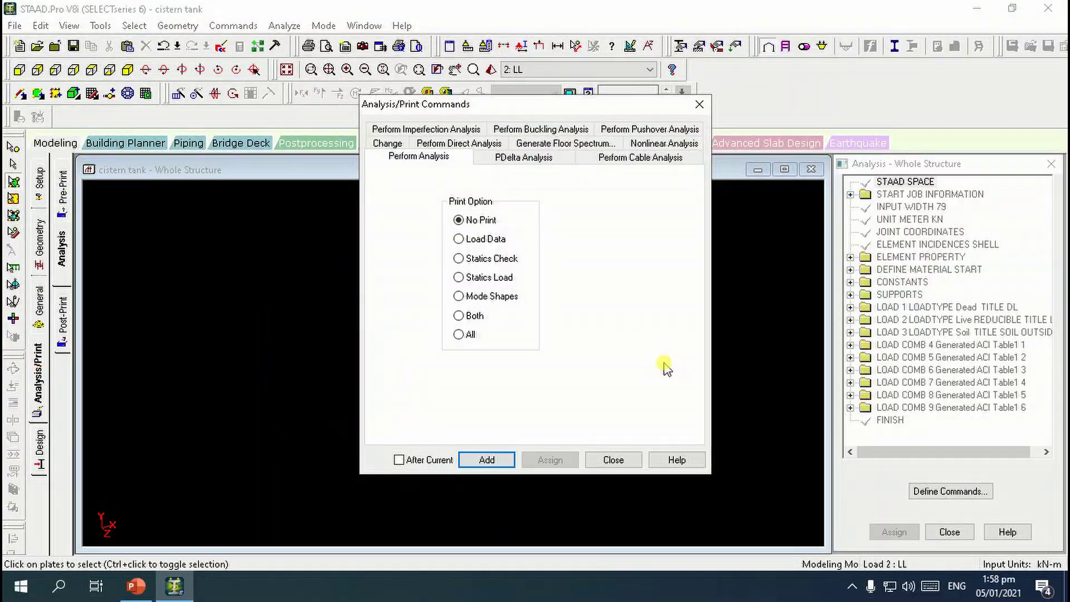
Add a Perform Analysis command with the No Print option, save the structure and run the analysis.
left_click(486, 460)
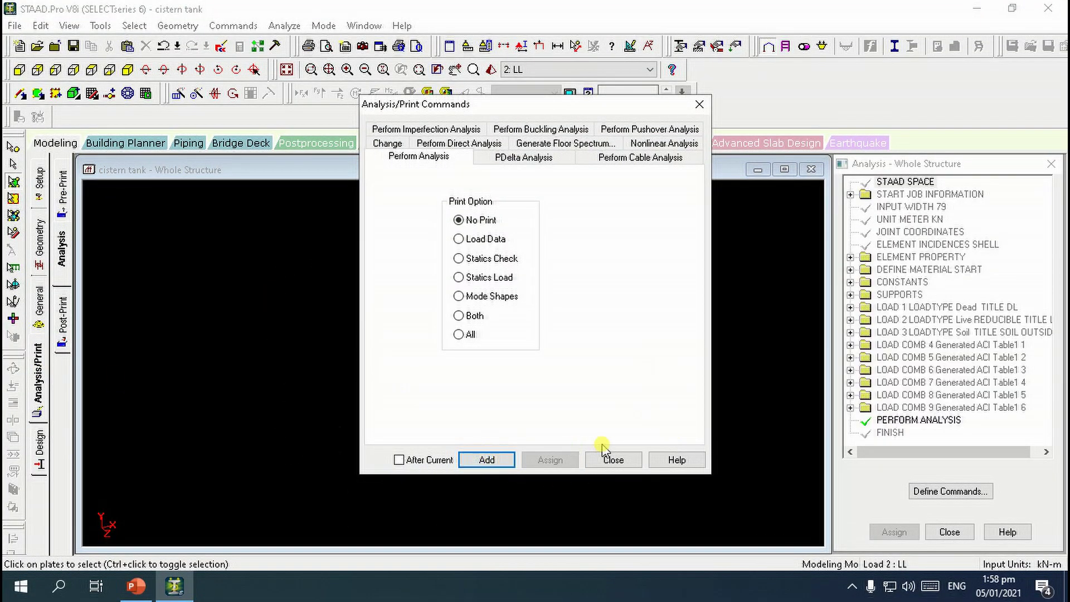
left_click(614, 461)
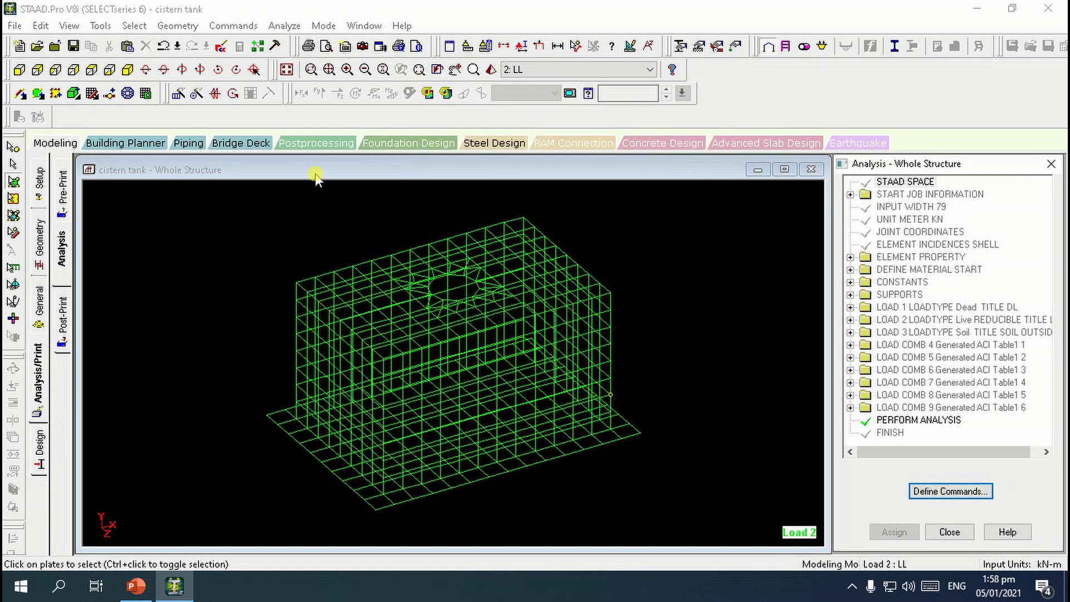
left_click(284, 26)
left_click(296, 45)
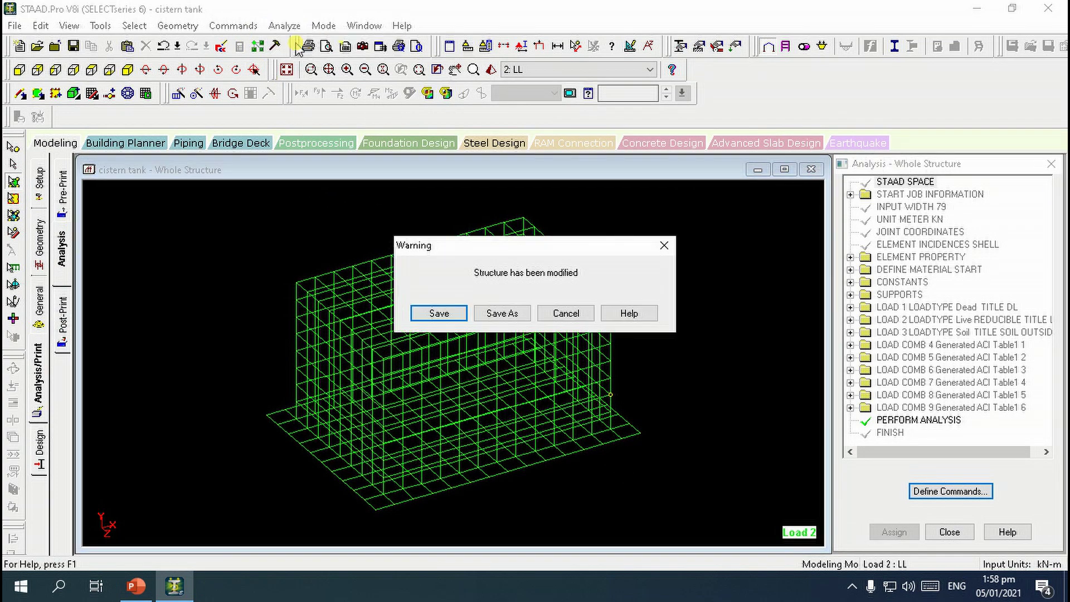
left_click(438, 313)
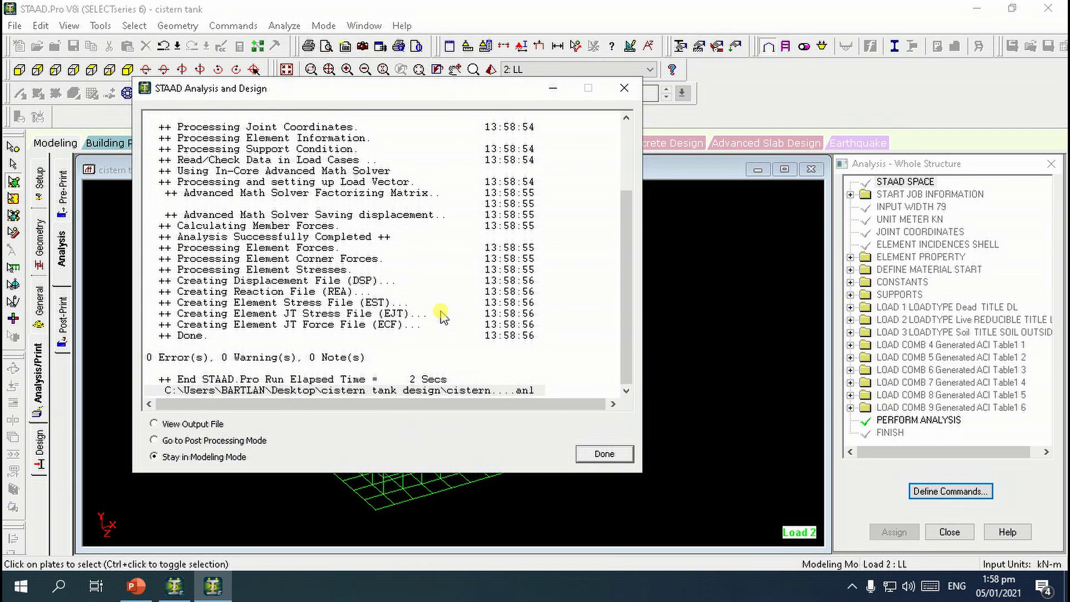
left_click(605, 454)
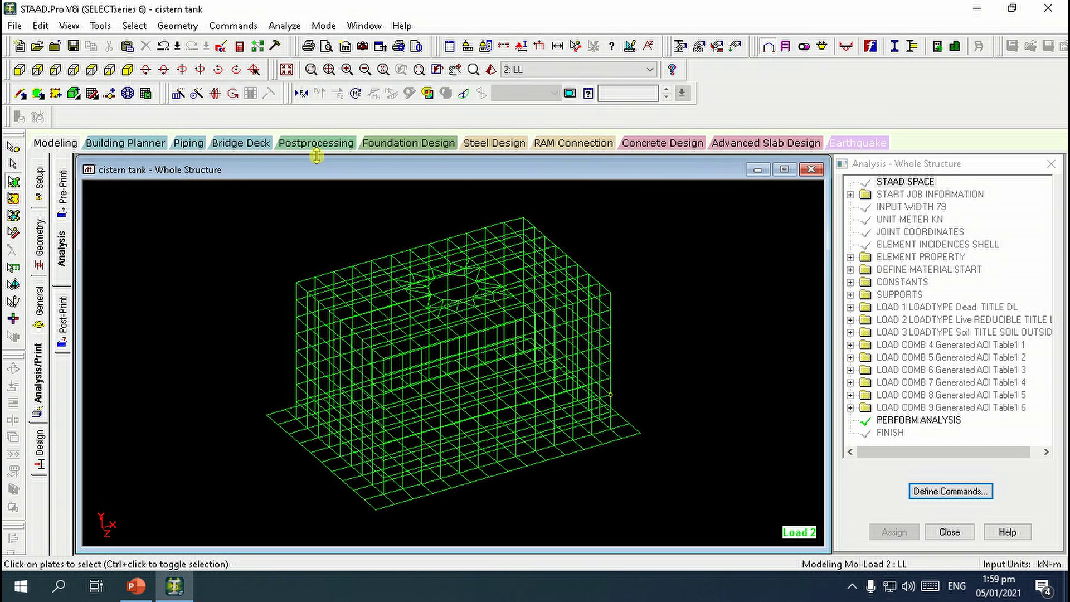
Add a post-analysis load list containing the generated ACI Table1 combinations, cases 4 to 9.
left_click(63, 317)
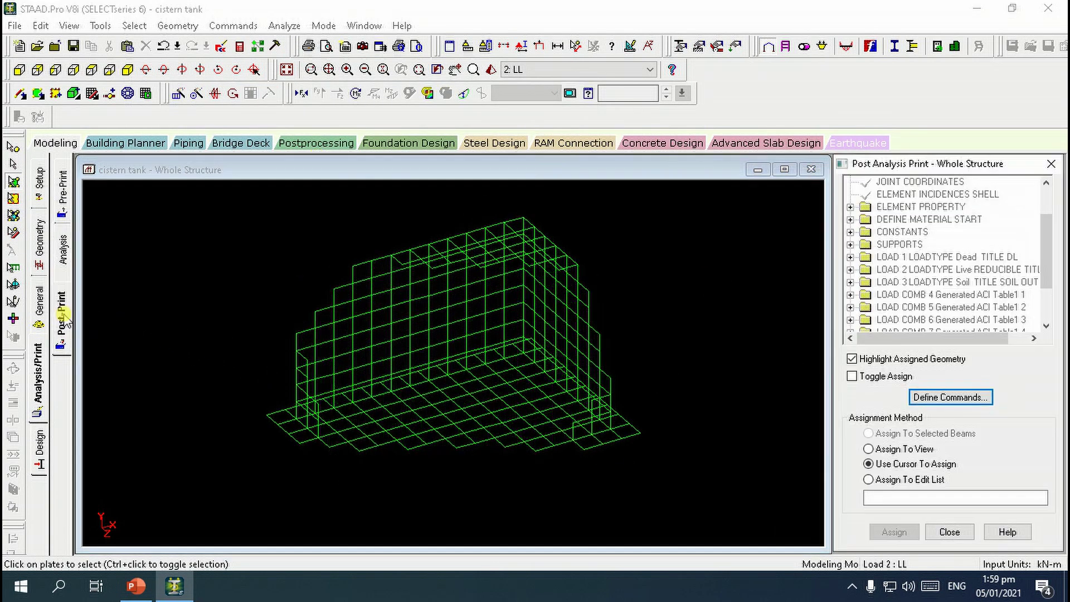
left_click(938, 402)
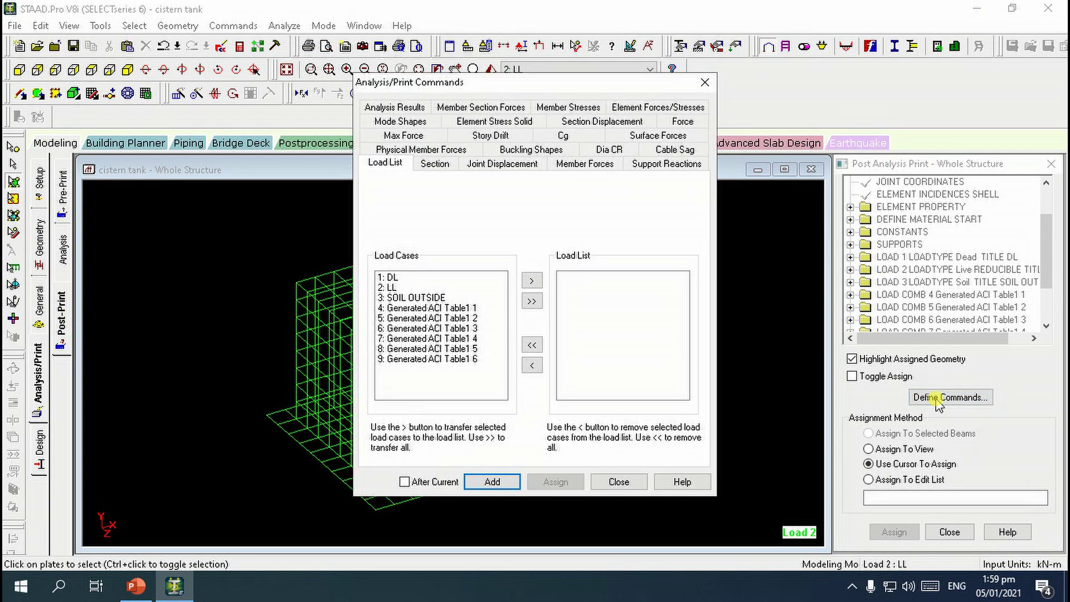
left_click(446, 310)
left_click(448, 359, "shift")
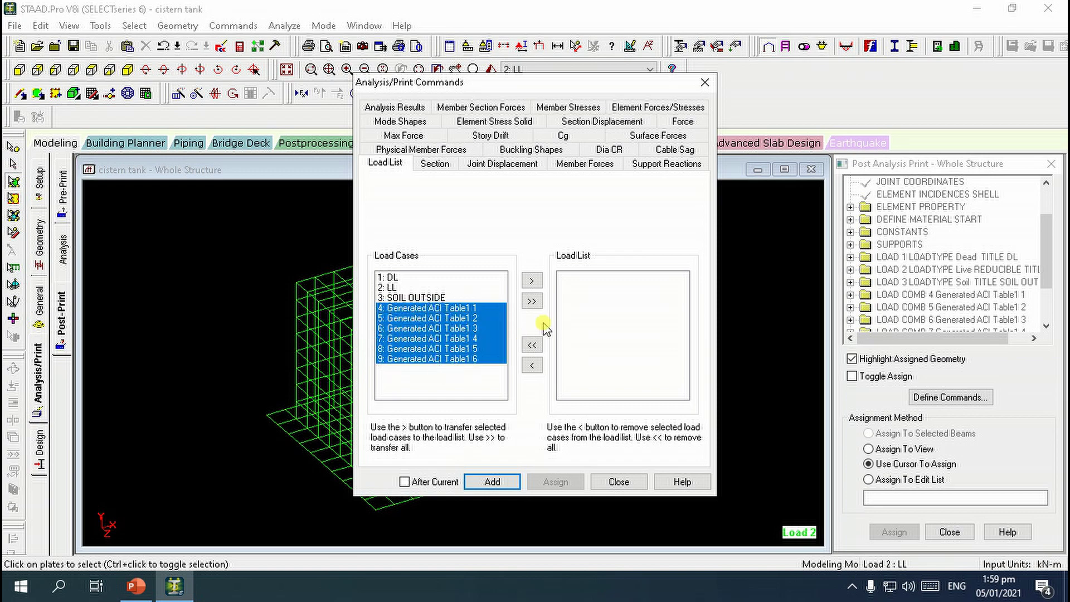
left_click(531, 281)
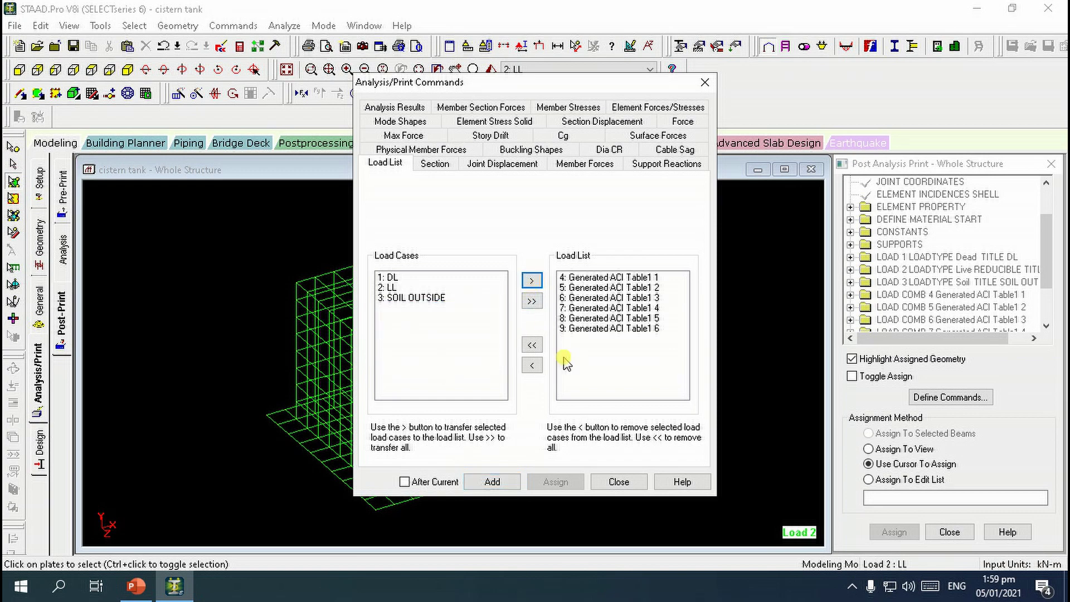
left_click(492, 482)
left_click(617, 482)
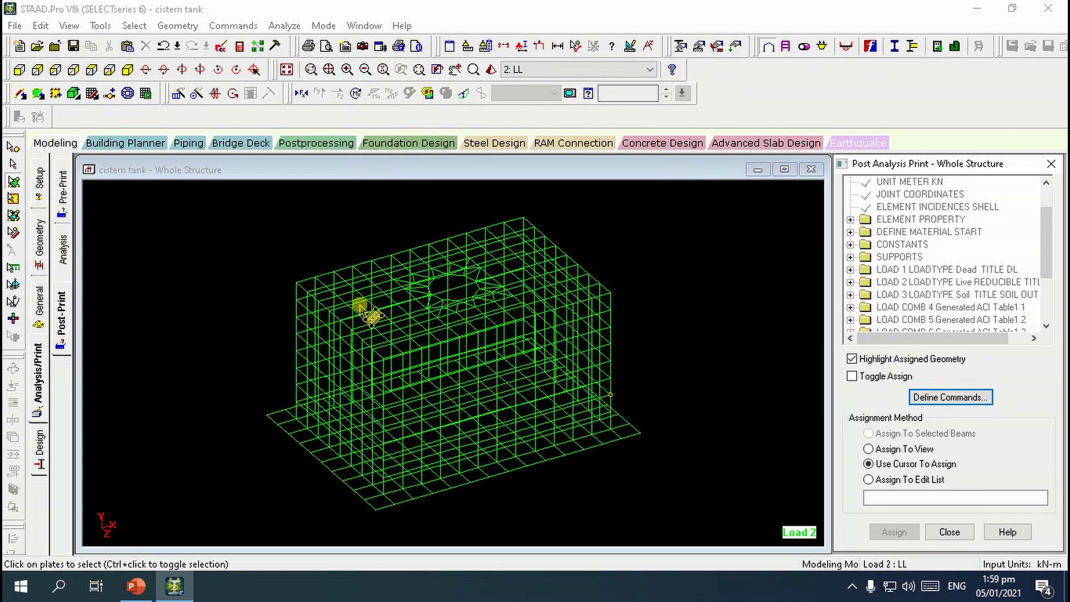
Save the structure and rerun the analysis with the load list included.
left_click(284, 26)
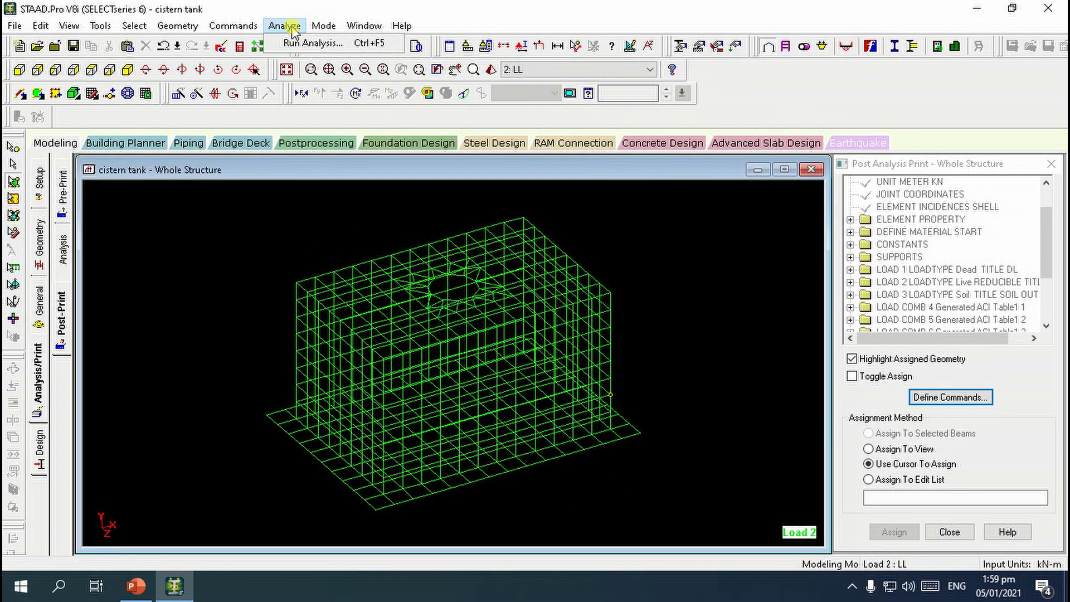
left_click(304, 43)
left_click(447, 329)
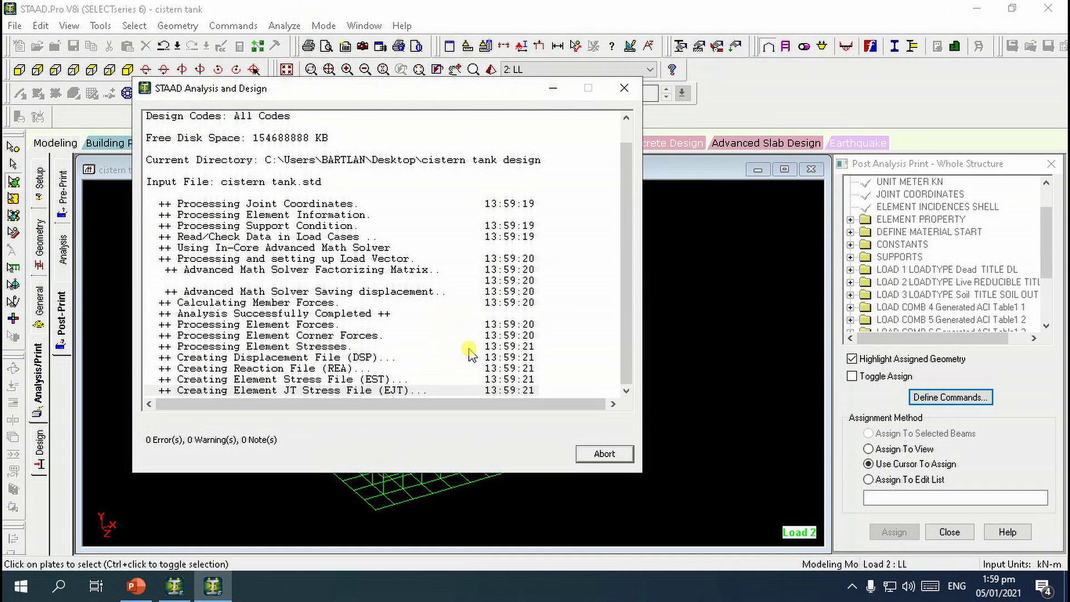
left_click(607, 455)
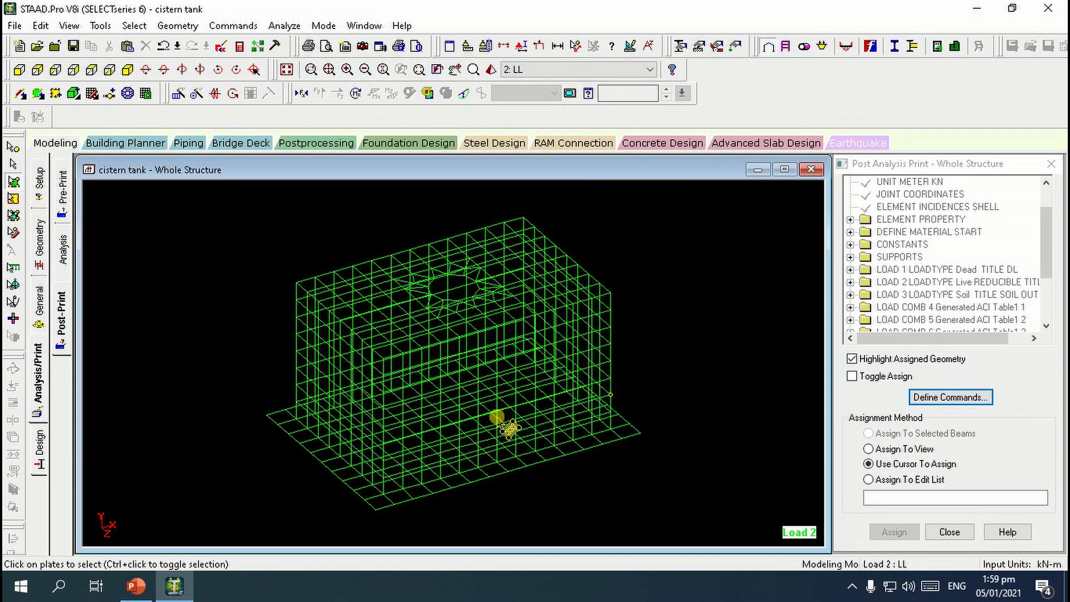
Add the FC parameter to the ACI 318 2011 concrete design with a compressive strength of 20680 kN/m2.
left_click(40, 446)
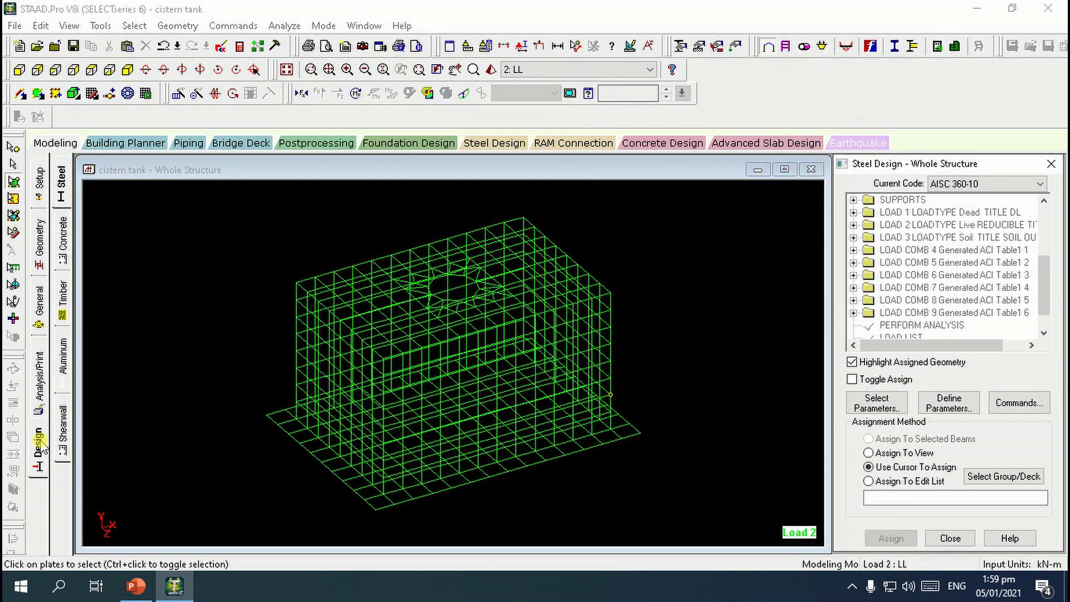
left_click(63, 230)
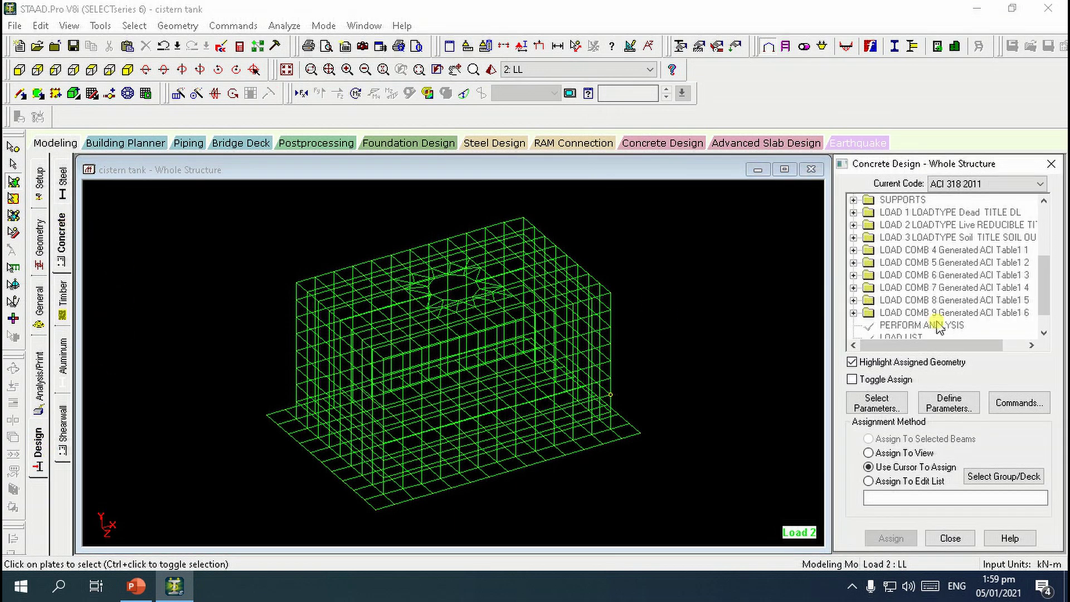
left_click(948, 404)
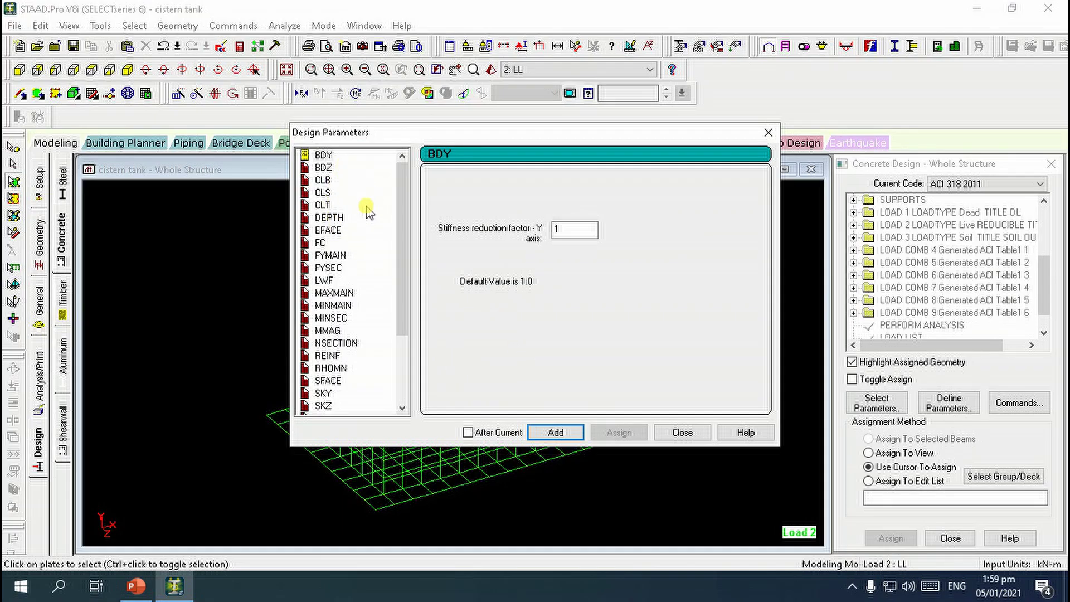
left_click(321, 243)
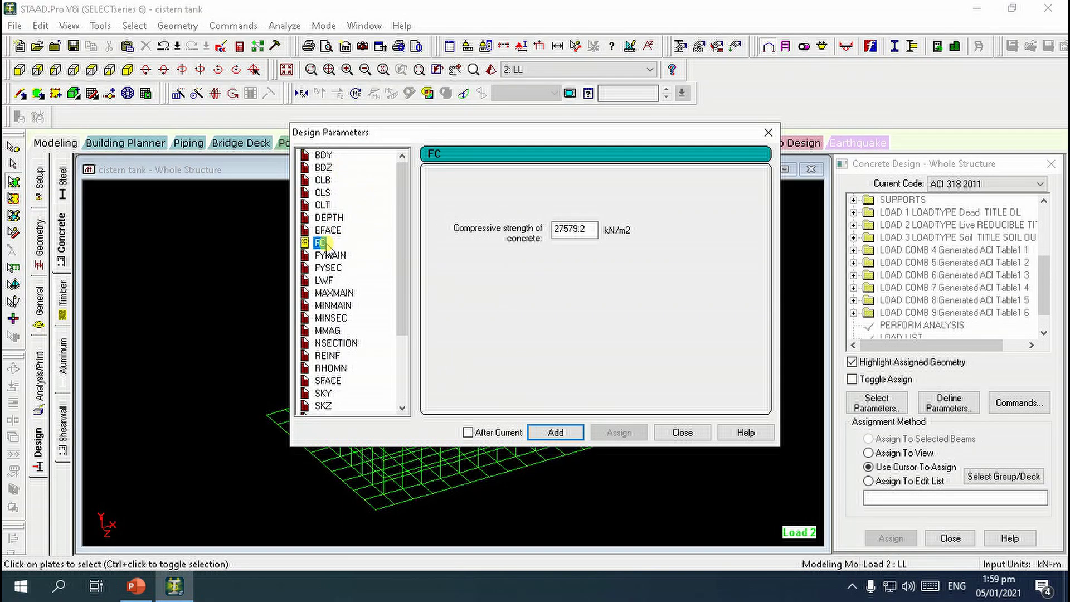
double_click(589, 231)
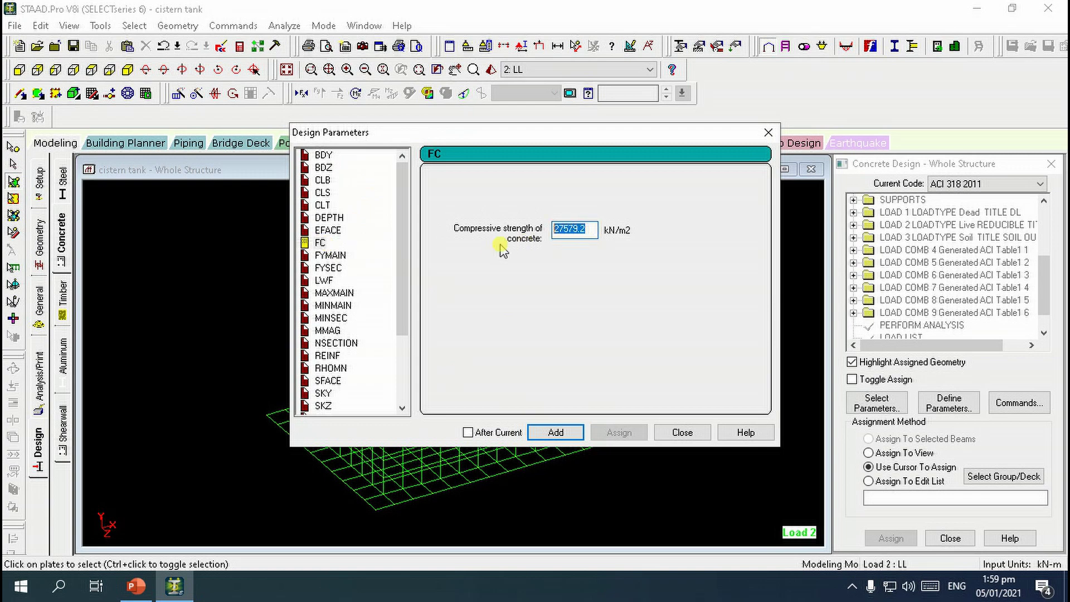
left_click(146, 582)
left_click(148, 583)
type("206")
type("80")
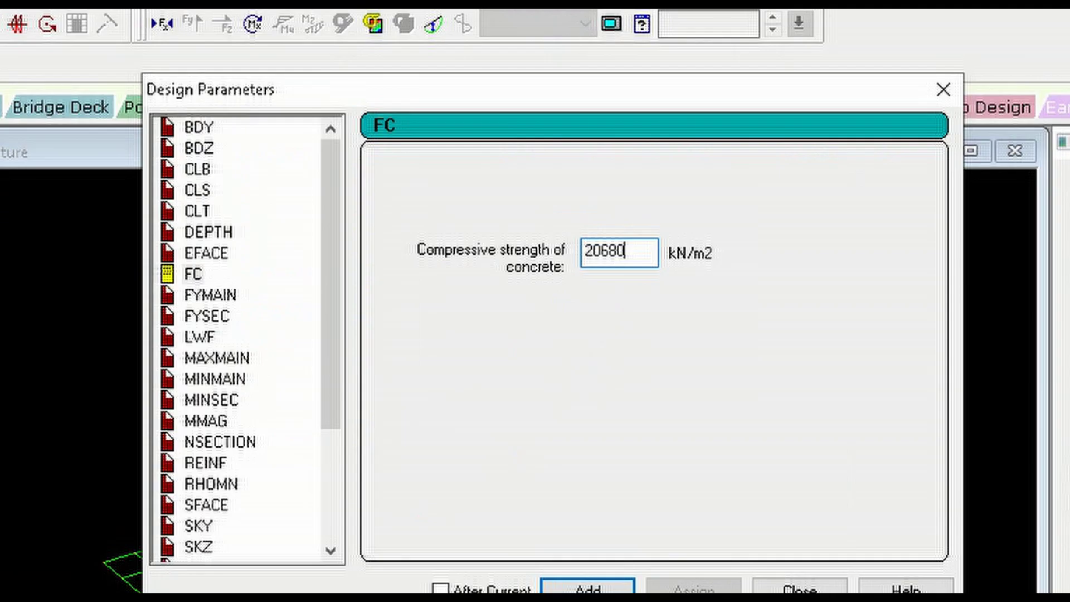
left_click(585, 587)
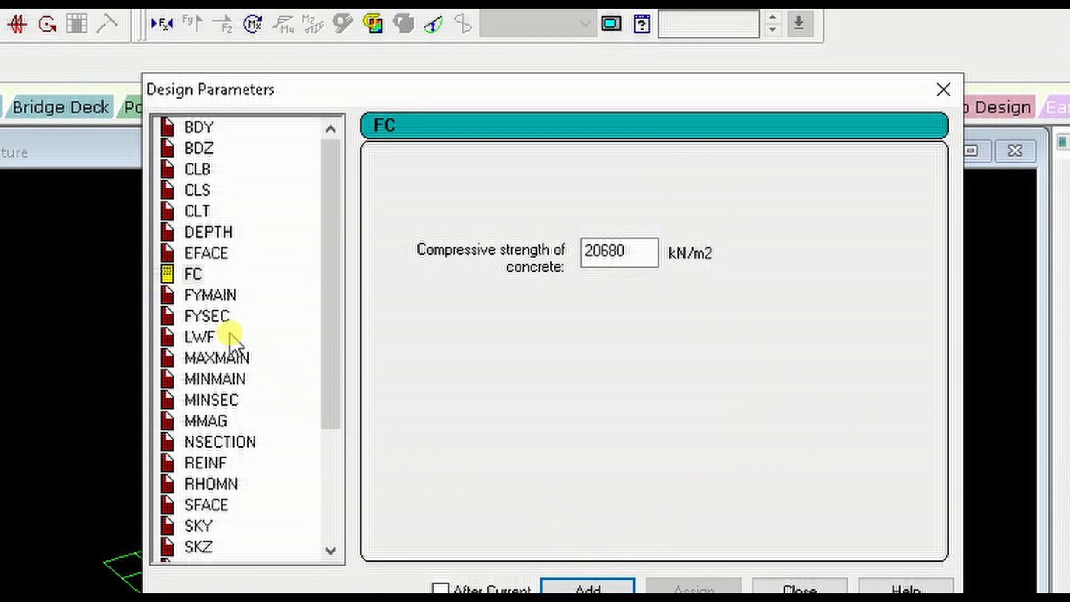
Add the FYMAIN parameter with a main reinforcement yield strength of 275000 kN/m2.
left_click(220, 298)
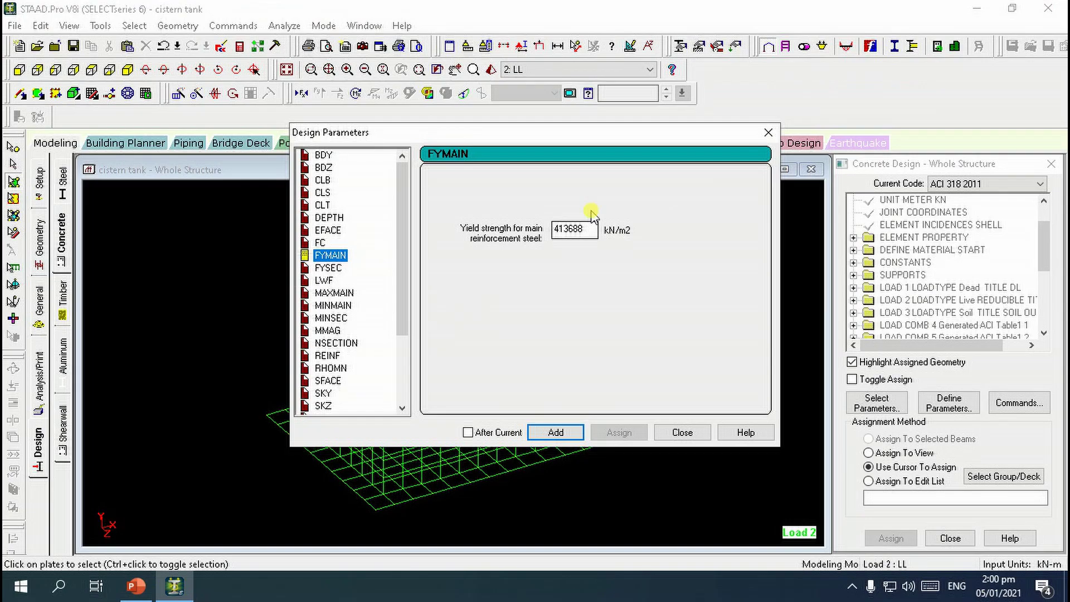
double_click(558, 229)
type("275000")
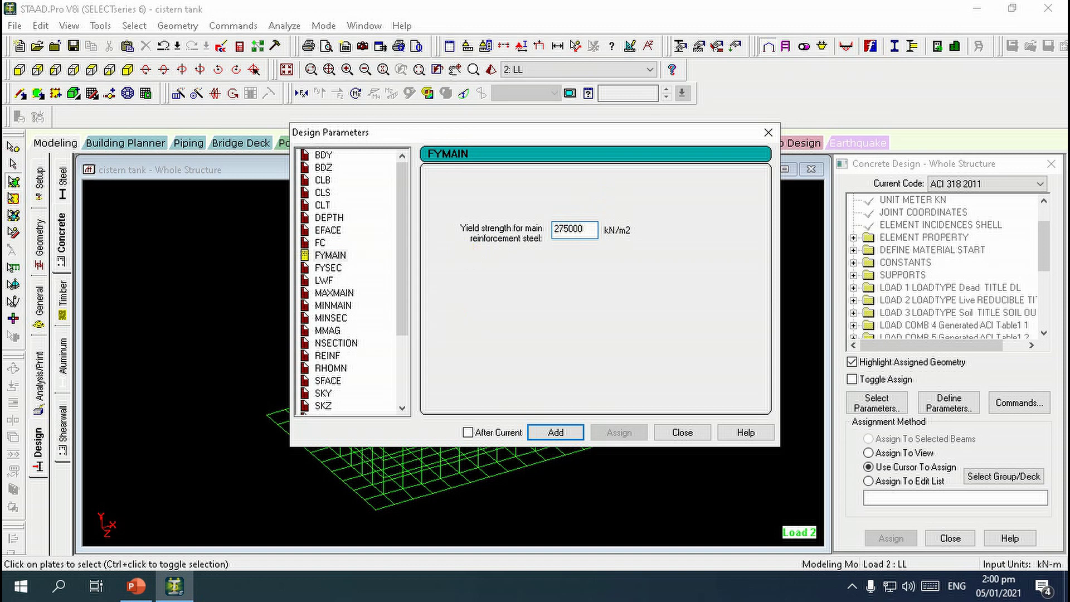
left_click(554, 433)
left_click(685, 436)
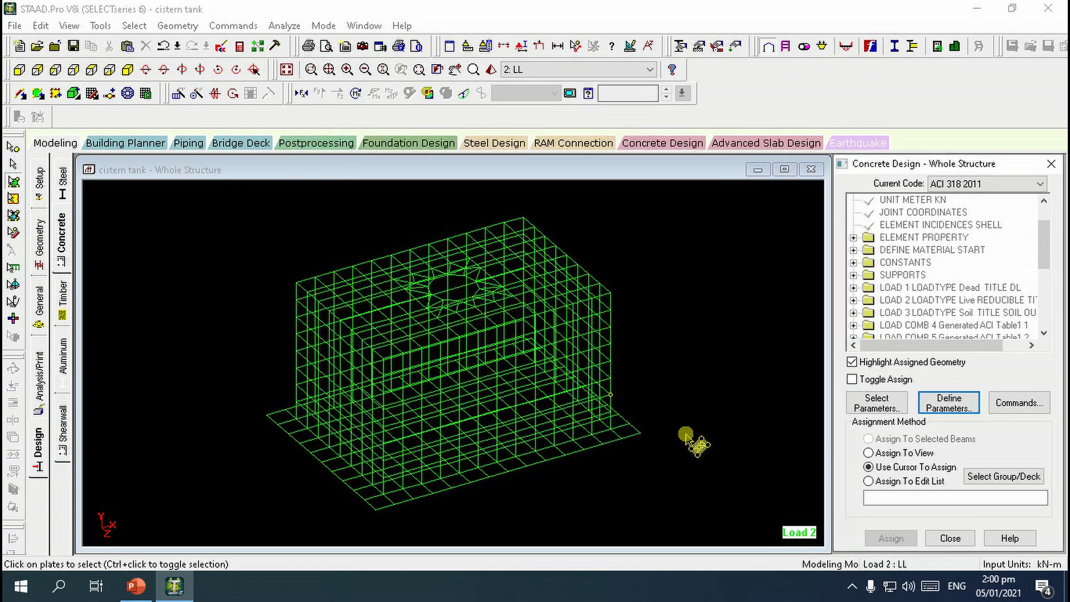
Add the DESIGN SLAB/ELEMENT command to the concrete design.
left_click(1014, 403)
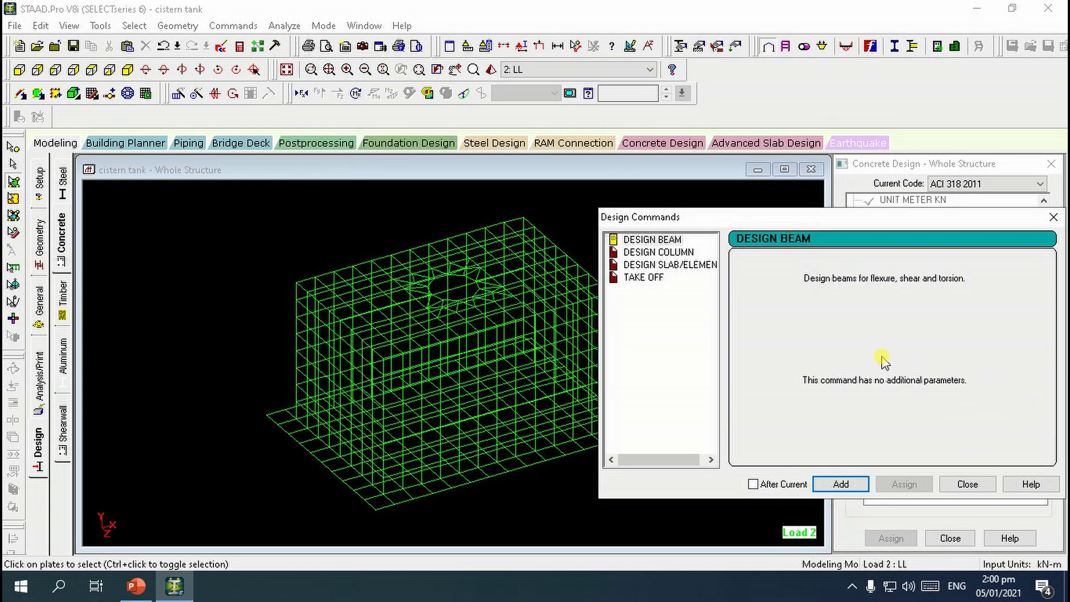
left_click(674, 265)
left_click(841, 483)
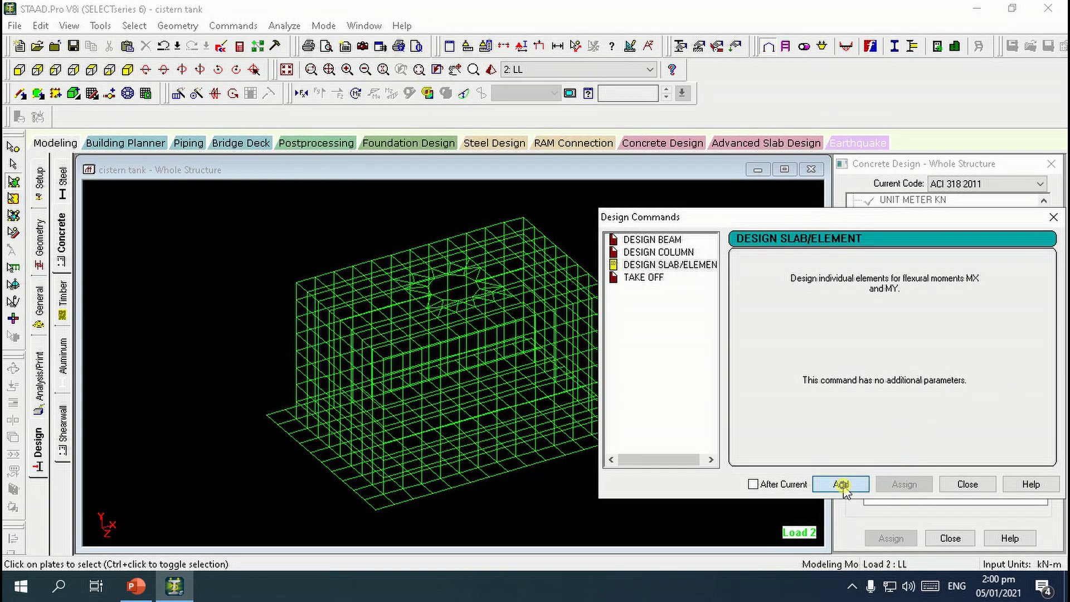
Assign the FC 20680 concrete strength parameter to all plates in the view.
left_click(950, 484)
left_click_drag(1047, 259, 1047, 312)
left_click(913, 275)
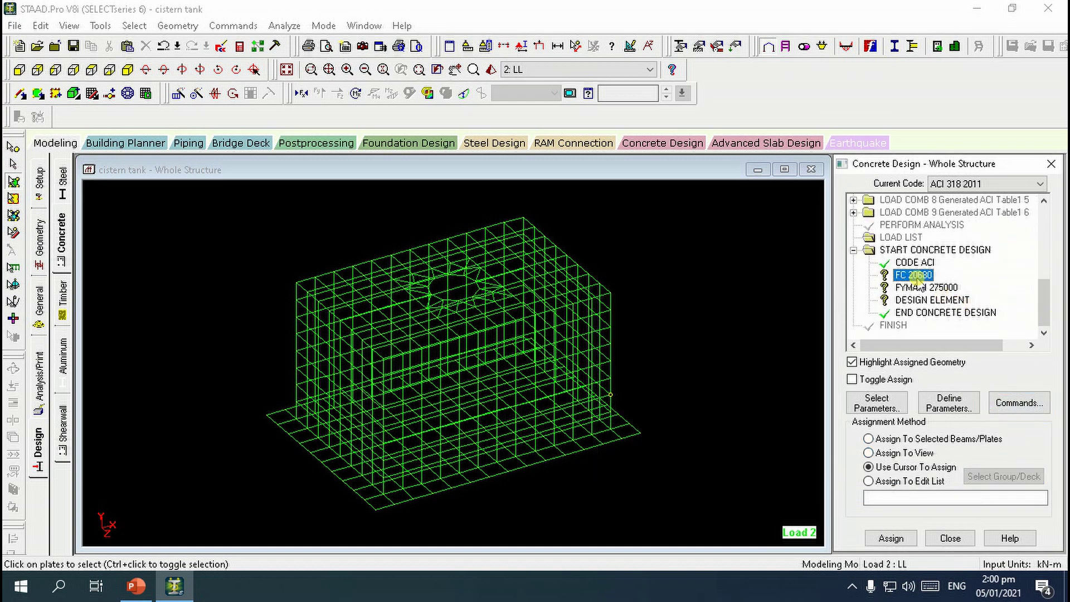
left_click(892, 452)
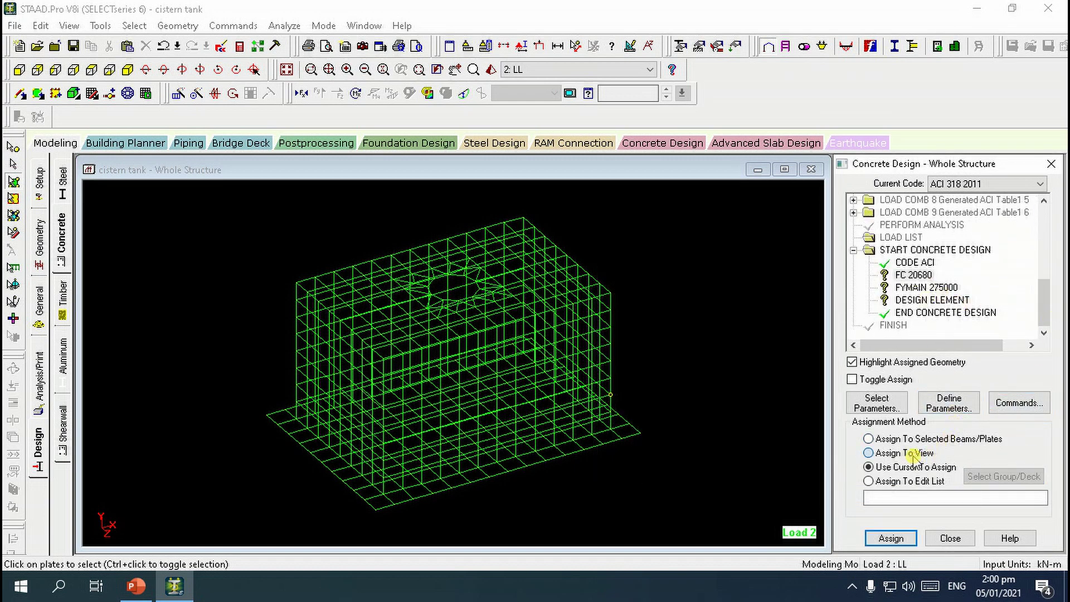
left_click(890, 538)
left_click(960, 394)
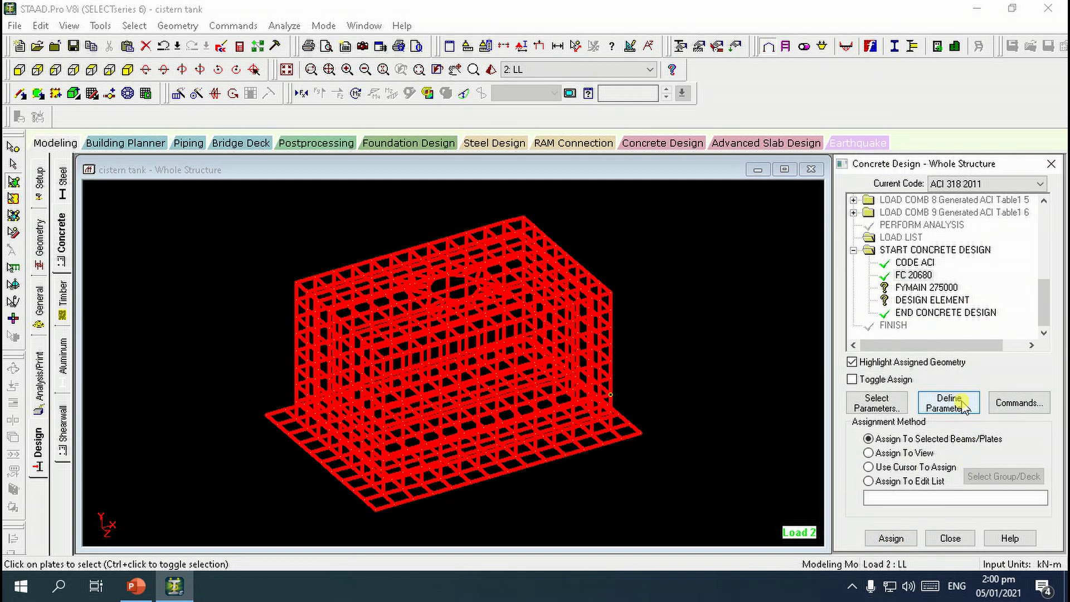
Assign the FYMAIN 275000 reinforcement yield strength parameter to all plates in the view.
left_click(943, 287)
left_click(918, 453)
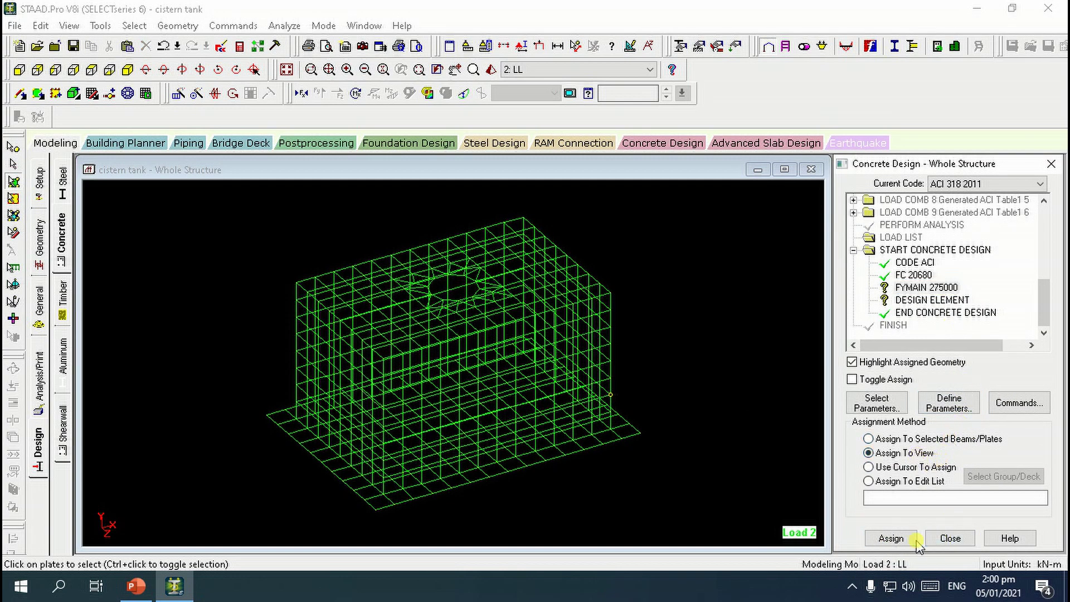
left_click(891, 538)
left_click(967, 397)
Assign the DESIGN ELEMENT command to all plates in the view.
left_click(942, 299)
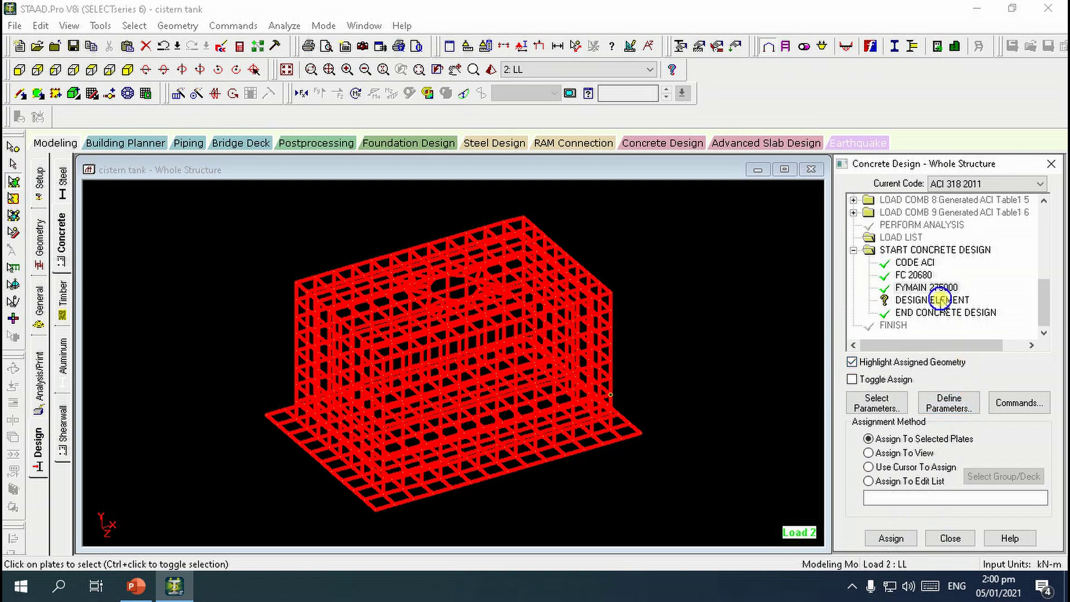
left_click(930, 455)
left_click(891, 539)
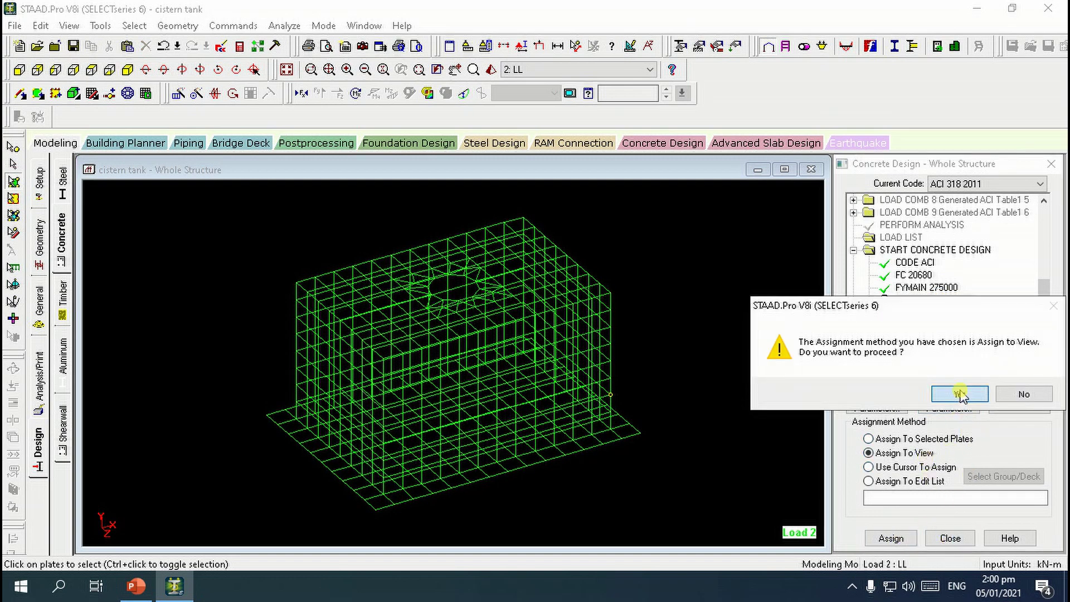
left_click(960, 394)
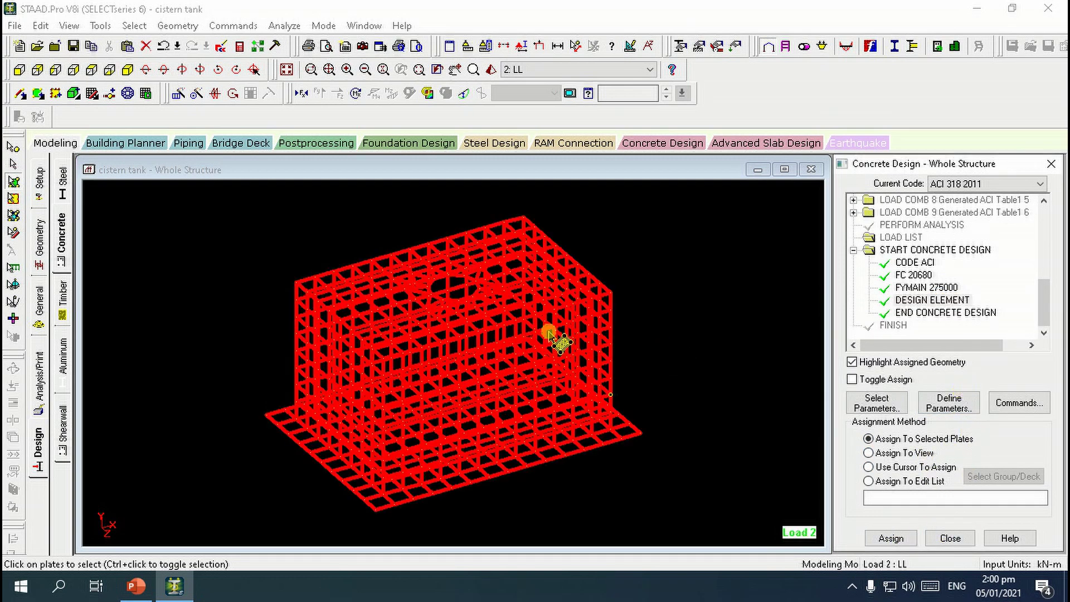
Save the structure and run the analysis with the concrete design, staying in modeling mode.
left_click(284, 26)
left_click(304, 43)
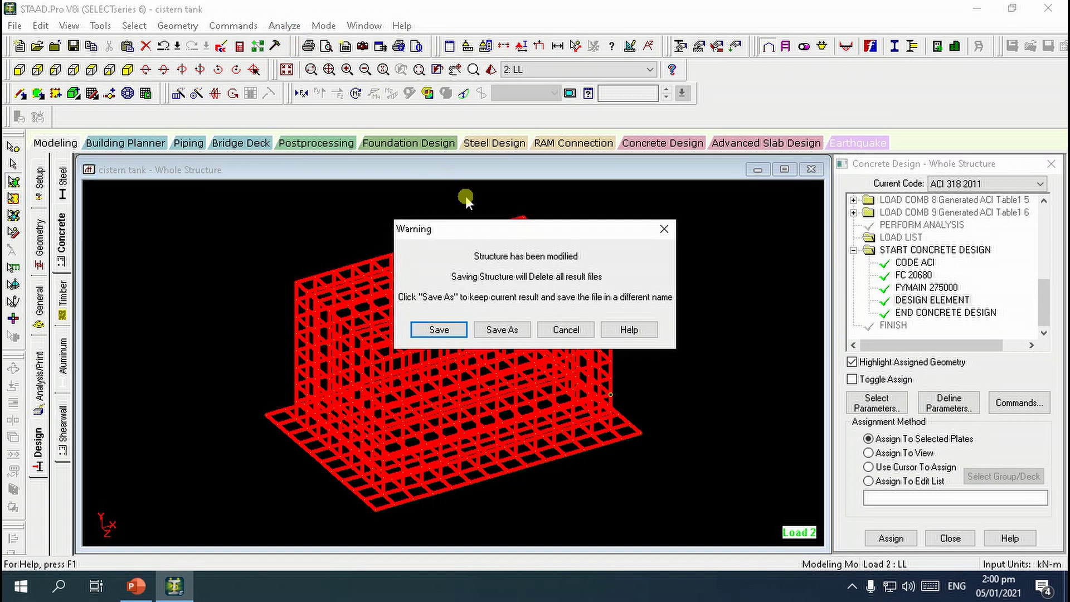
left_click(439, 330)
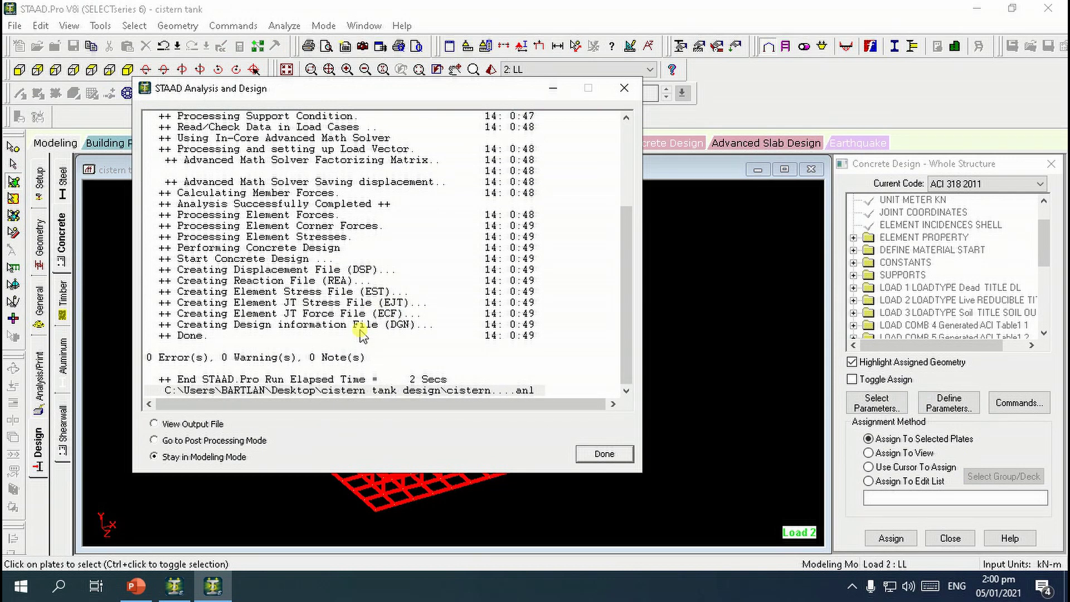
left_click(604, 453)
Enter postprocessing with only load combinations 4 to 9, Generated ACI Table1 1 to 6, selected for the results.
left_click(322, 145)
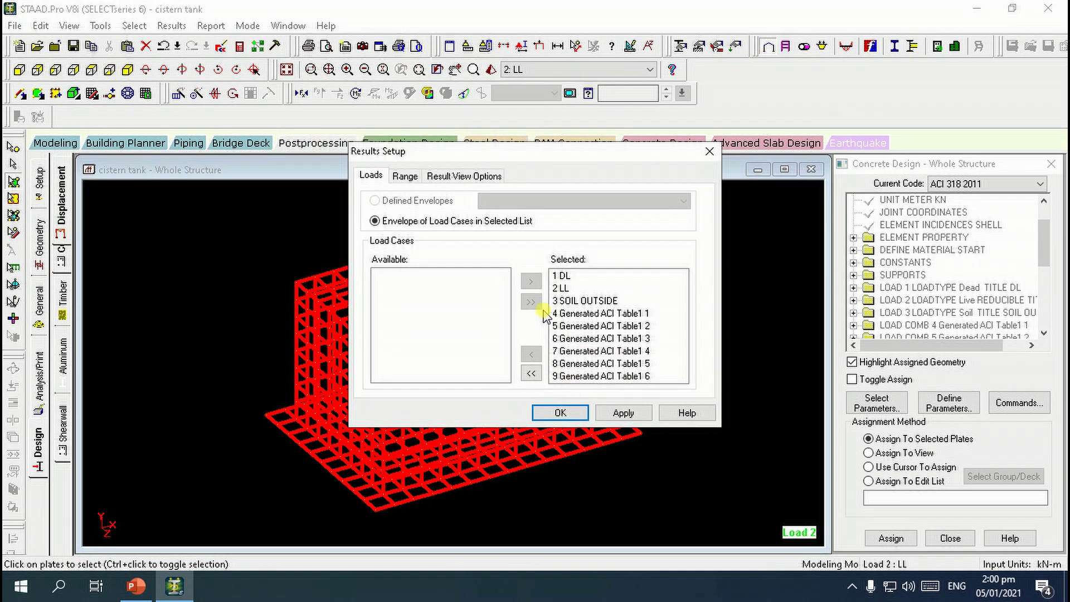
left_click(530, 373)
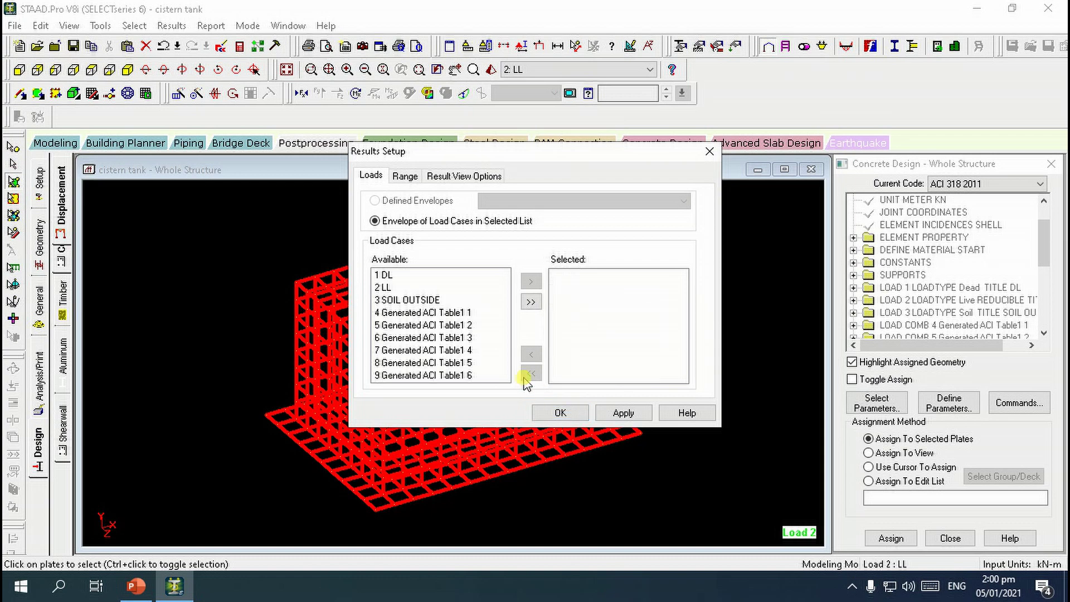
left_click(433, 314)
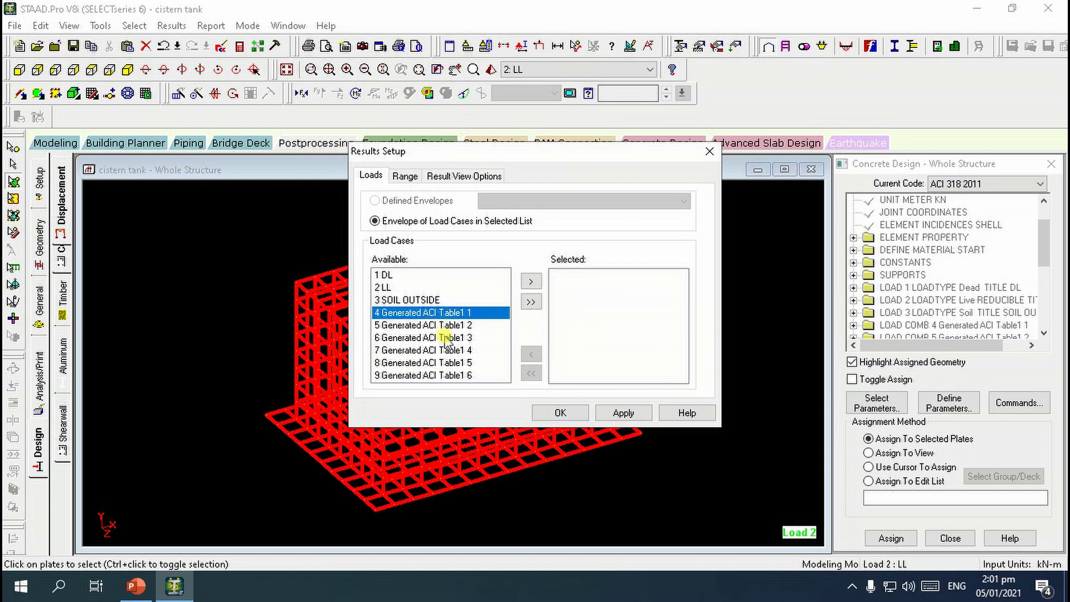
left_click(458, 375, "shift")
left_click(530, 281)
left_click(560, 413)
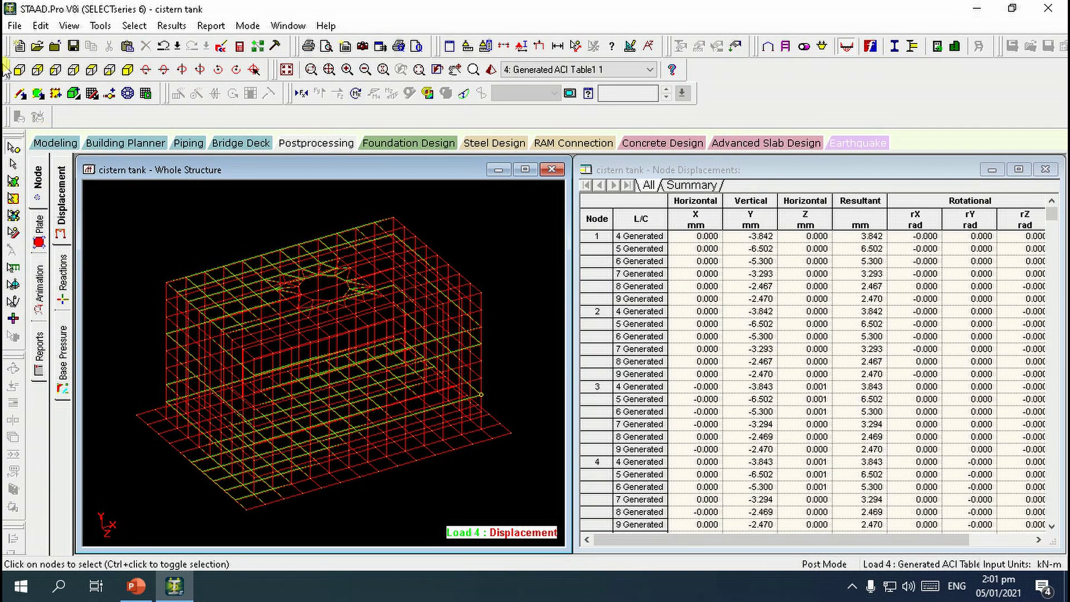
Select the base slab plates from the front, isolate them in a new view and show that view from the top.
left_click(20, 70)
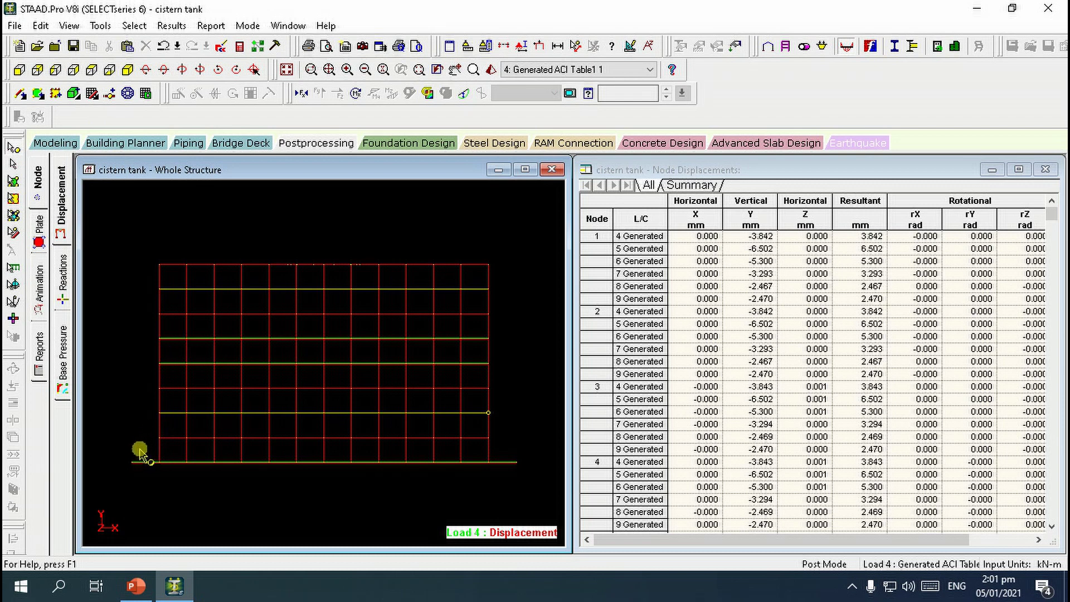
left_click(13, 198)
left_click_drag(117, 455, 542, 475)
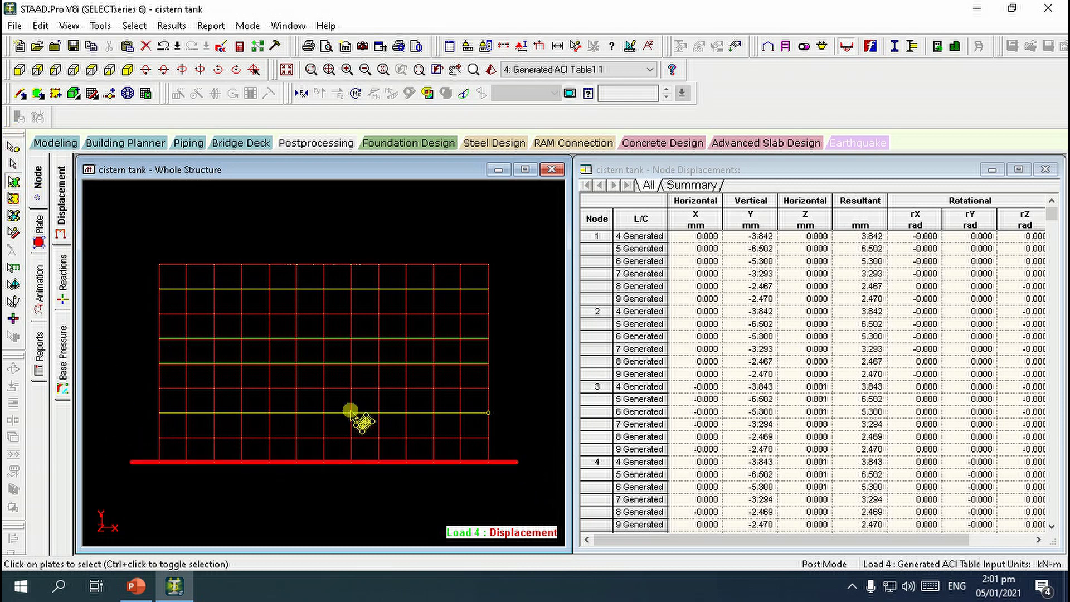
right_click(138, 341)
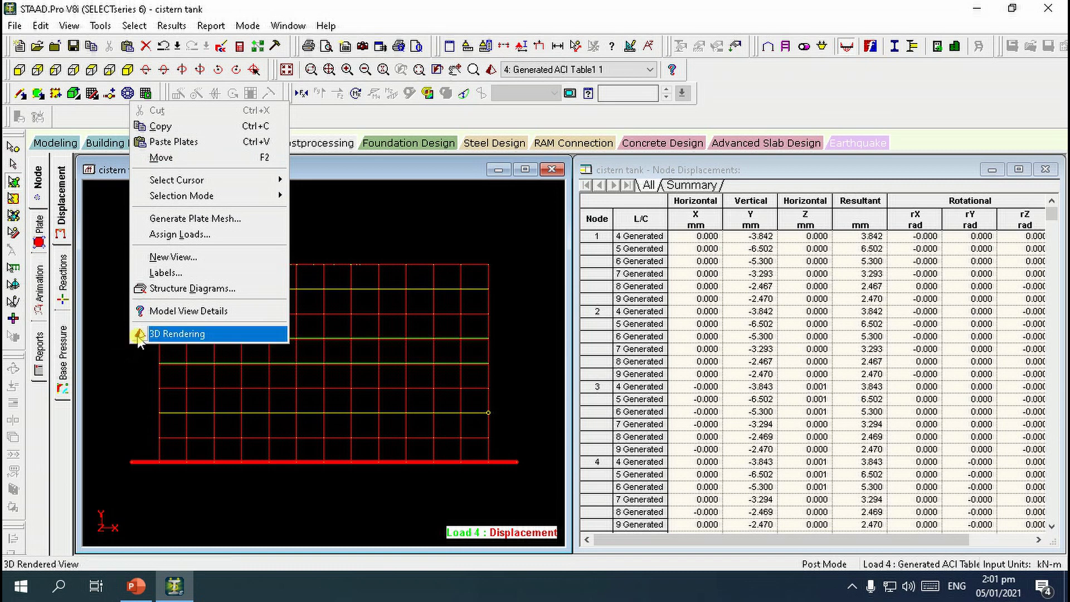
left_click(161, 257)
left_click(634, 273)
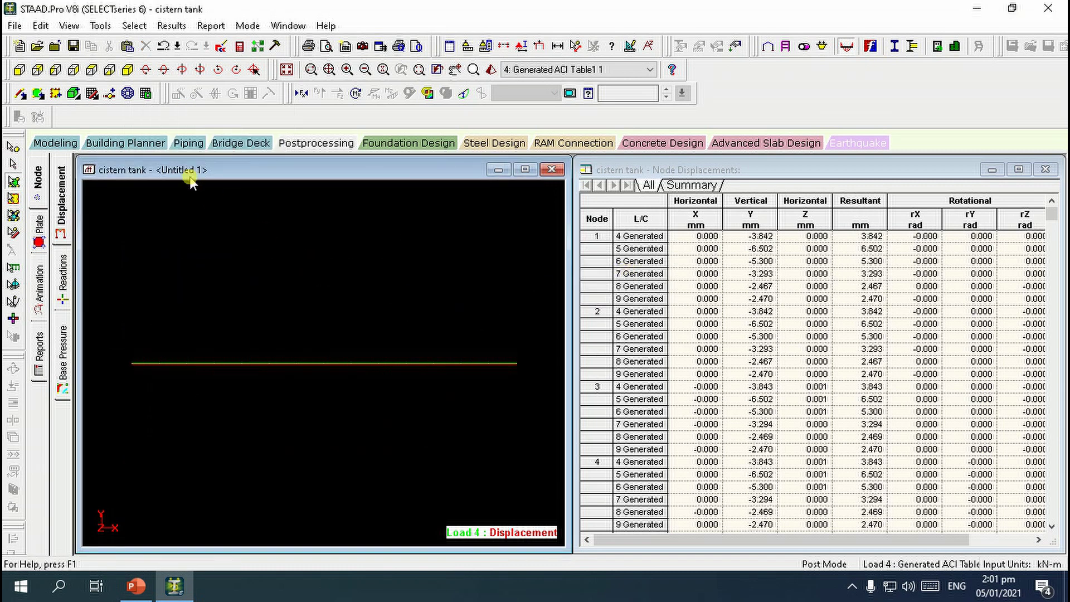
left_click(91, 70)
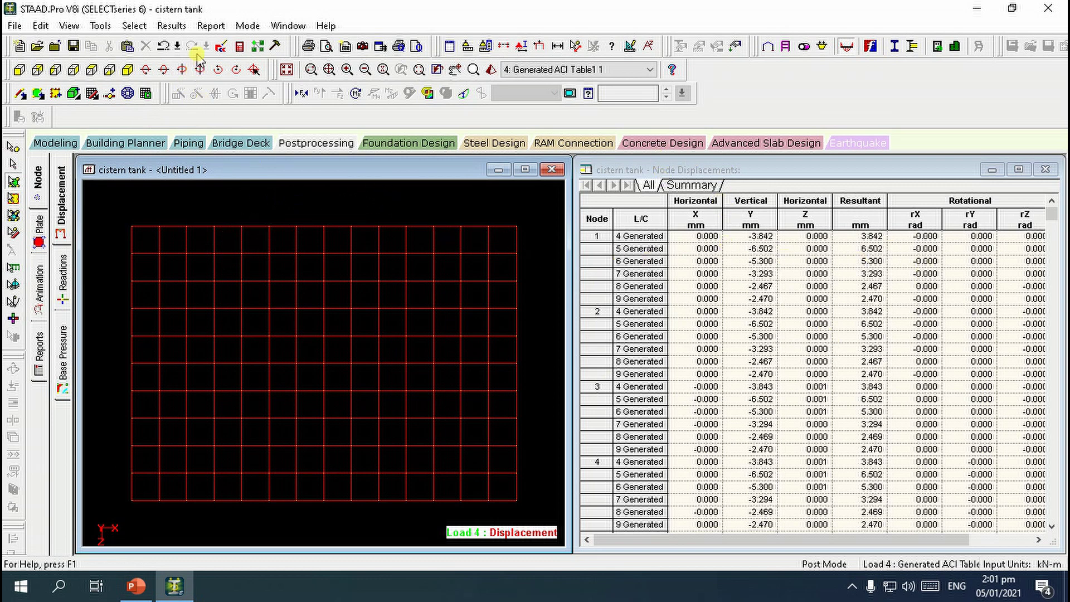
Open the plate contour results and apply the force display units with stress in kN/m2.
left_click(134, 26)
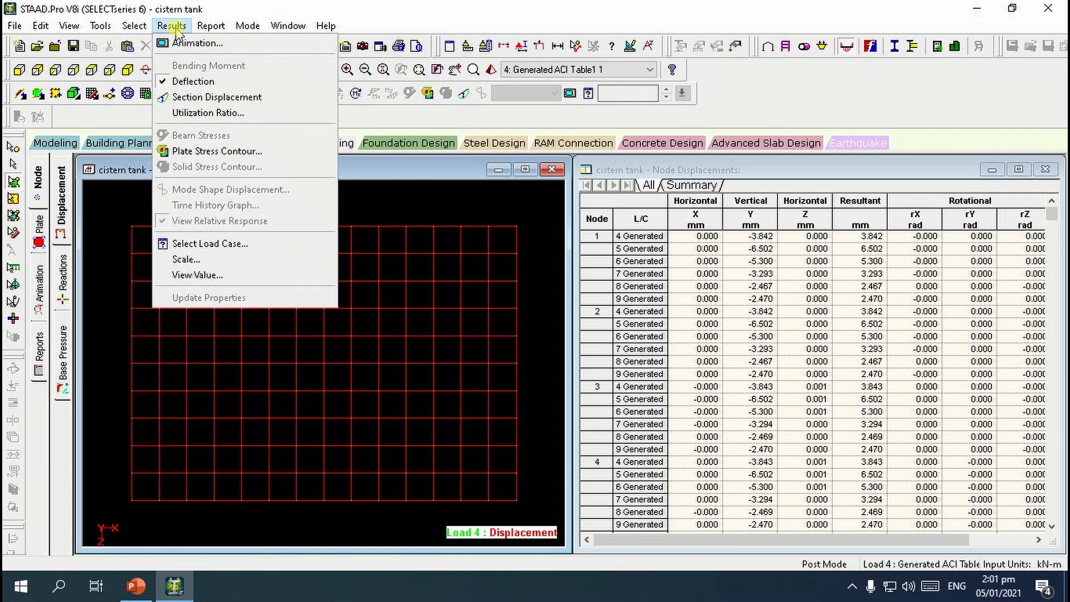
left_click(192, 149)
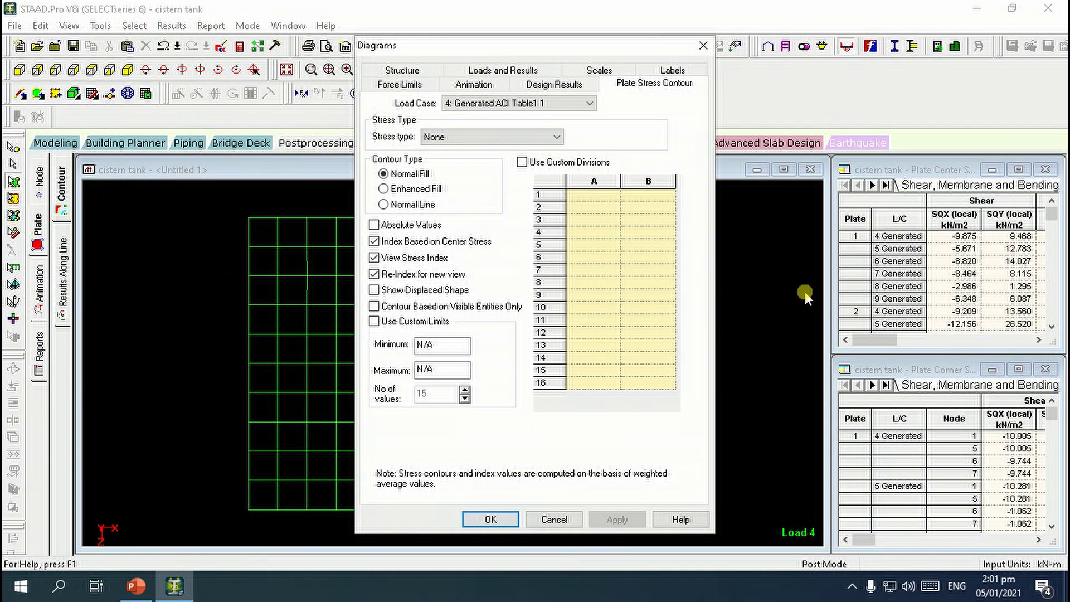
left_click_drag(544, 47, 704, 67)
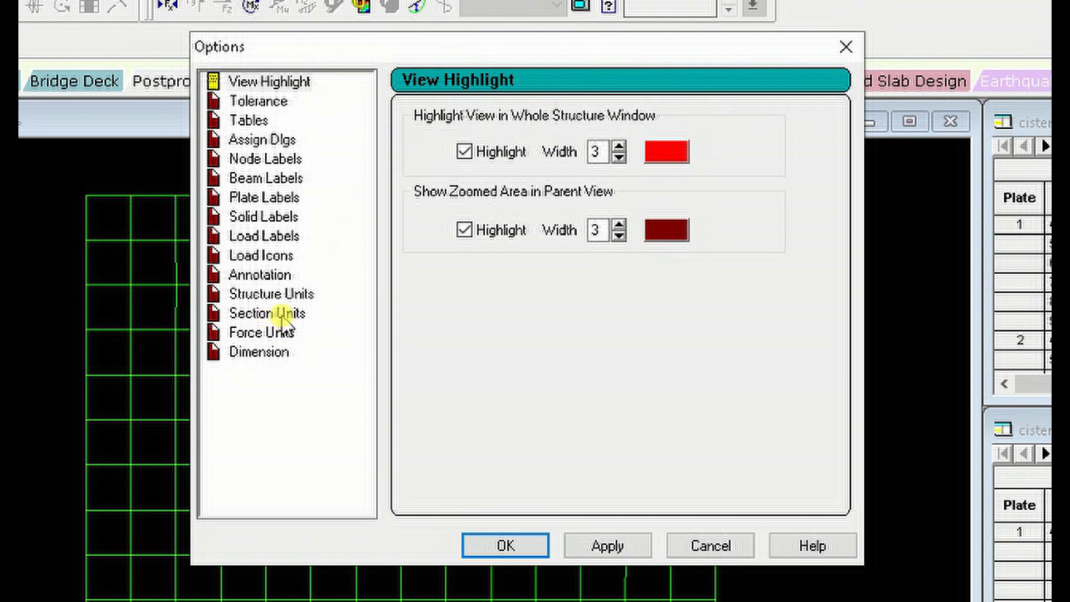
left_click(262, 333)
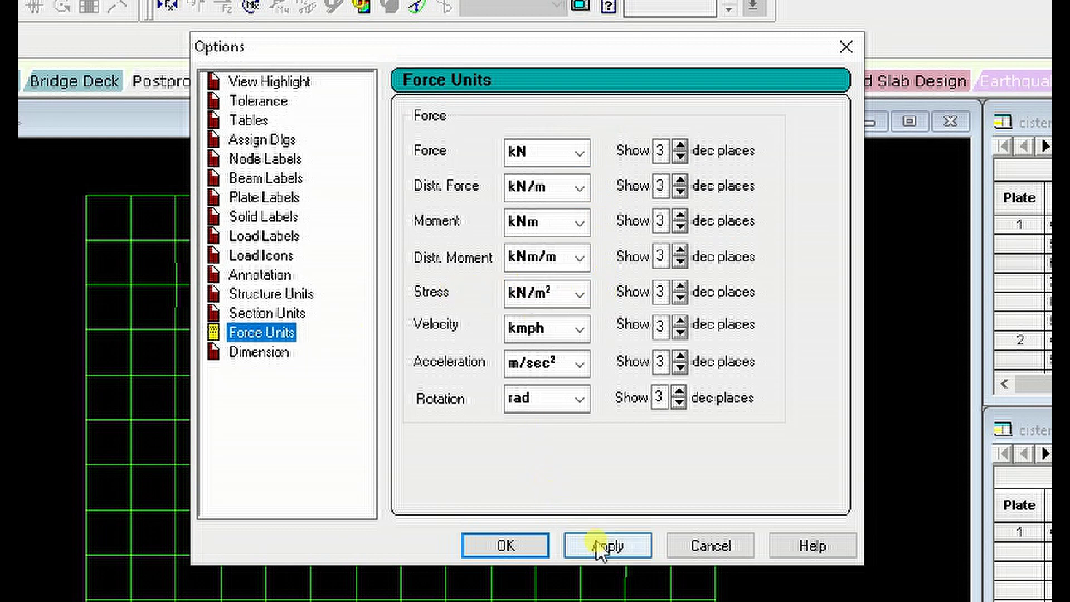
left_click(527, 548)
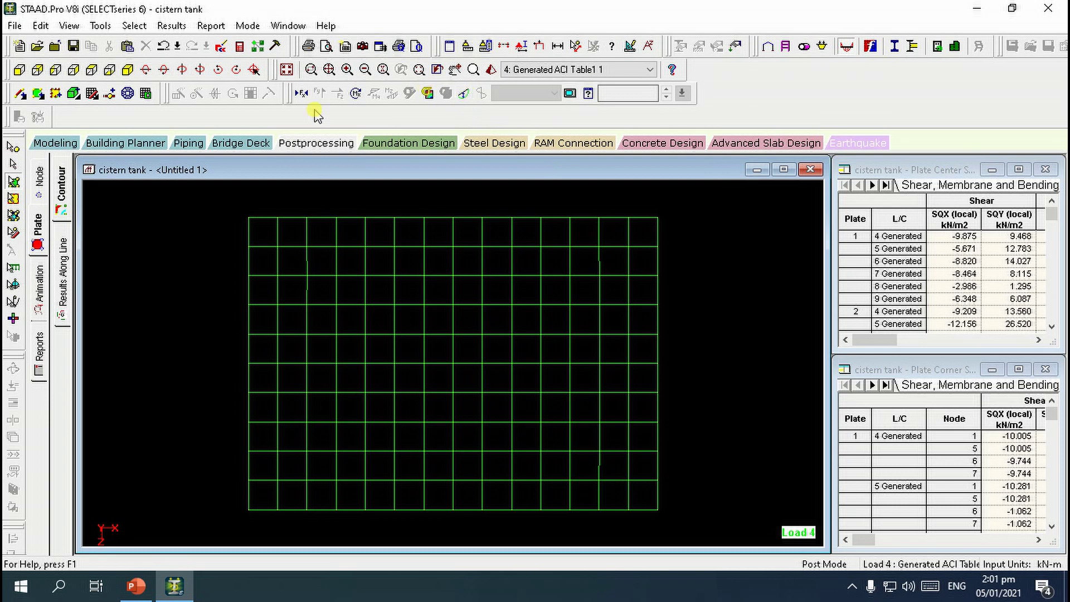
Display the base slab's Base Pressure contour in the Y direction for load case 4: Generated ACI Table1 1.
left_click(172, 25)
left_click(181, 149)
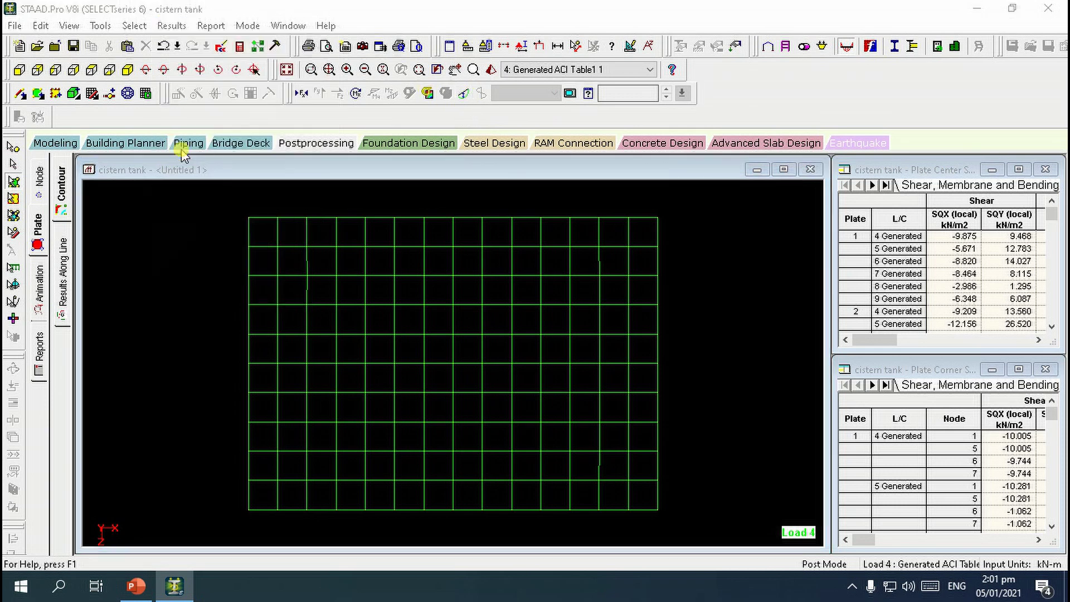
left_click_drag(588, 47, 730, 37)
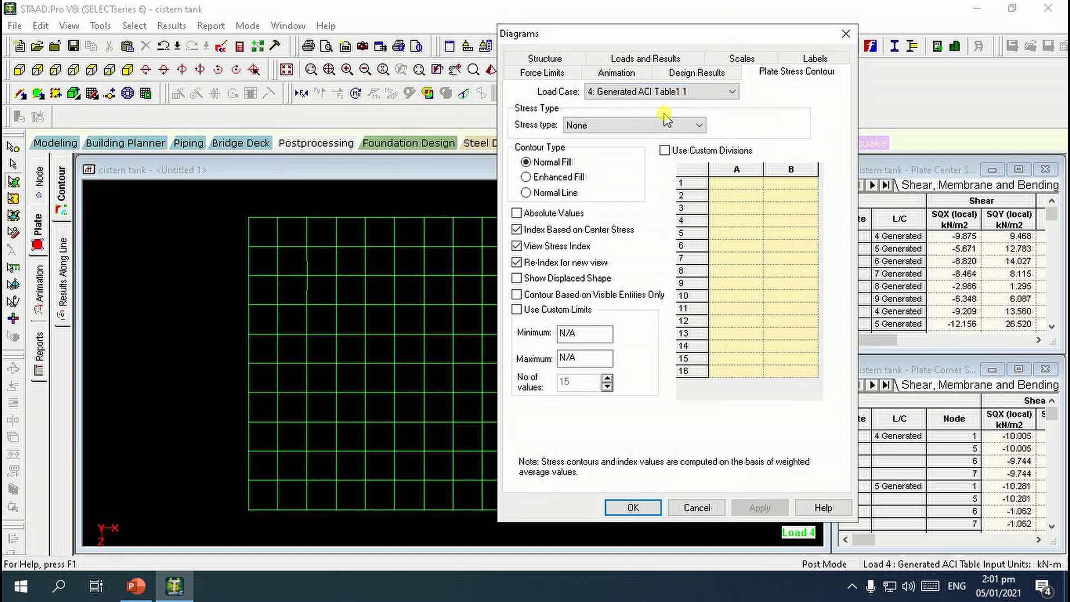
left_click(700, 125)
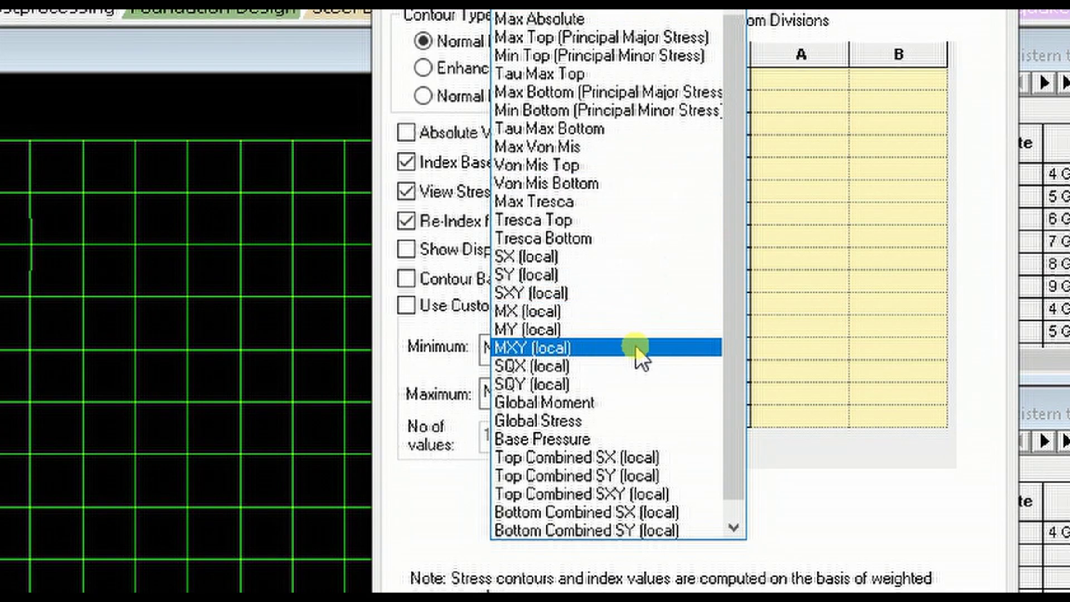
left_click(589, 442)
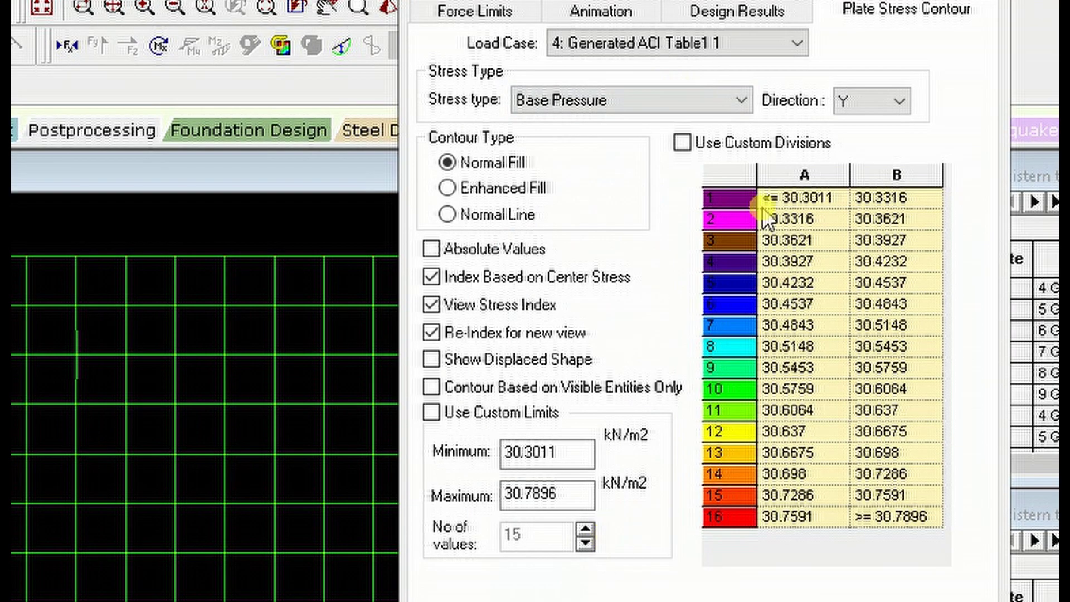
left_click(780, 45)
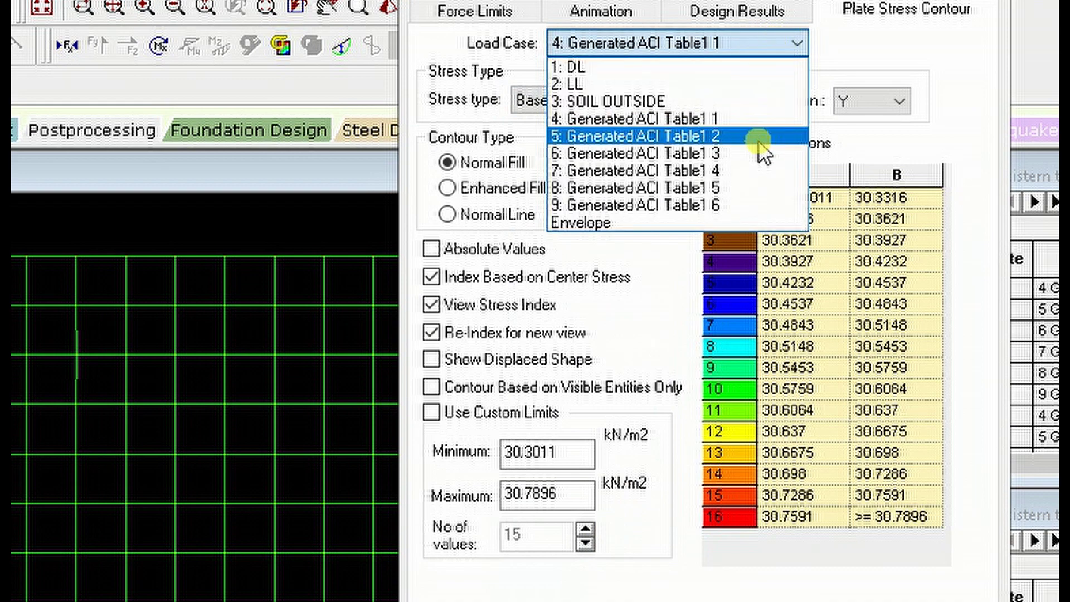
left_click(694, 120)
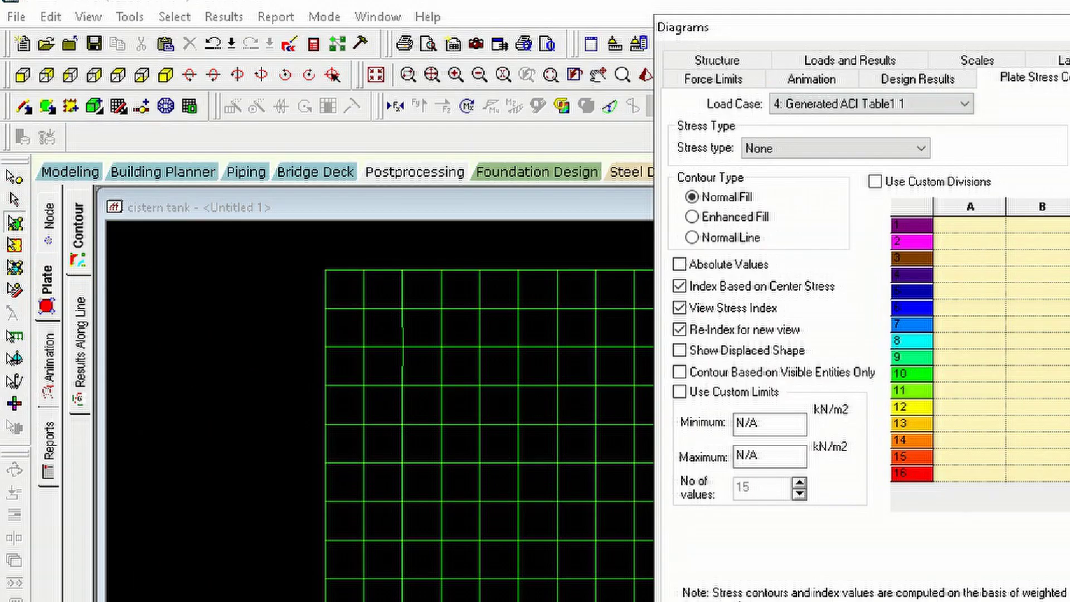
left_click(759, 148)
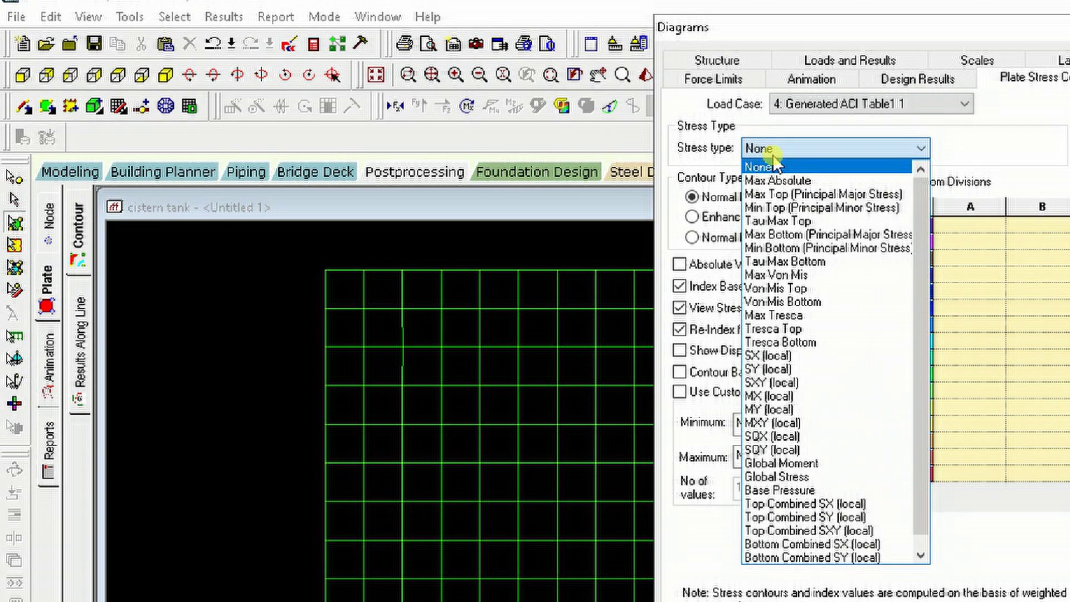
left_click(809, 490)
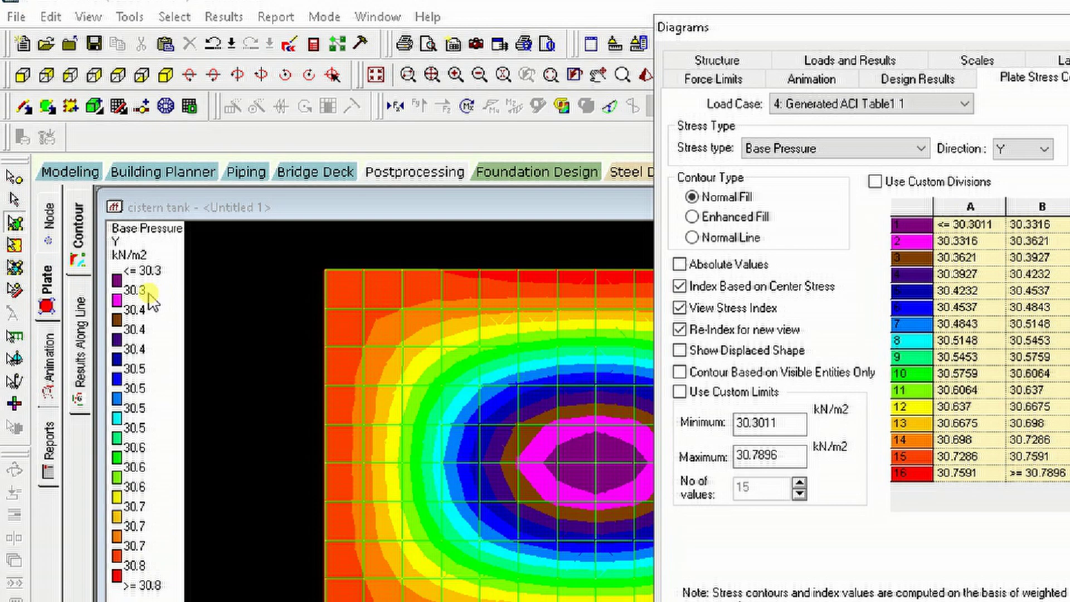
Apply the Base Pressure contour for load case 5: Generated ACI Table1 2.
left_click(914, 107)
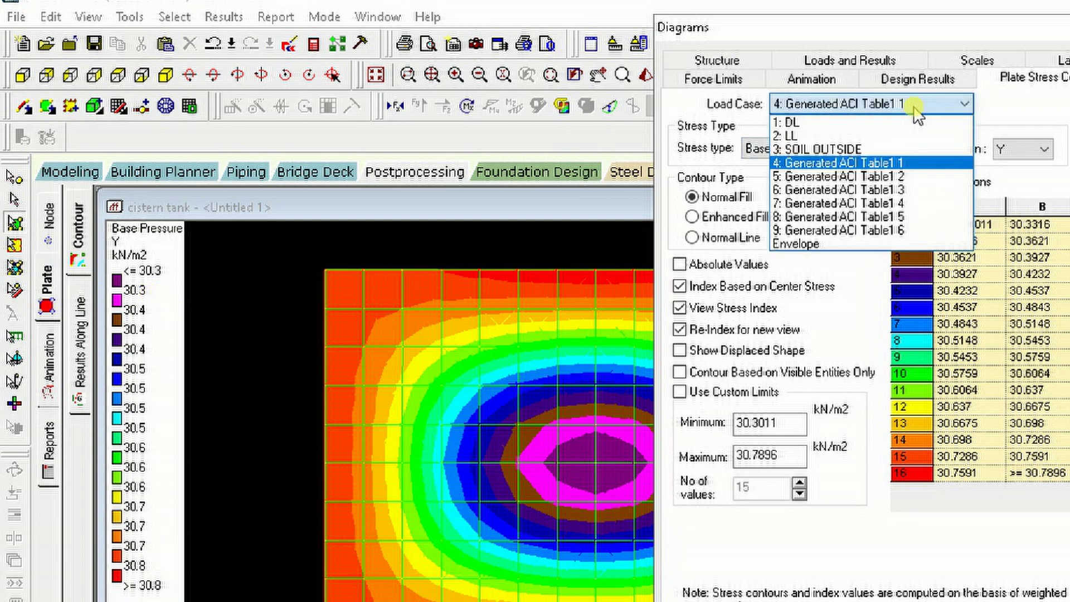
left_click(866, 176)
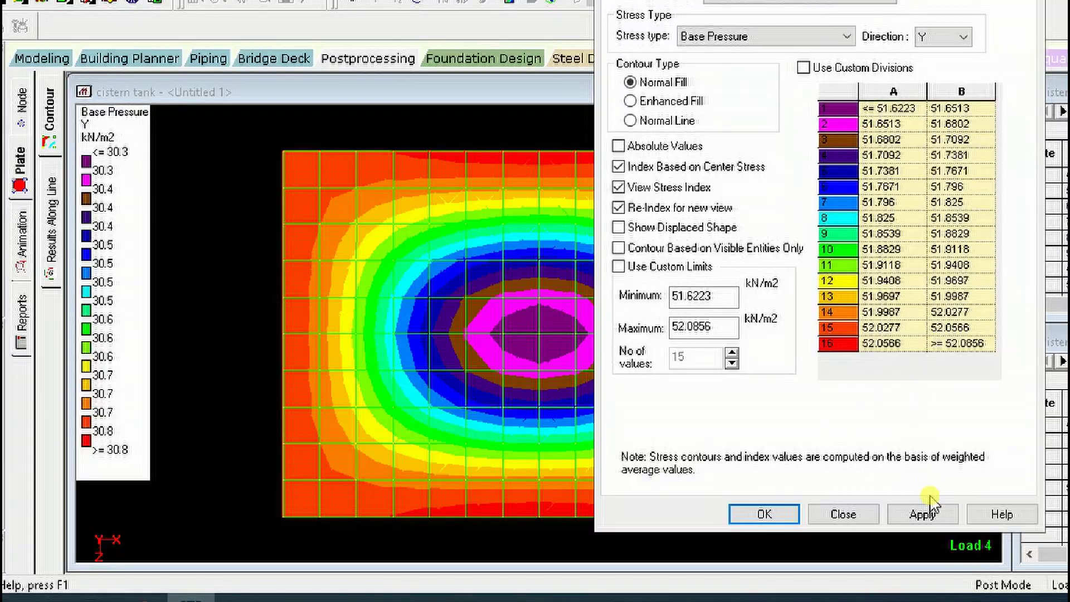
left_click(923, 514)
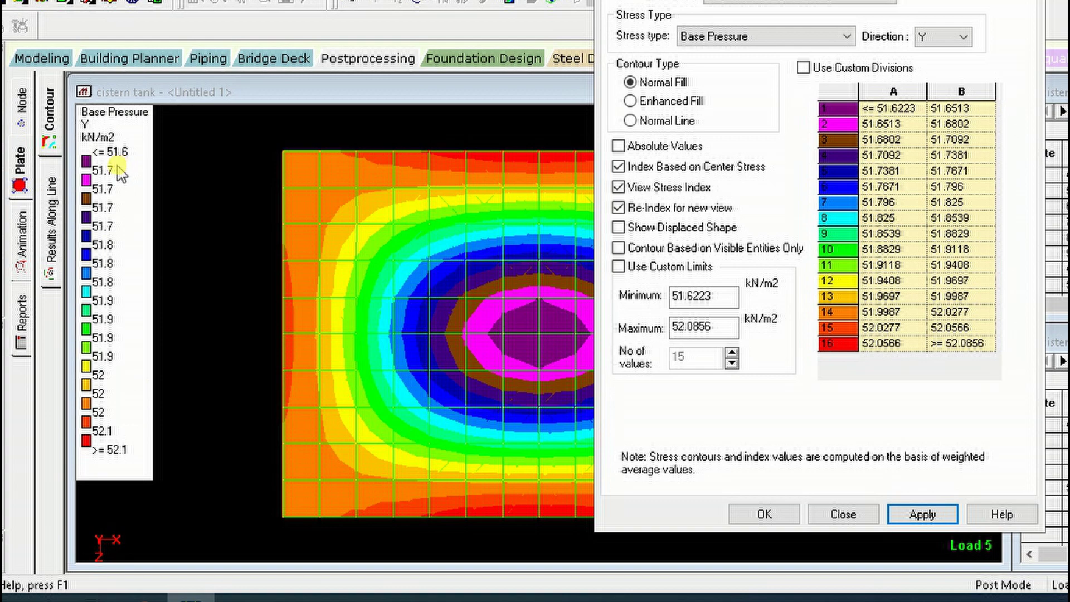
Apply the base slab's Base Pressure contour for load case 6: Generated ACI Table1 3, followed by load case 7: Generated ACI Table1 4.
left_click(800, 2)
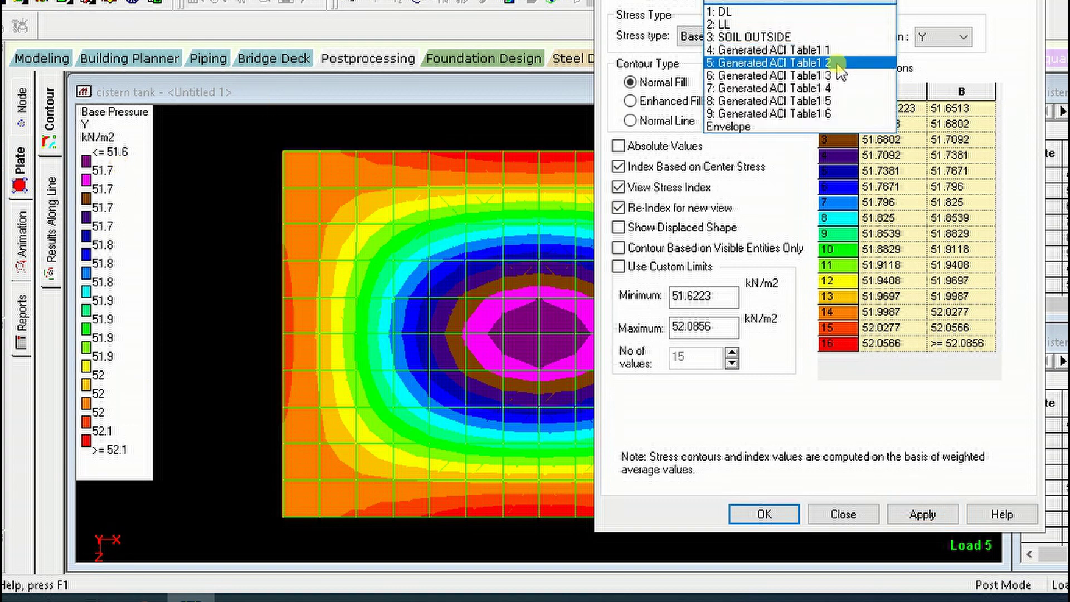
left_click(840, 84)
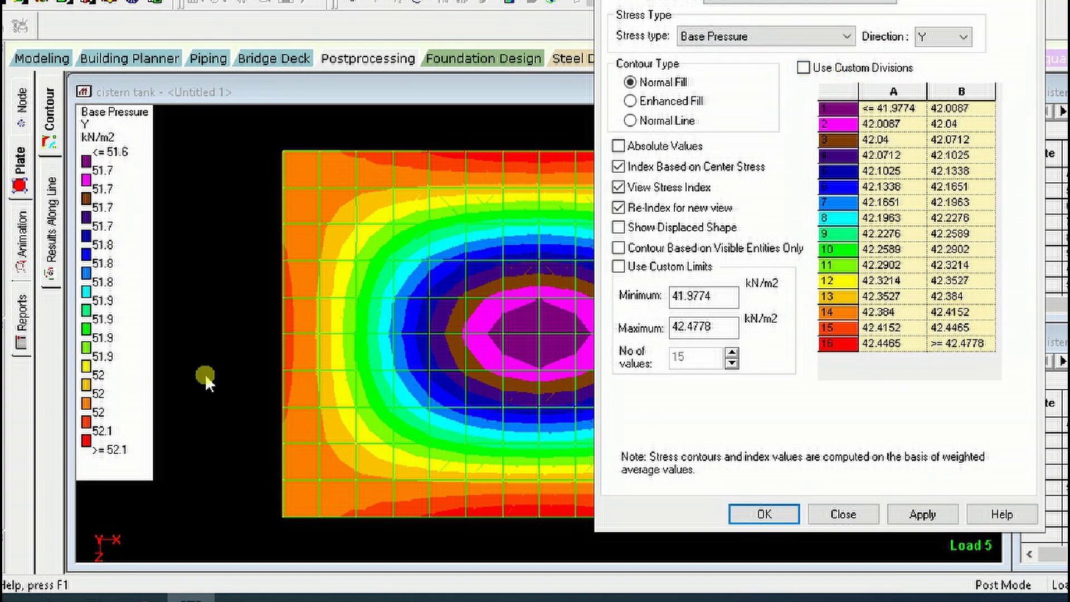
left_click(921, 512)
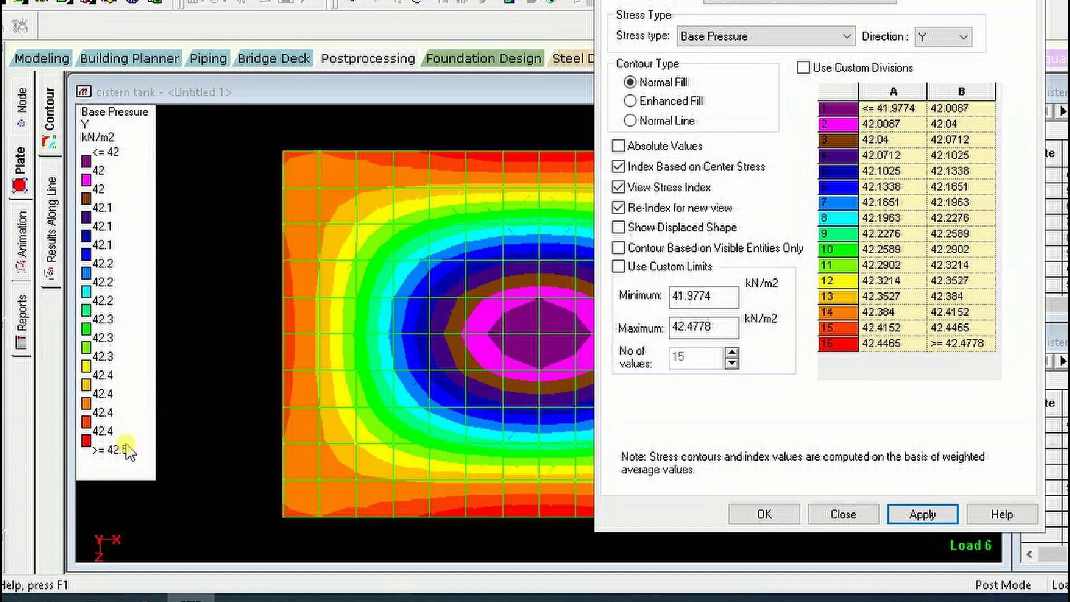
left_click(875, 2)
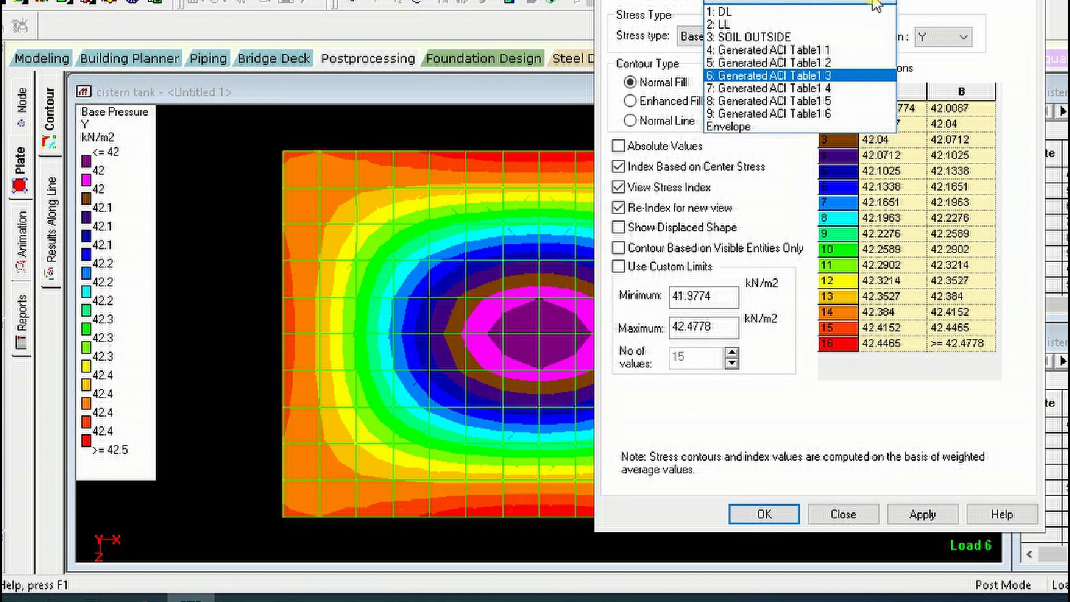
left_click(845, 77)
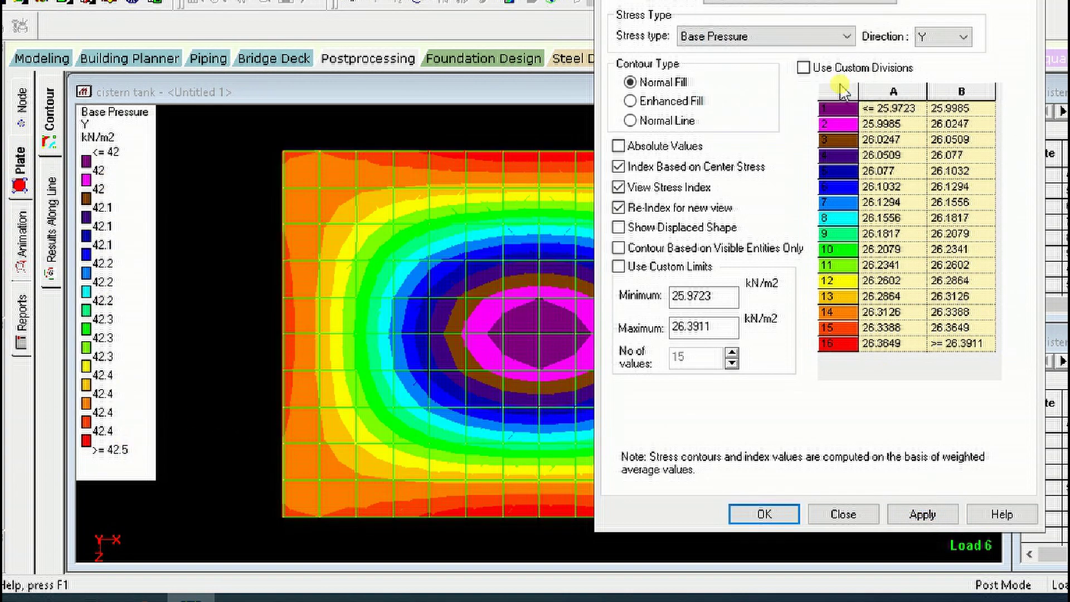
left_click(932, 515)
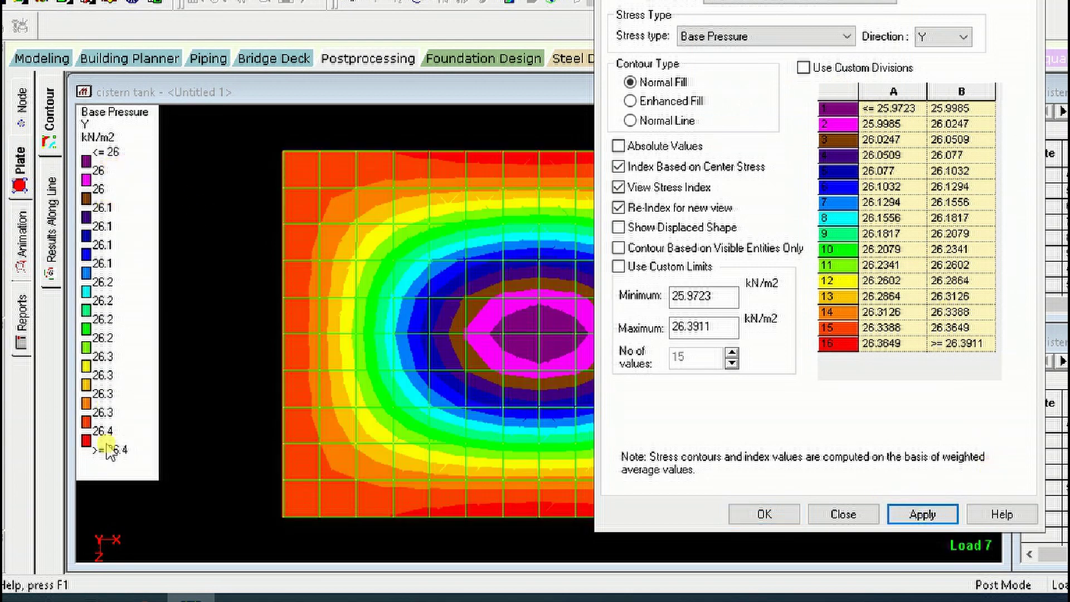
Apply the Base Pressure contour for load case 8: Generated ACI Table1 5, followed by load case 9: Generated ACI Table1 6.
left_click(889, 4)
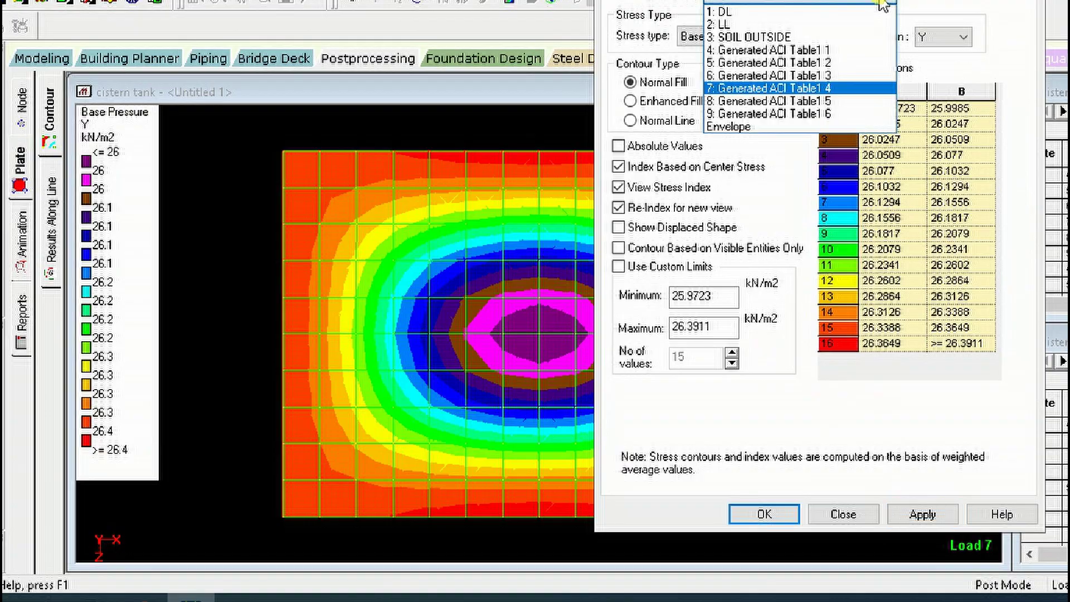
left_click(855, 110)
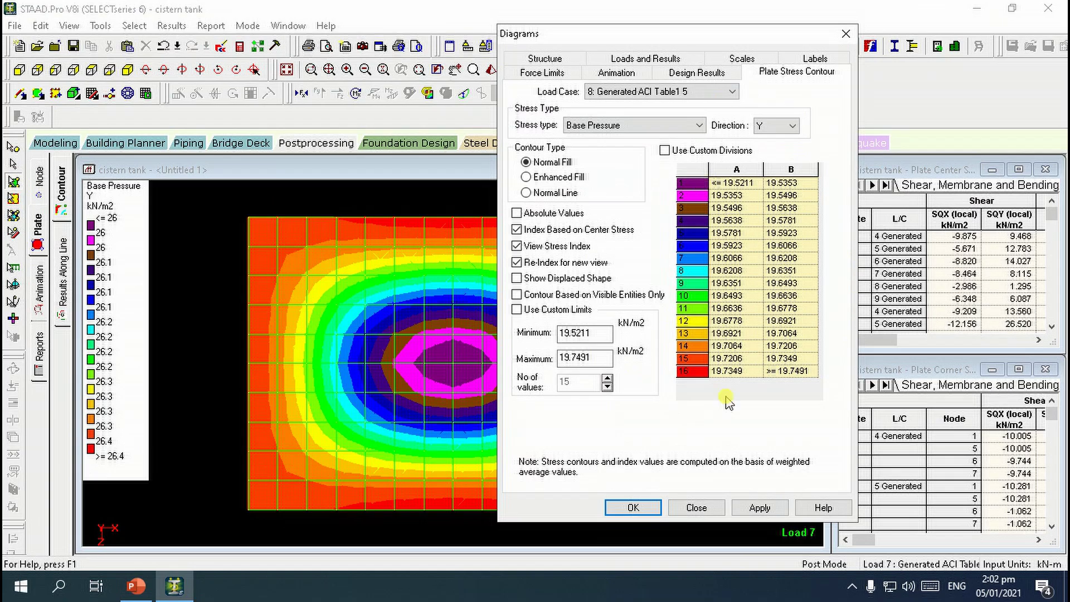
left_click(759, 507)
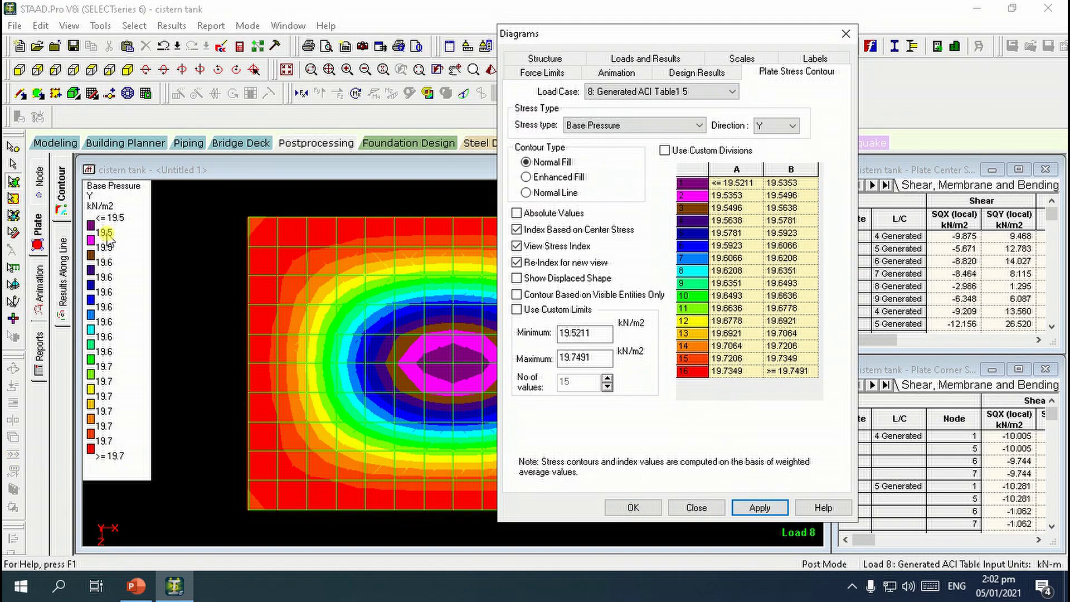
left_click(712, 91)
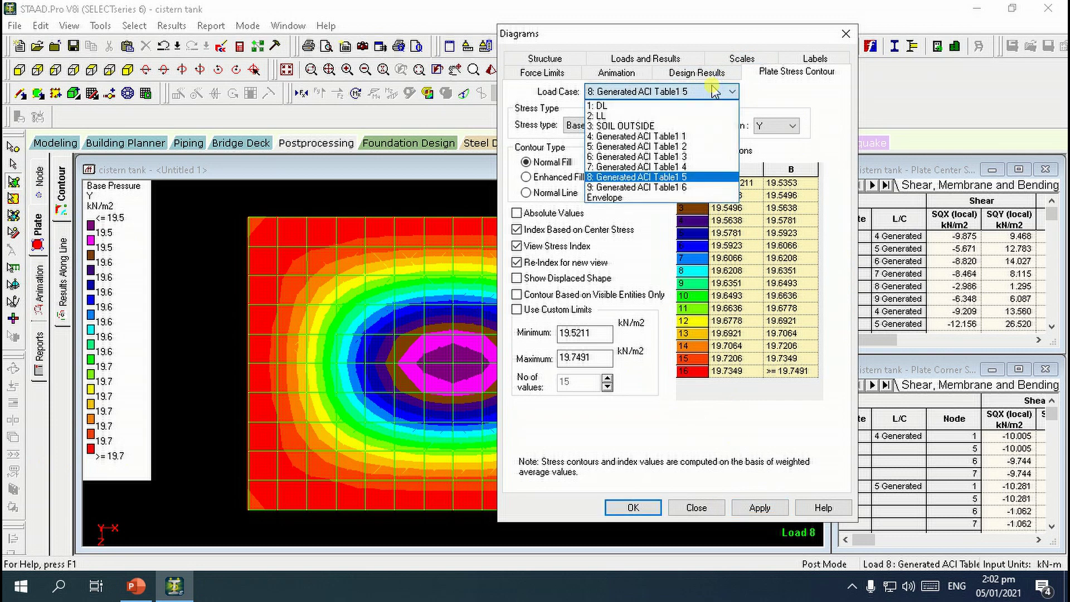
left_click(682, 187)
left_click(759, 507)
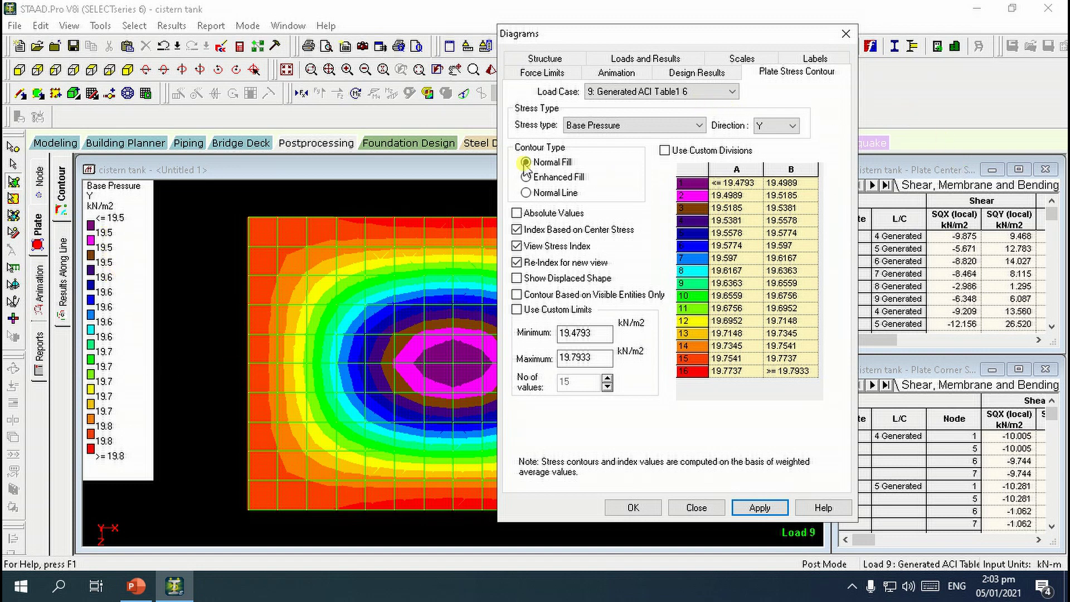
Recheck the Base Pressure contour for load case 4: Generated ACI Table1 1, followed by load case 5: Generated ACI Table1 2.
left_click(679, 91)
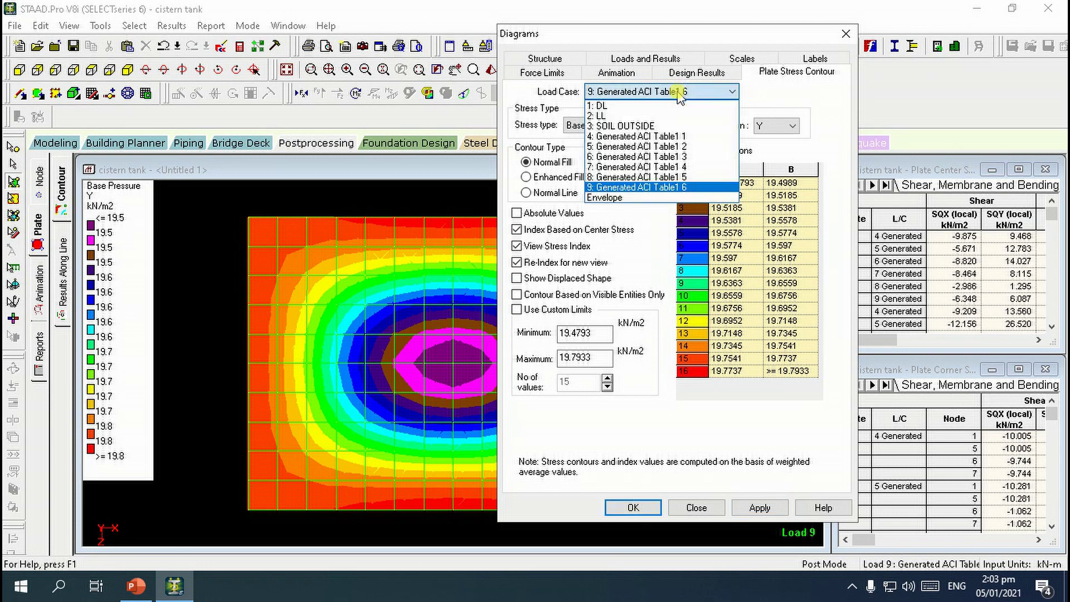
left_click(675, 138)
left_click(758, 506)
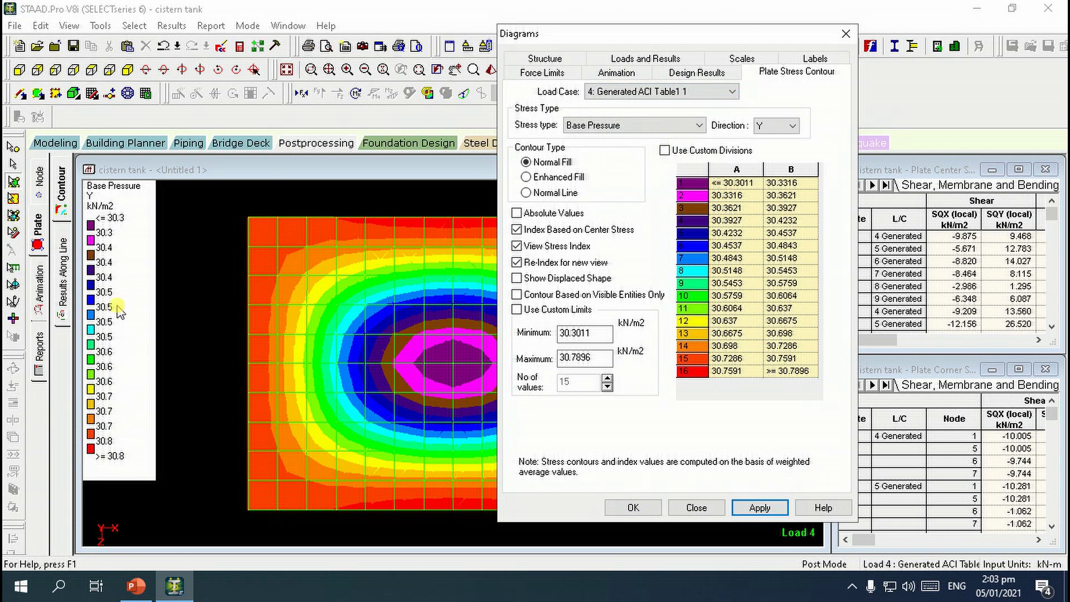
left_click(687, 92)
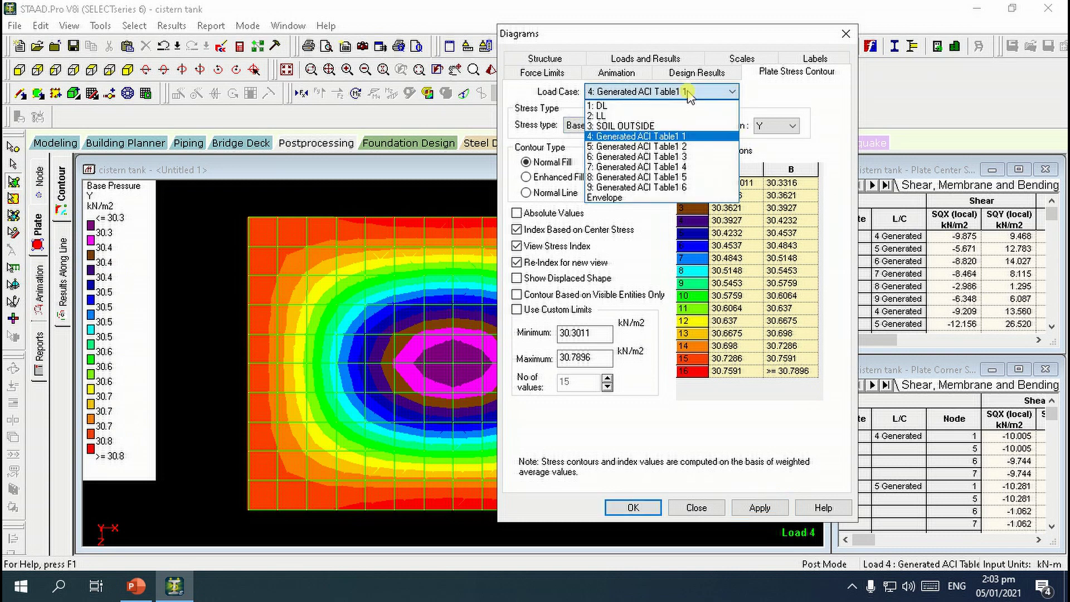
left_click(667, 149)
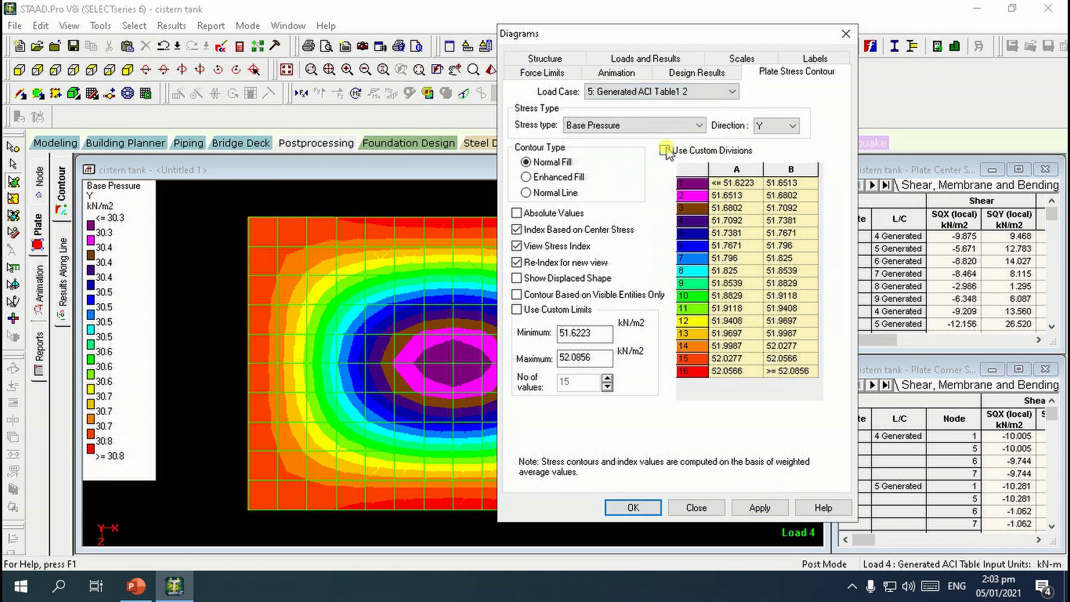
left_click(759, 507)
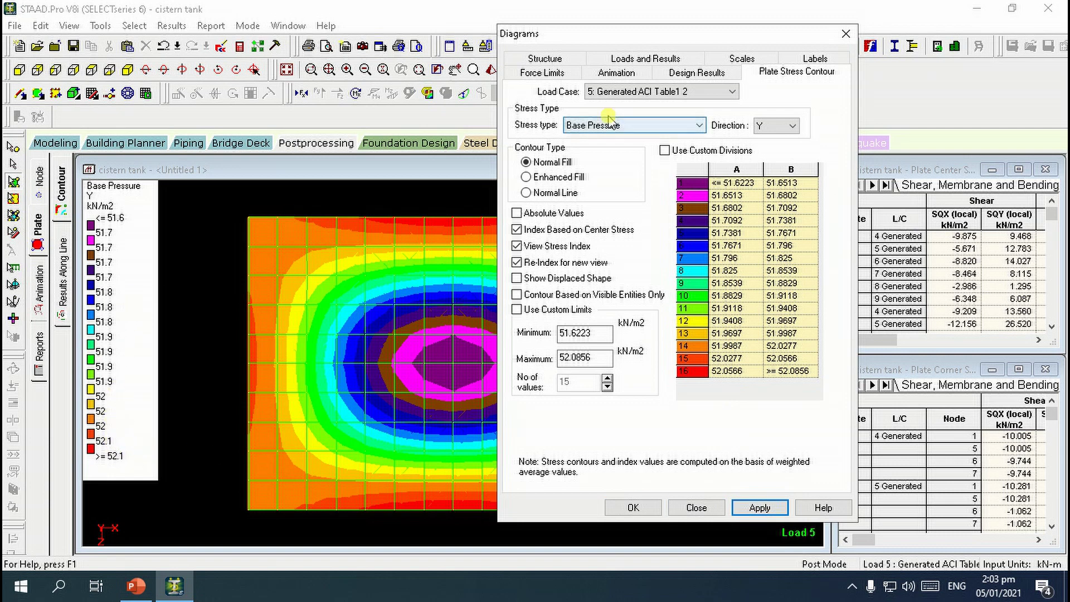
Apply the Base Pressure contour for load case 6: Generated ACI Table1 3 again and accept the diagram settings.
left_click(676, 89)
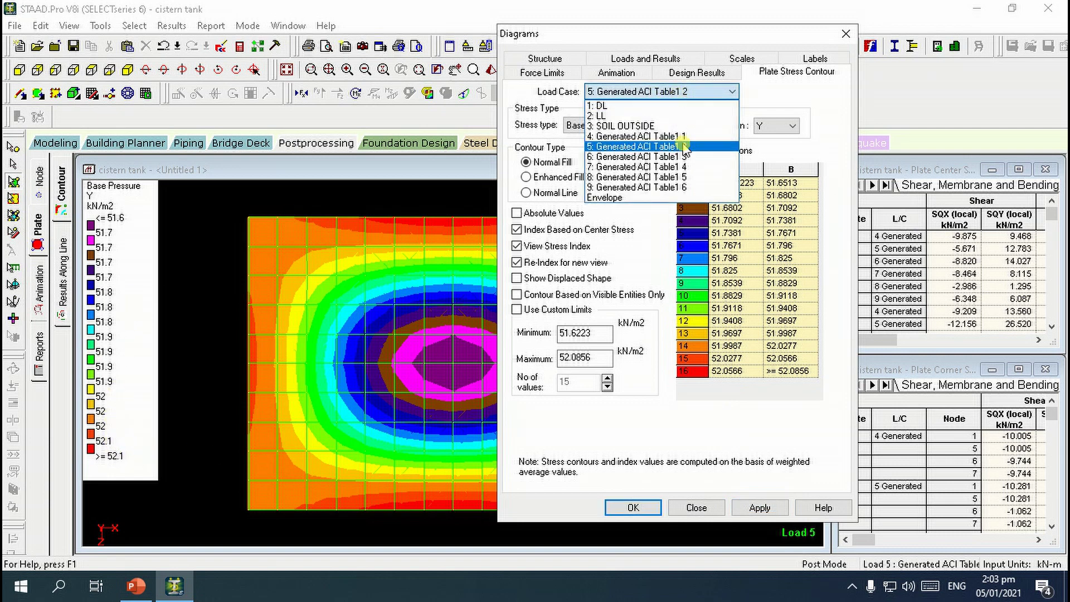
left_click(680, 146)
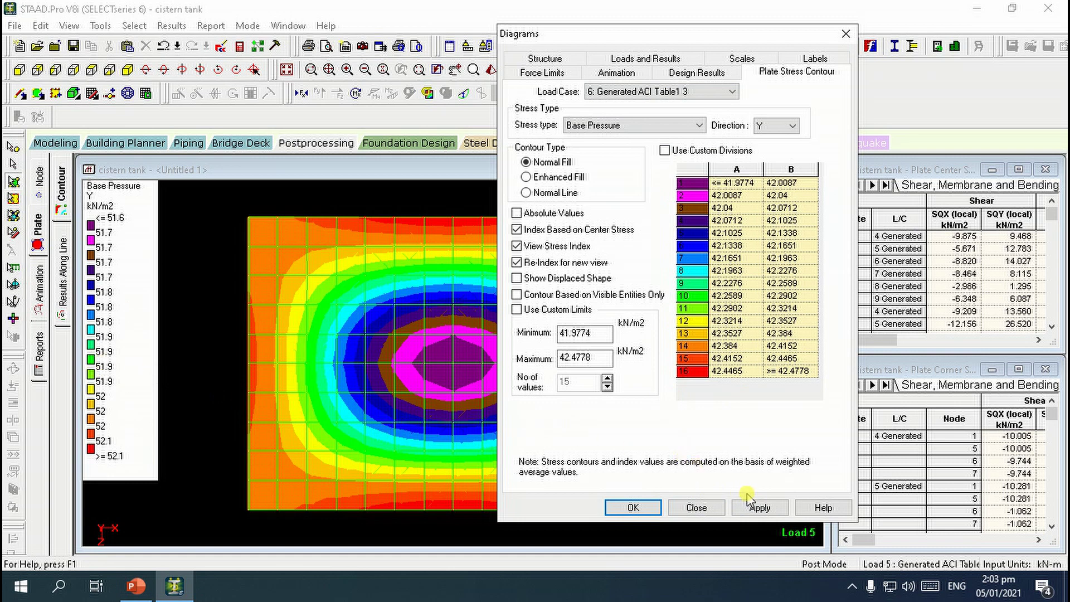
left_click(747, 510)
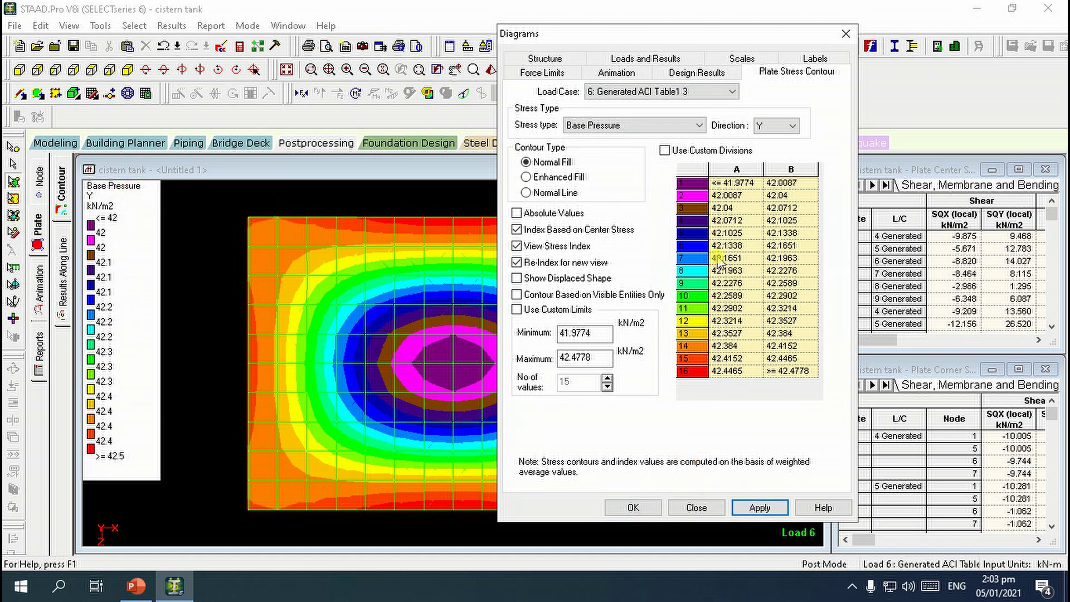
left_click(634, 508)
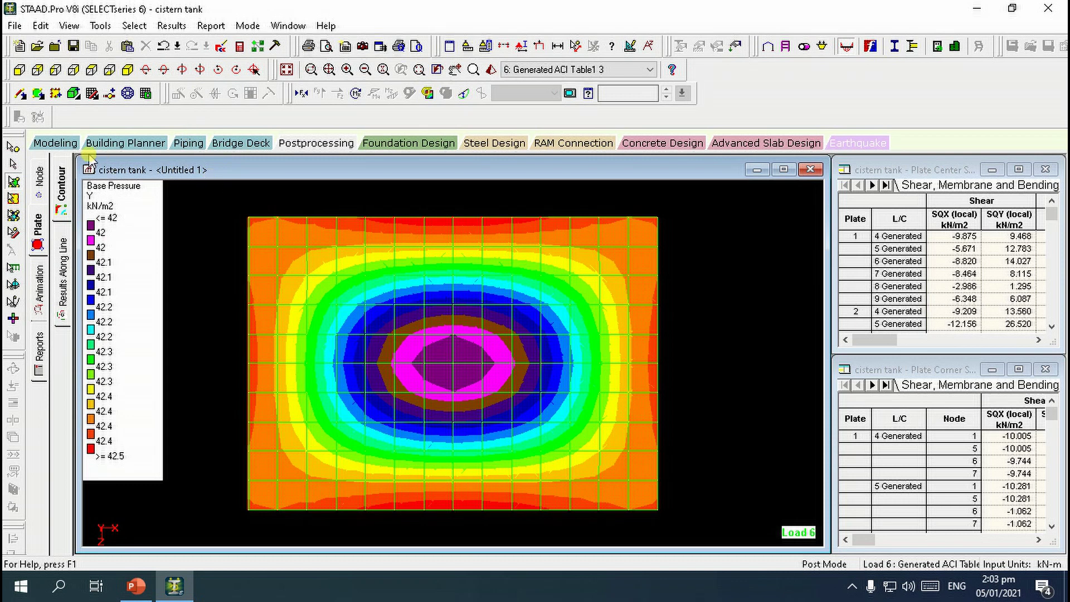
Return to Modeling mode and open the analysis output at the Concrete Design results.
left_click(61, 144)
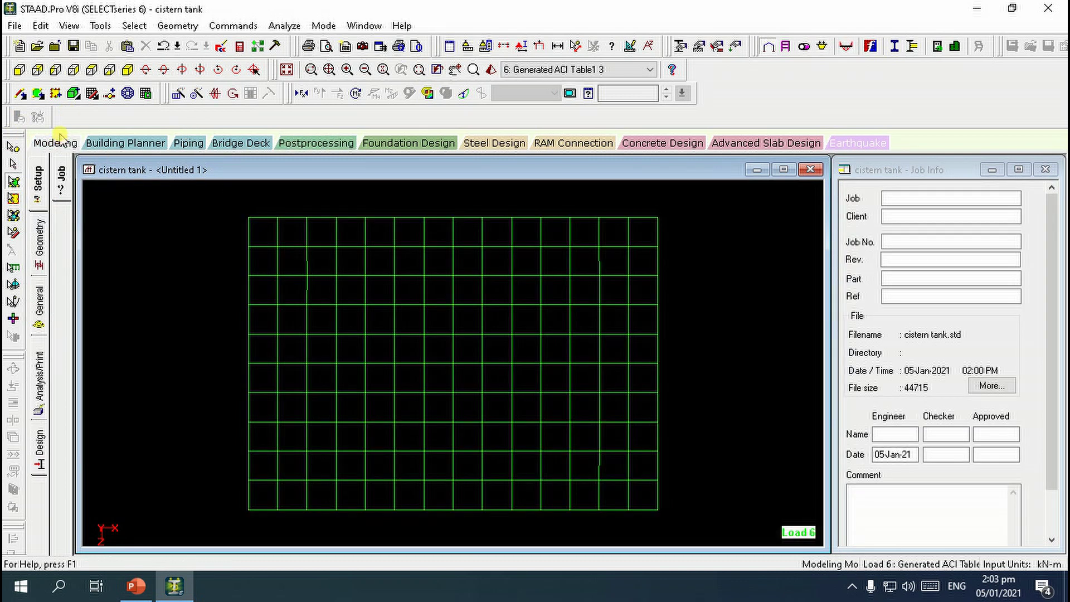
left_click(239, 46)
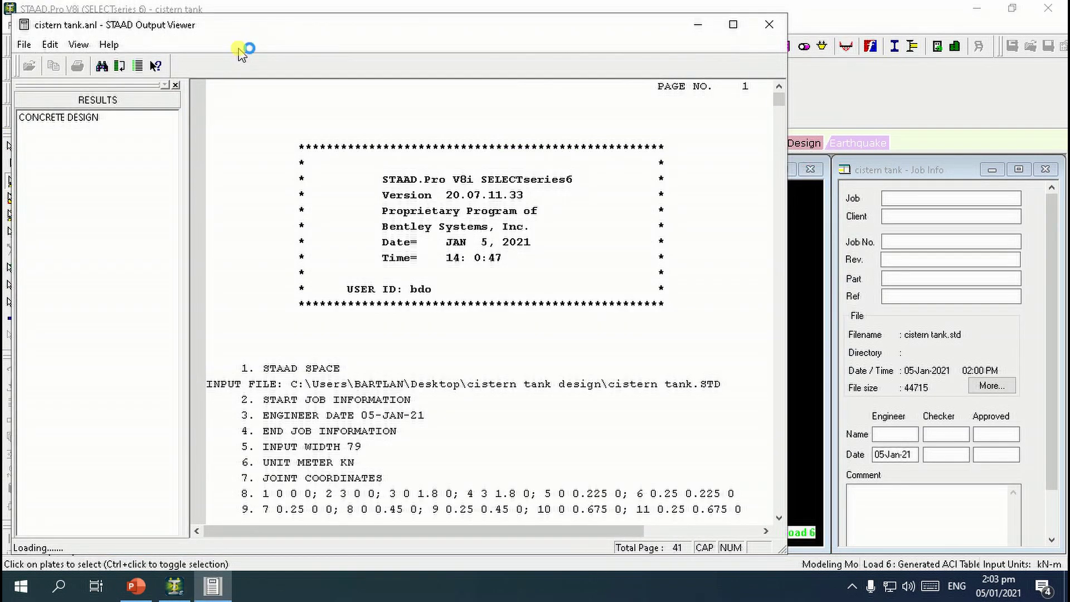
left_click(77, 118)
Examine the steel requirements and design moments of the individual plates in the longitudinal and transverse directions, and close the output.
scroll(511, 419, "down", 5)
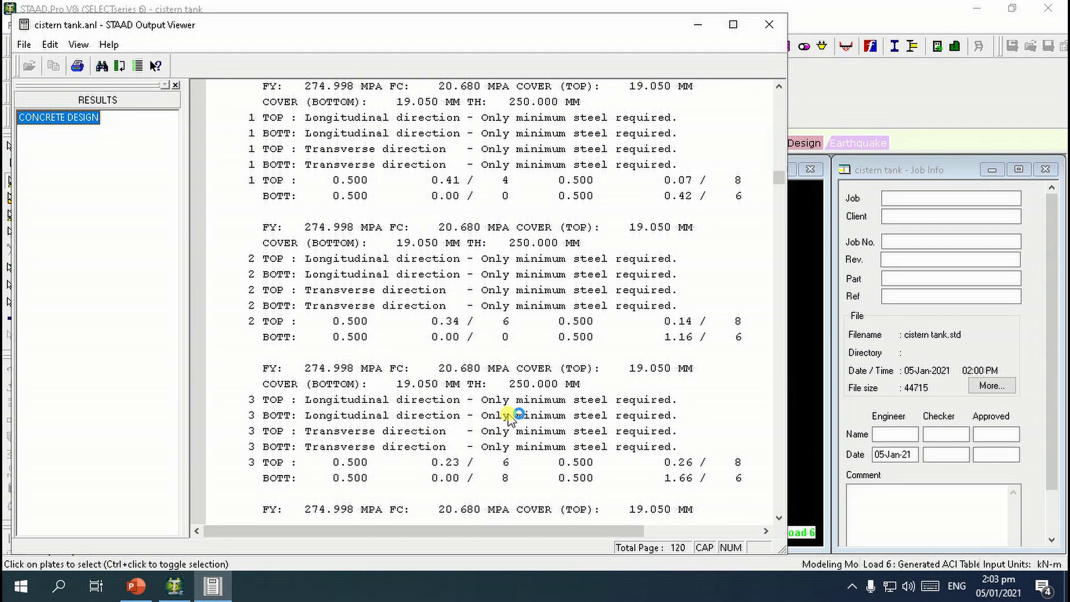
scroll(612, 245, "up", 2)
scroll(613, 252, "down", 8)
scroll(612, 249, "down", 20)
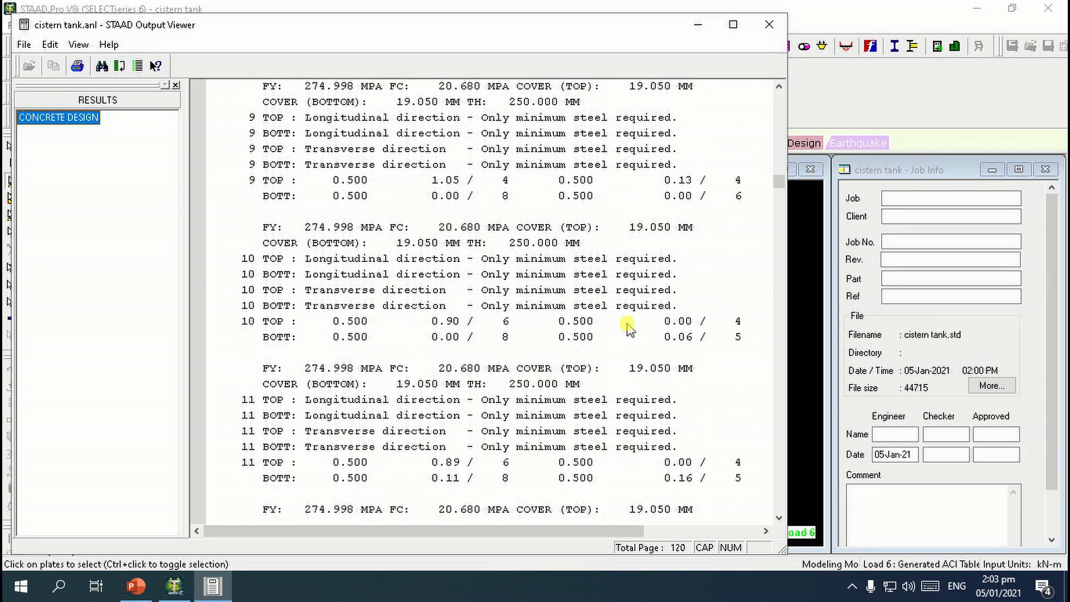
scroll(569, 379, "down", 4)
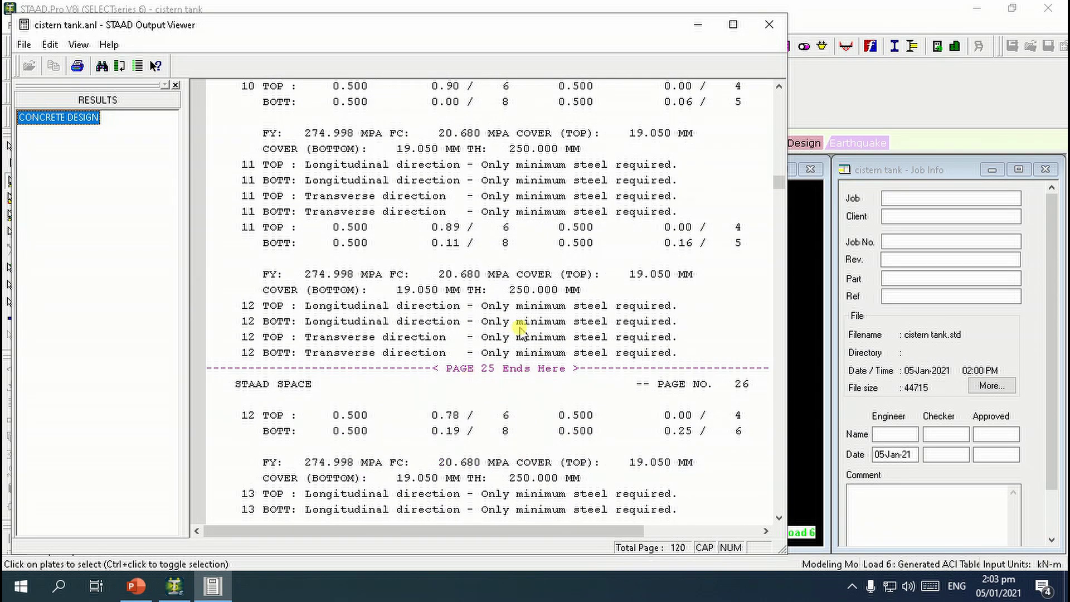
scroll(577, 324, "down", 11)
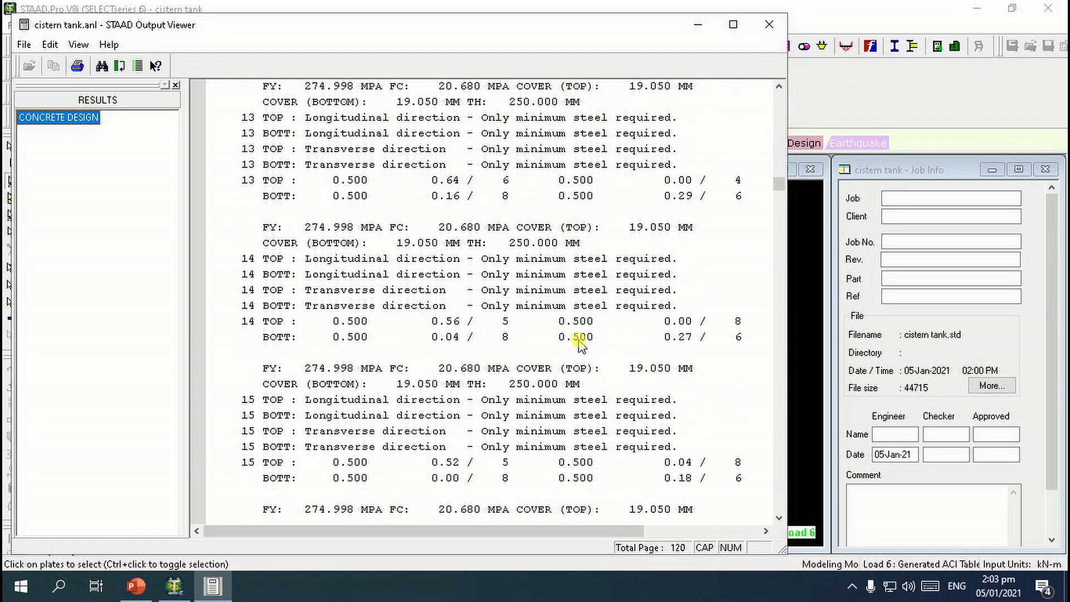
scroll(580, 351, "down", 5)
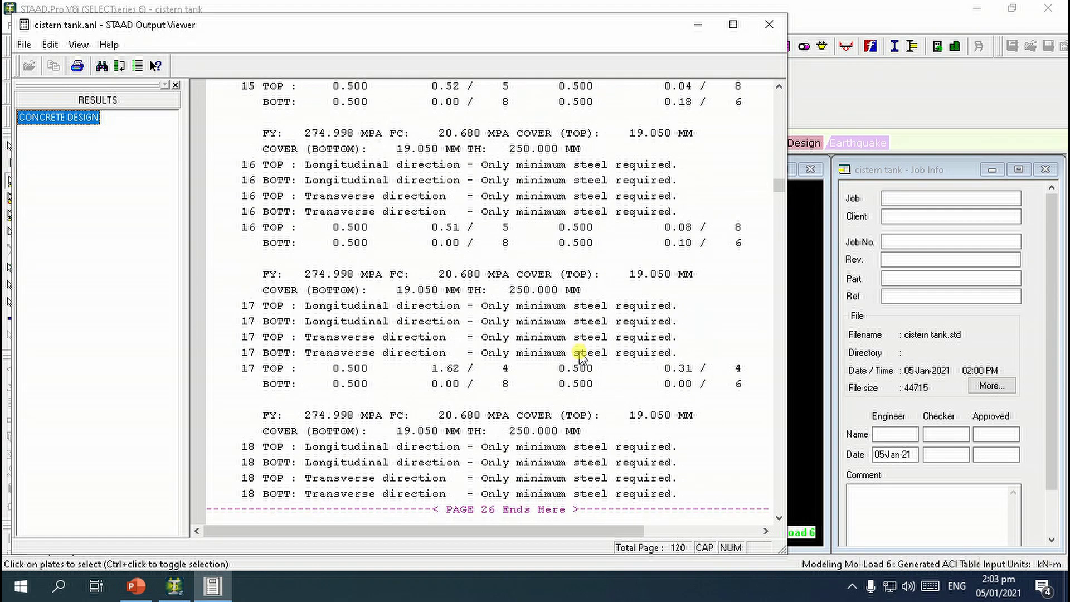
scroll(580, 354, "down", 8)
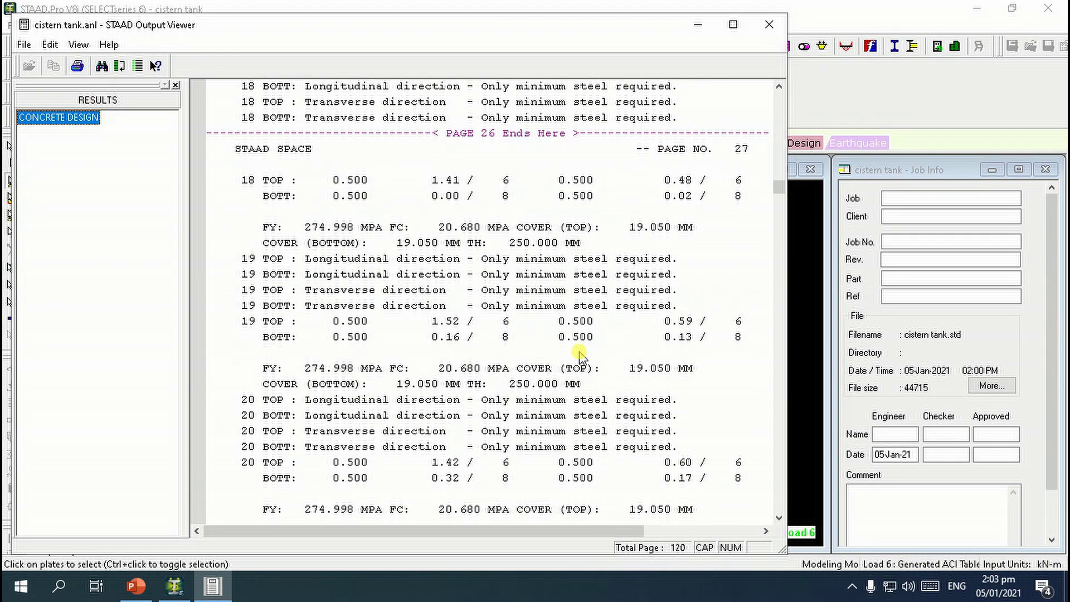
scroll(580, 354, "down", 6)
scroll(579, 354, "down", 1)
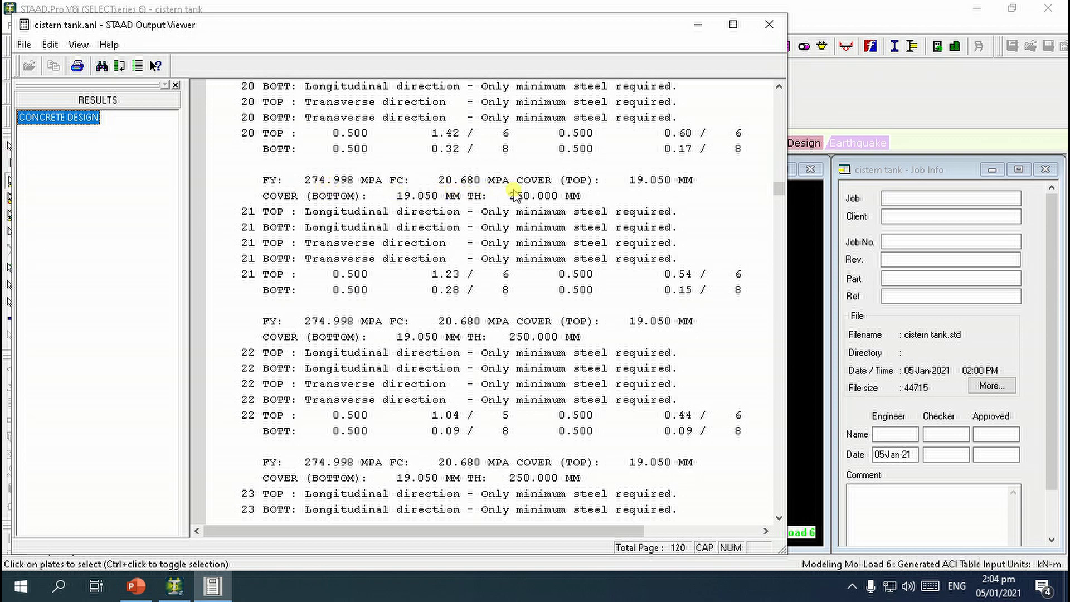
scroll(500, 303, "down", 20)
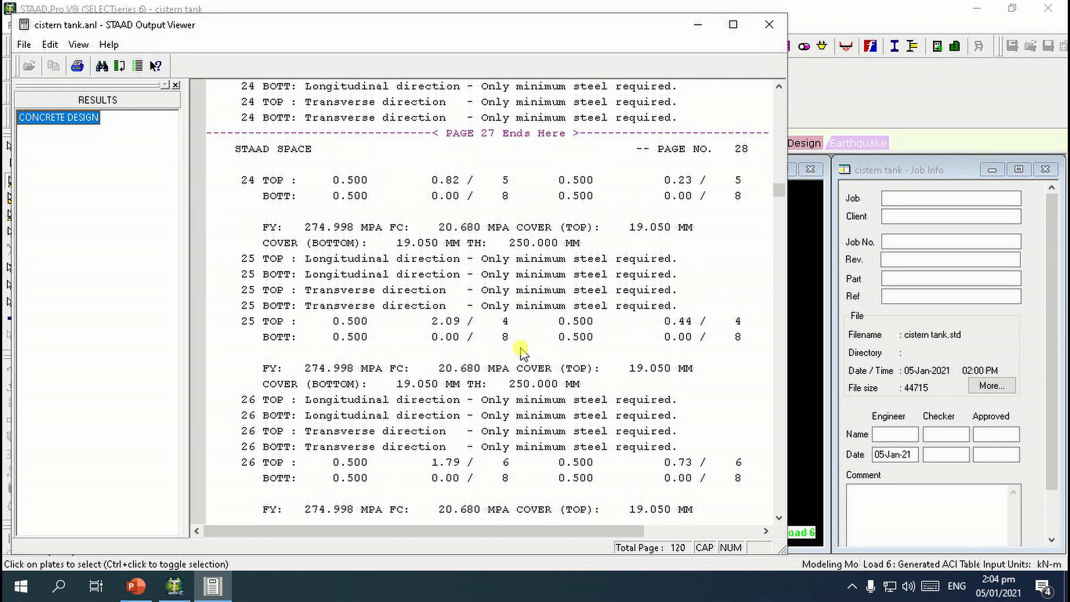
scroll(529, 373, "down", 11)
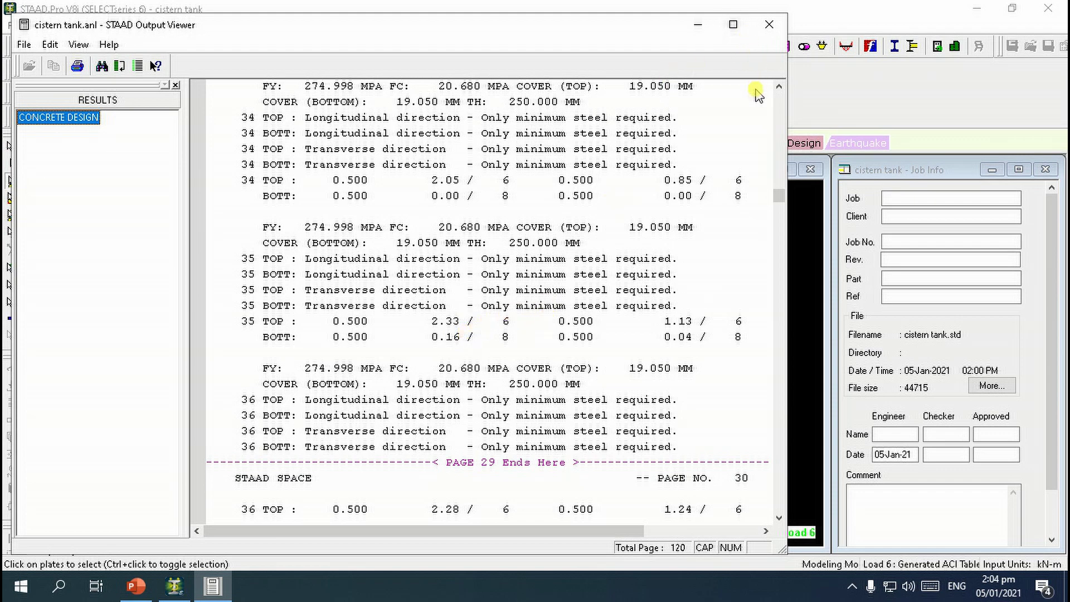
scroll(620, 333, "down", 10)
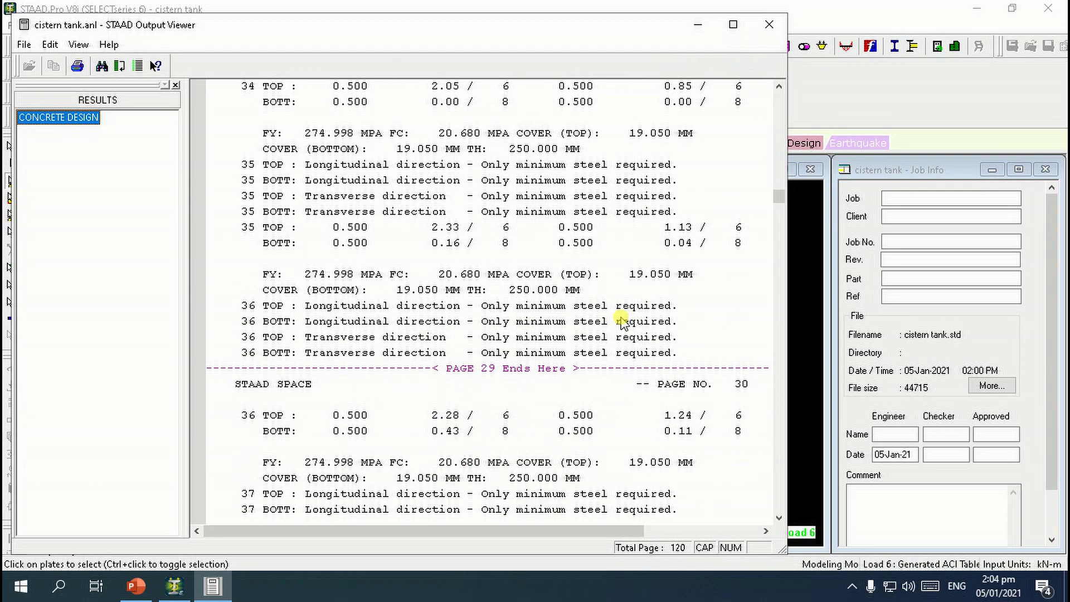
scroll(620, 333, "down", 20)
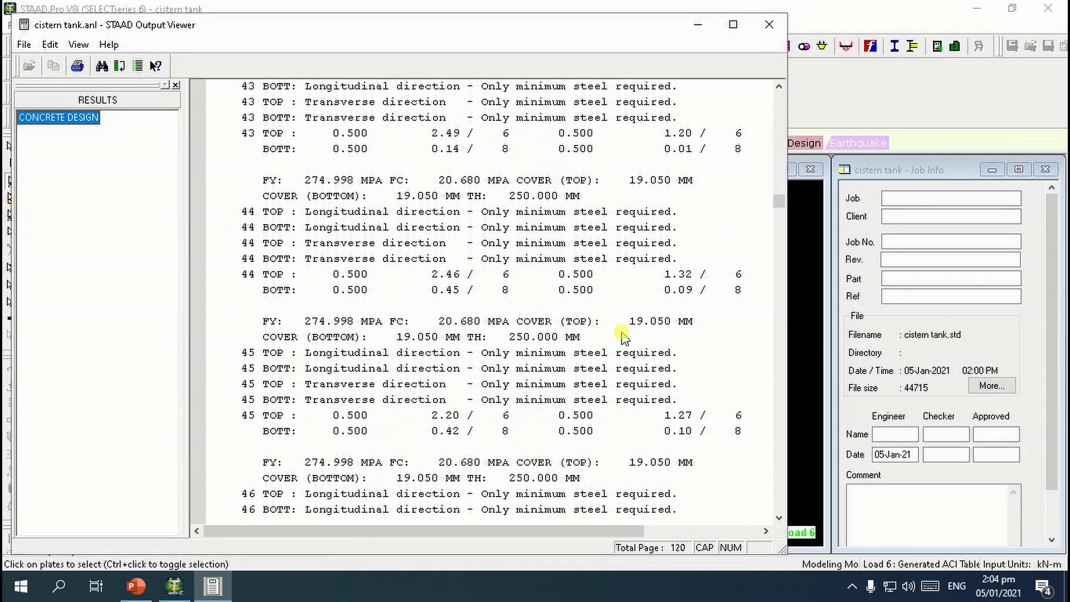
scroll(623, 337, "down", 4)
left_click(770, 25)
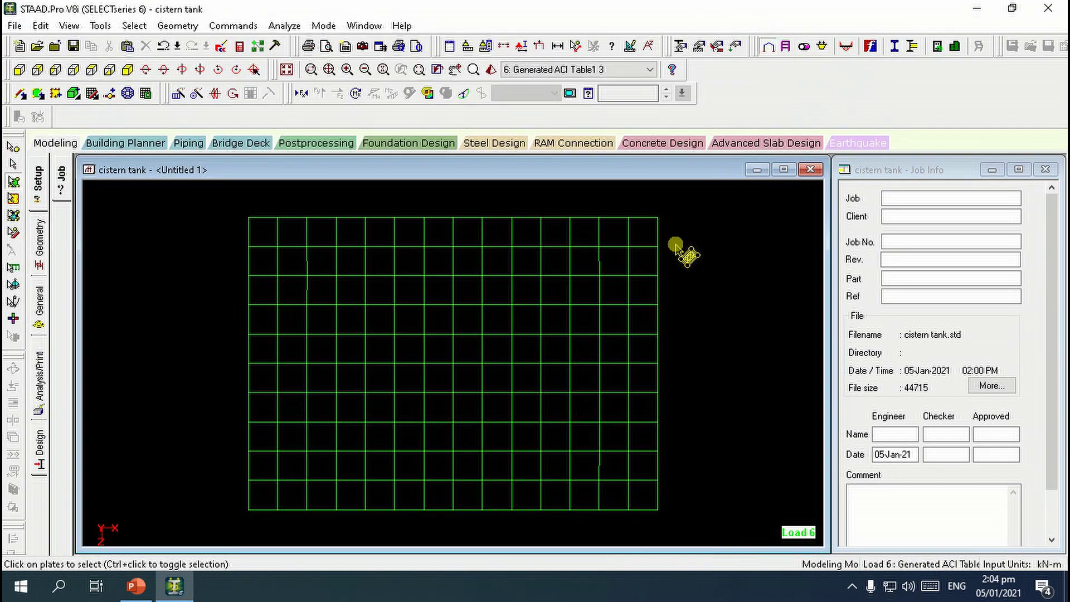
Display the whole cistern tank structure in the model view.
left_click(287, 69)
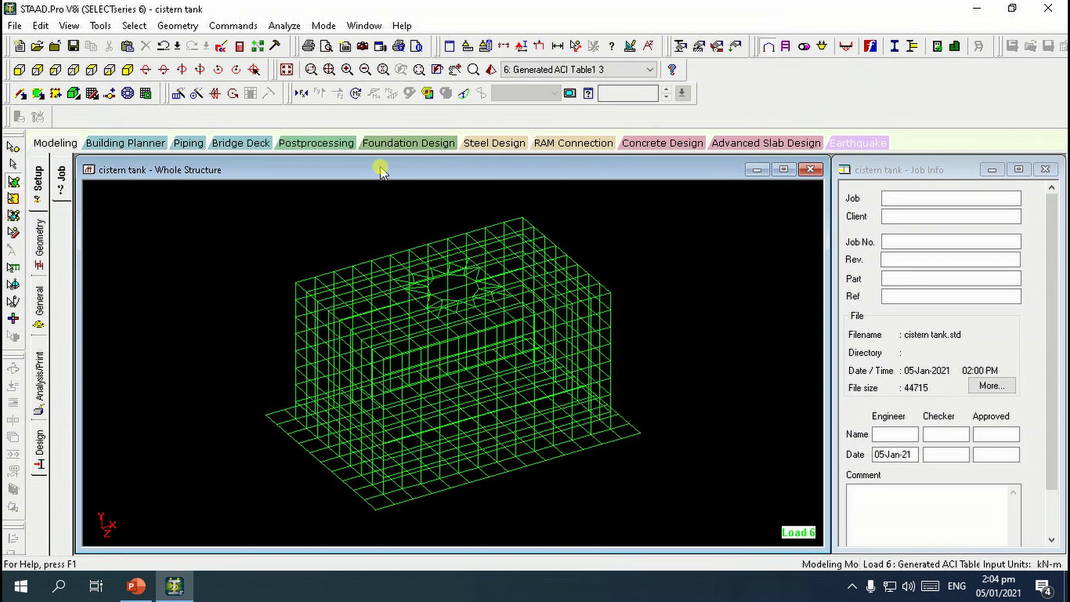
left_click(484, 280)
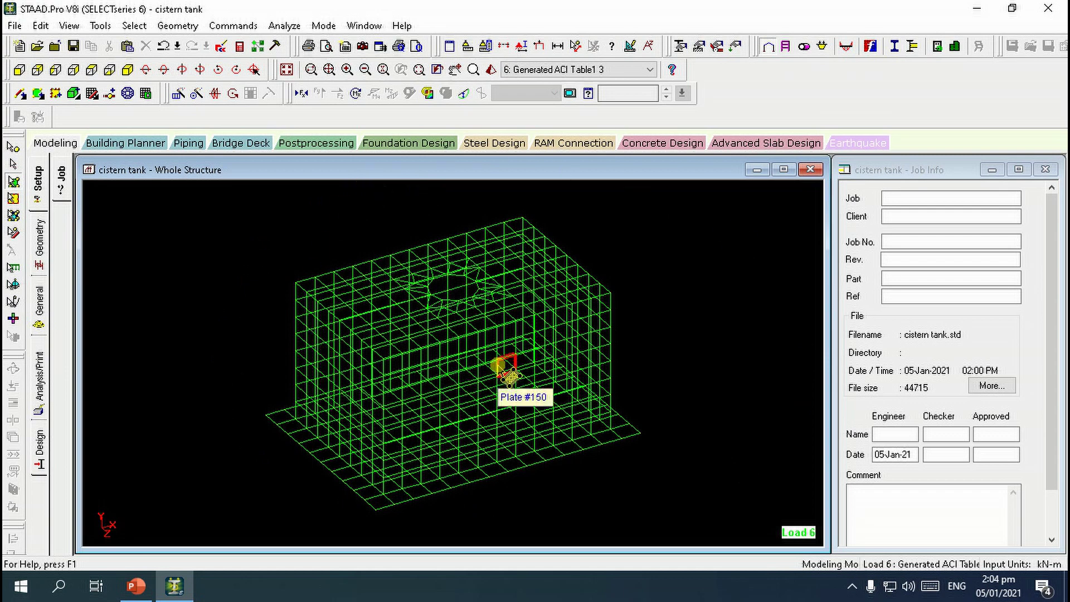
middle_click_drag(500, 325, 509, 430)
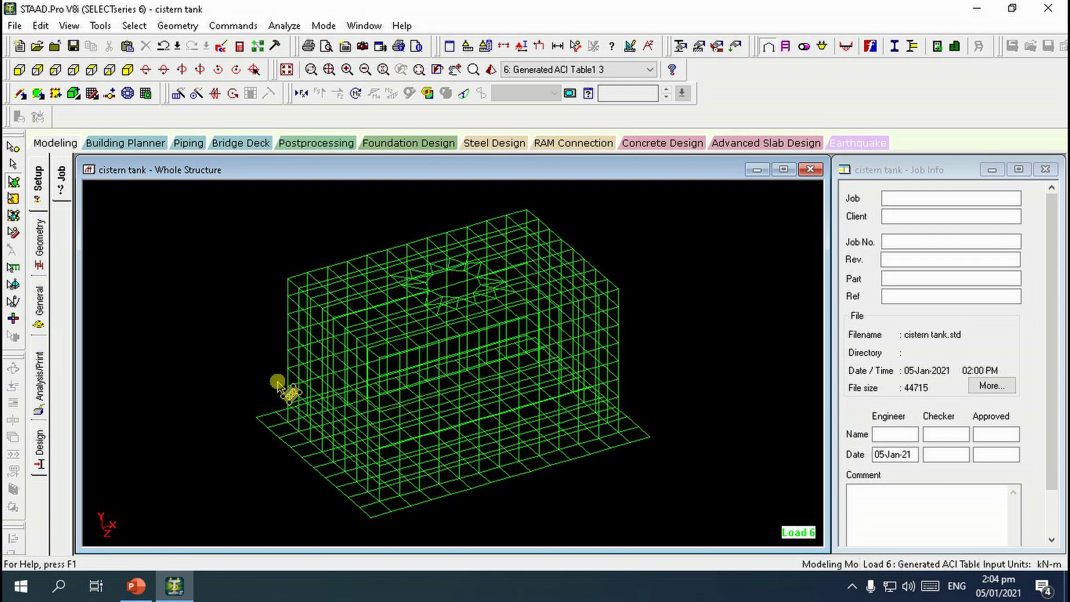